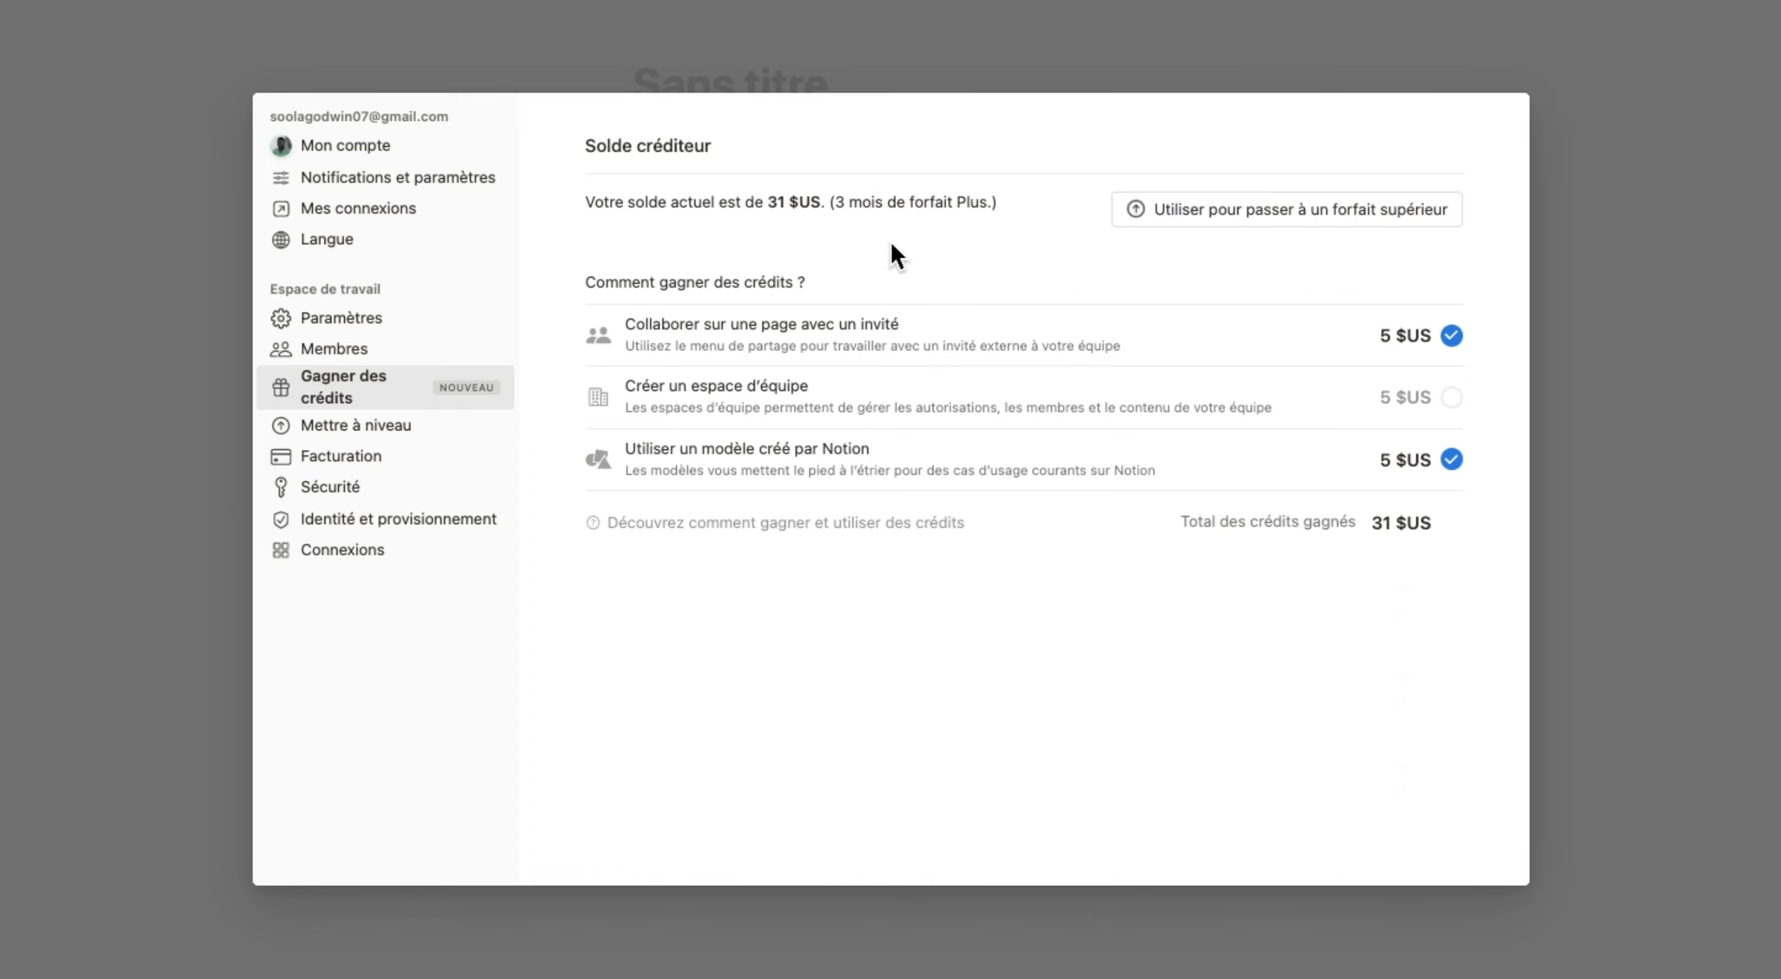
View the available subscription plans in the workspace settings and close the settings.
left_click(387, 438)
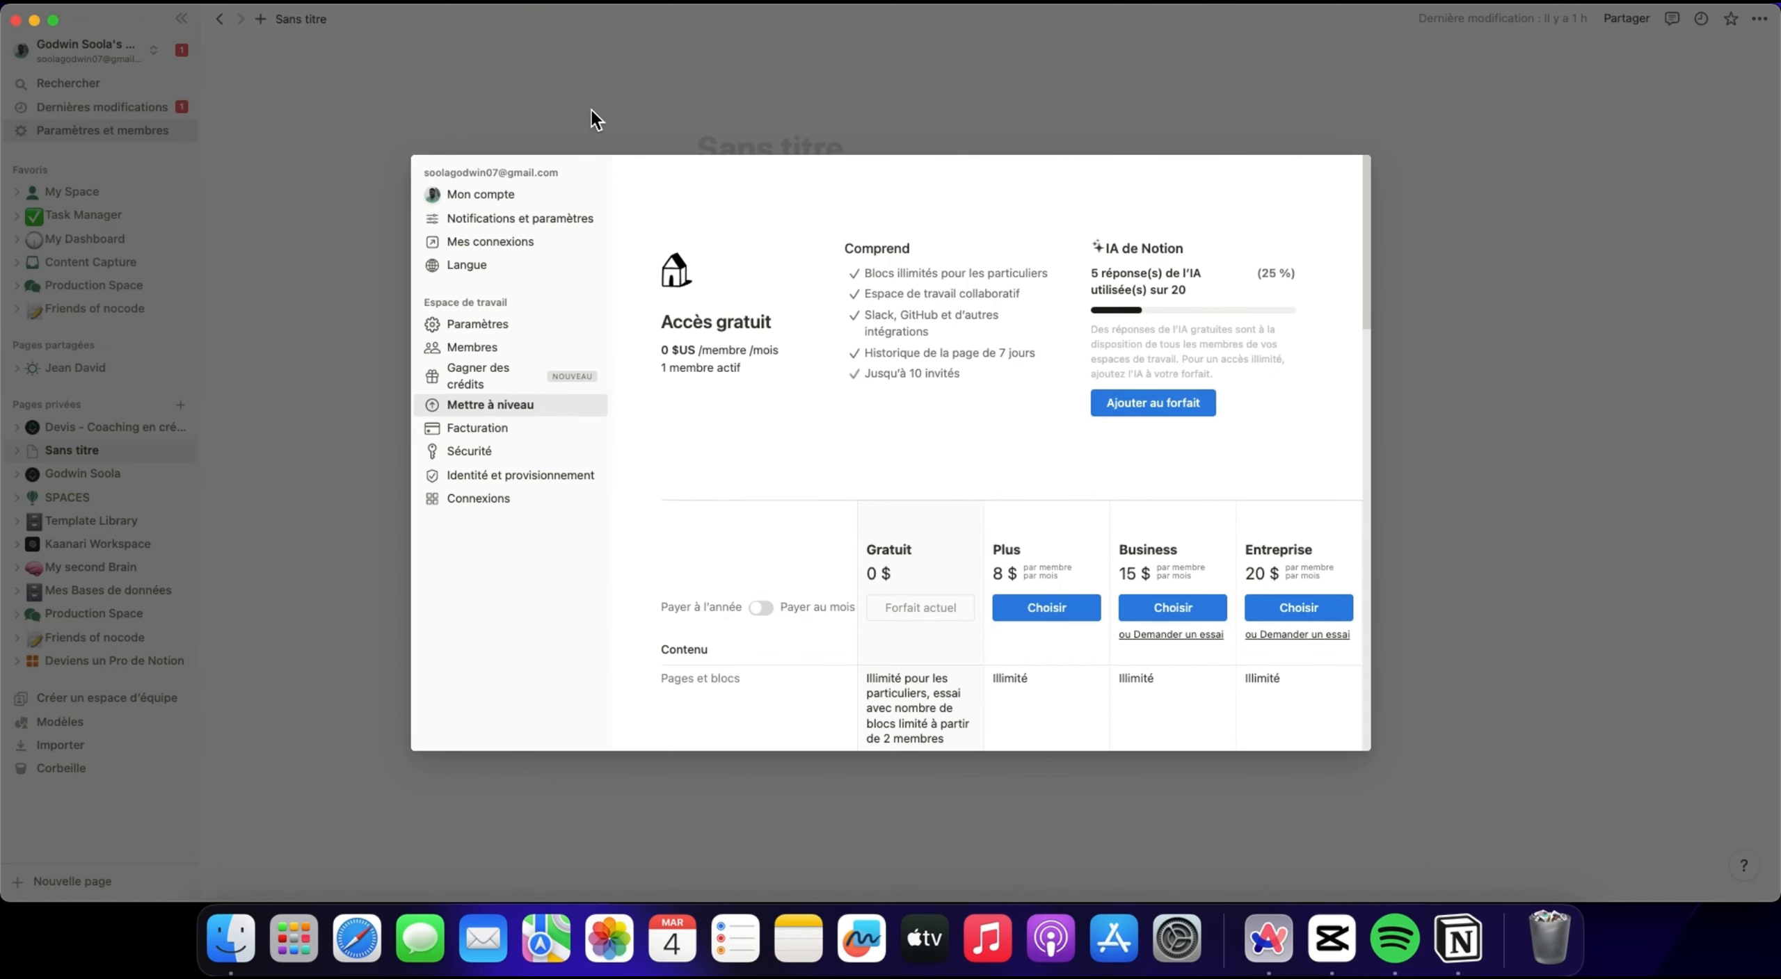
left_click(494, 36)
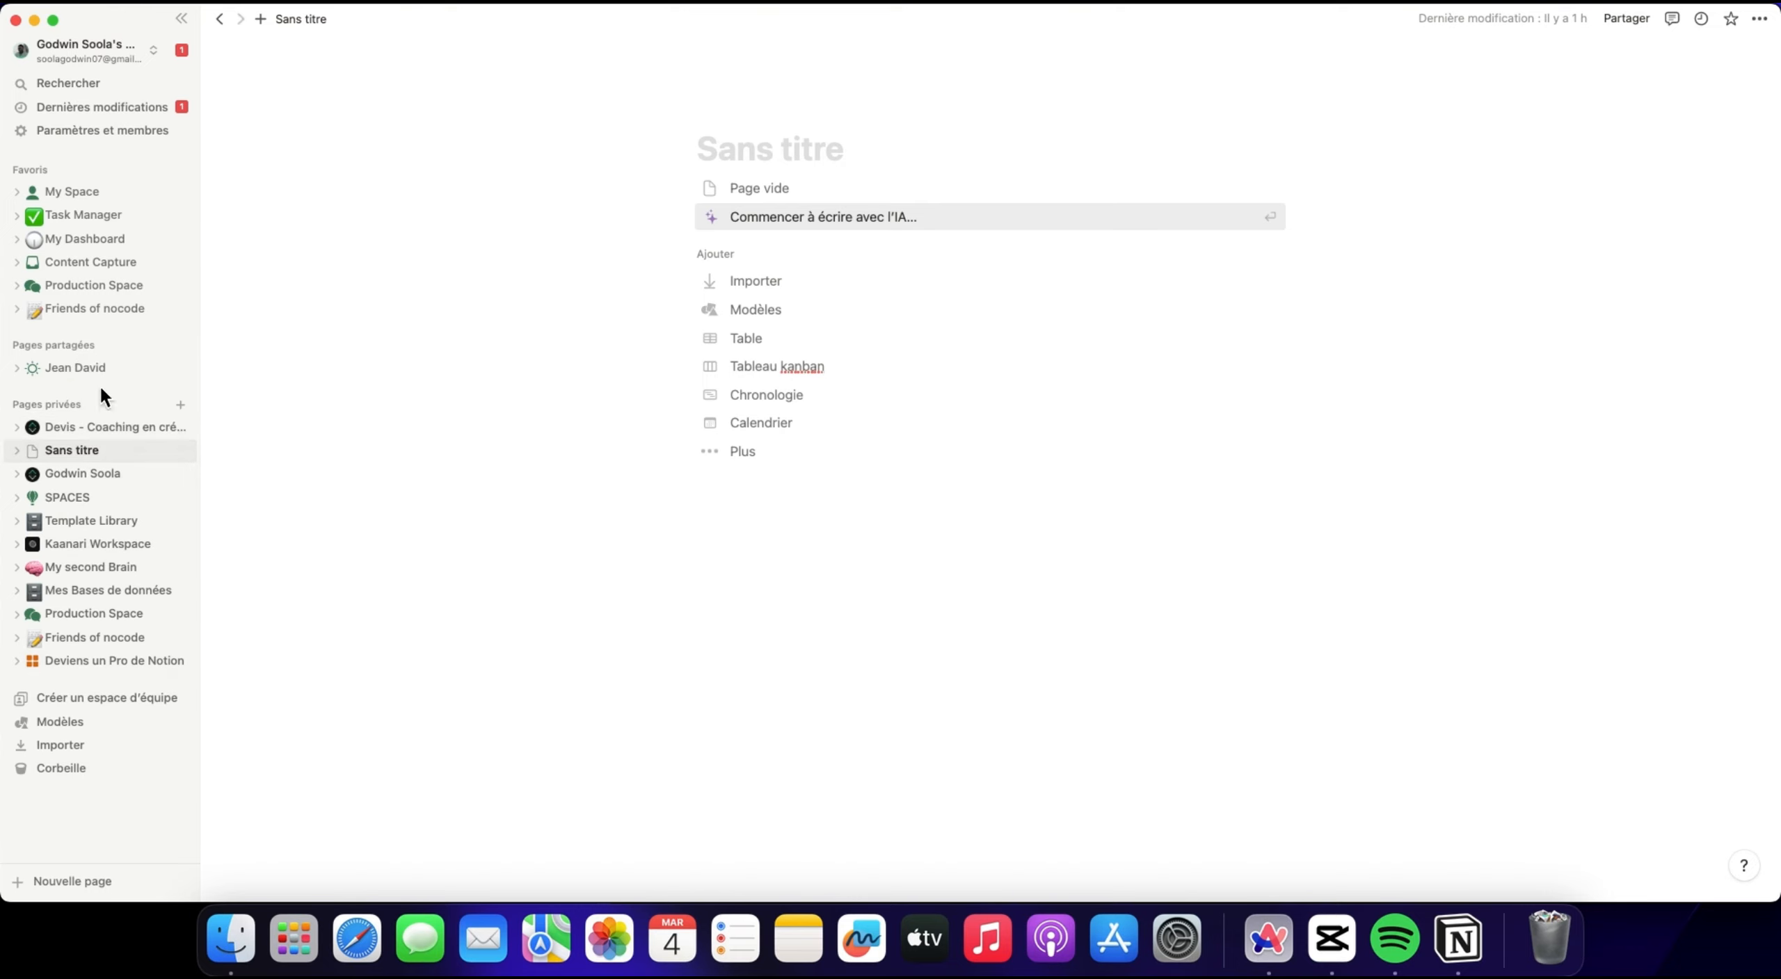
Set the page font to Chasse fixe and try the full-width and small-text options, leaving both off.
left_click(1759, 20)
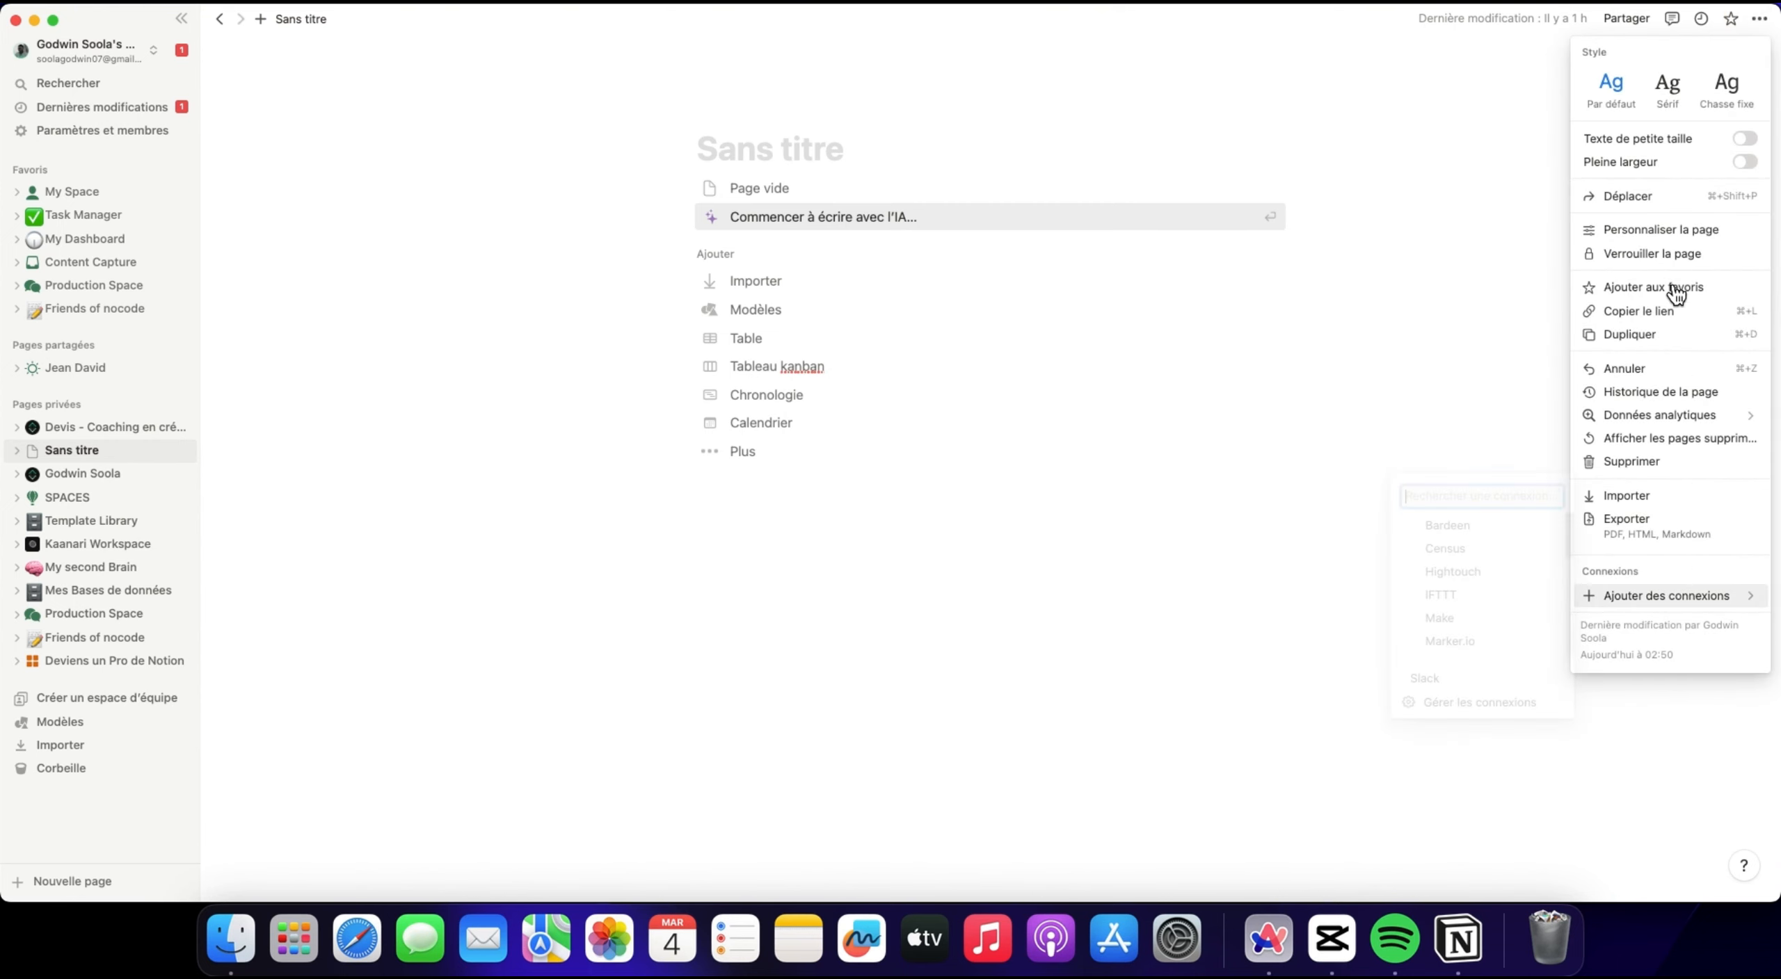
left_click(1726, 85)
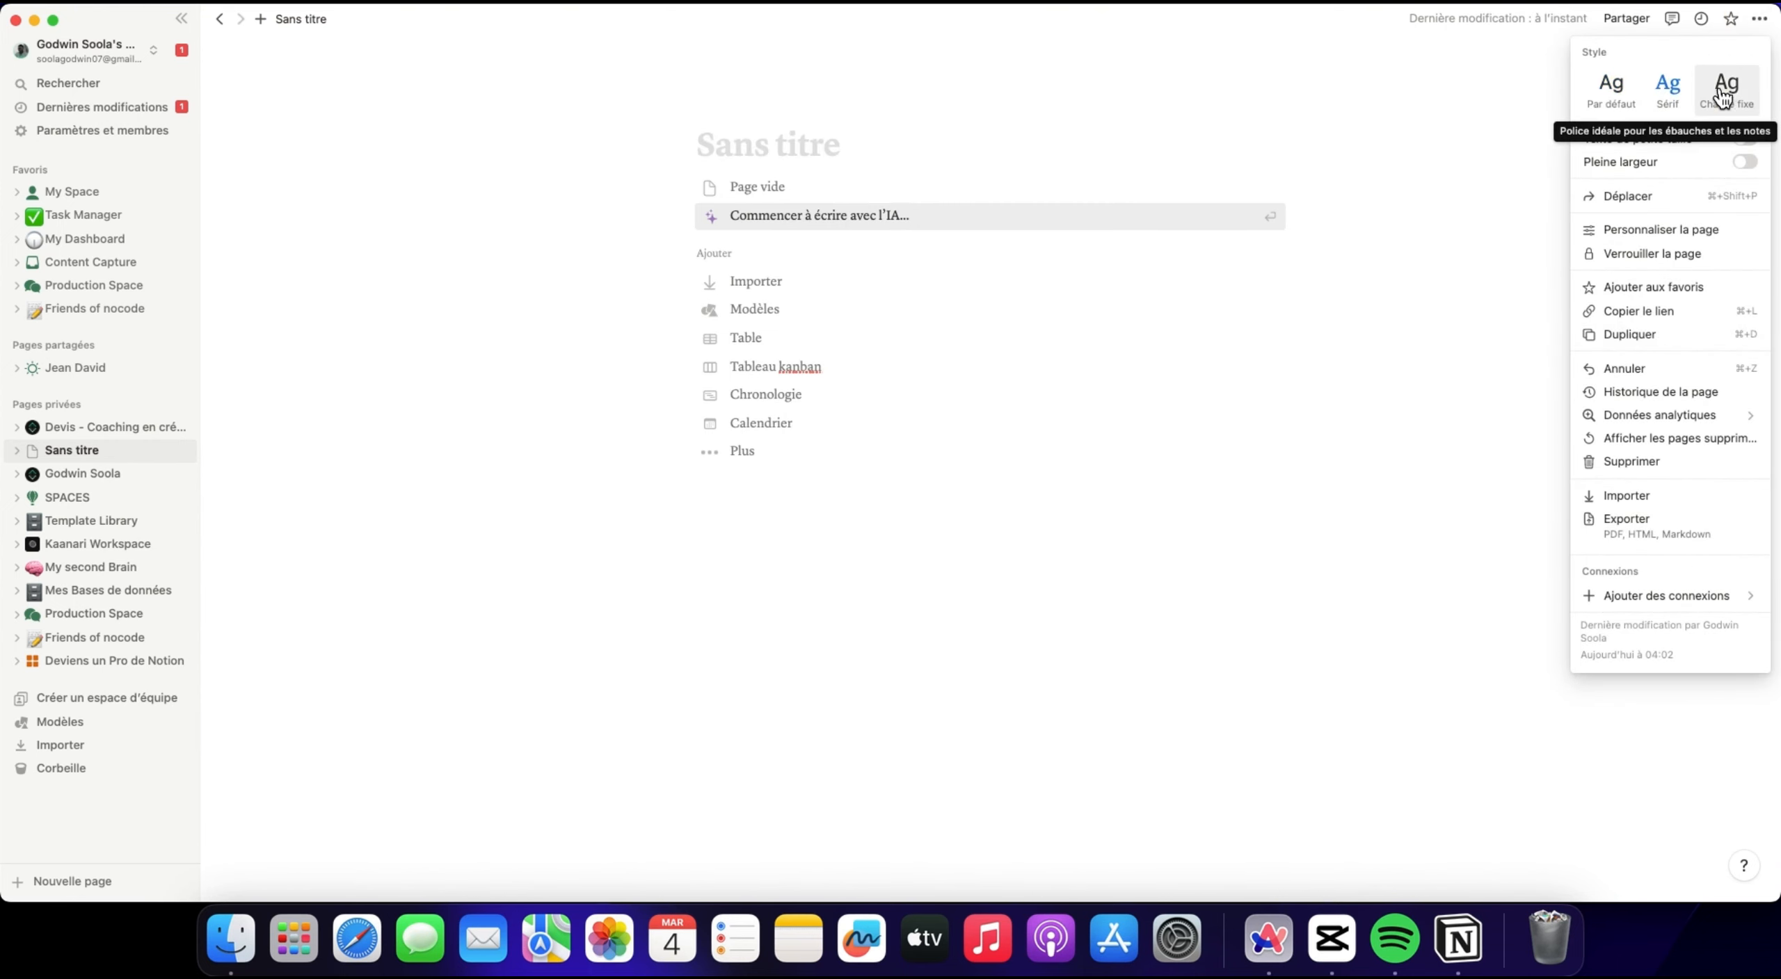
left_click(1746, 163)
left_click(1746, 163)
left_click(1745, 139)
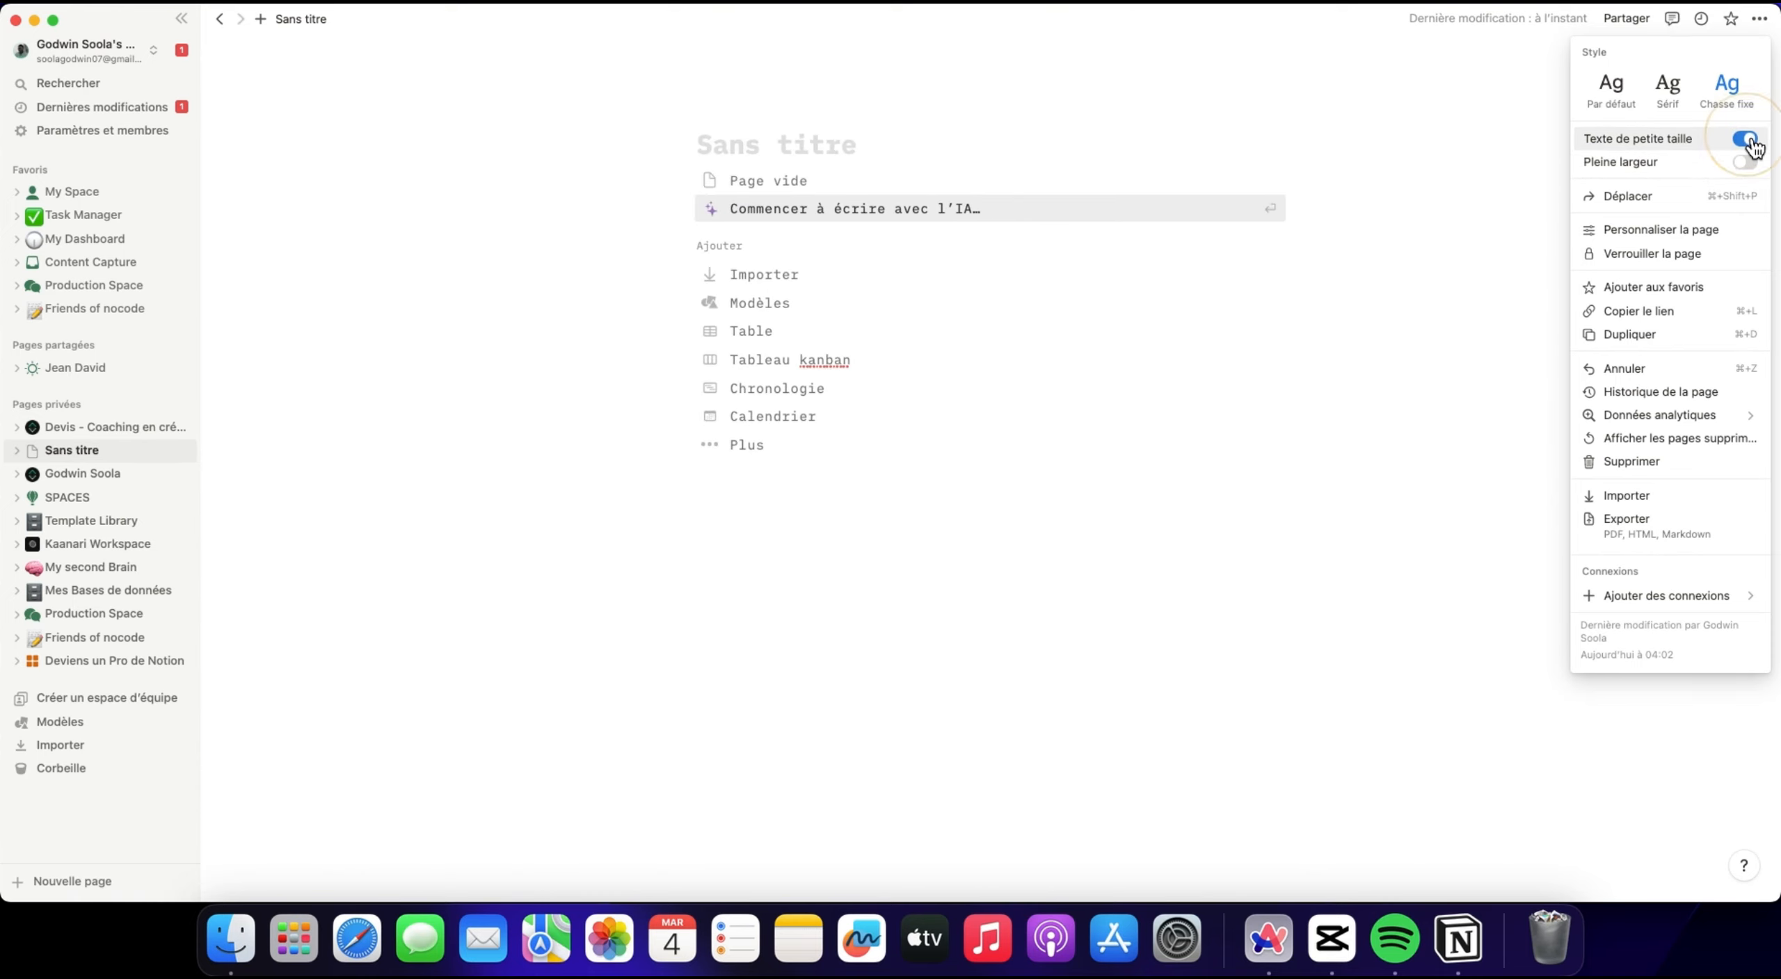
left_click(1744, 138)
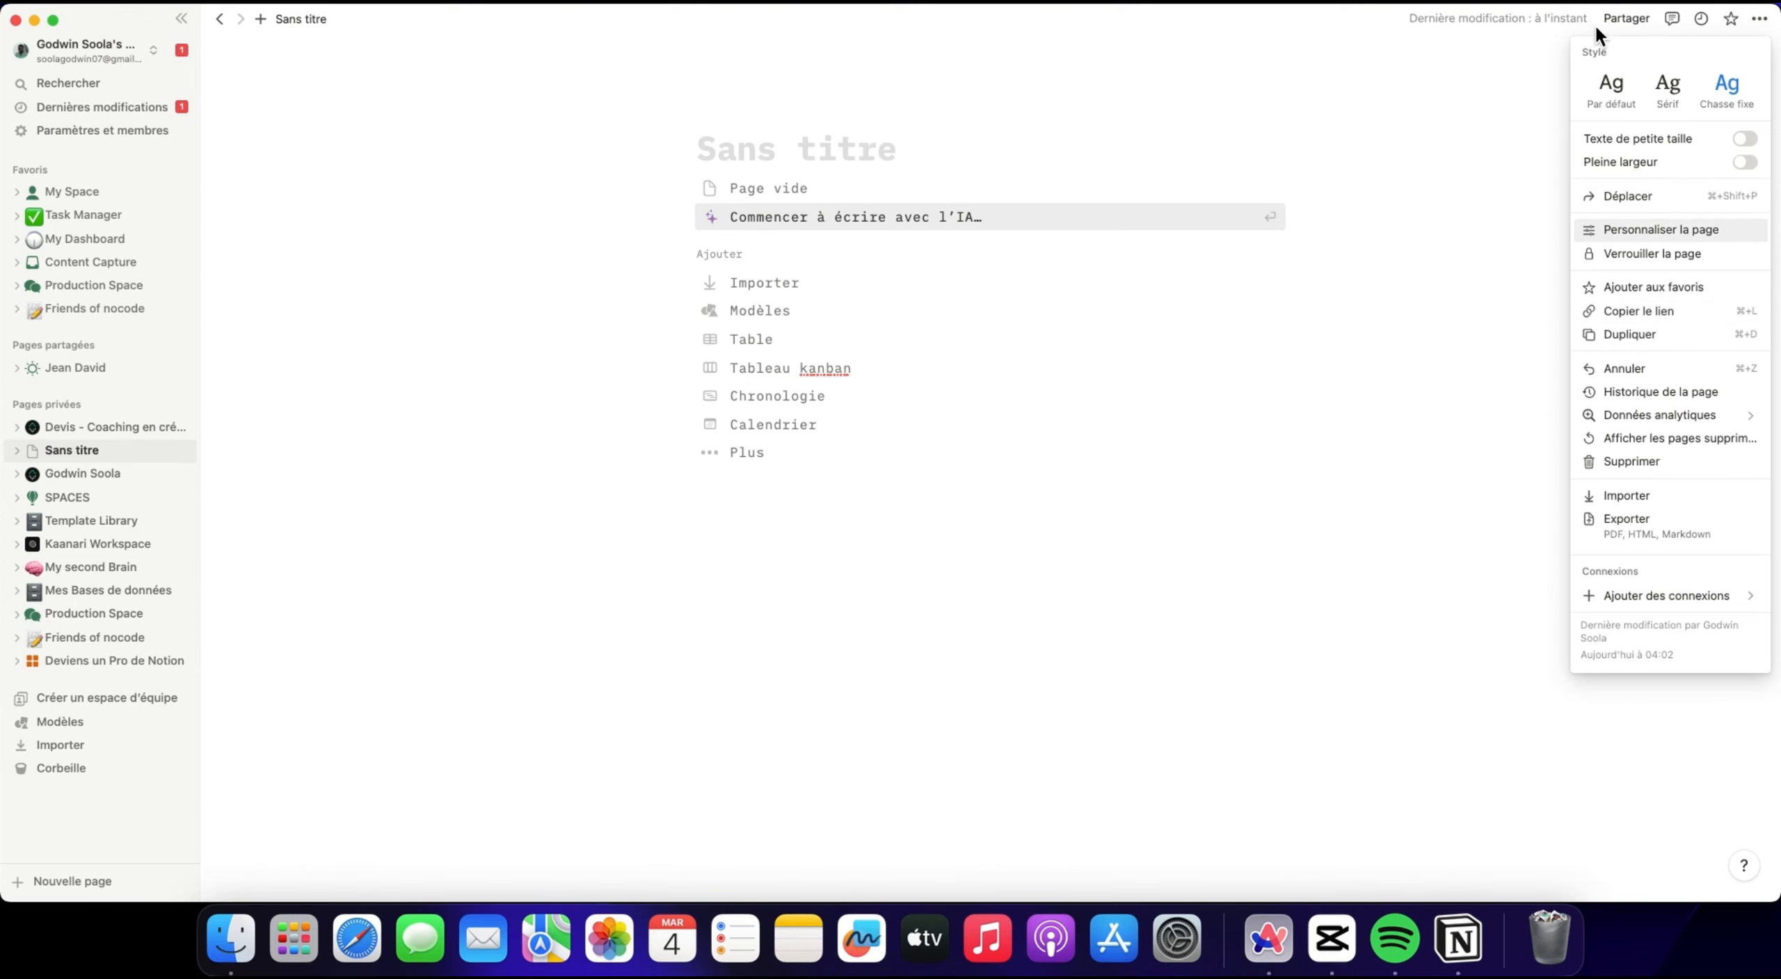
Examine the page's invitation form and web sharing options, and copy the page link.
left_click(1629, 21)
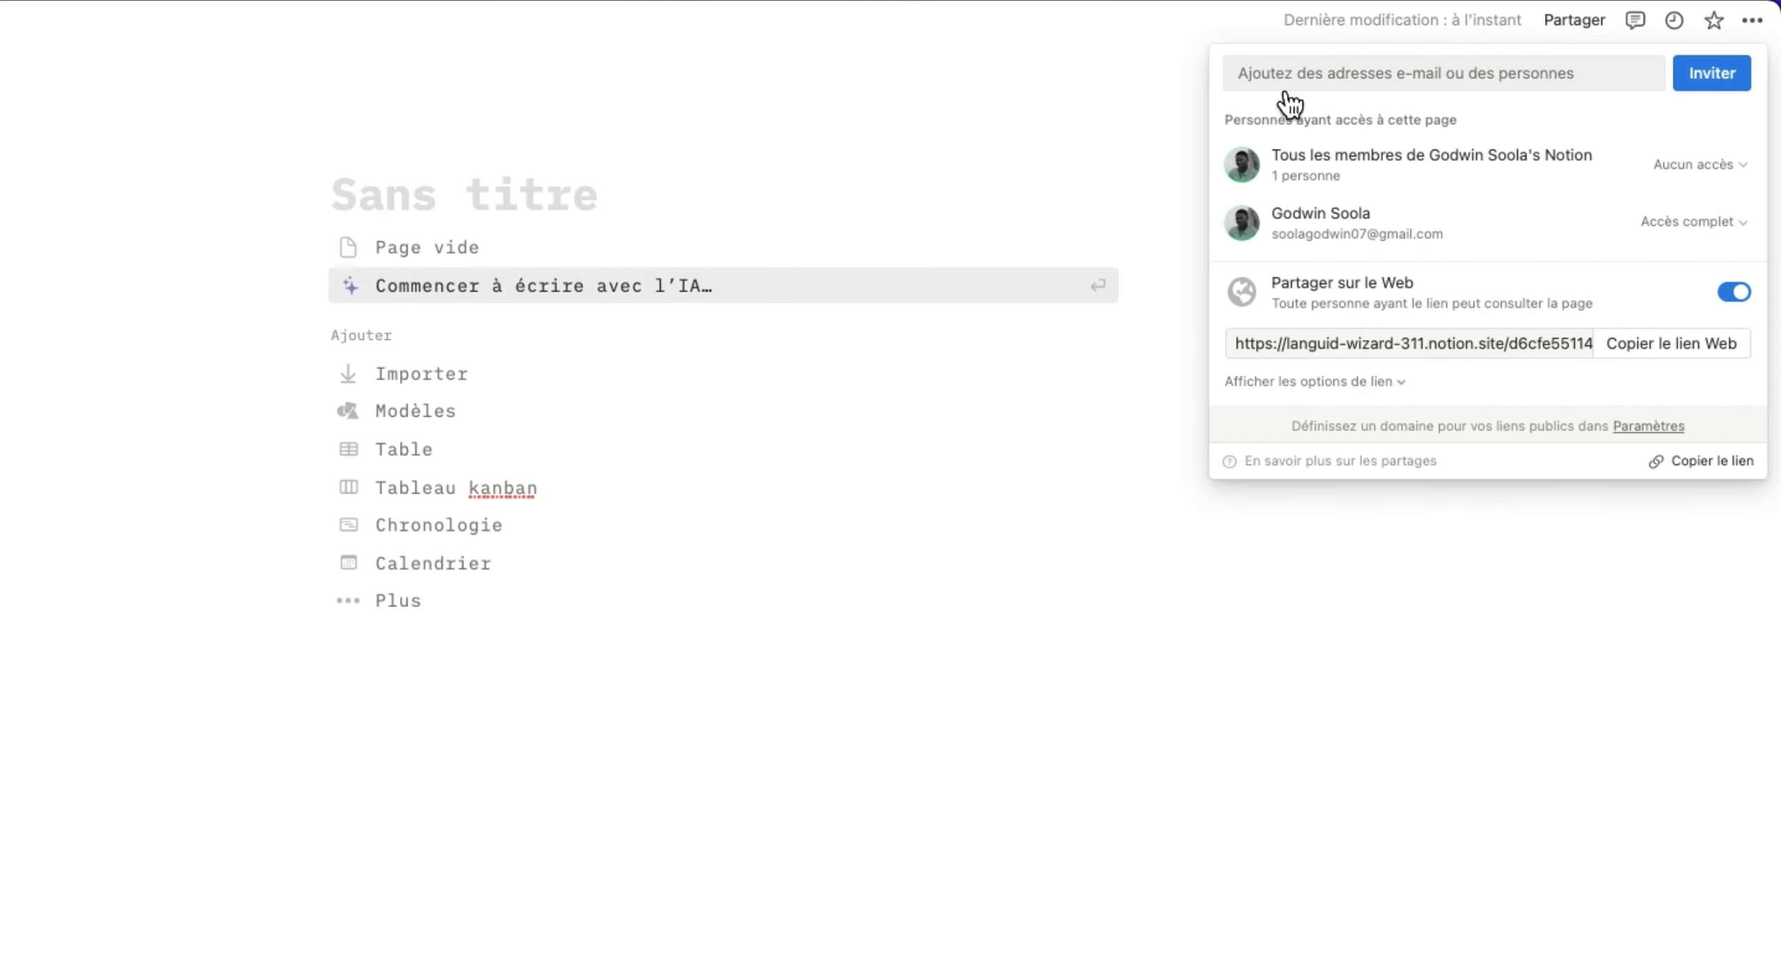
left_click(1451, 56)
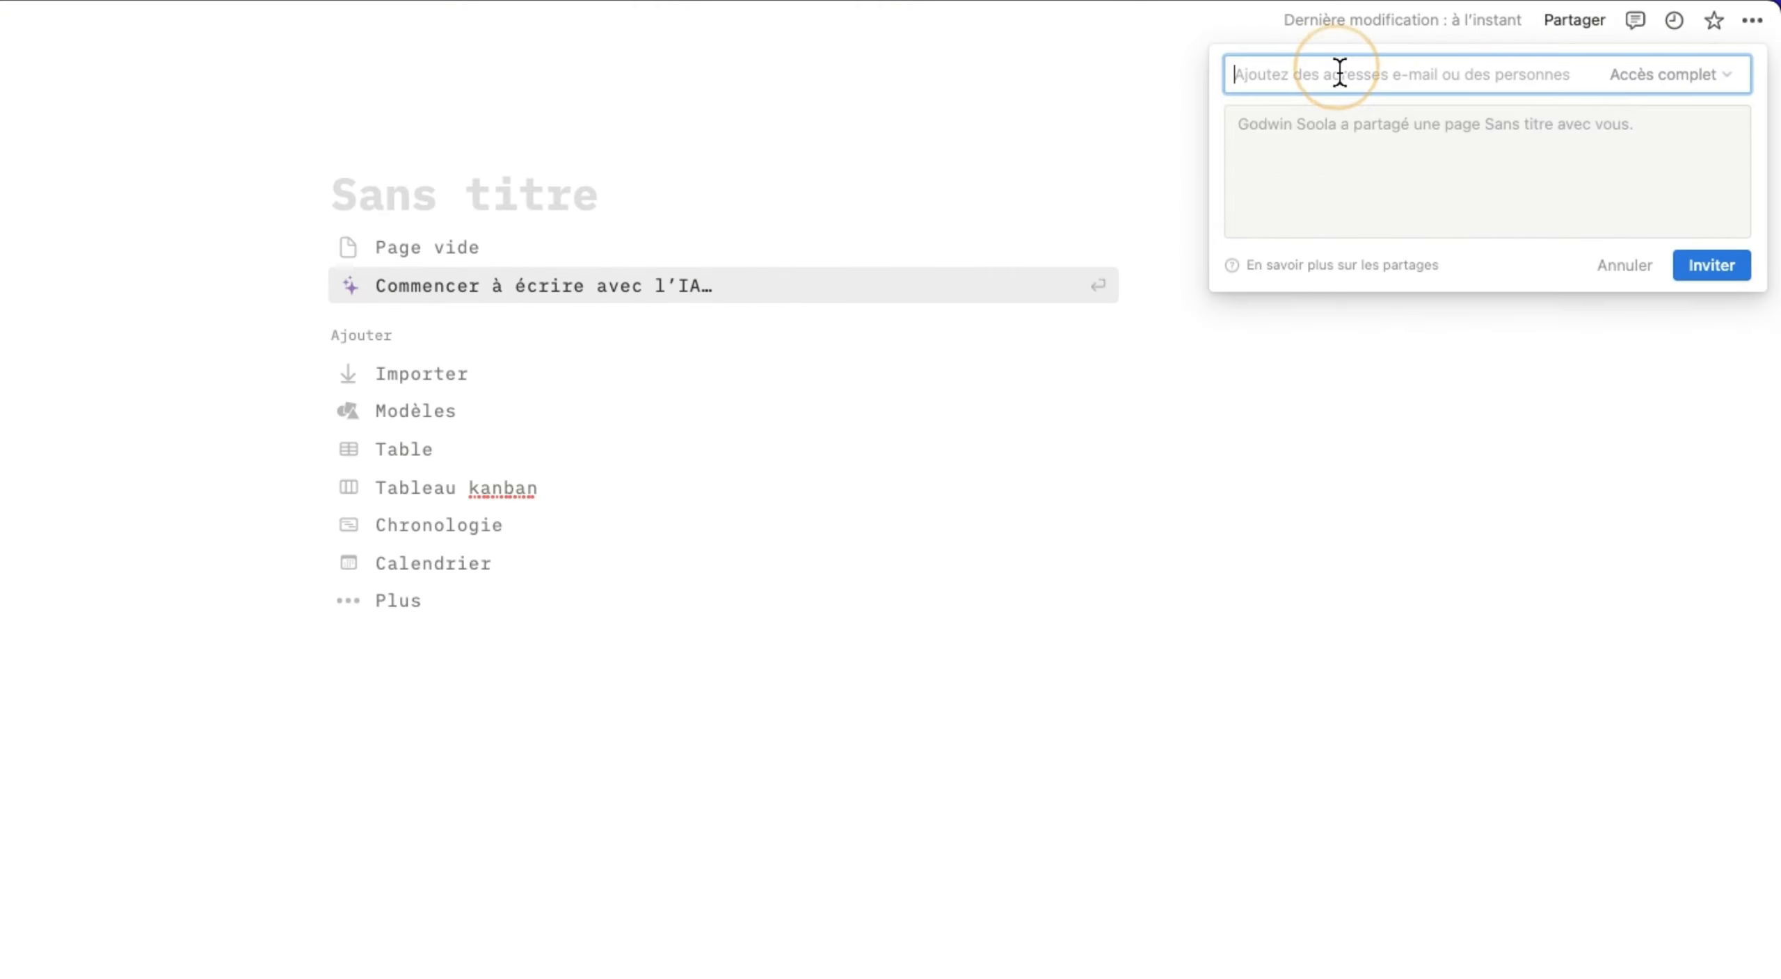
left_click(1657, 163)
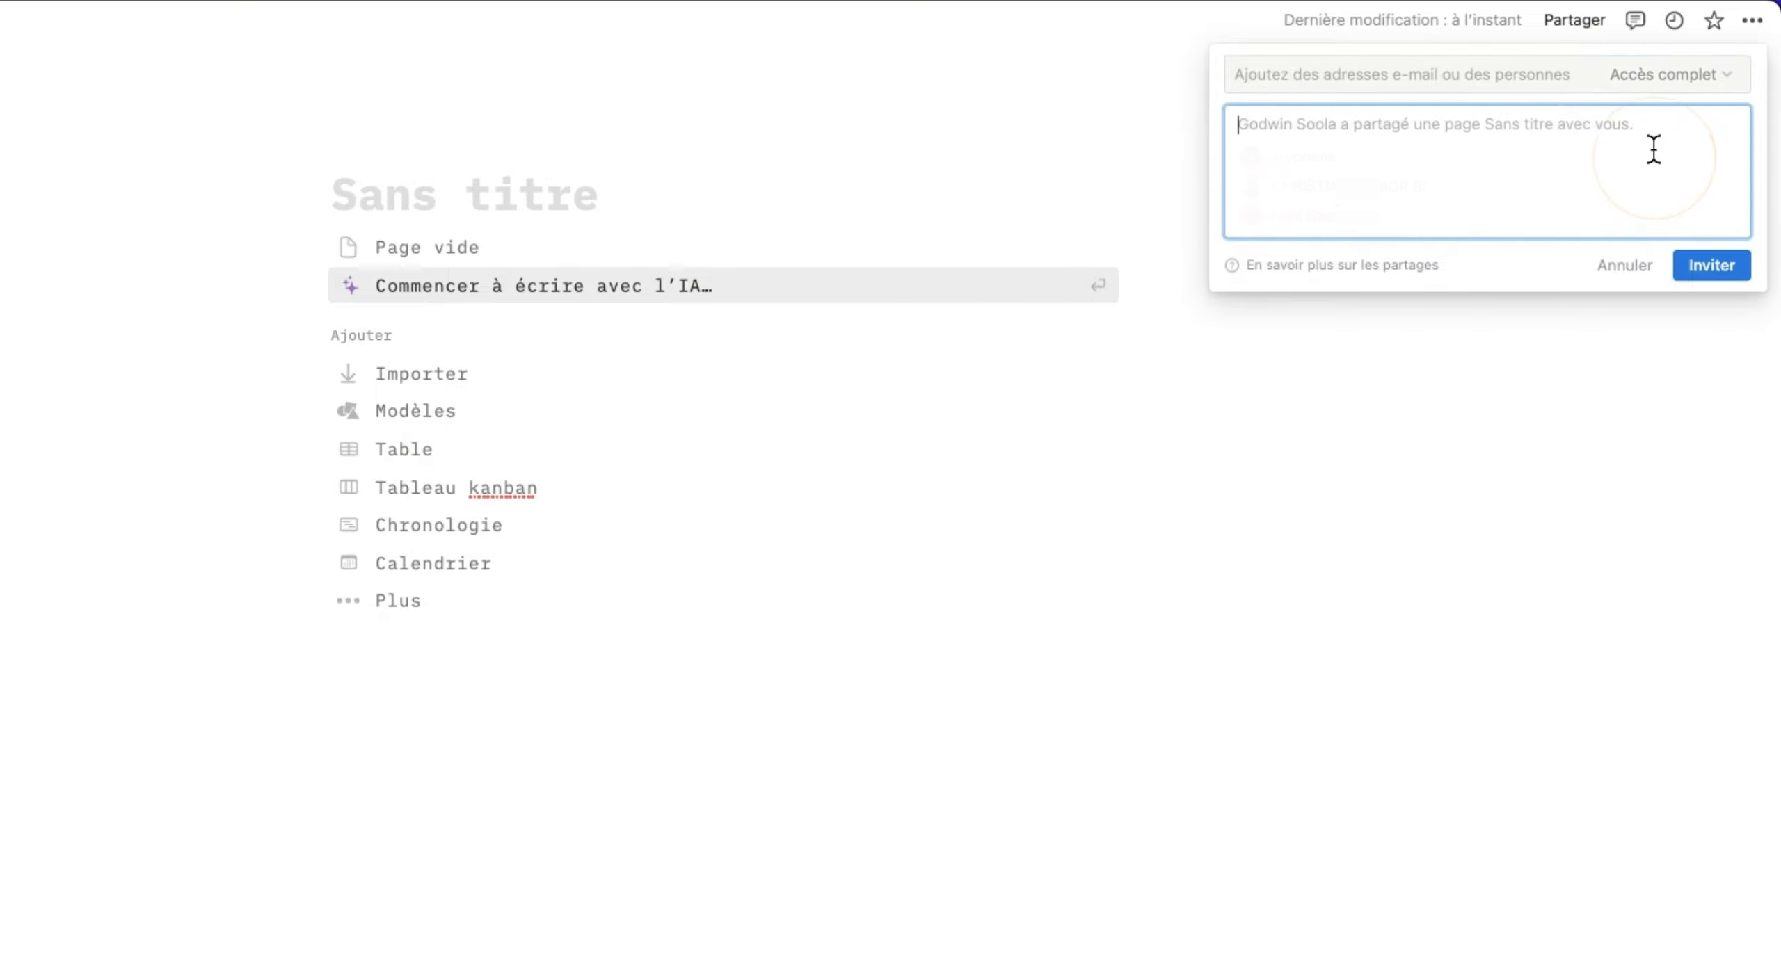
left_click(1575, 20)
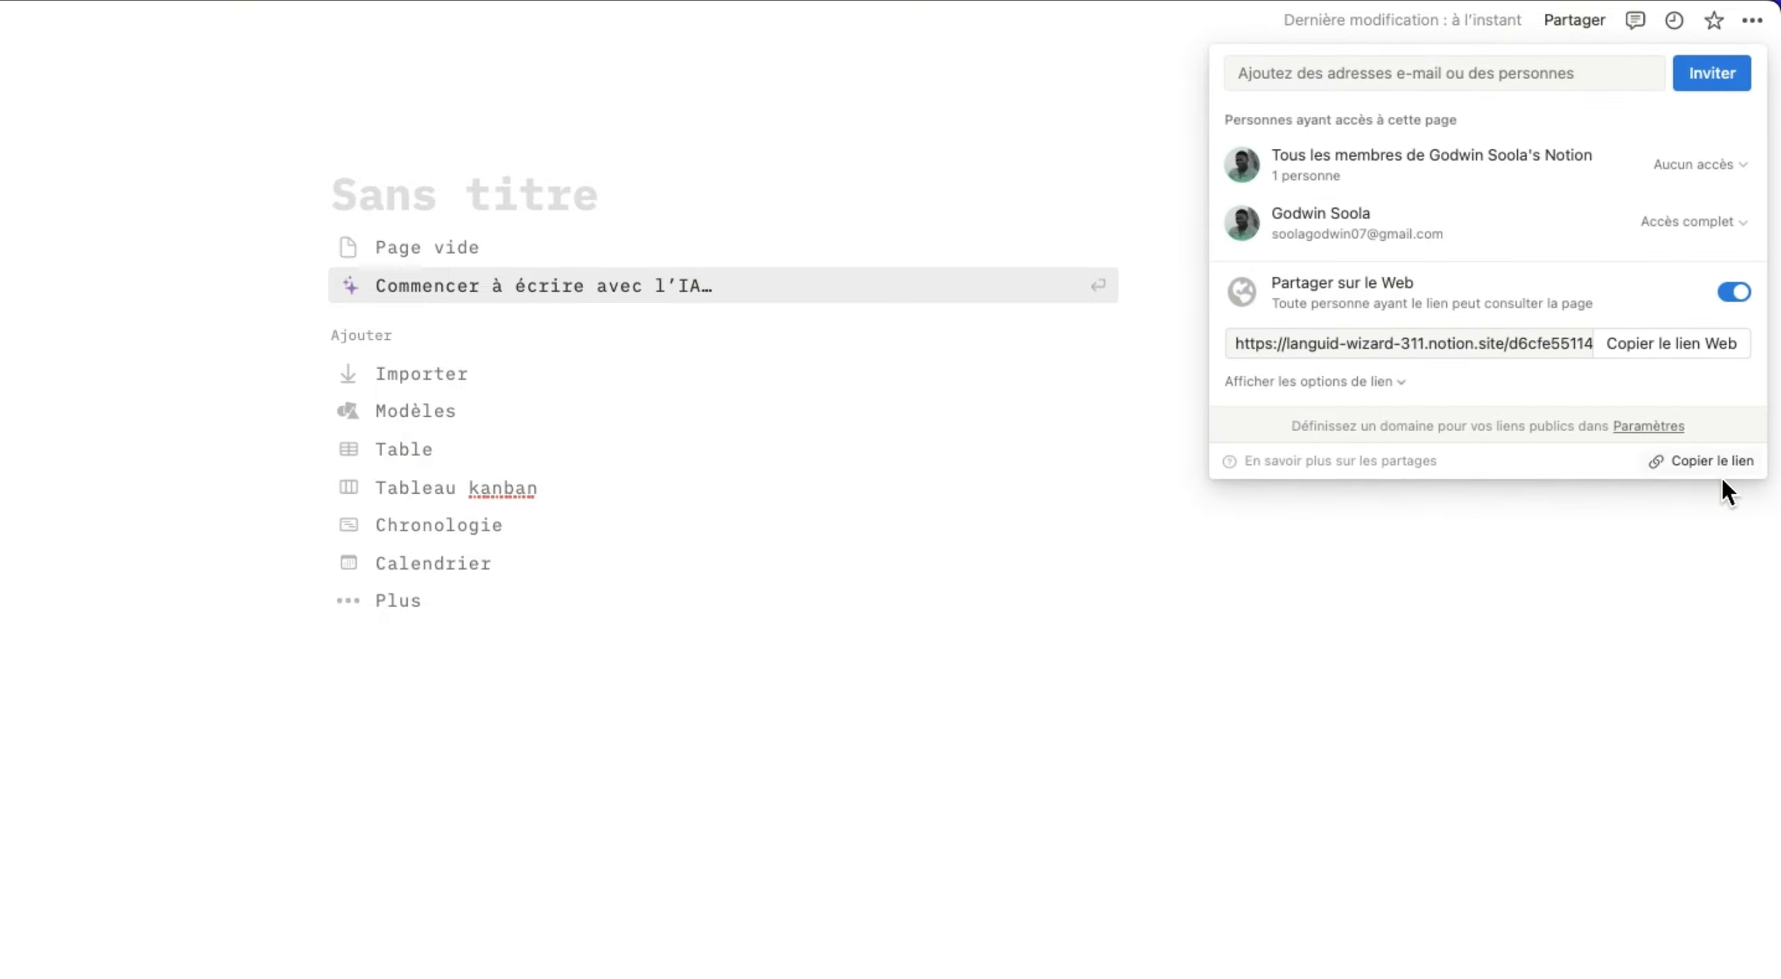
left_click(1708, 461)
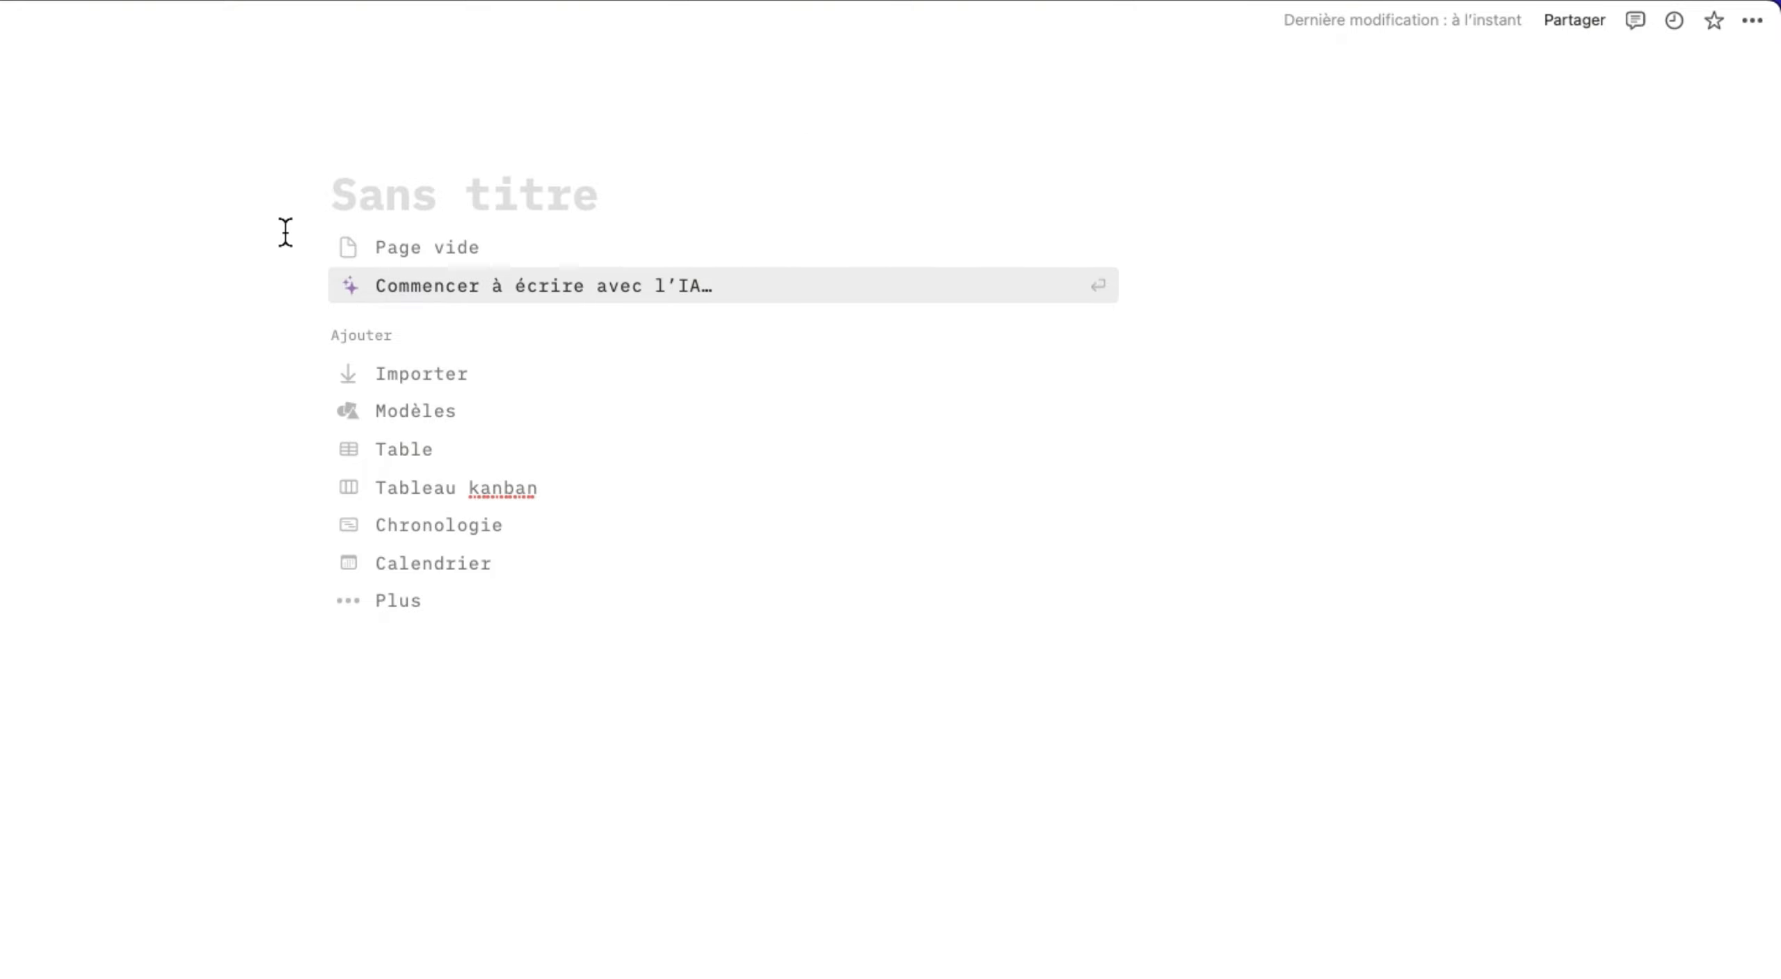
left_click(1574, 21)
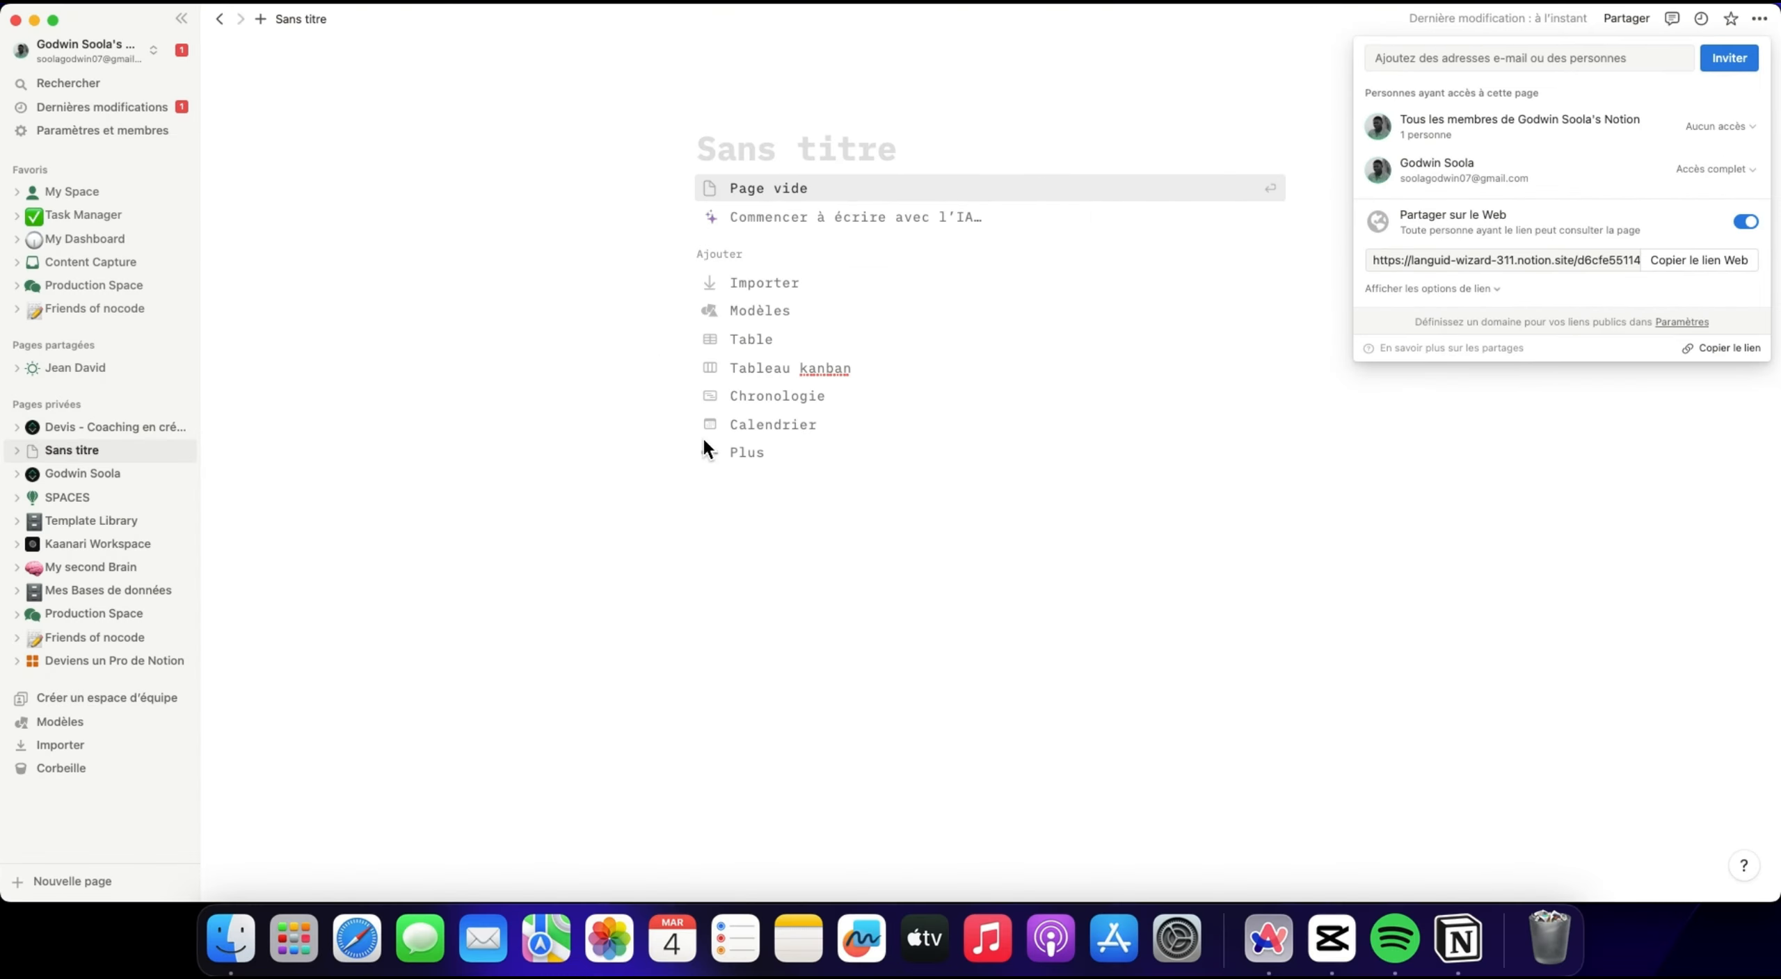
left_click(532, 463)
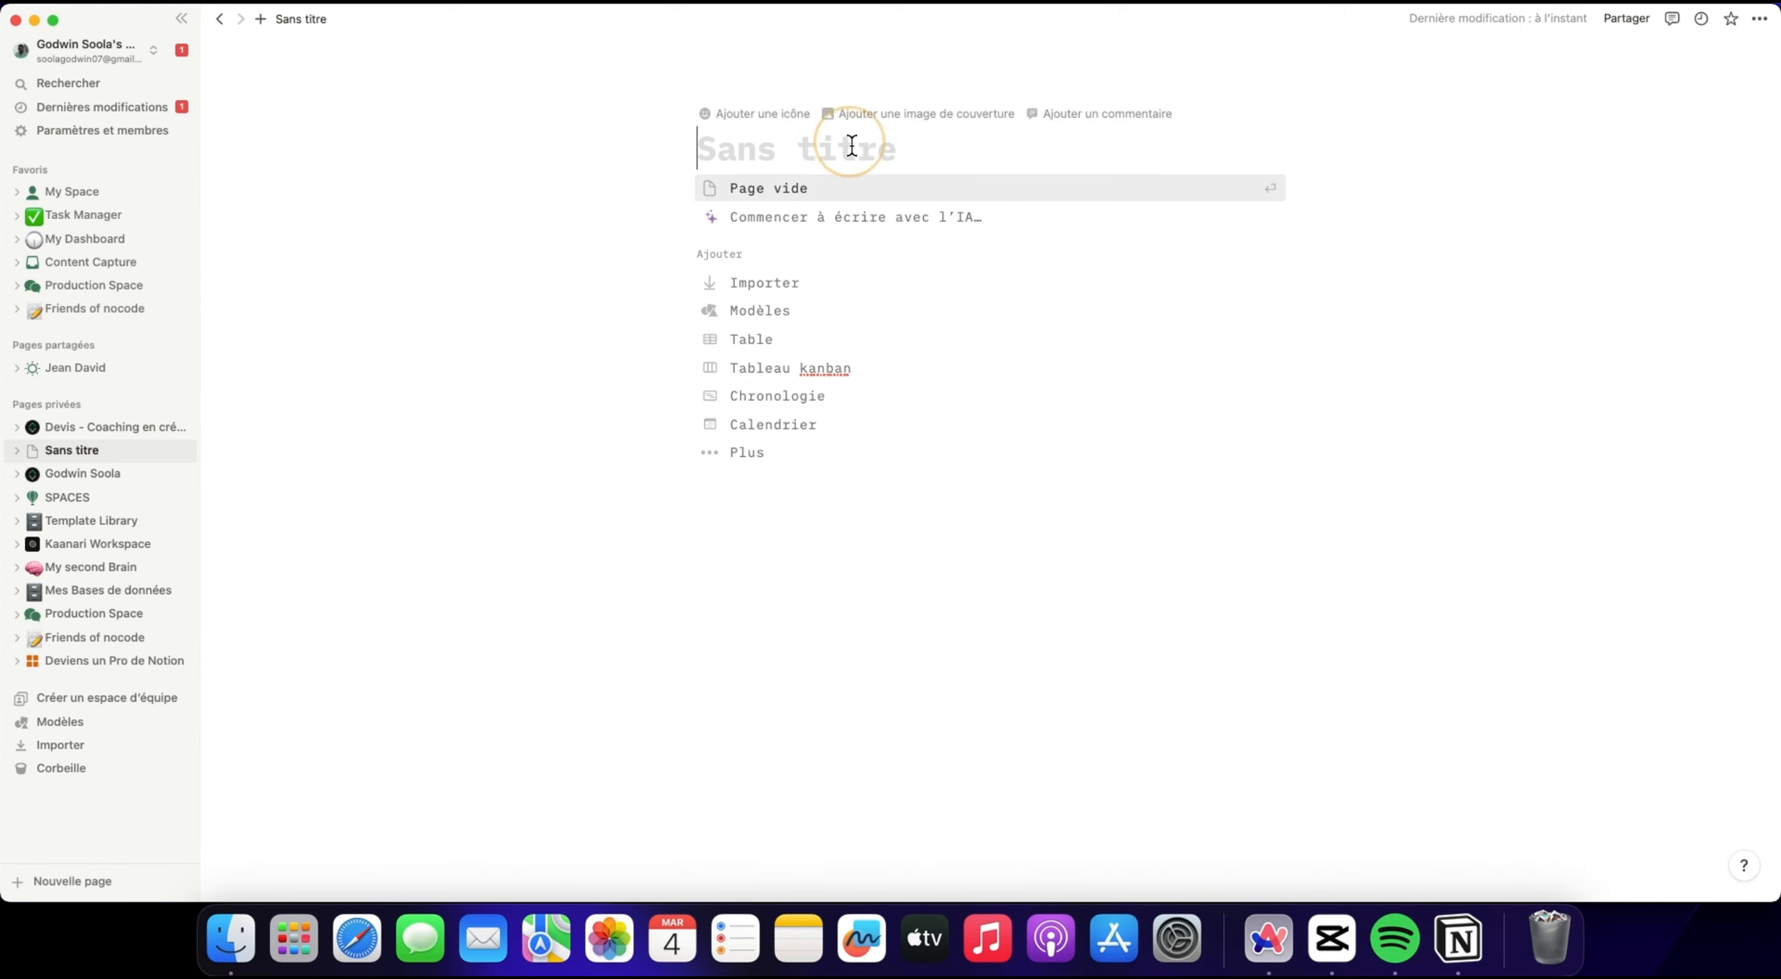
Set the page font to Par défaut and title the page Tuto.
left_click(1759, 19)
left_click(1621, 98)
left_click(886, 148)
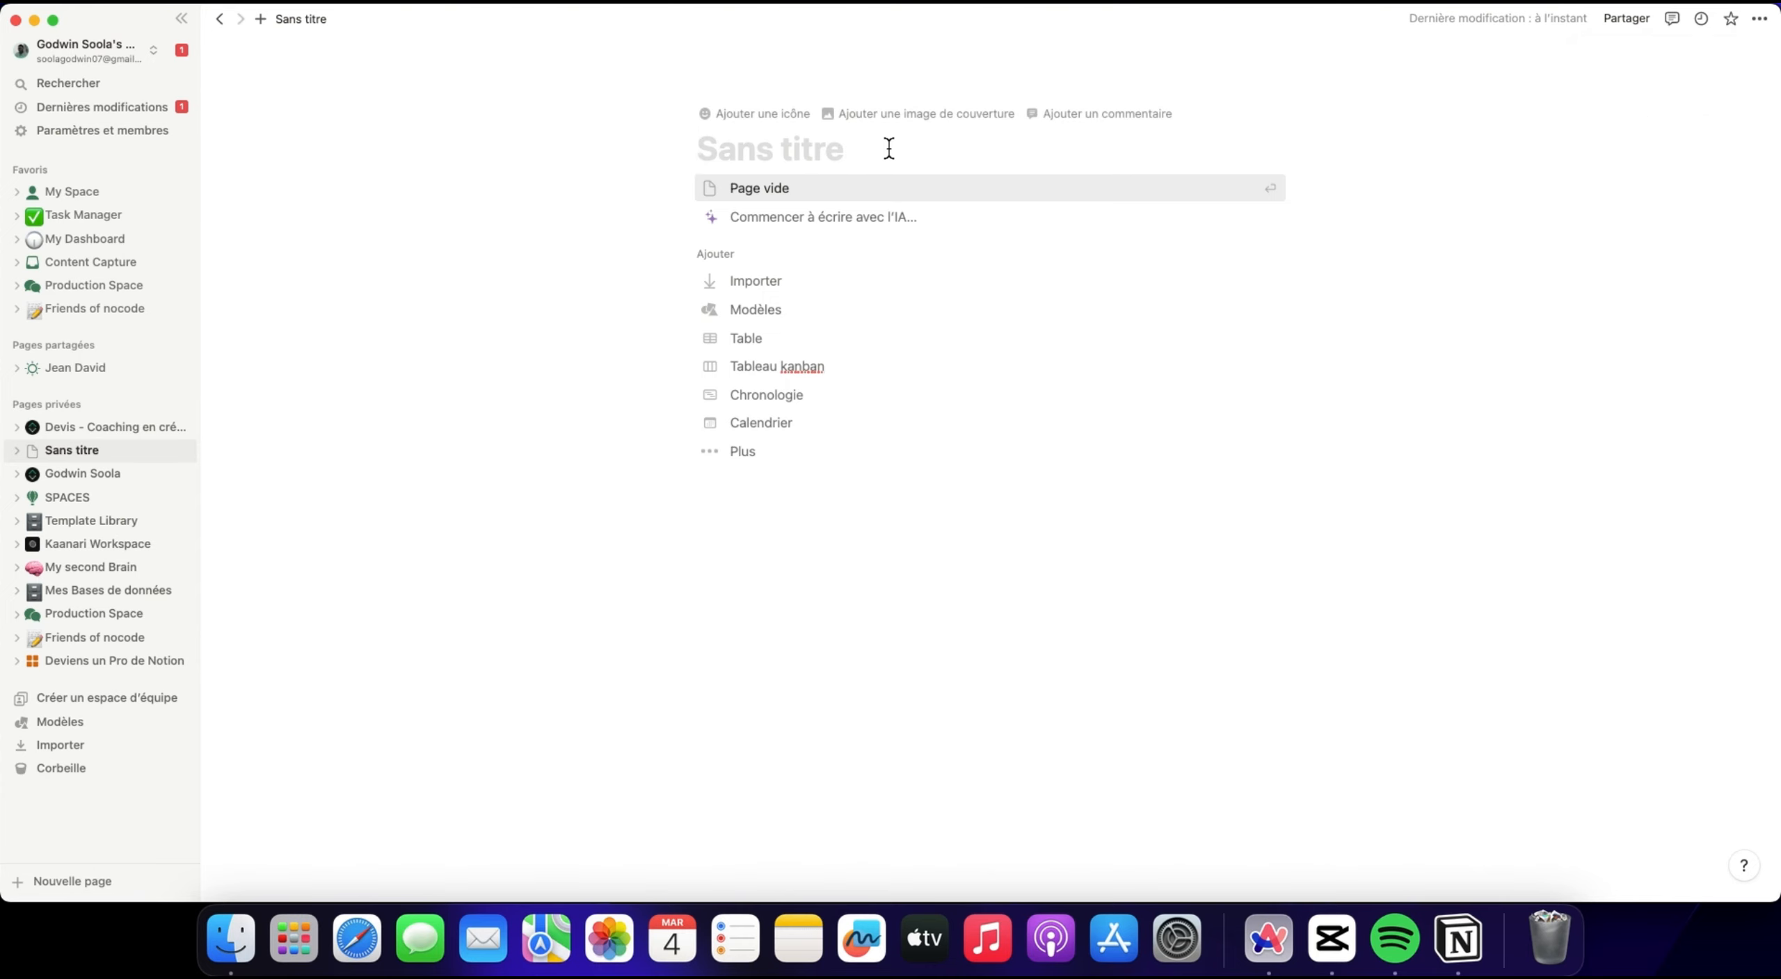
type("Tuto")
Add an icon to the Tuto page and look through the emoji, icon and custom image choices.
left_click(761, 114)
left_click(751, 164)
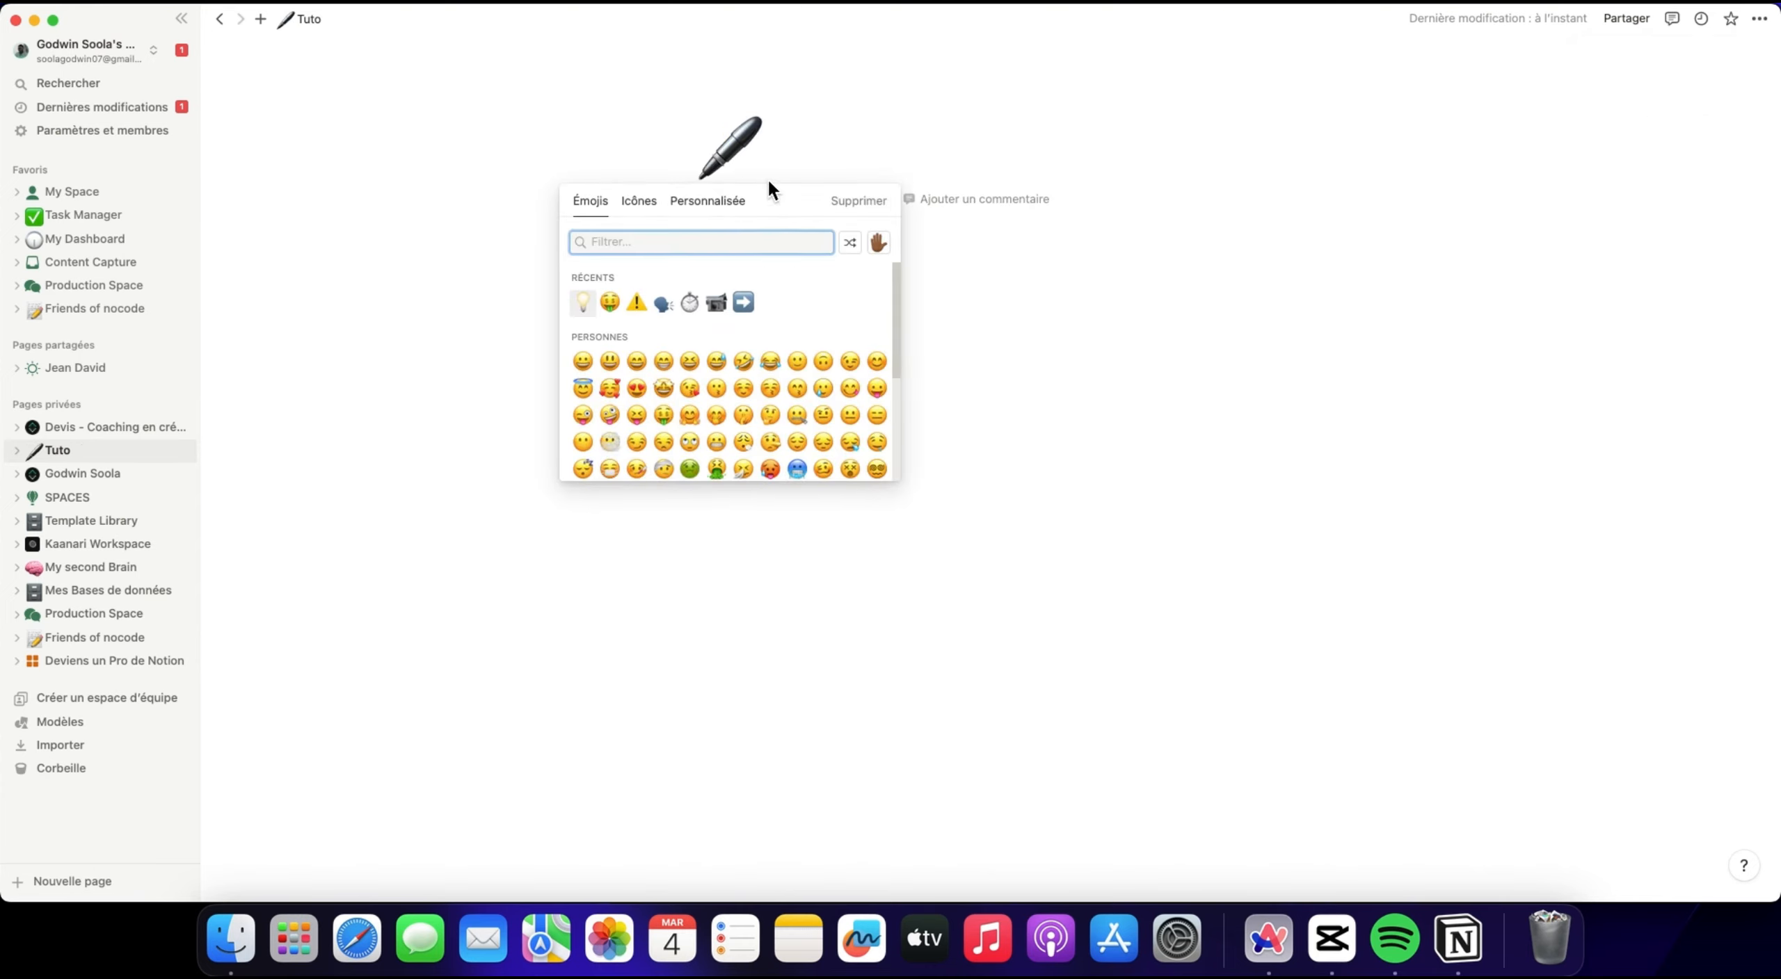
left_click(632, 200)
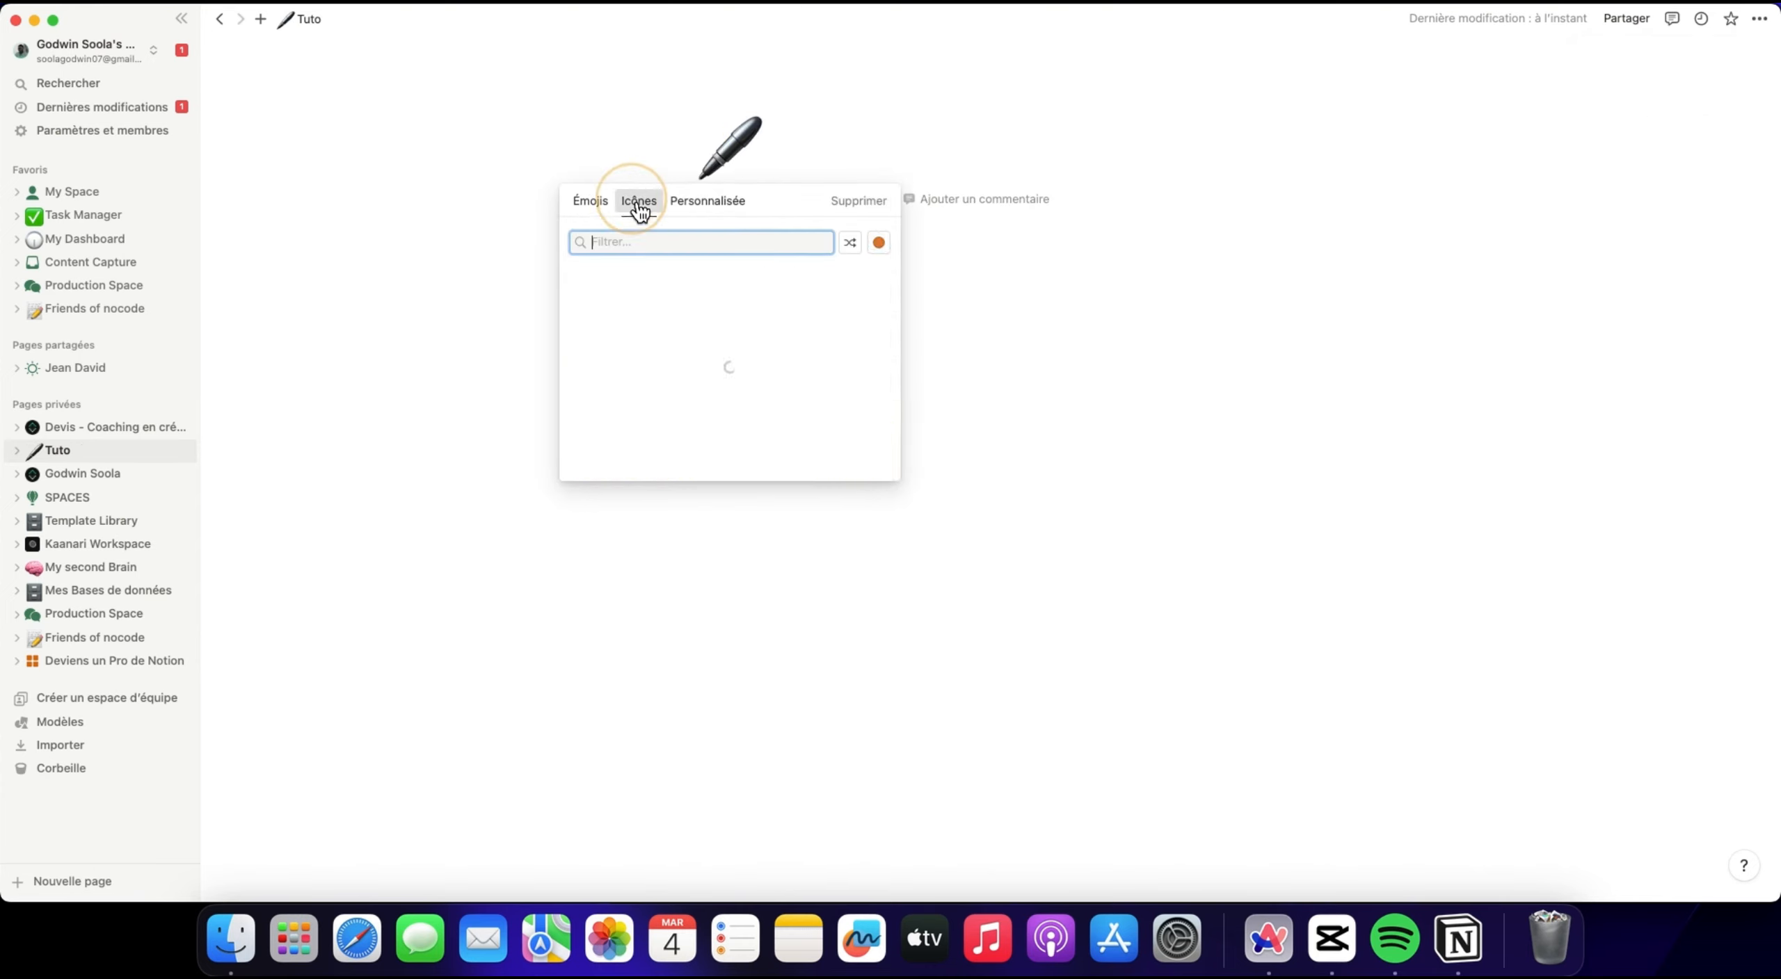
left_click(698, 209)
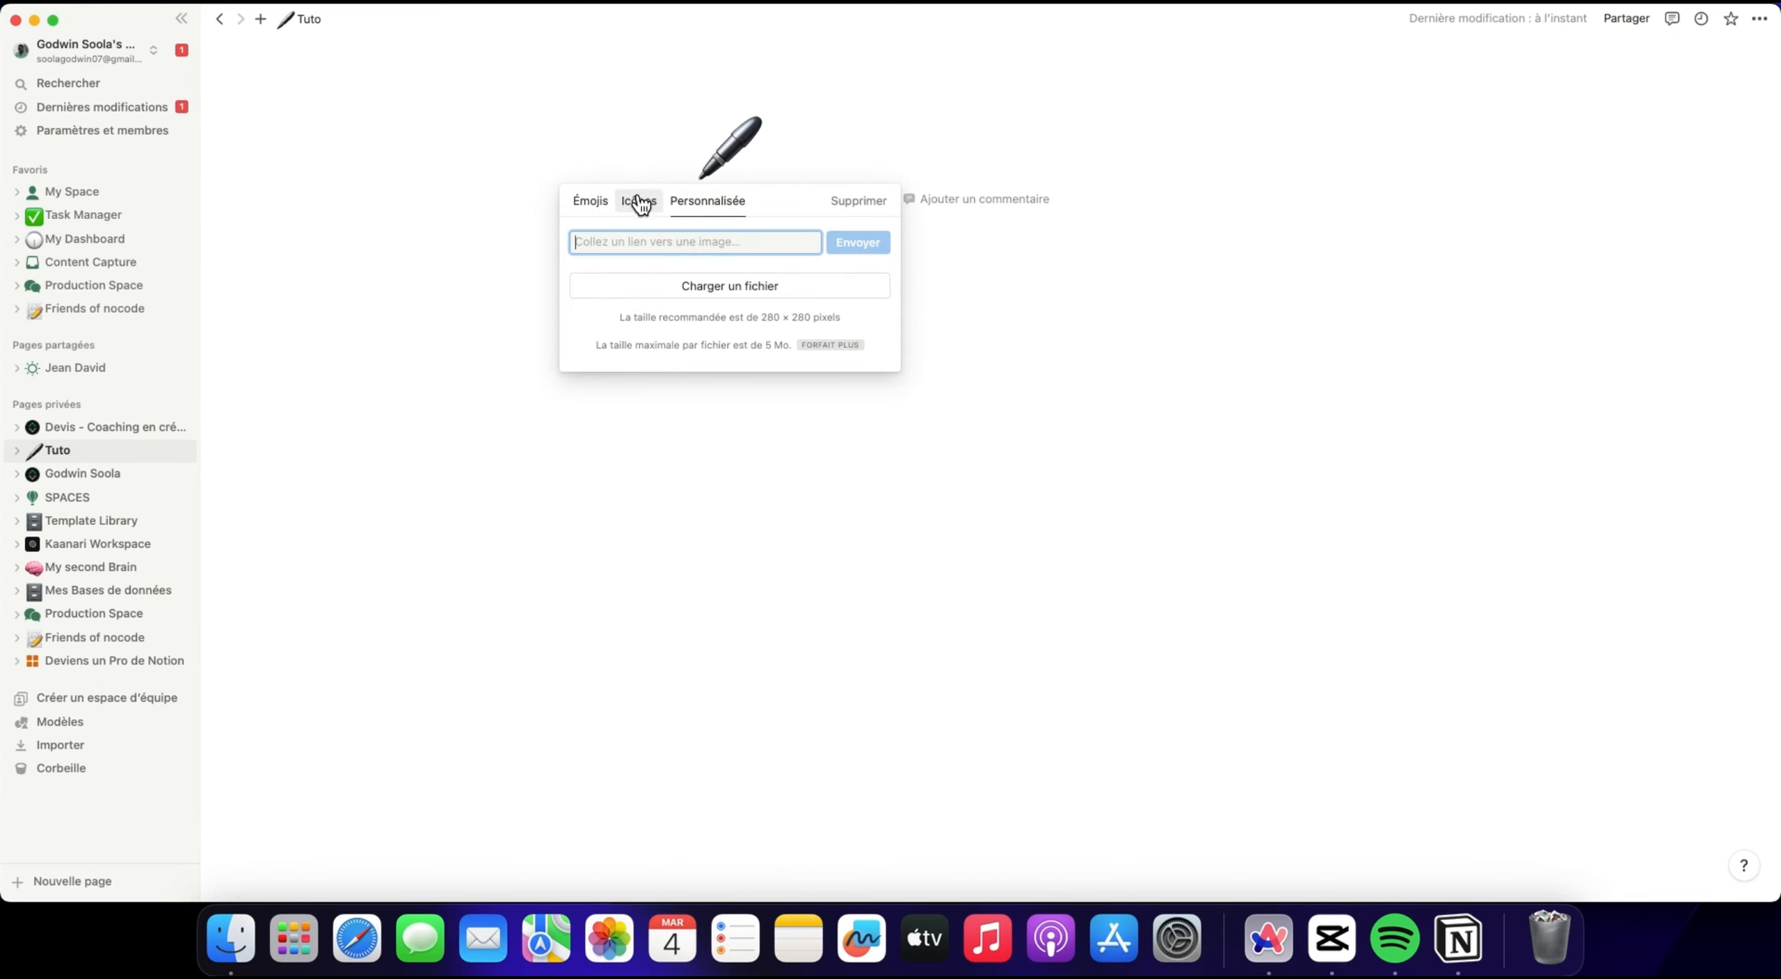
left_click(591, 202)
left_click(806, 180)
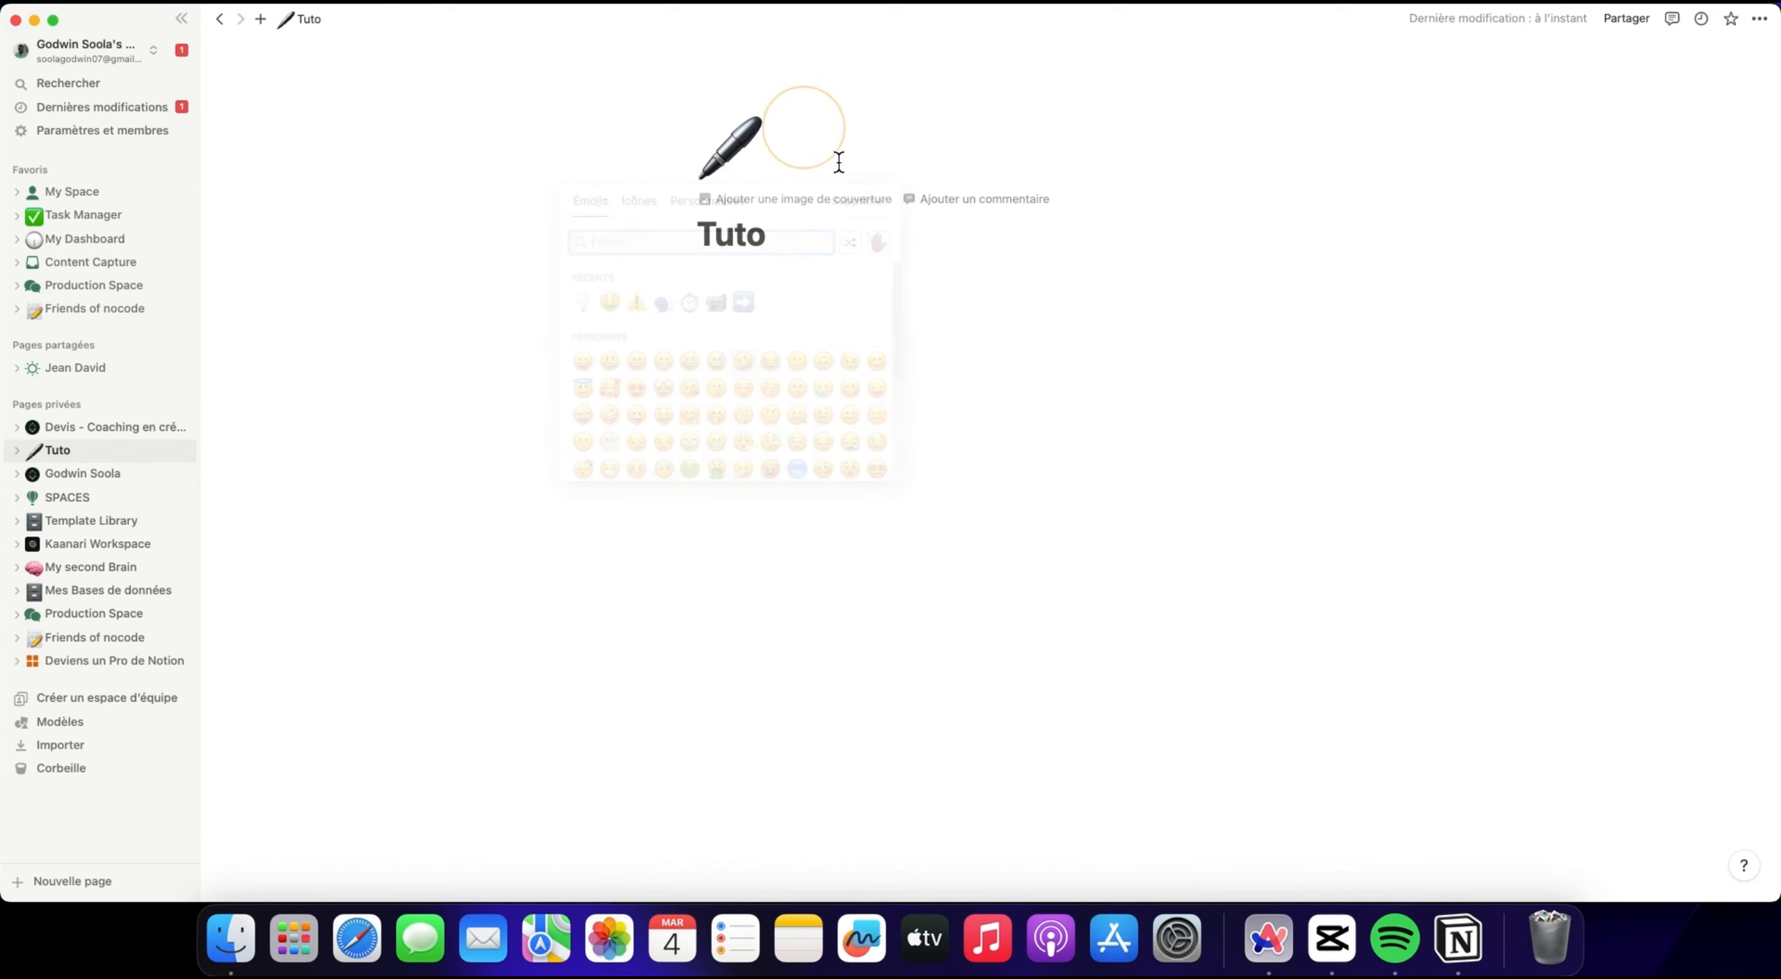
Add a cover image to the Tuto page.
left_click(842, 203)
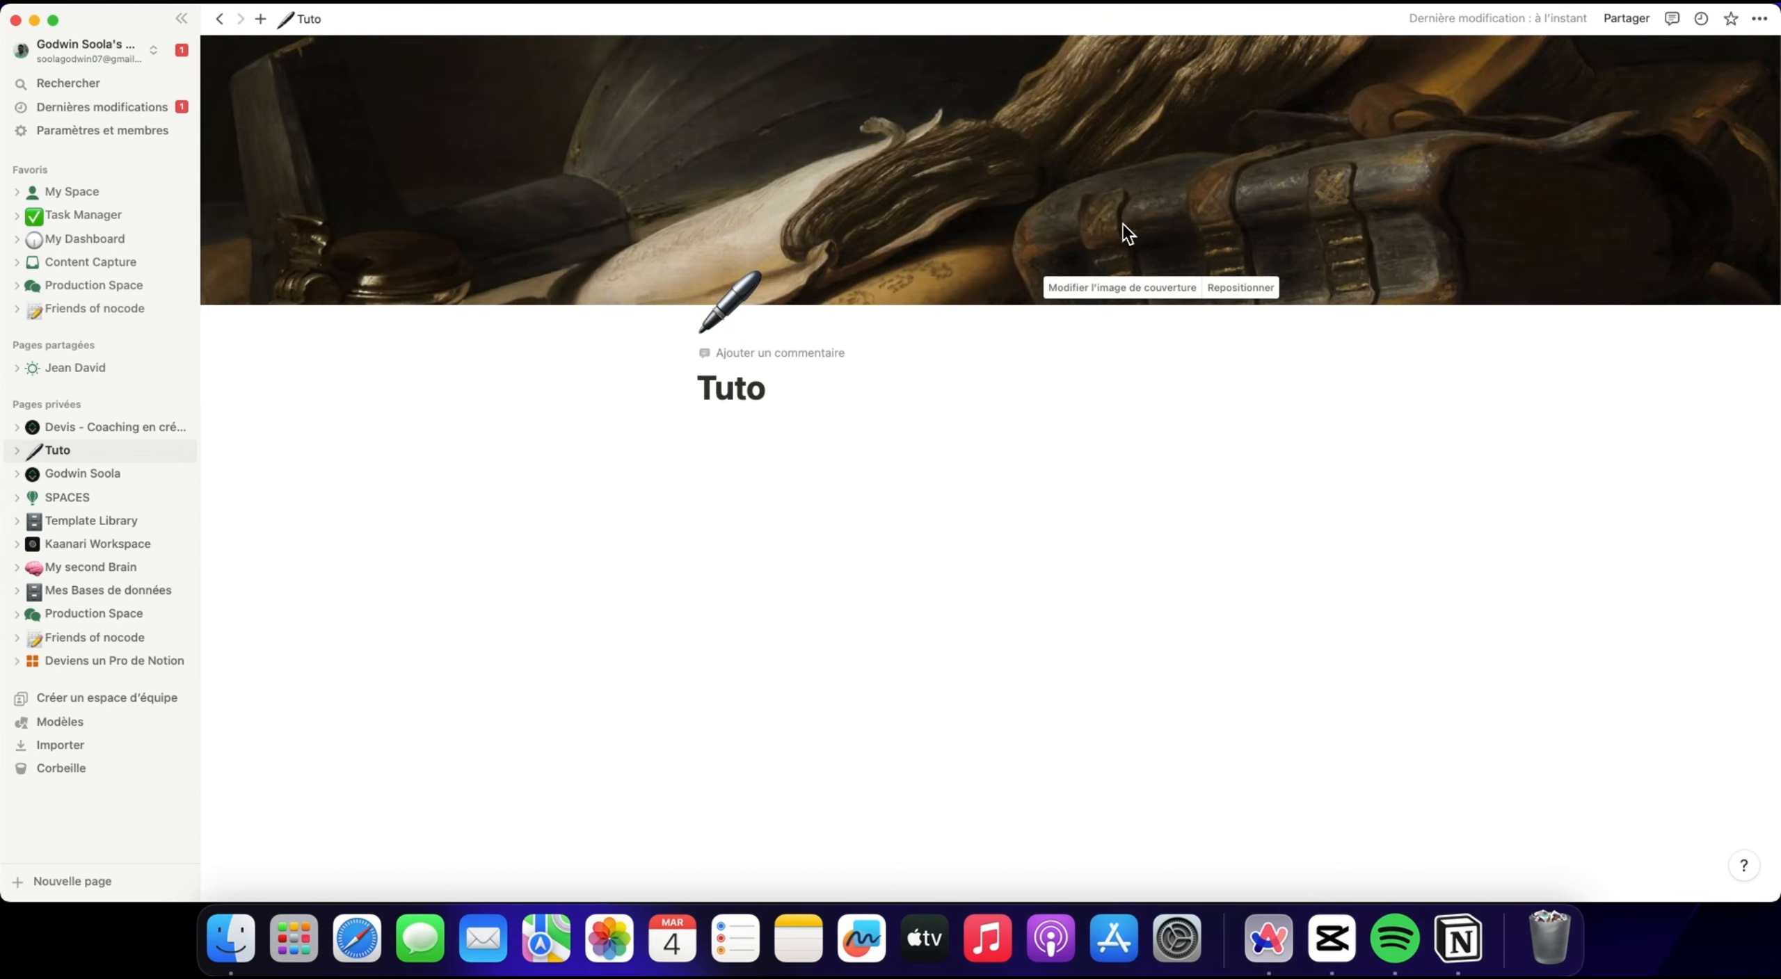
left_click(848, 470)
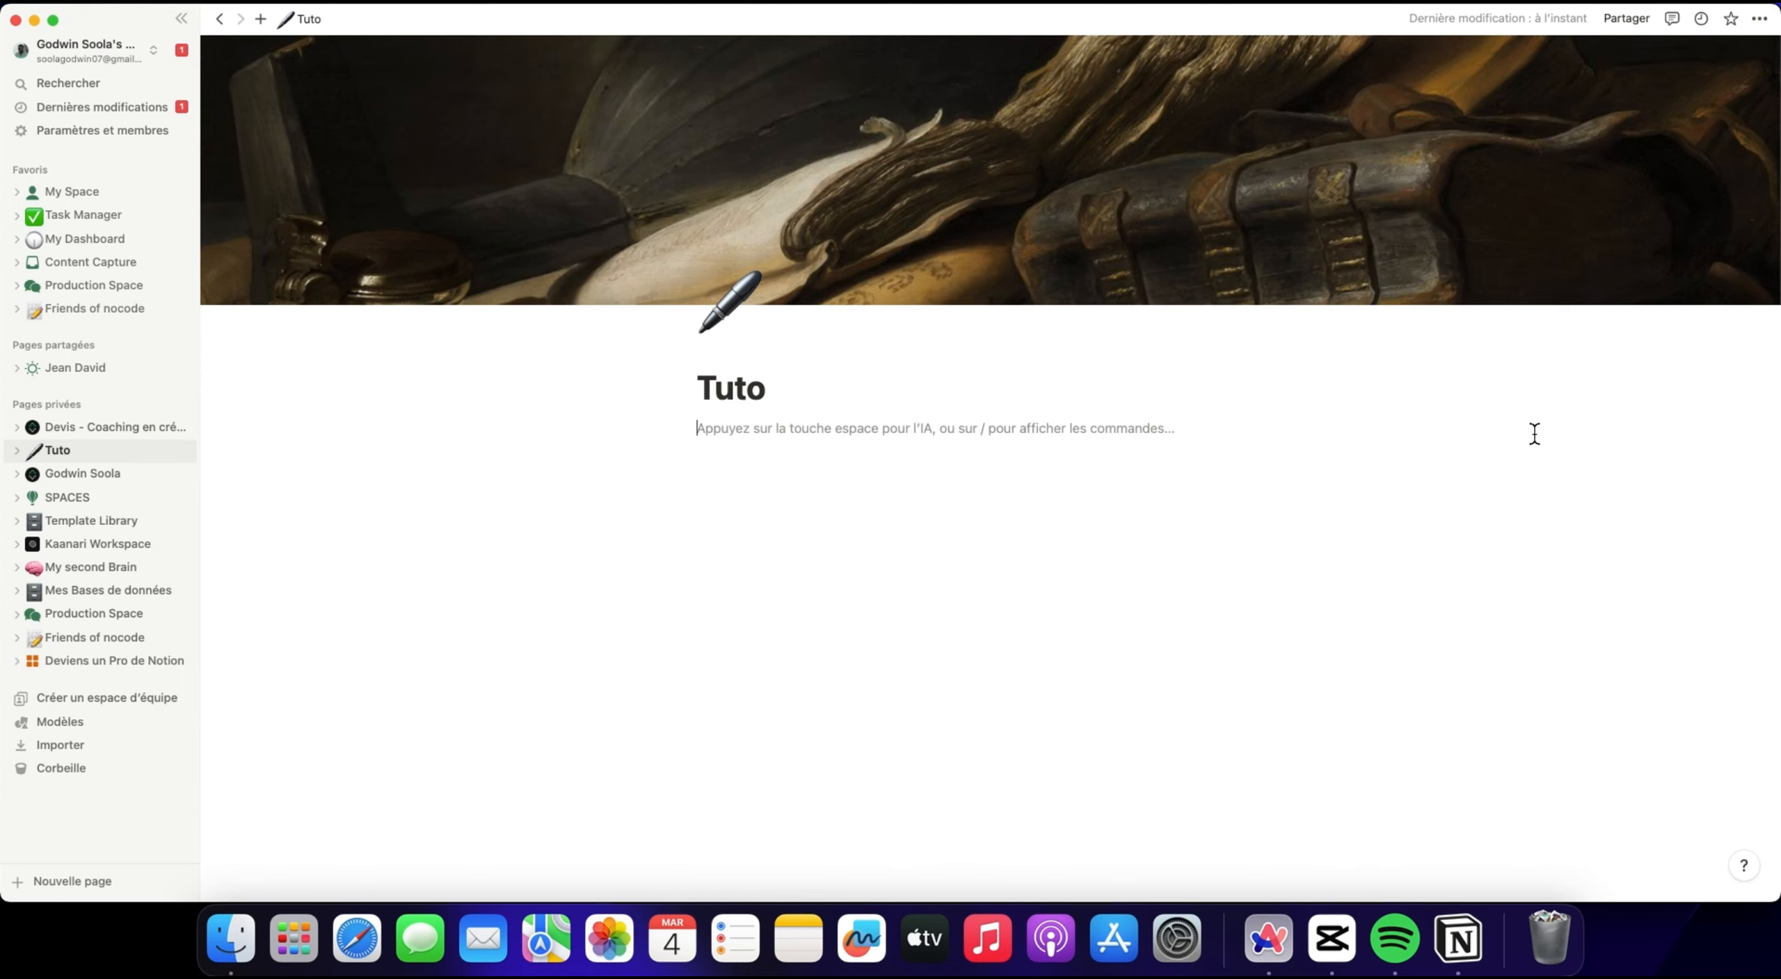
key("BackSpace")
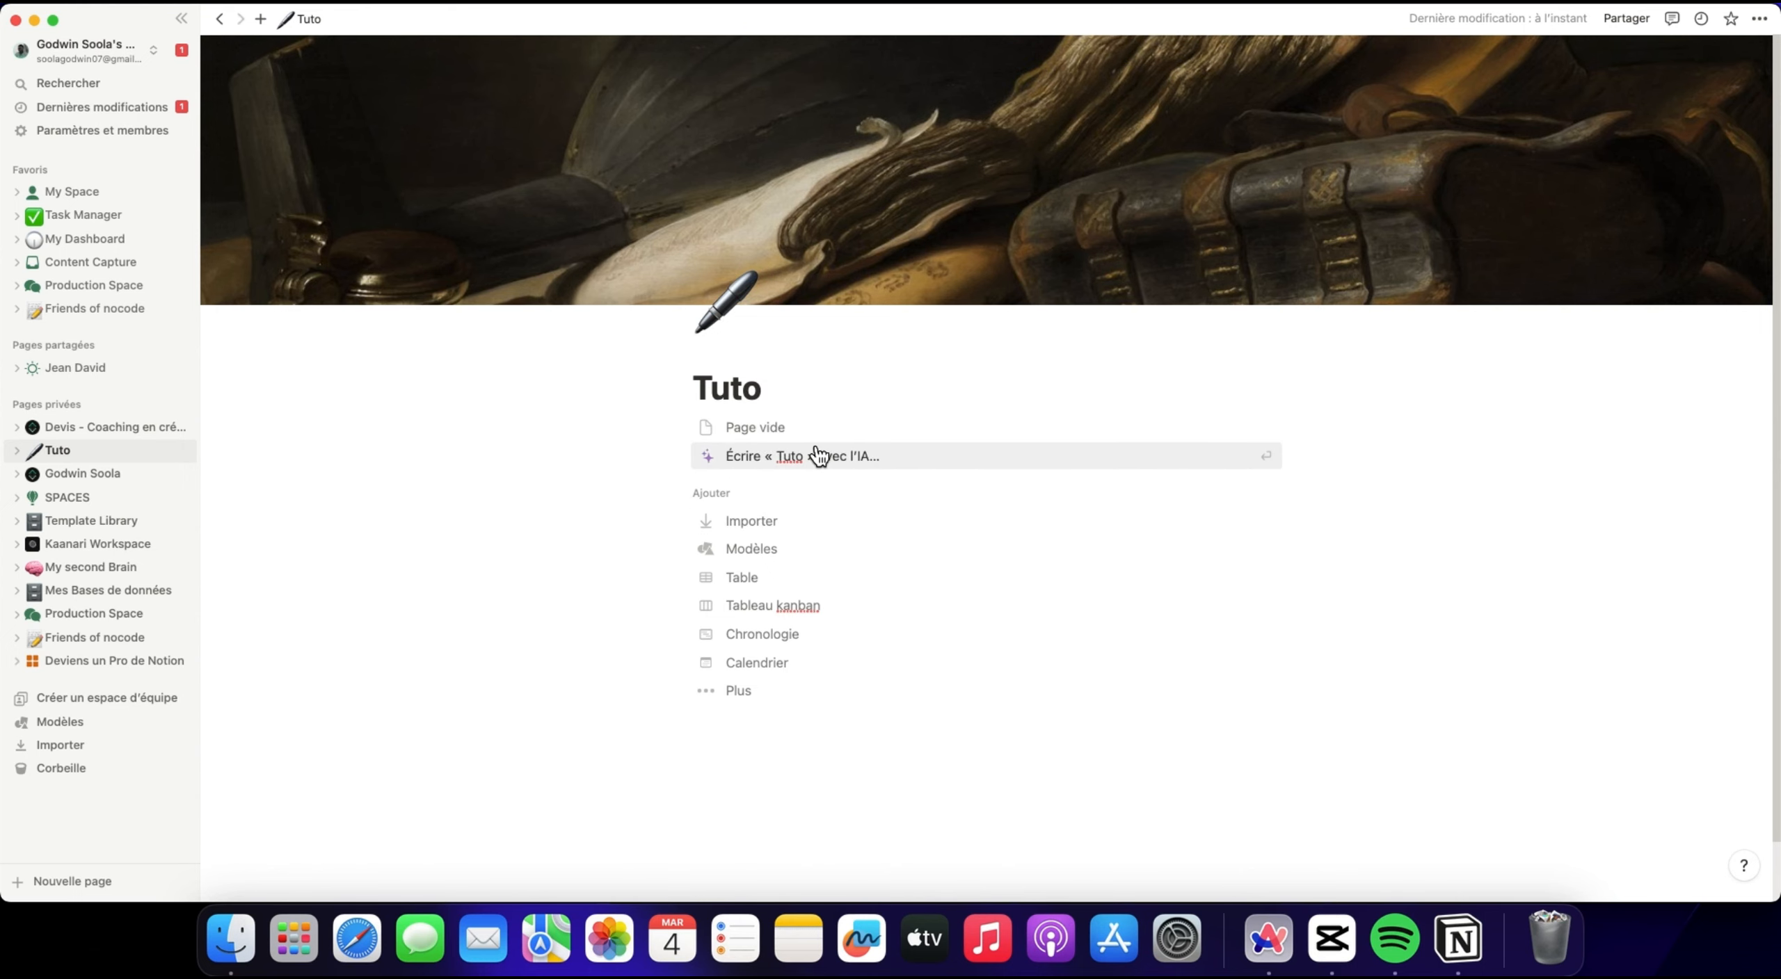
Browse the template gallery down to the customer service section, preview the Actifs de marque template, and close the gallery.
left_click(813, 561)
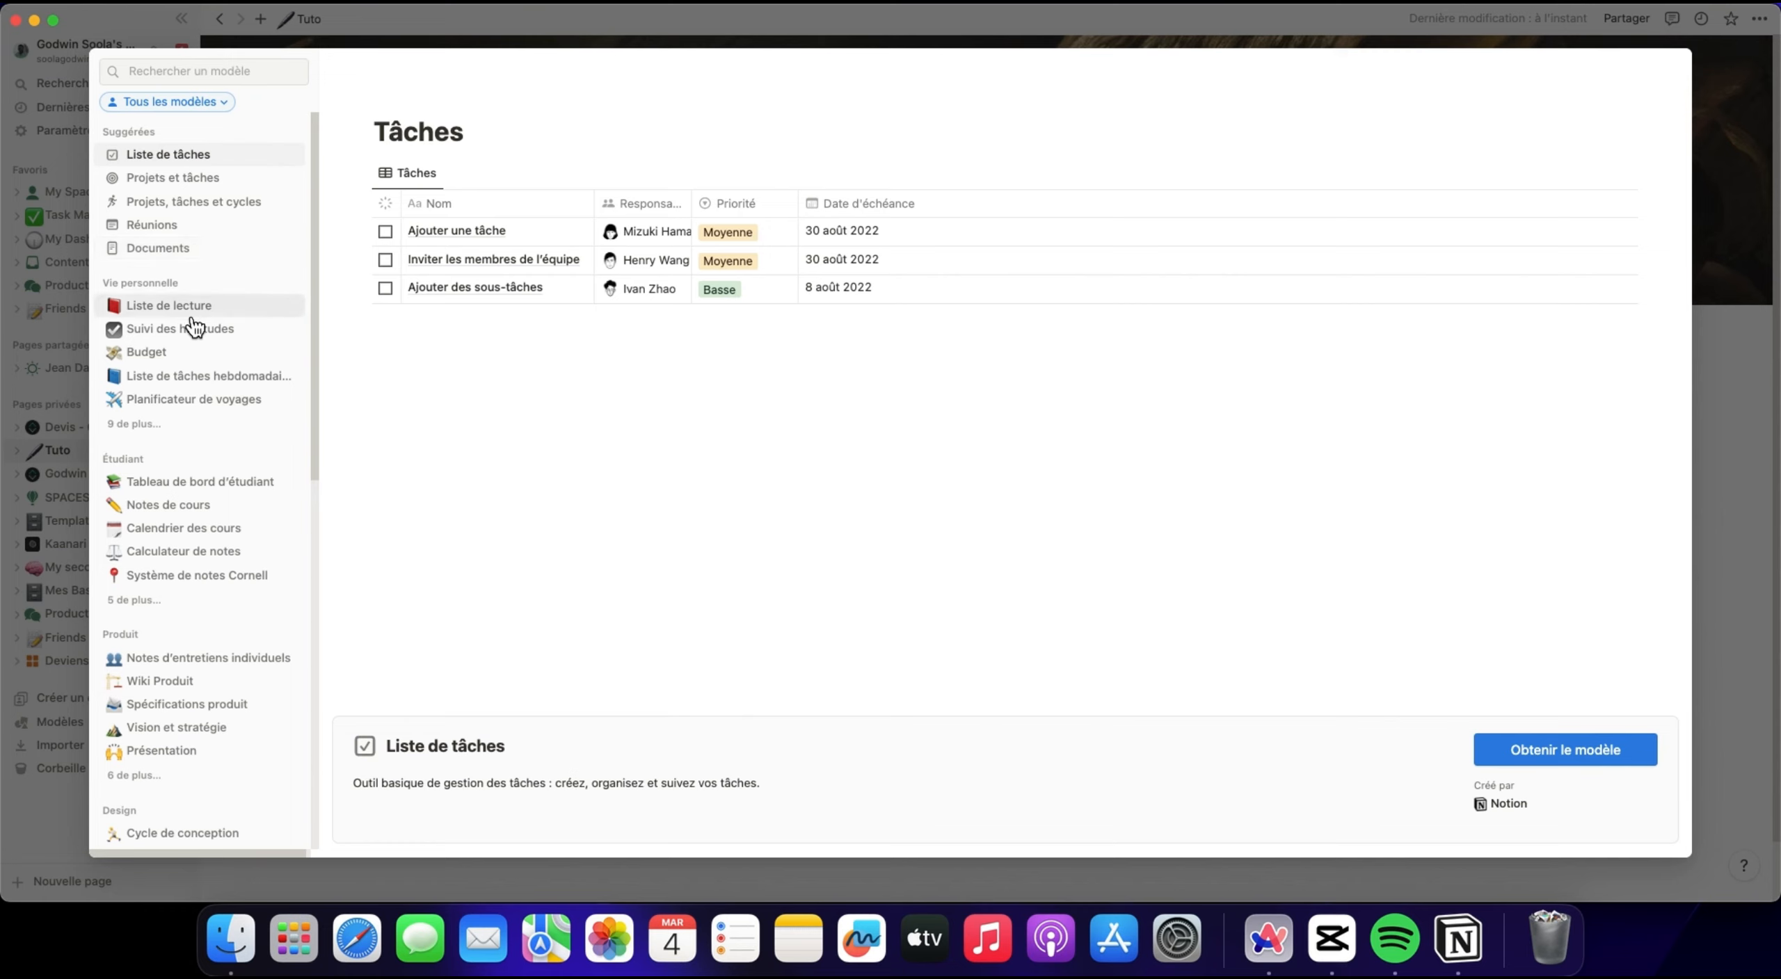
scroll(195, 442, "down", 2)
scroll(195, 436, "down", 10)
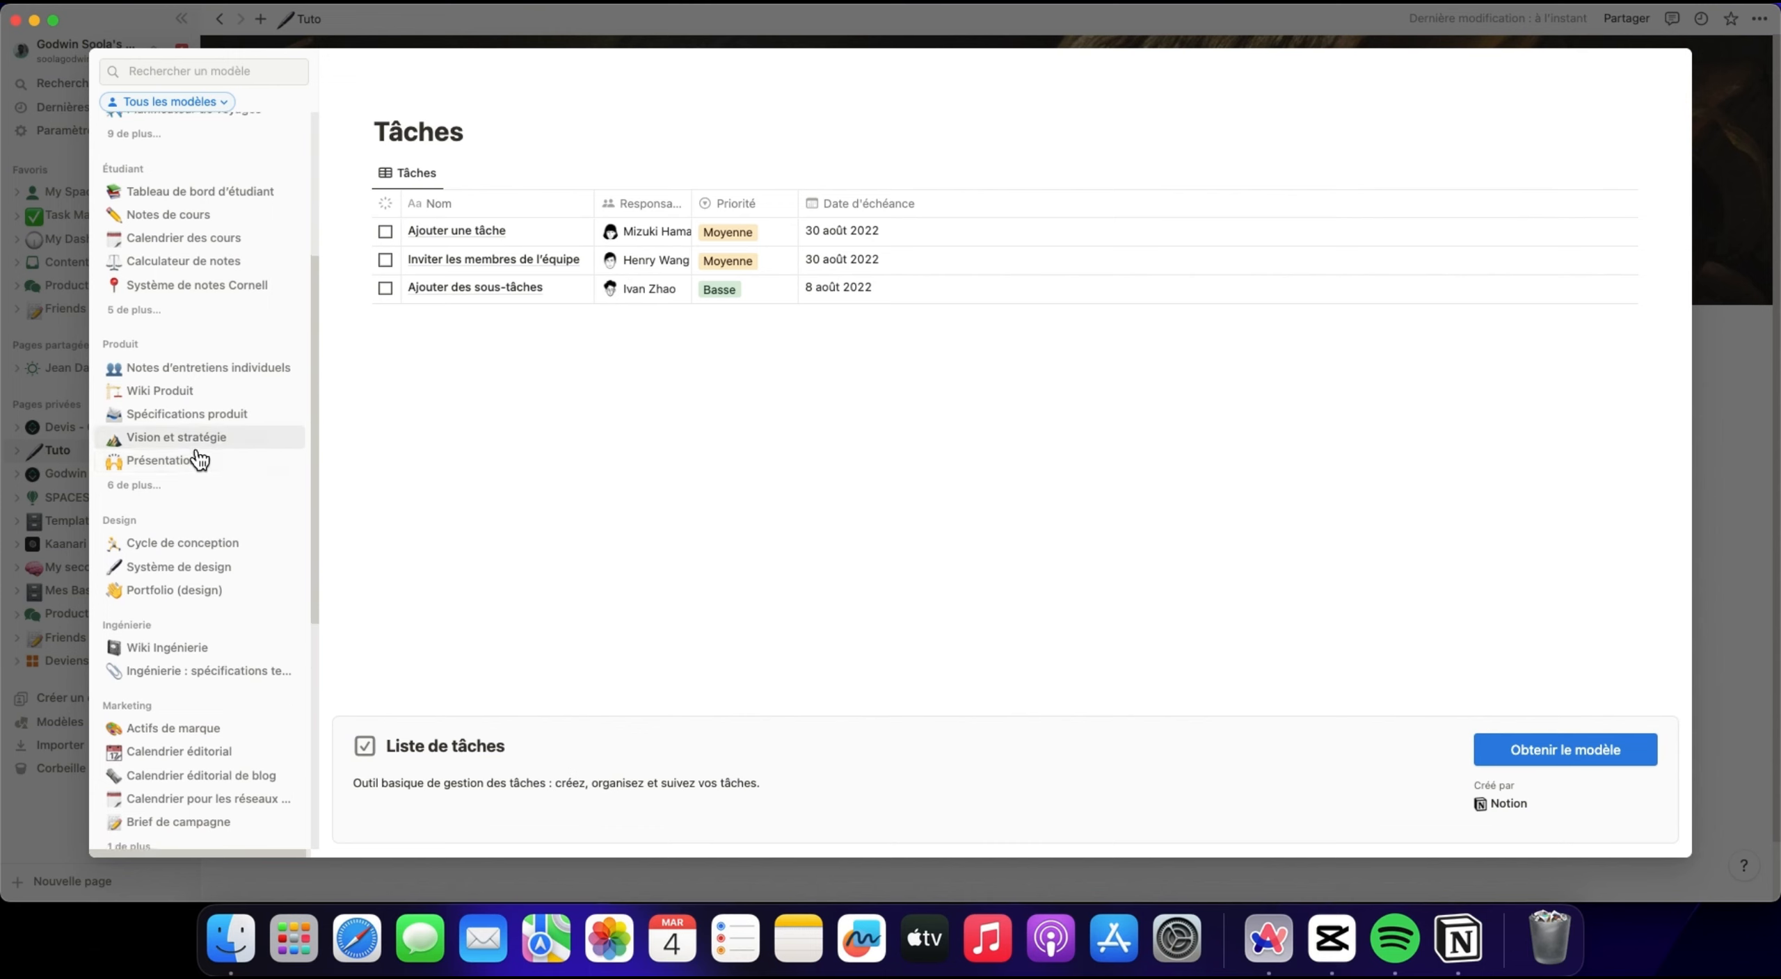
scroll(222, 480, "down", 12)
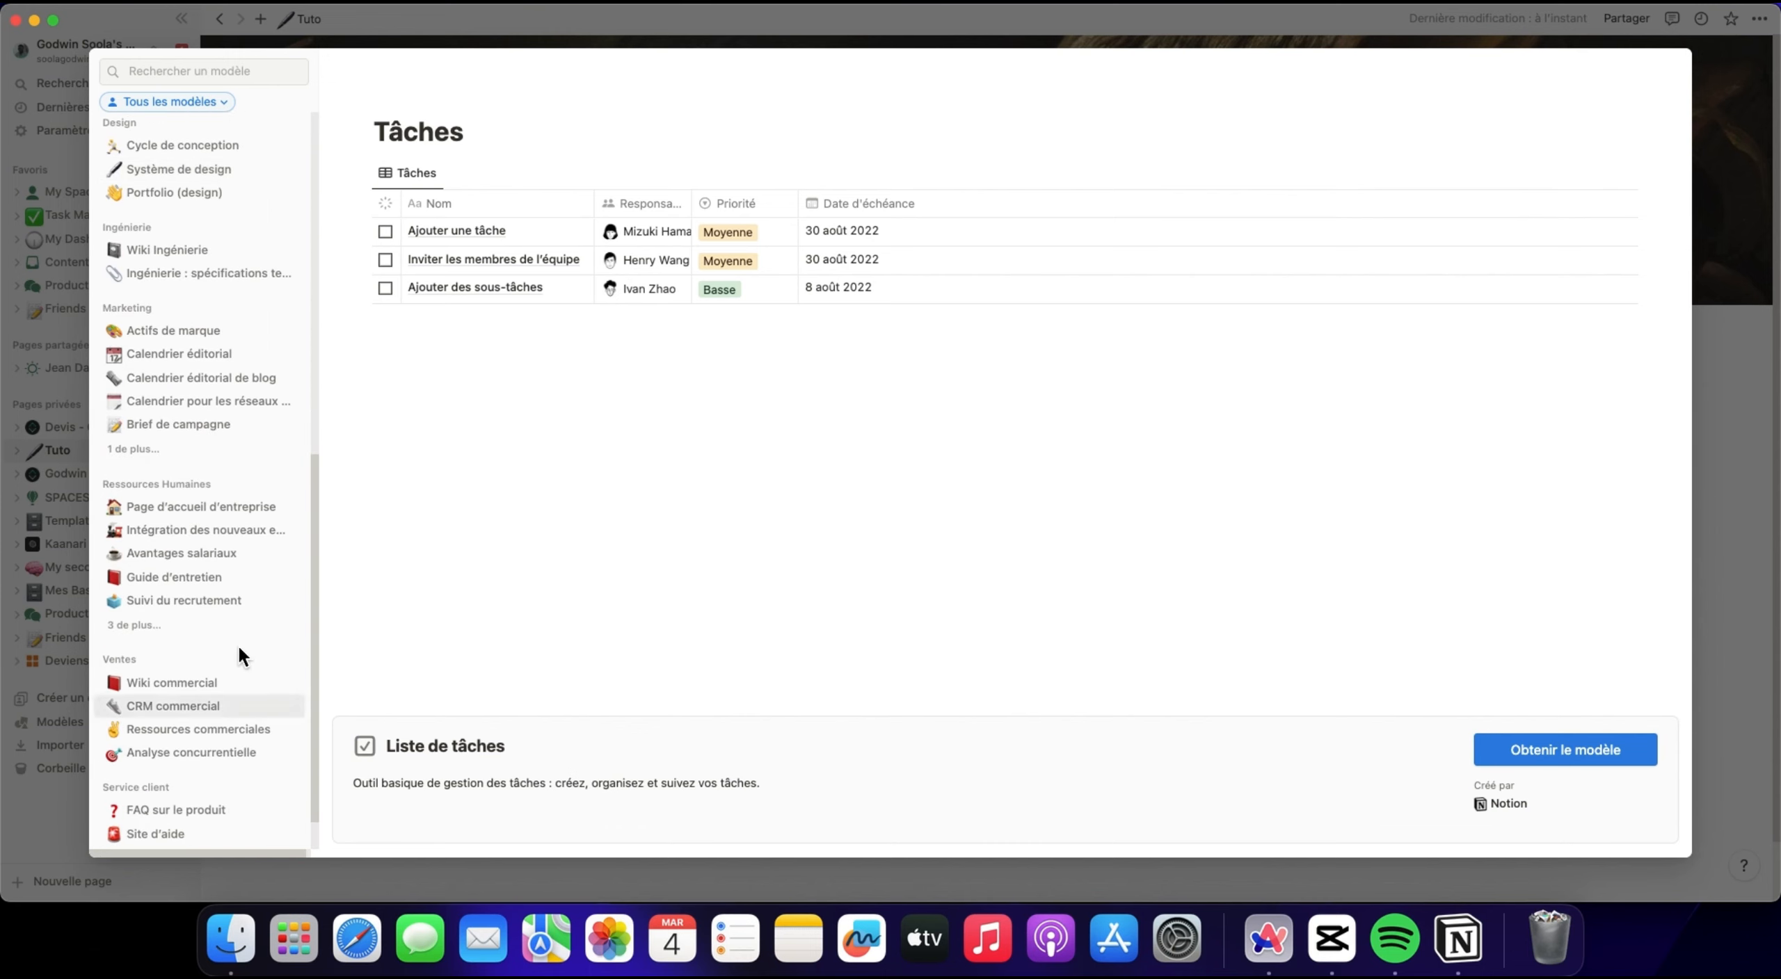
scroll(243, 619, "down", 2)
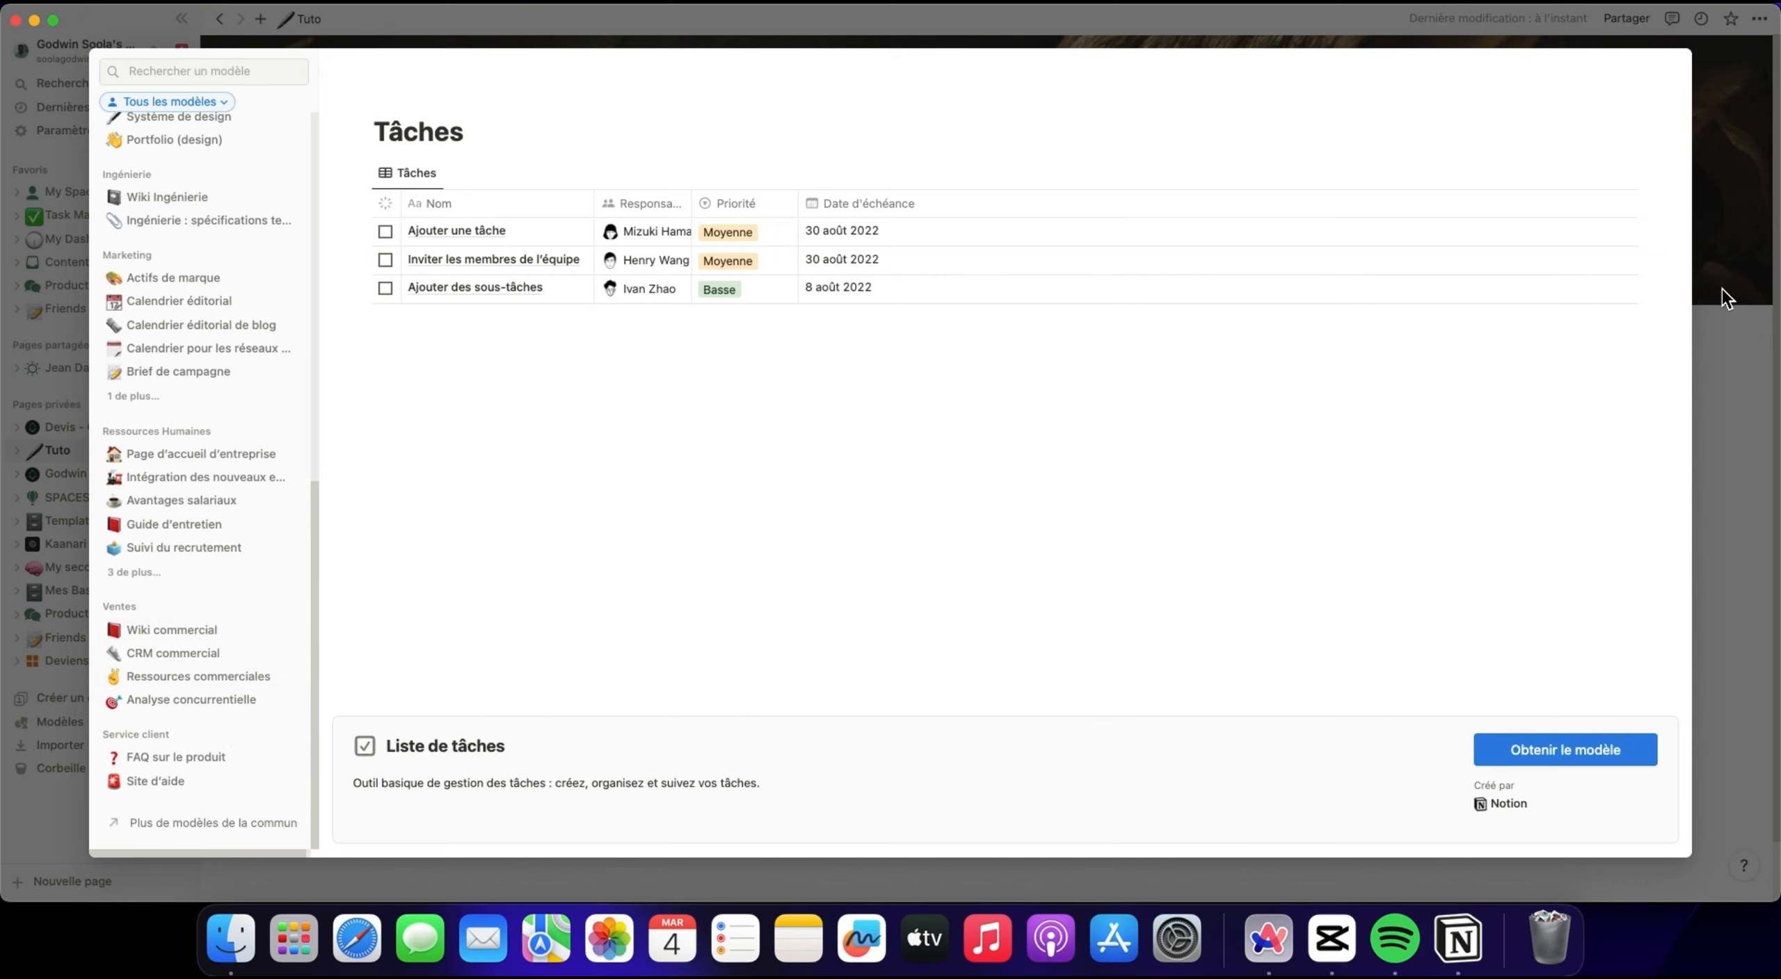
left_click(209, 278)
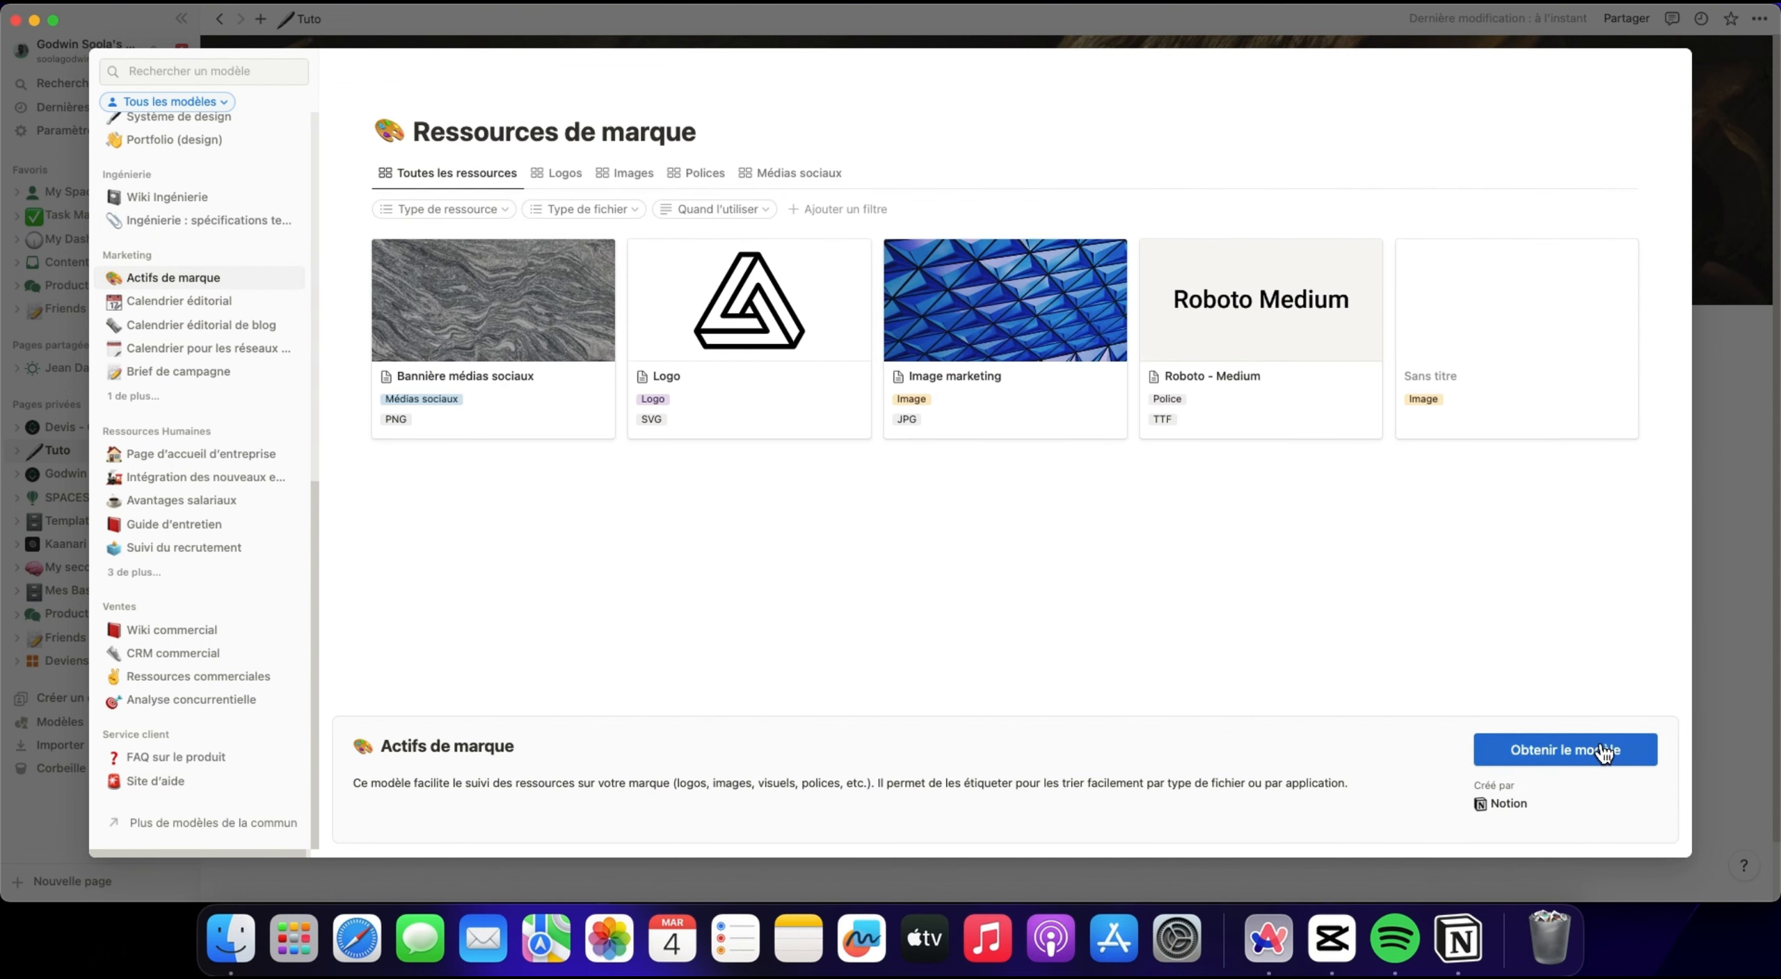
left_click(1737, 619)
Open the block command list in the Tuto page body and look through the AI, basic and media blocks.
key("Return")
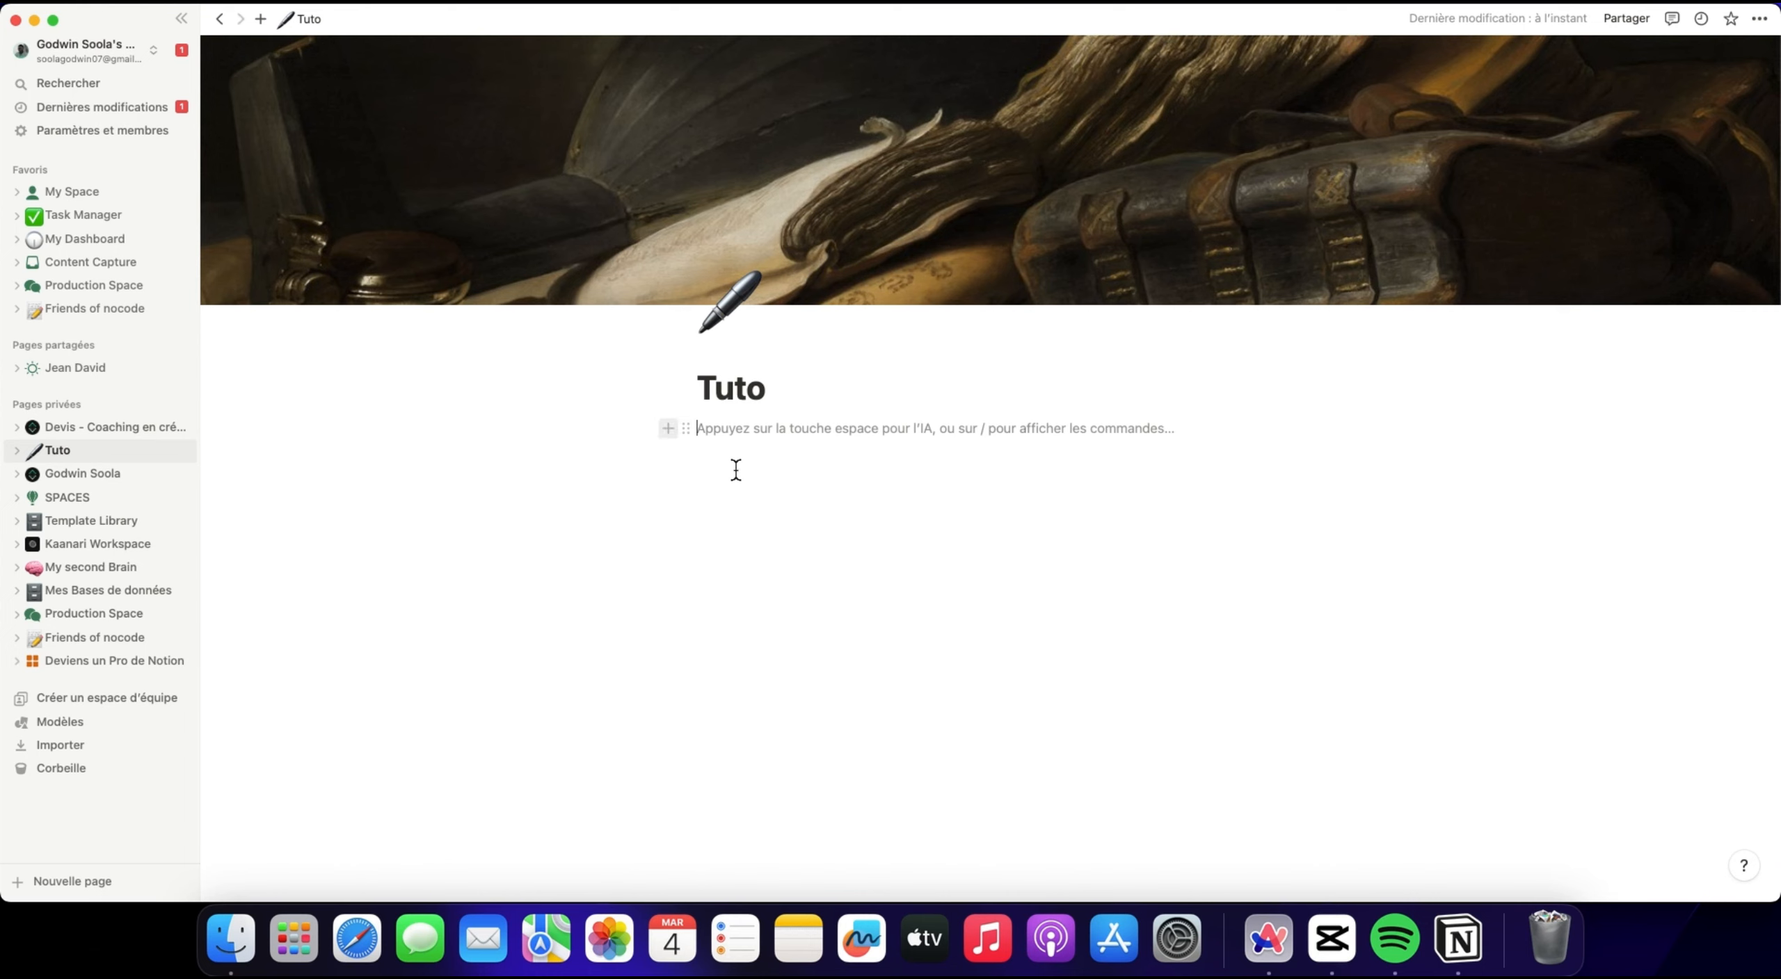
type("/")
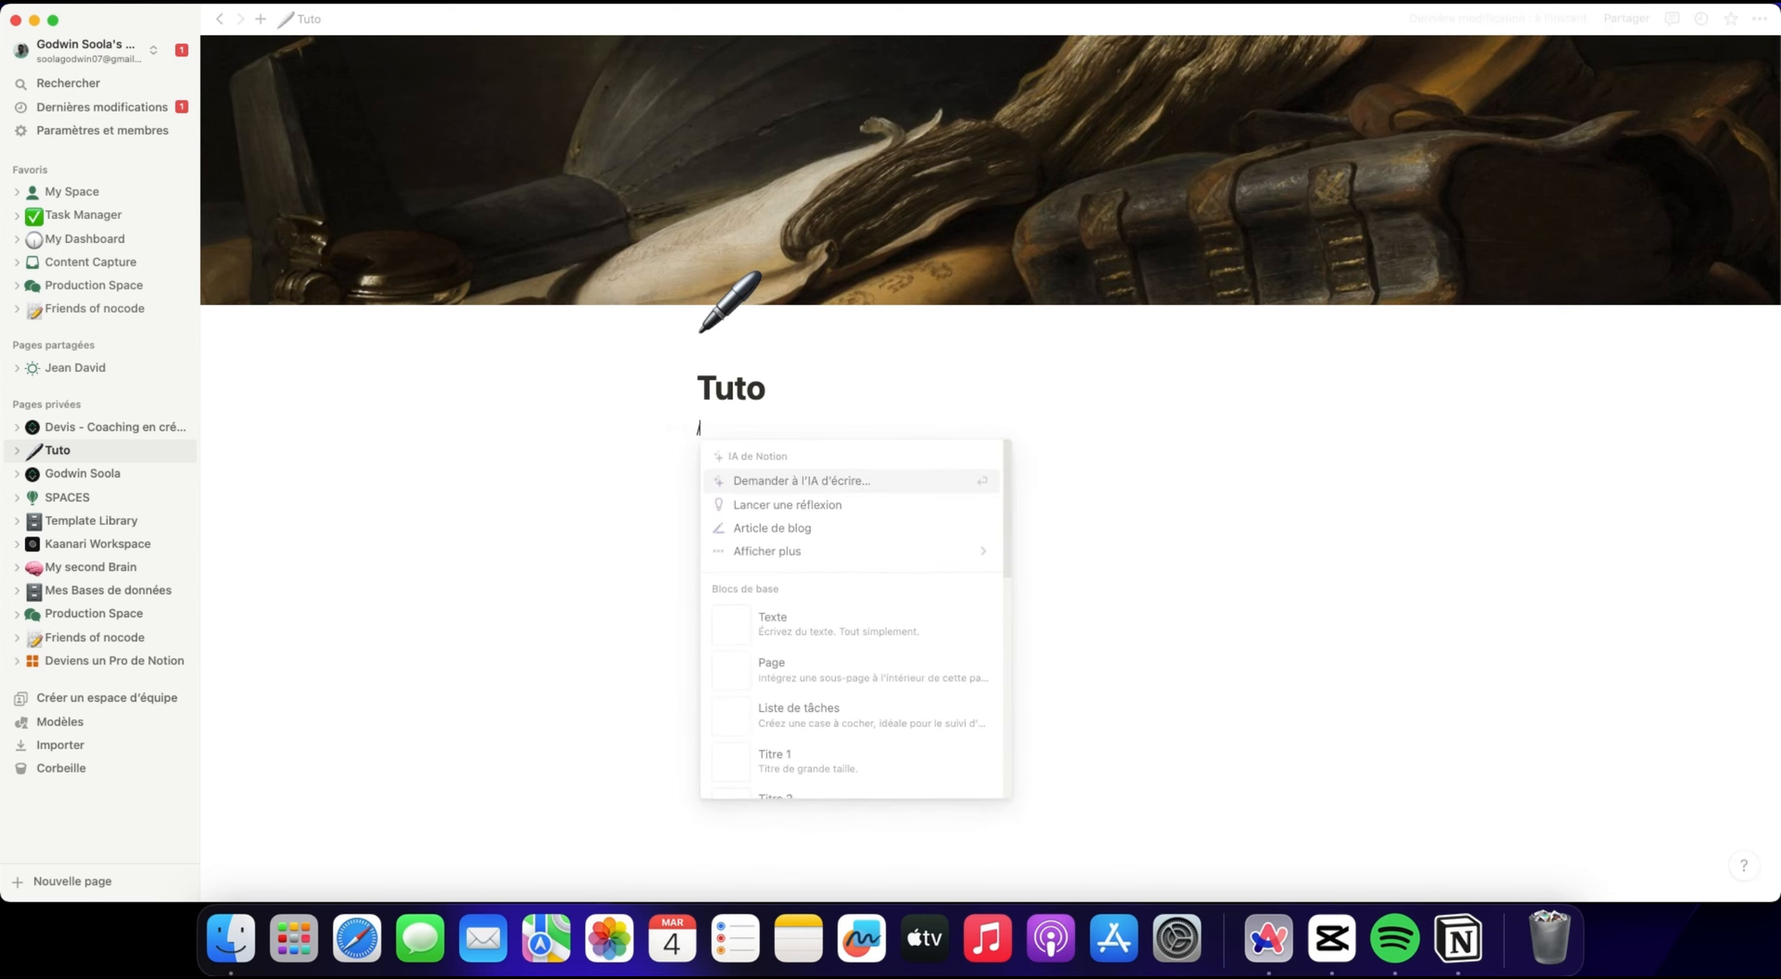
mouse_move(828, 550)
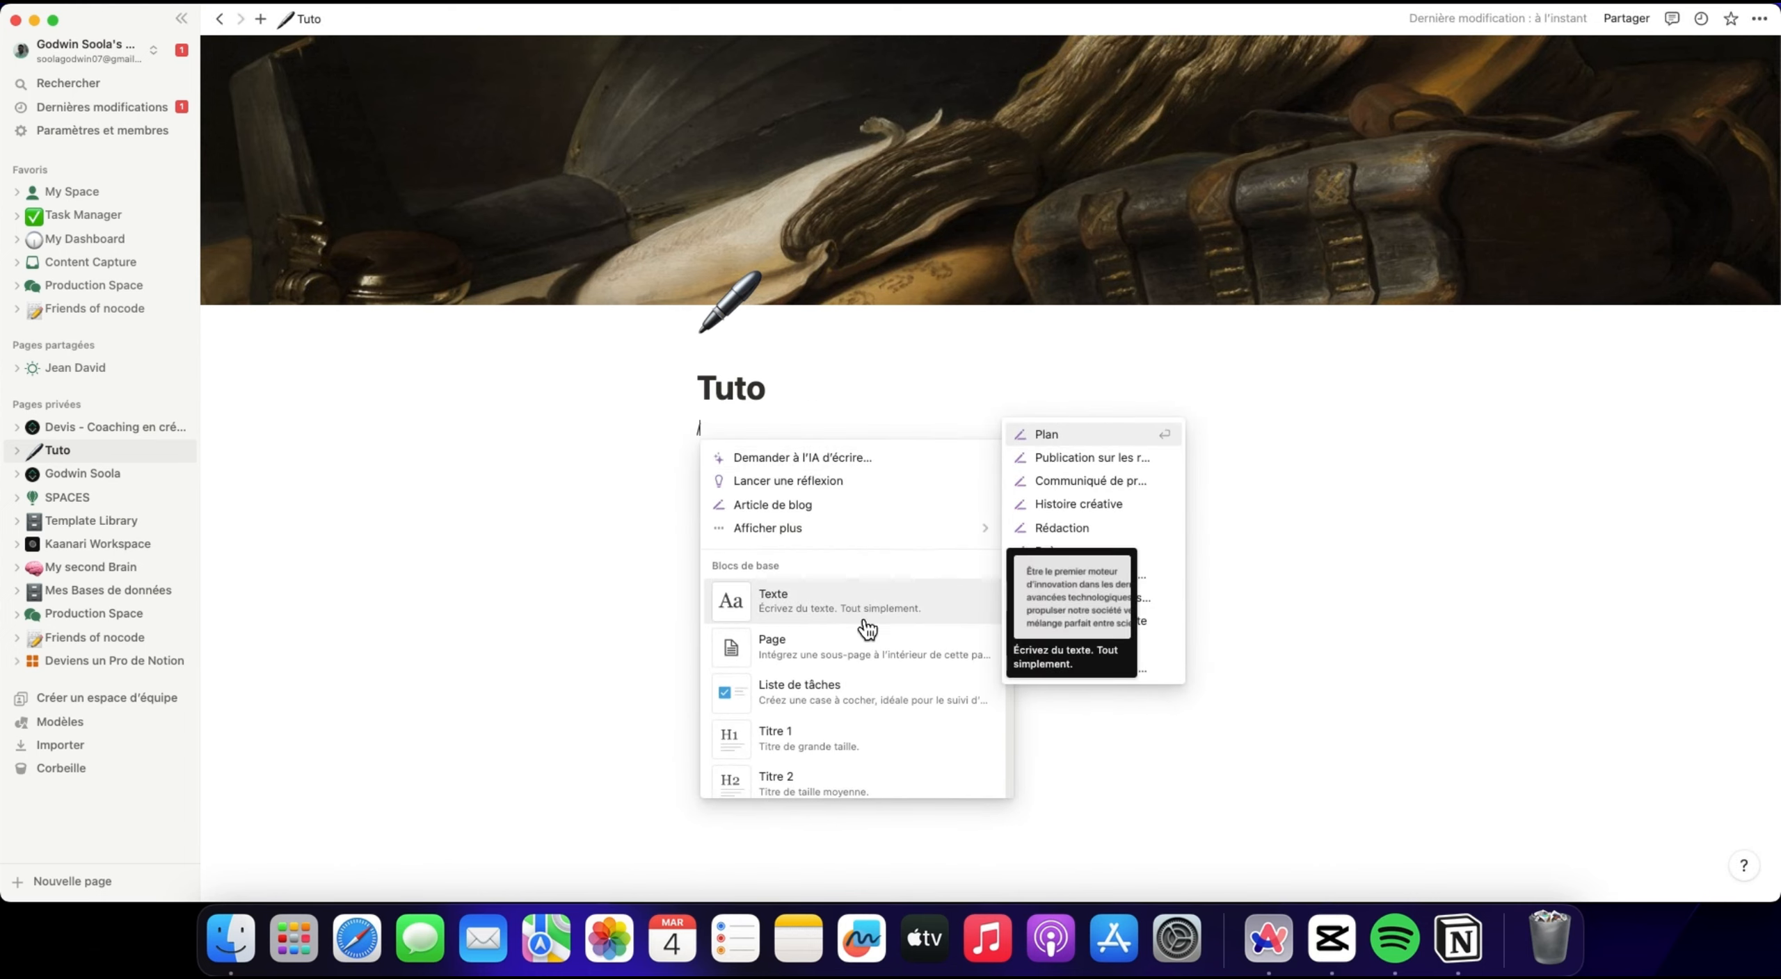
scroll(846, 588, "down", 2)
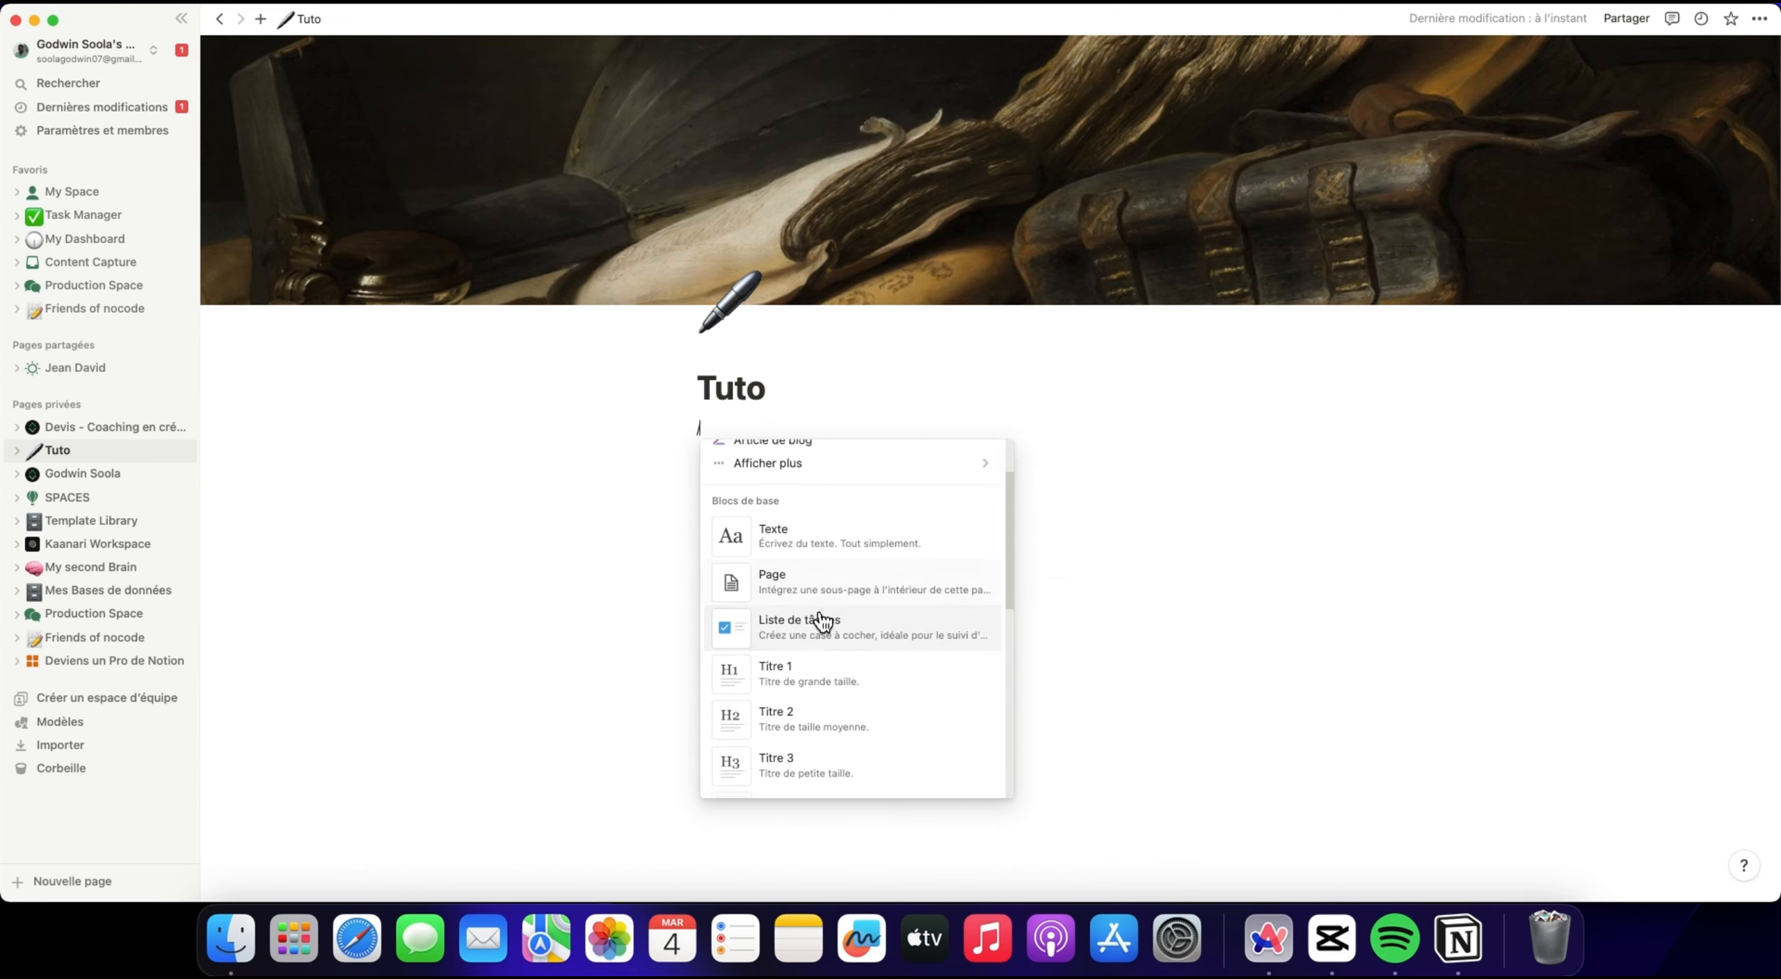
scroll(828, 605, "down", 6)
scroll(821, 601, "down", 1)
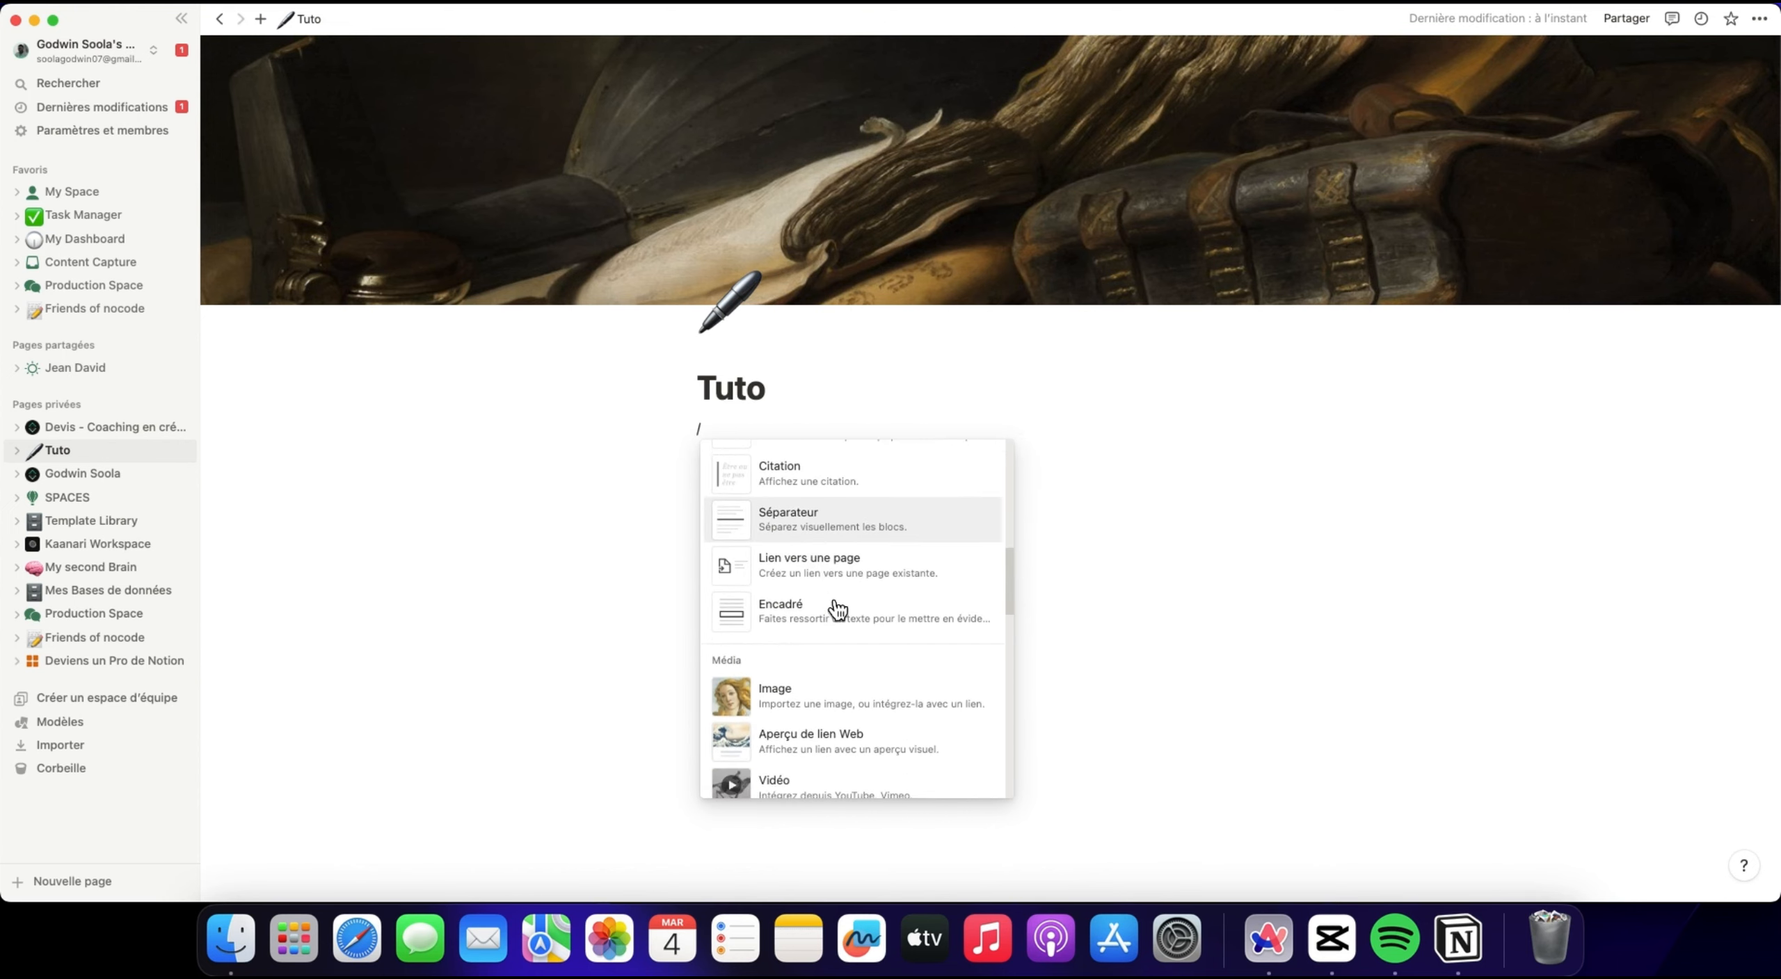
scroll(807, 612, "down", 5)
scroll(807, 552, "up", 8)
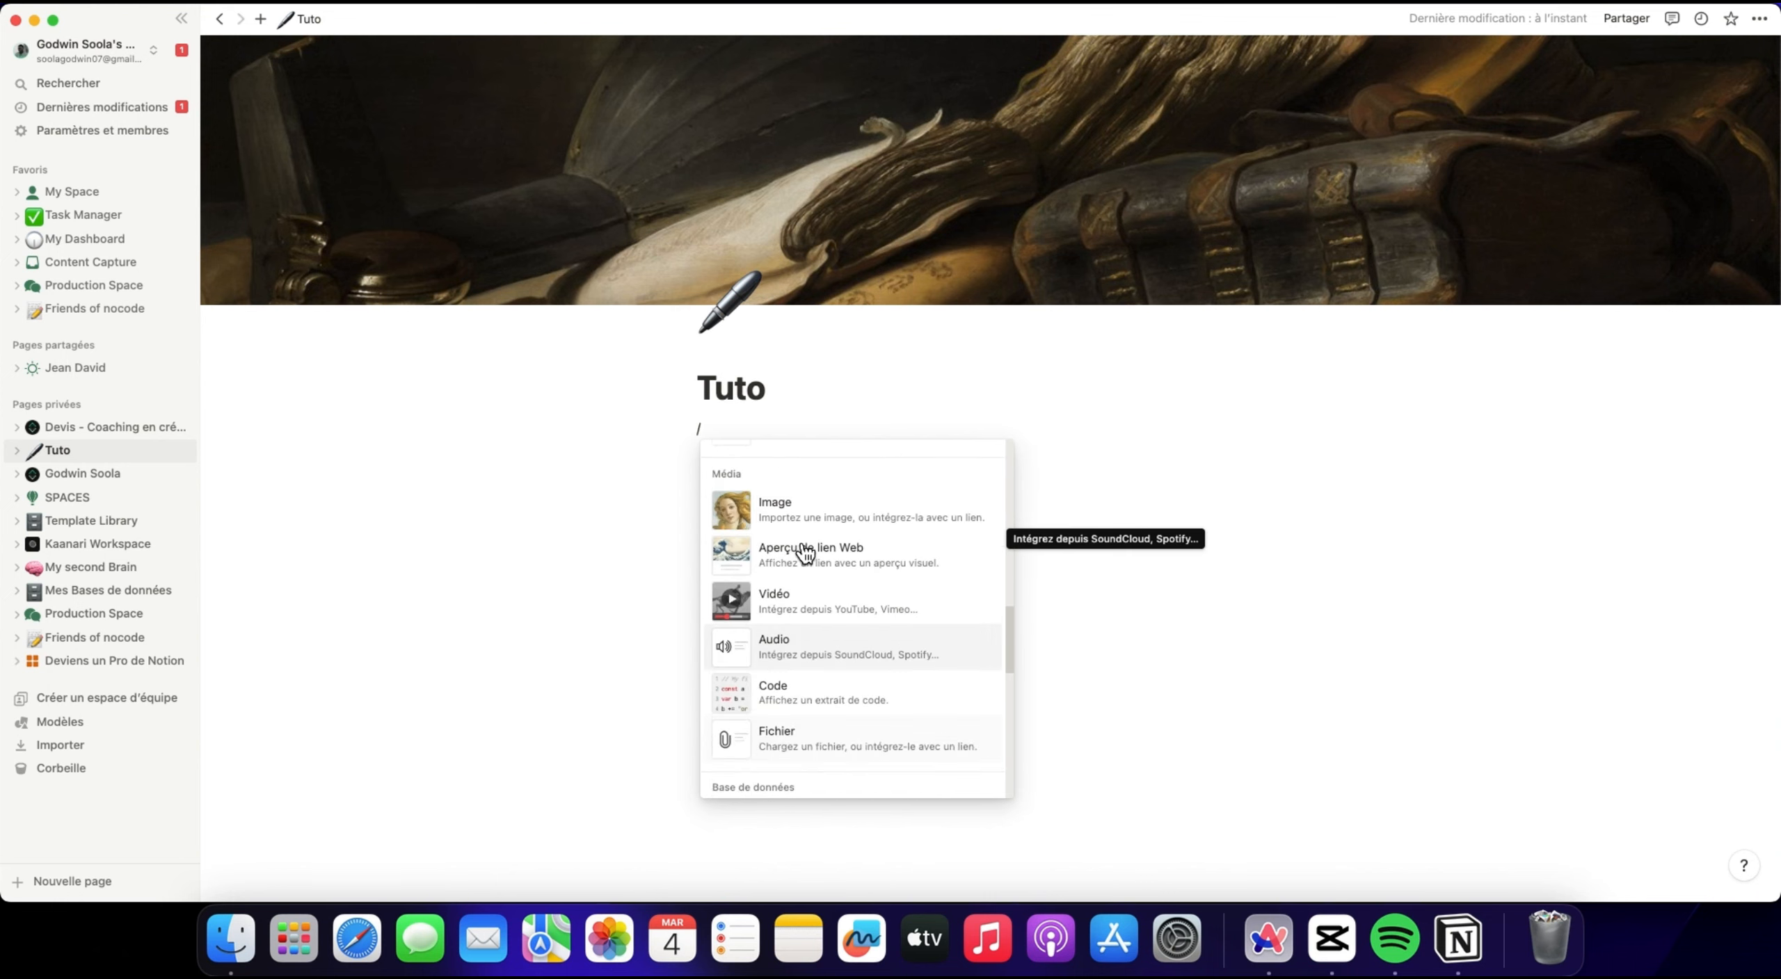
scroll(775, 624, "down", 4)
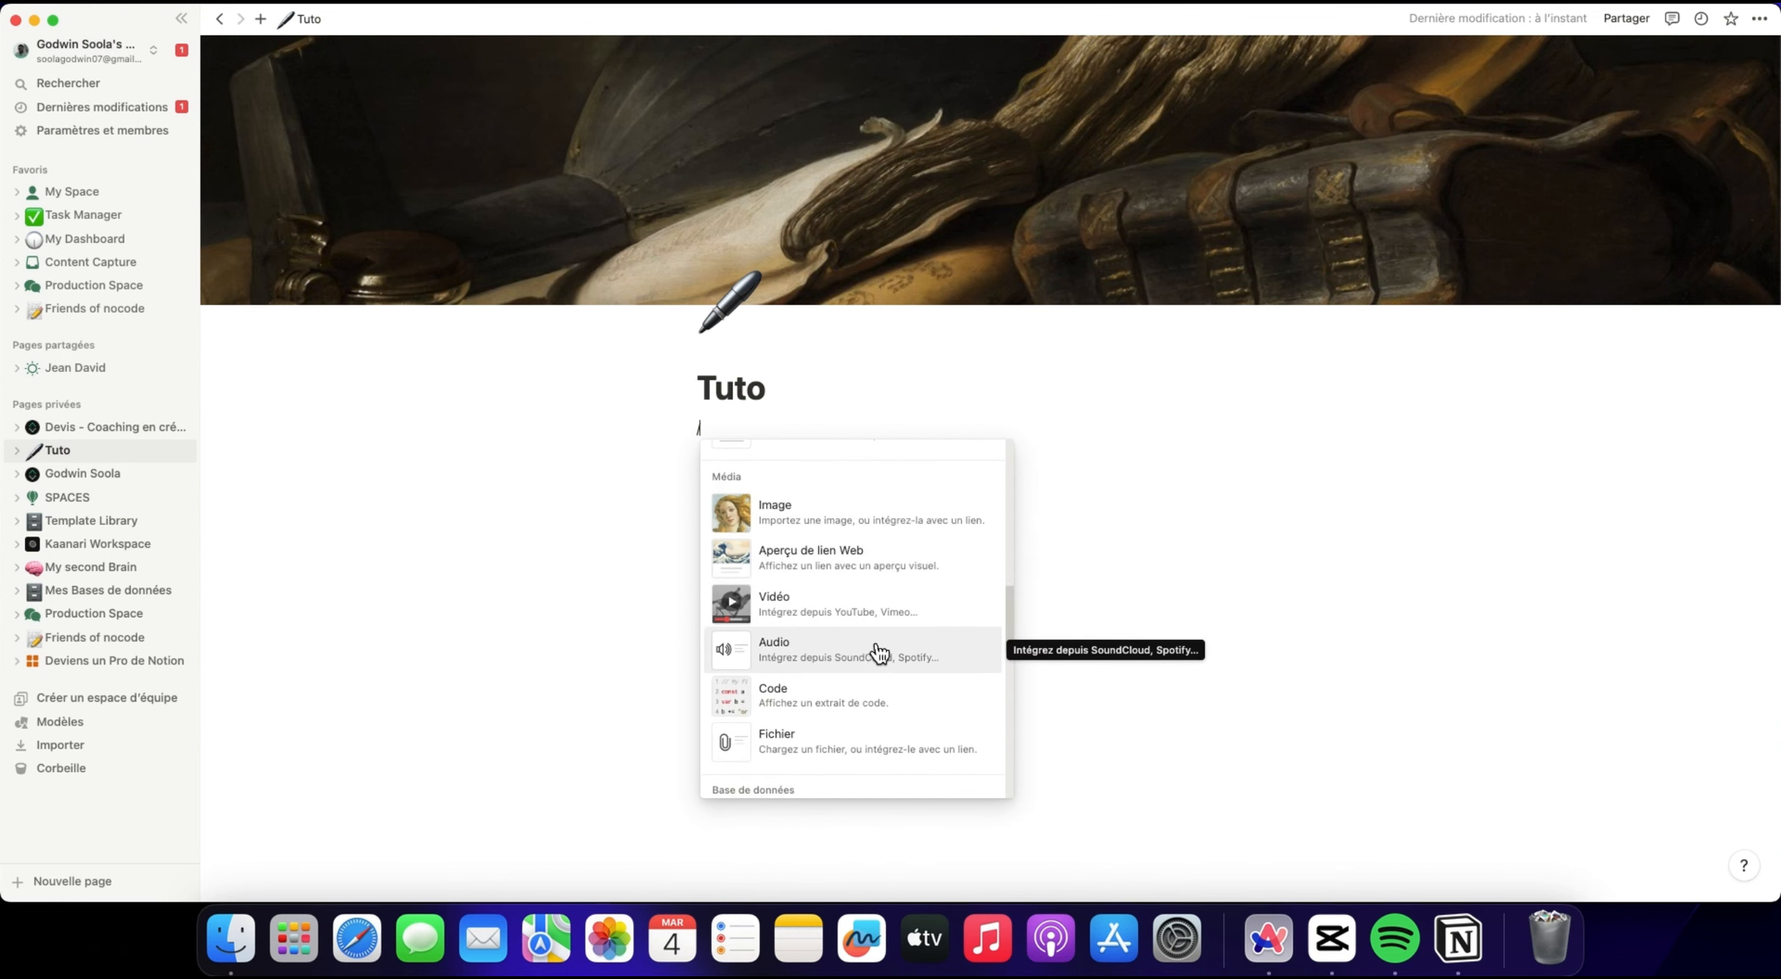
Look through the database views and advanced blocks in the block command list, down to the column layouts.
scroll(869, 643, "down", 5)
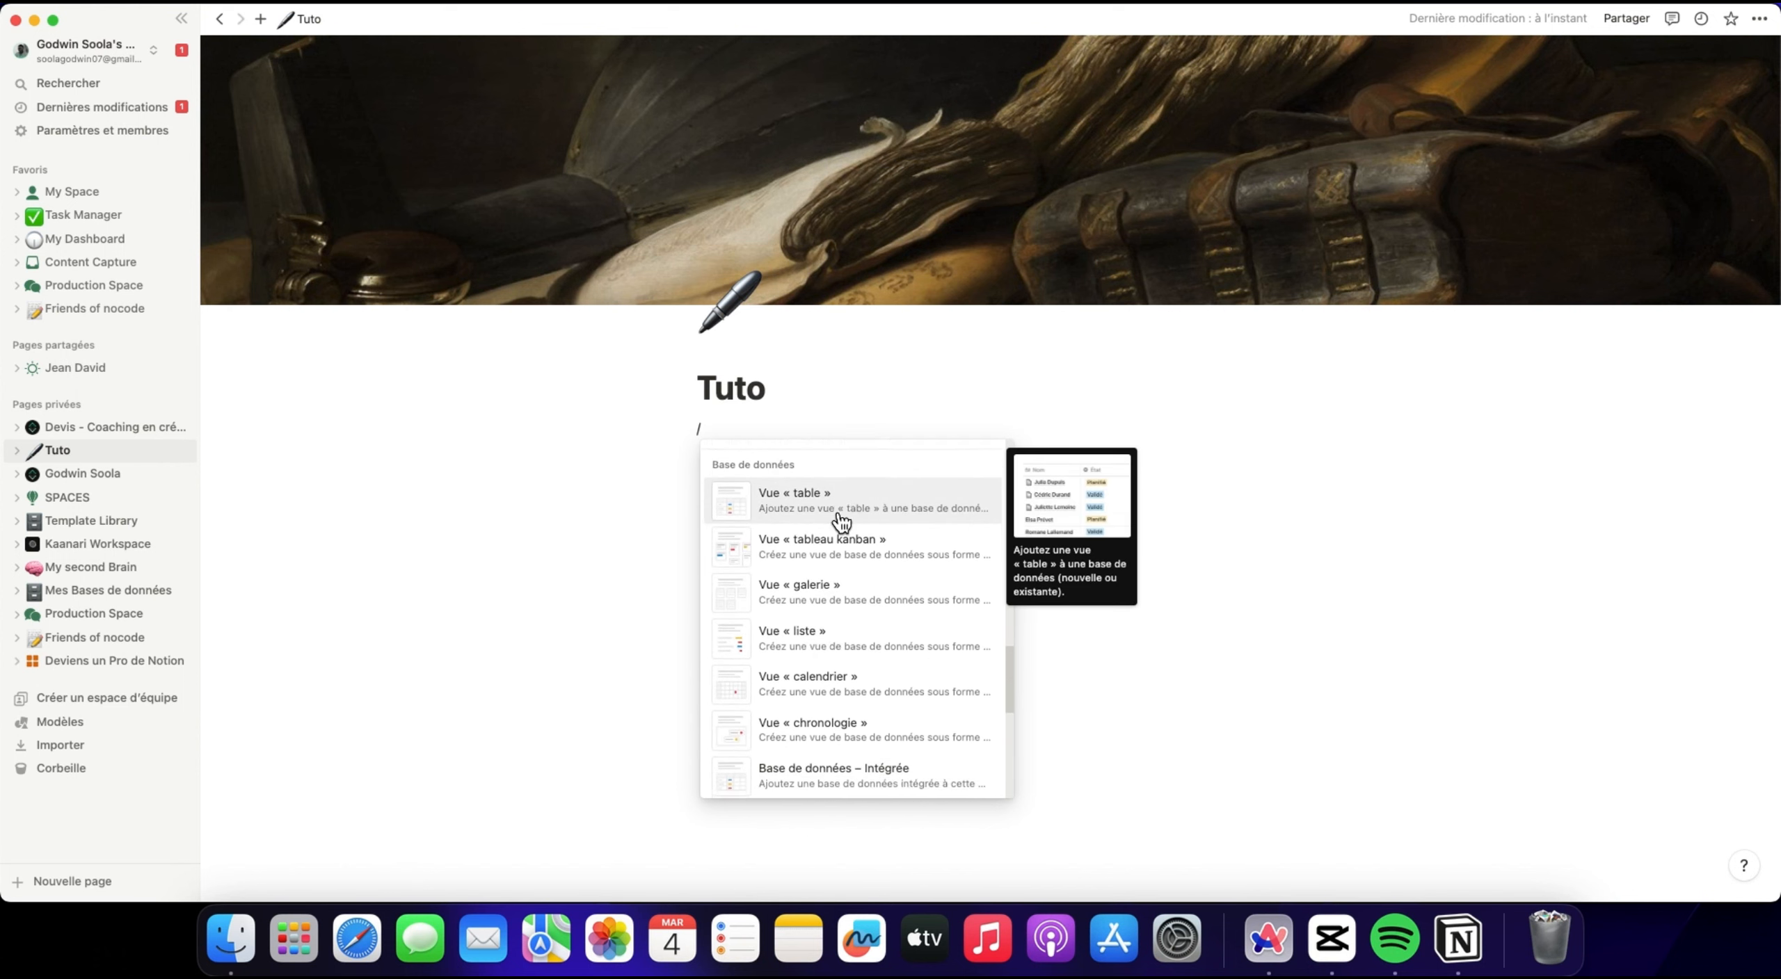
scroll(838, 542, "down", 4)
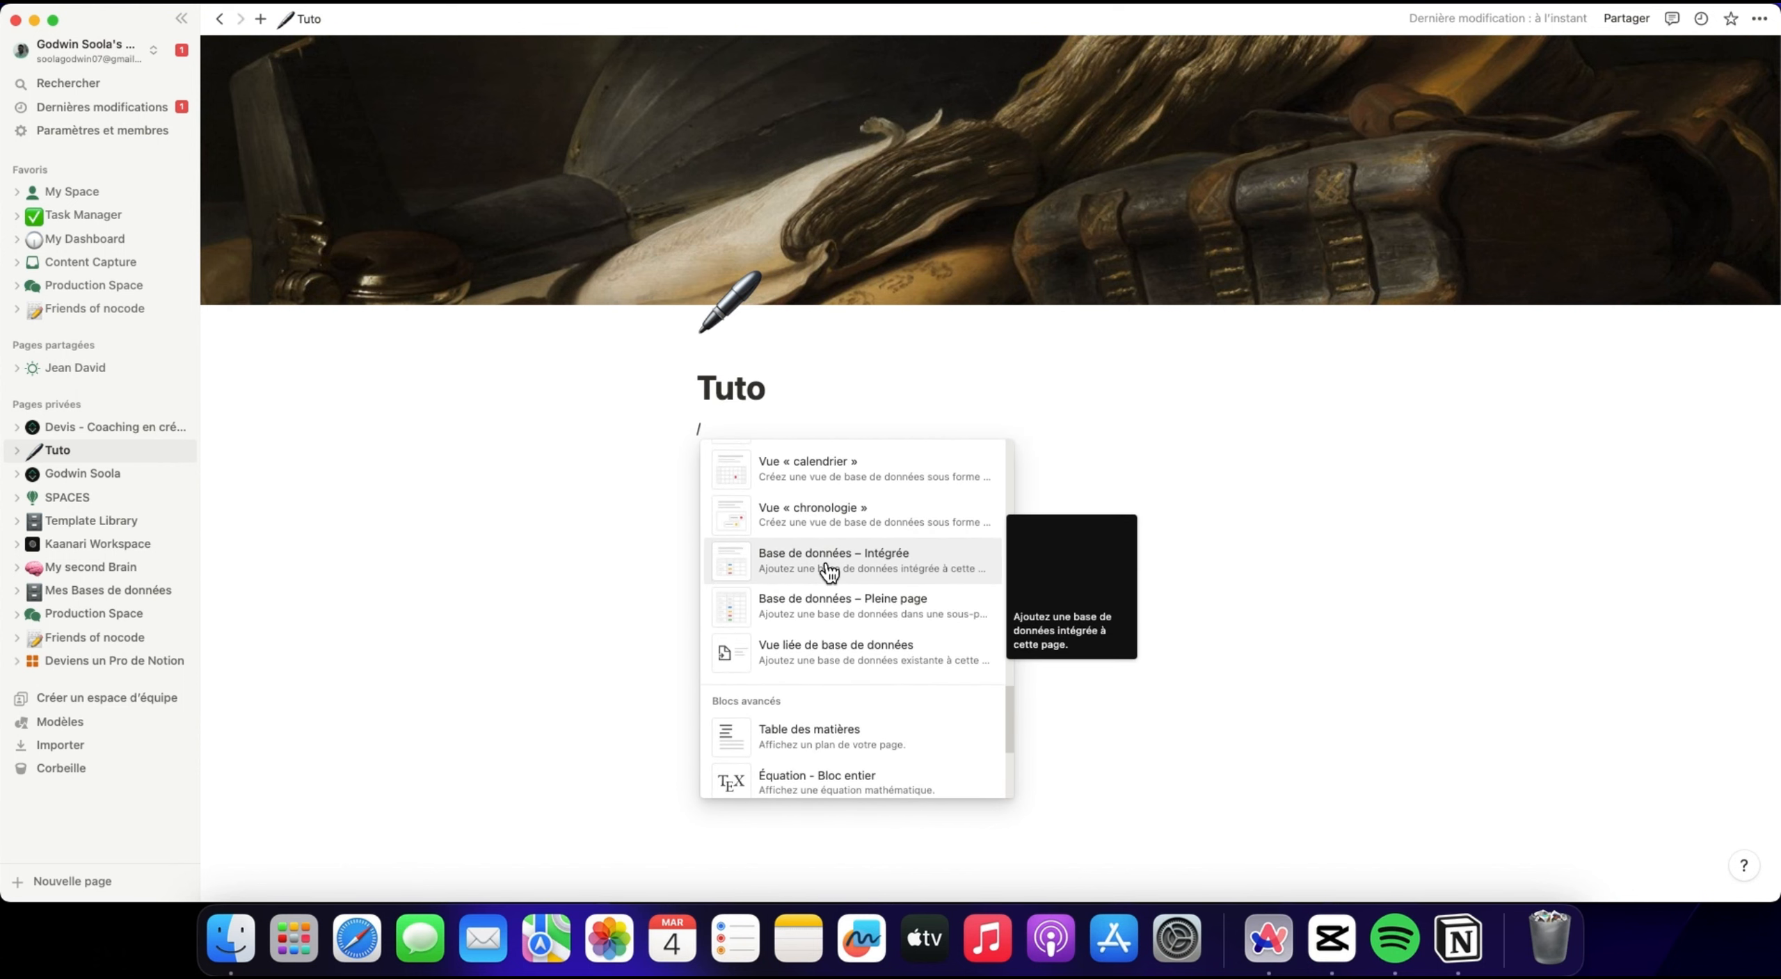
scroll(828, 564, "down", 1)
scroll(831, 569, "down", 4)
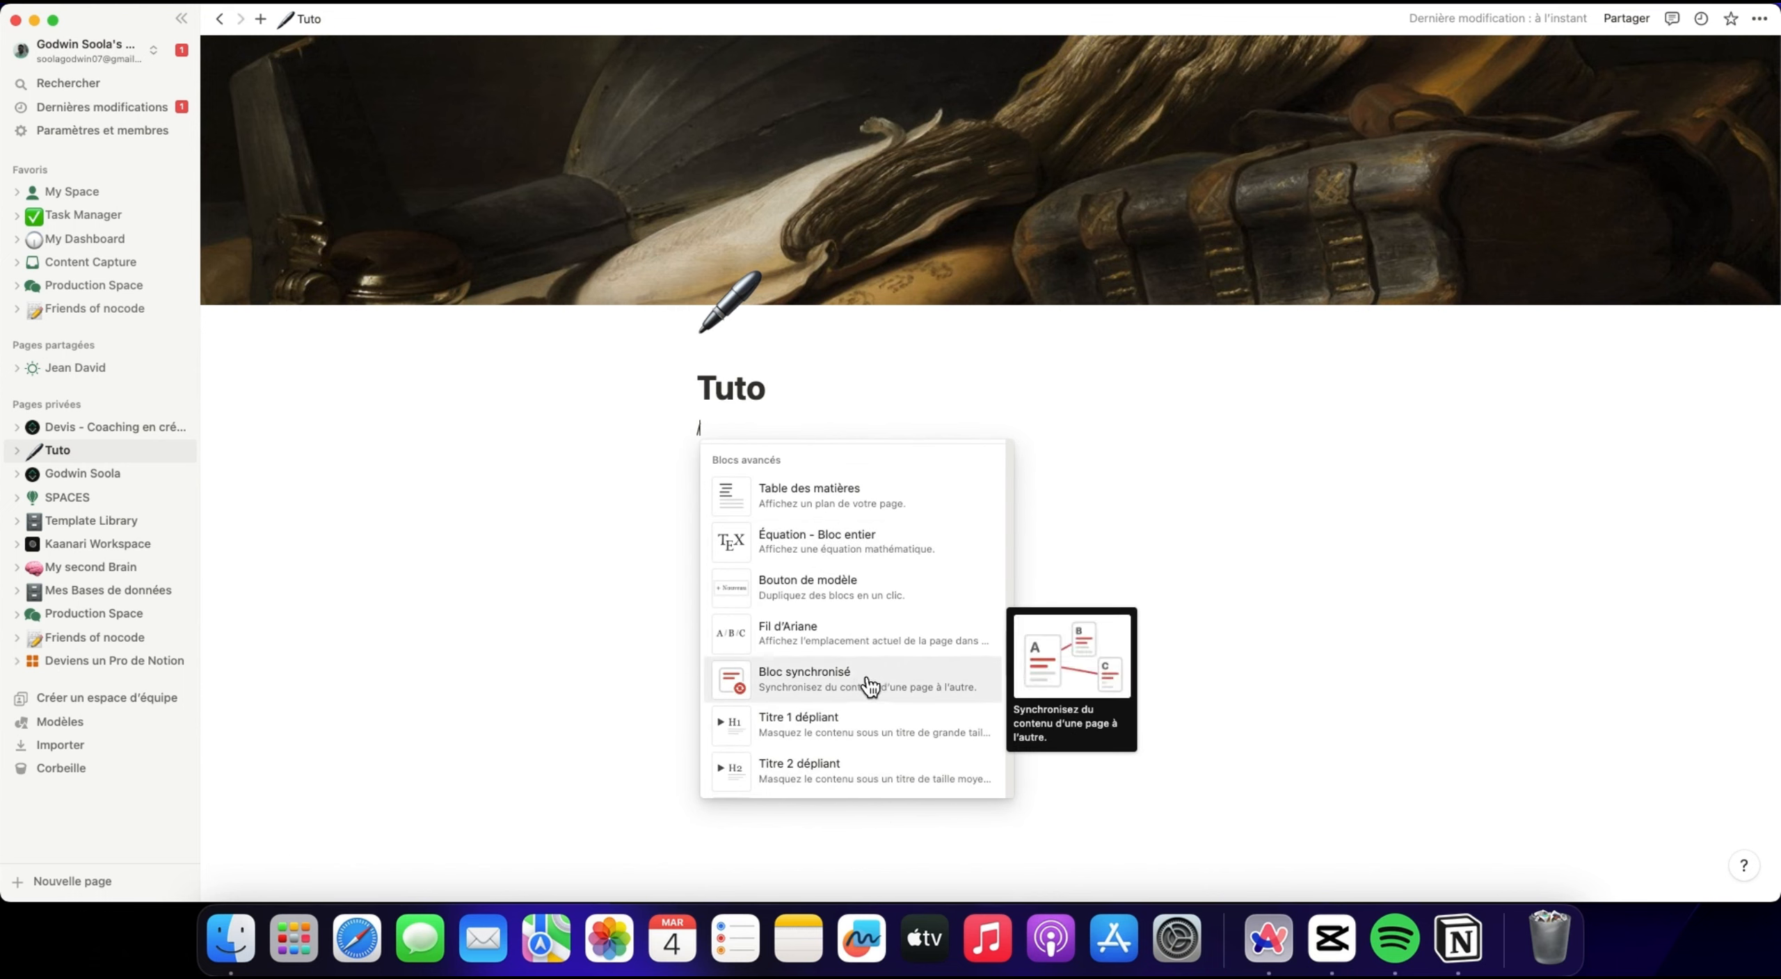
scroll(878, 626, "down", 5)
scroll(878, 696, "up", 5)
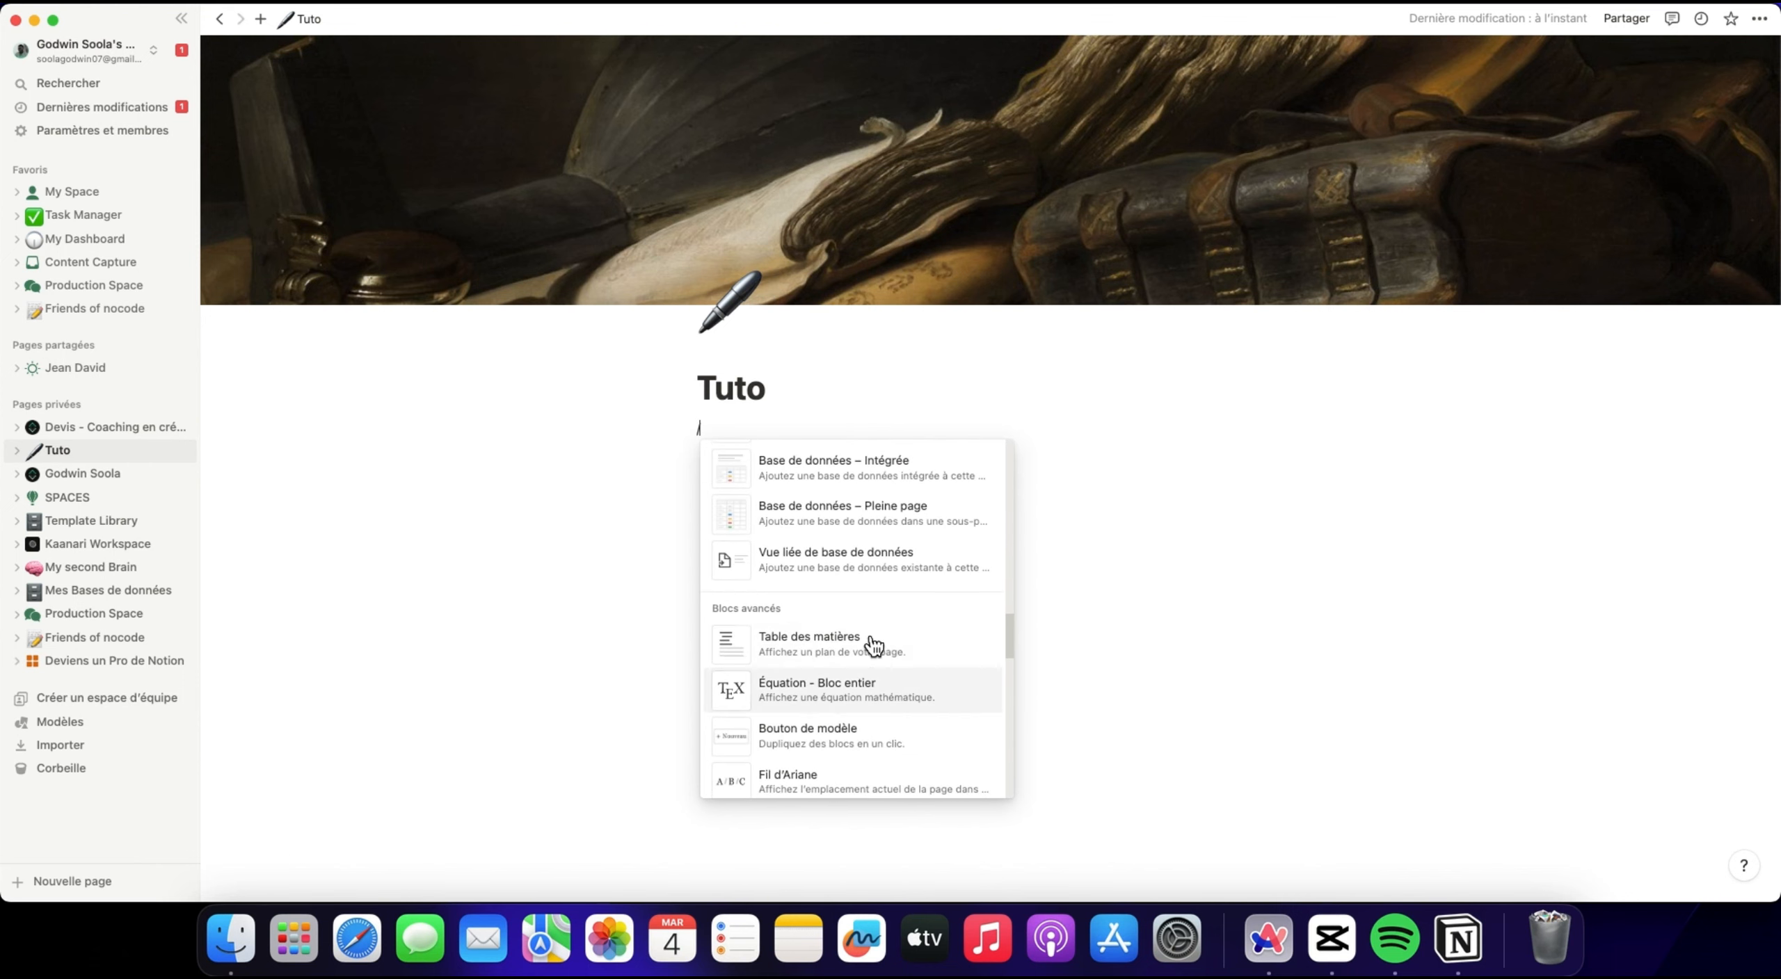
scroll(862, 703, "down", 5)
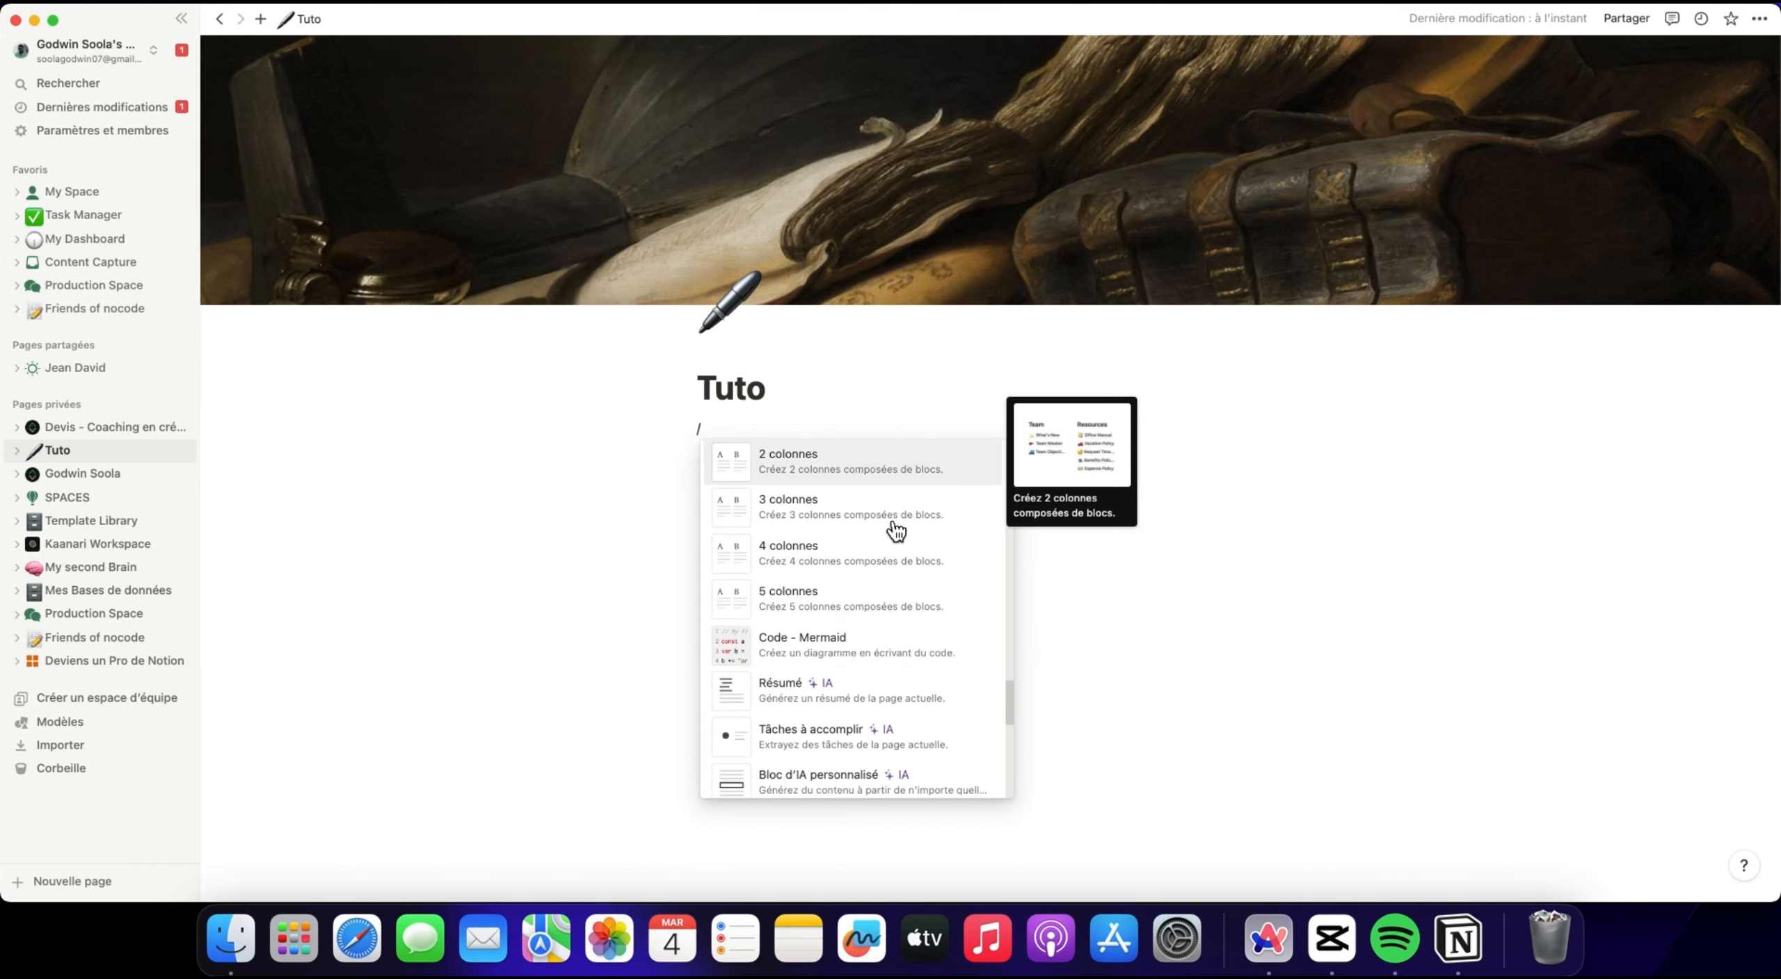
Look through the AI, inline and integration blocks as far as Miro, and close the block command list.
scroll(866, 647, "down", 3)
scroll(867, 658, "down", 2)
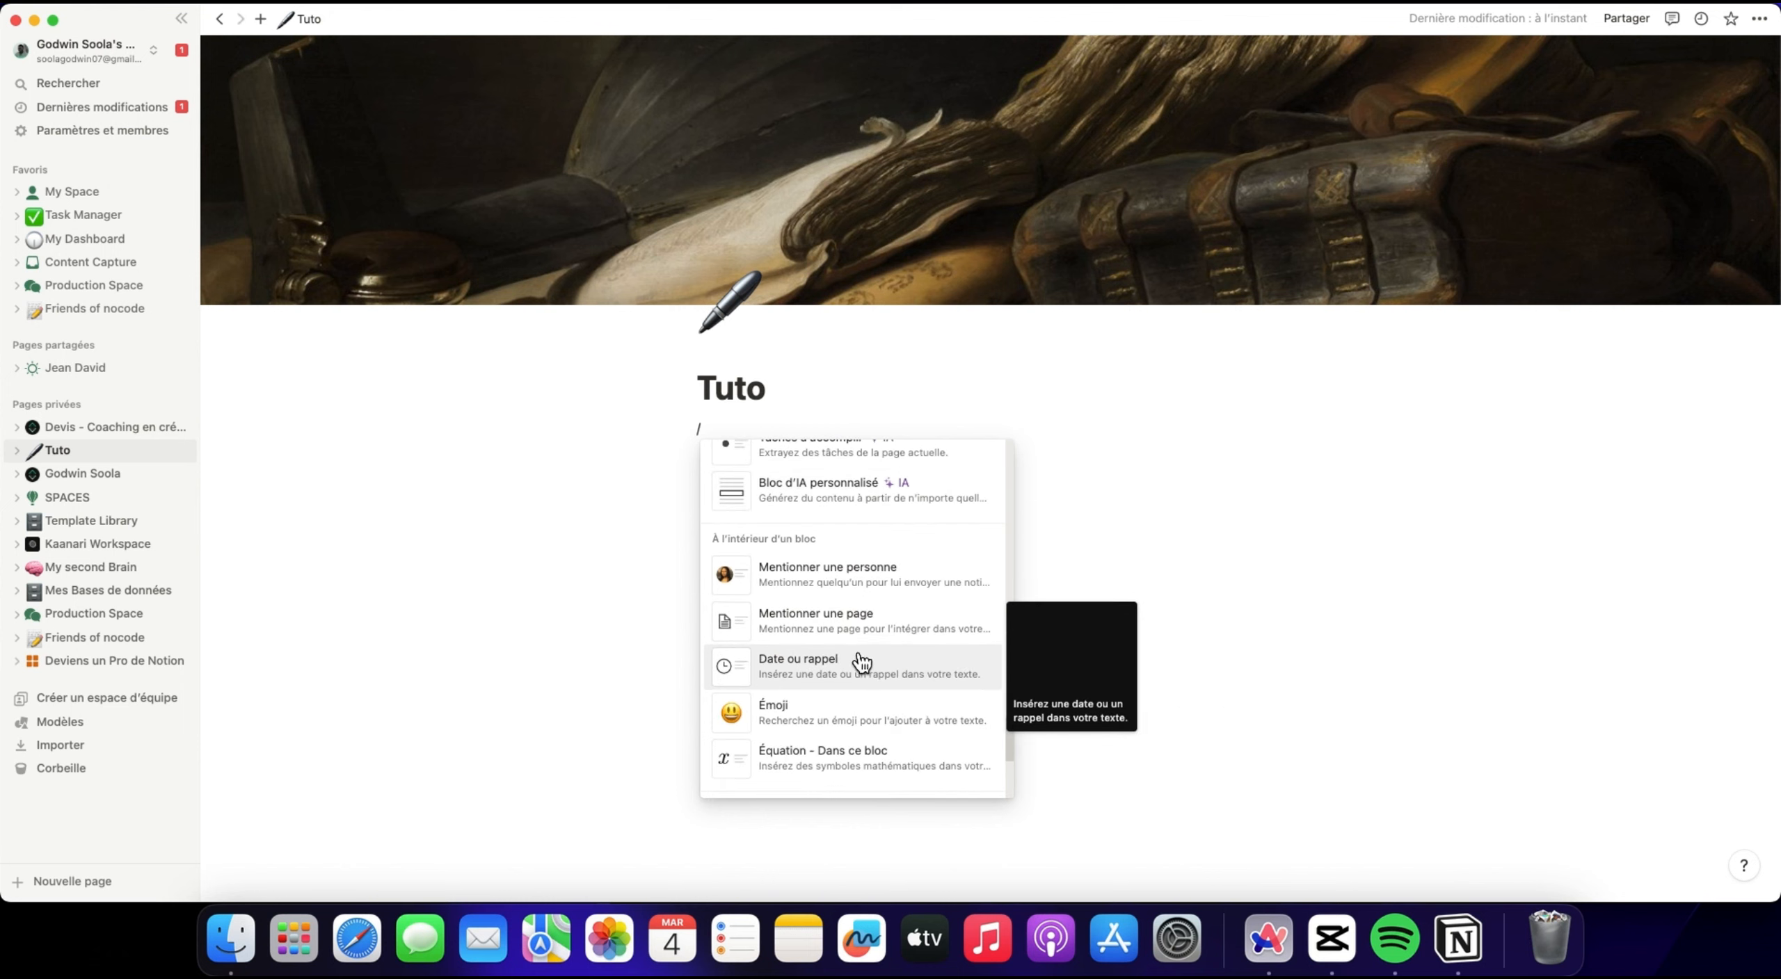
scroll(835, 639, "down", 4)
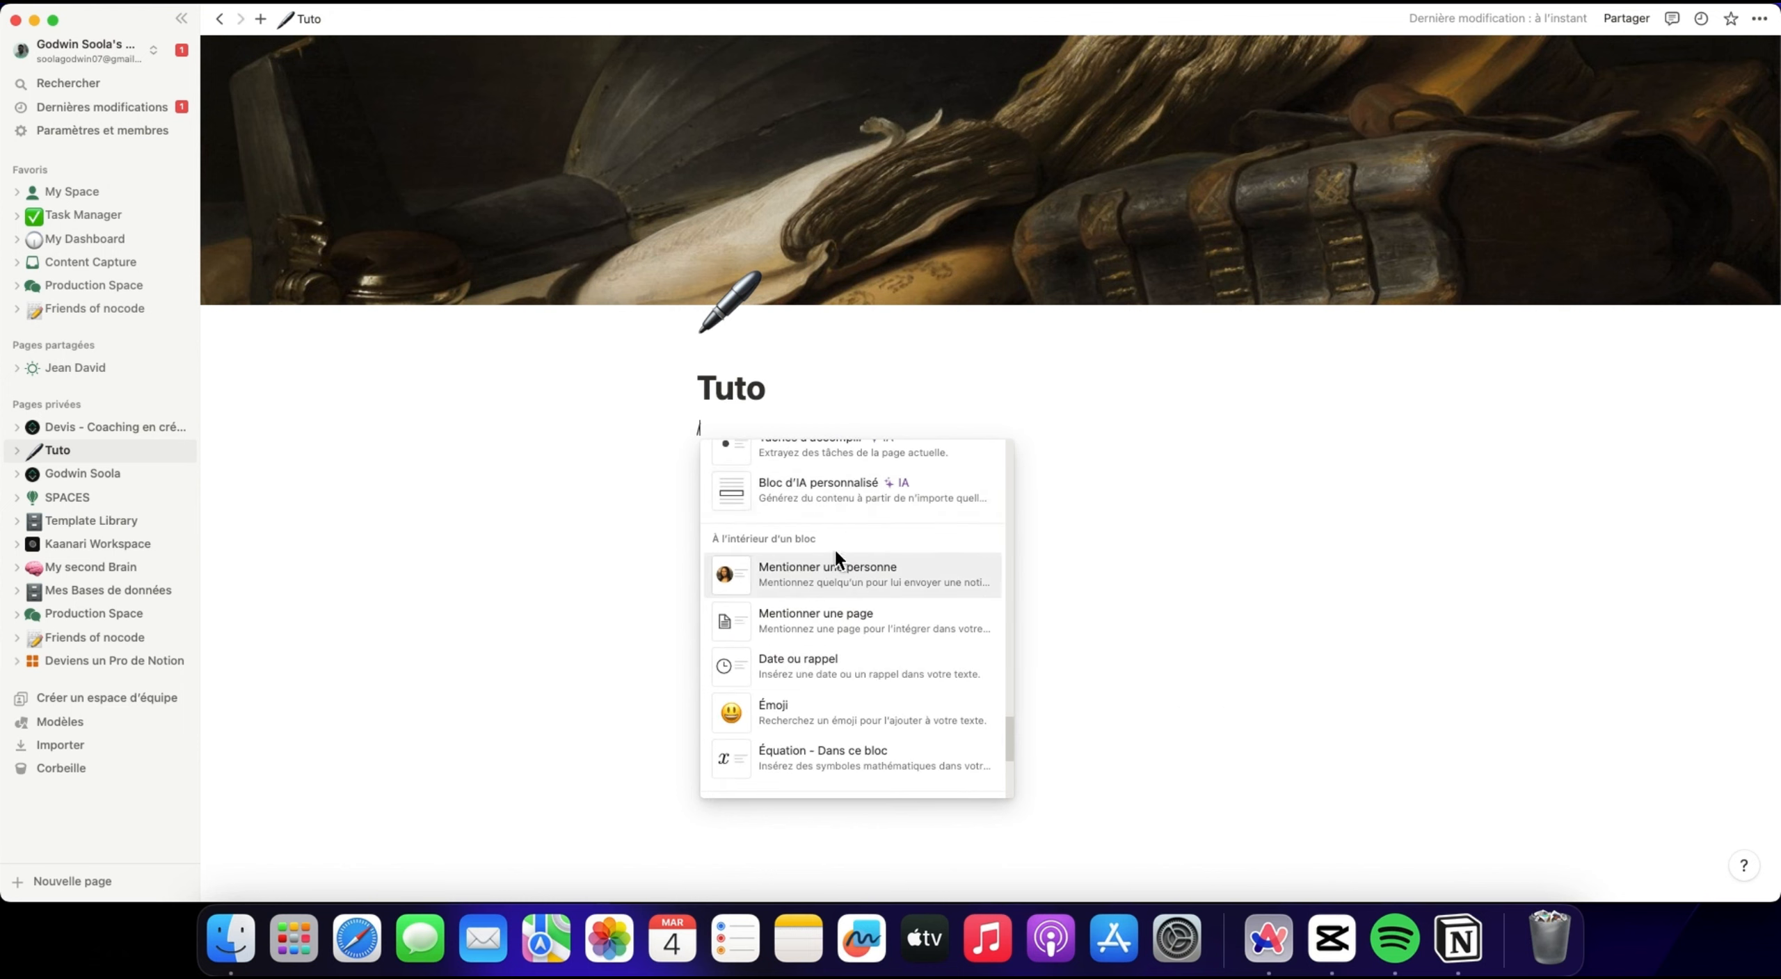
scroll(795, 576, "down", 1)
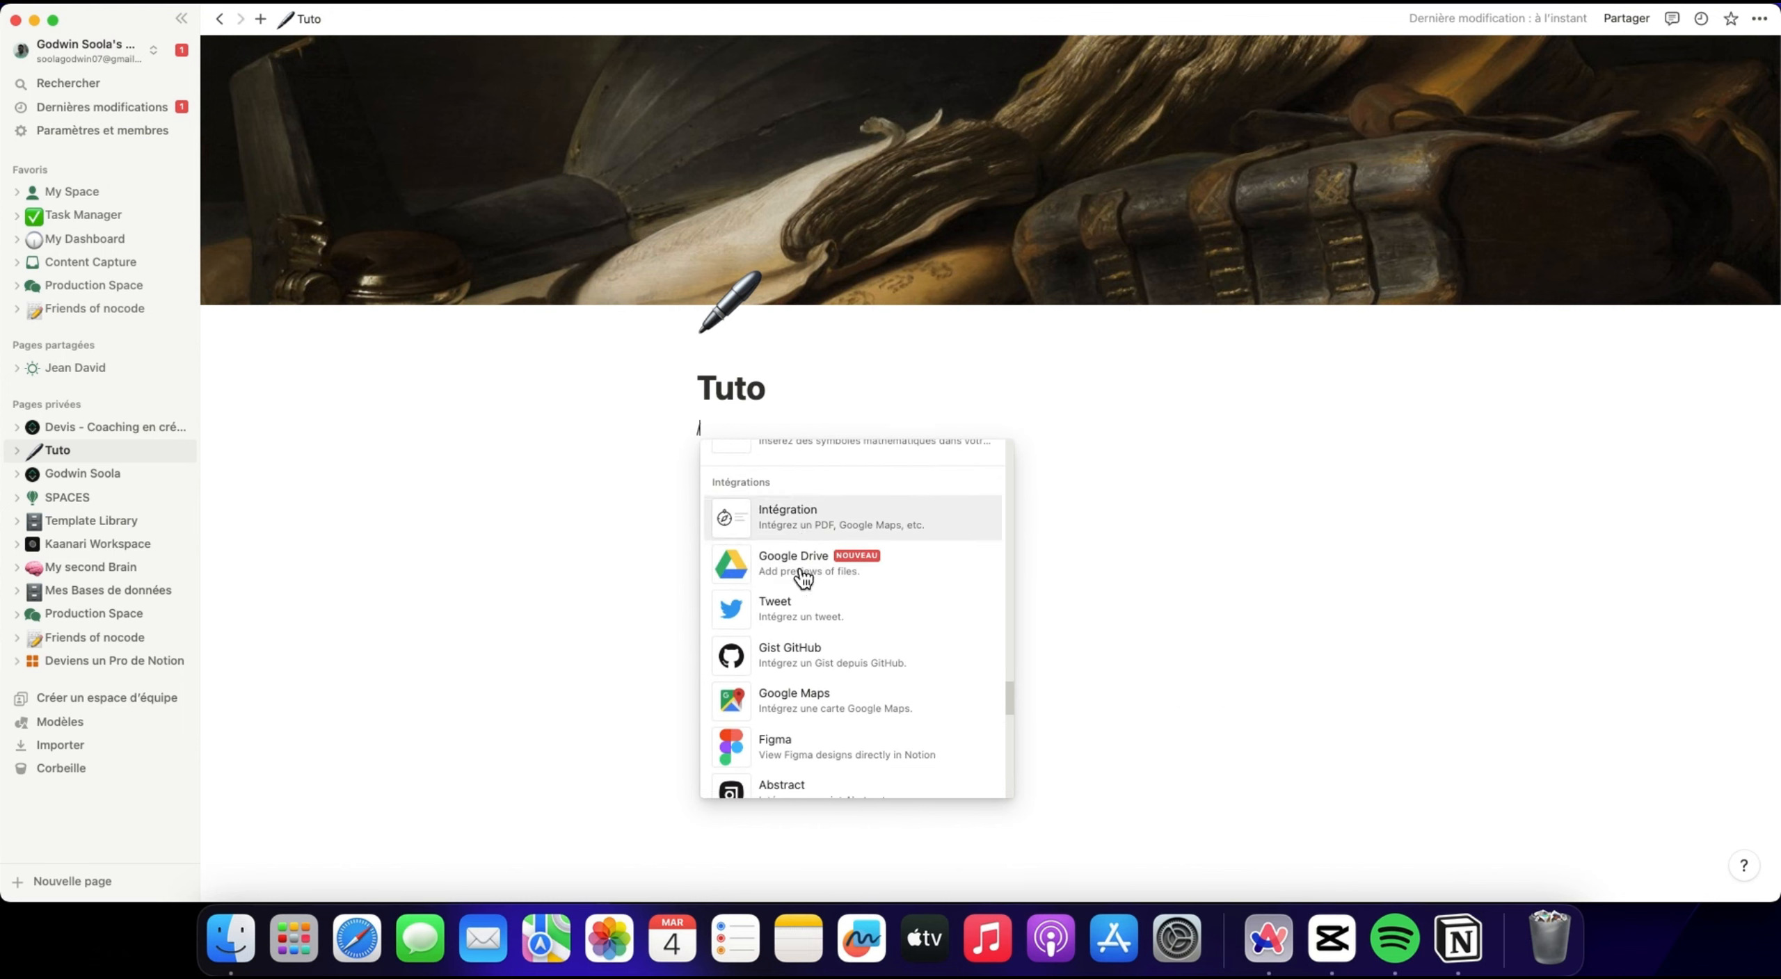
scroll(807, 577, "down", 2)
scroll(863, 626, "down", 6)
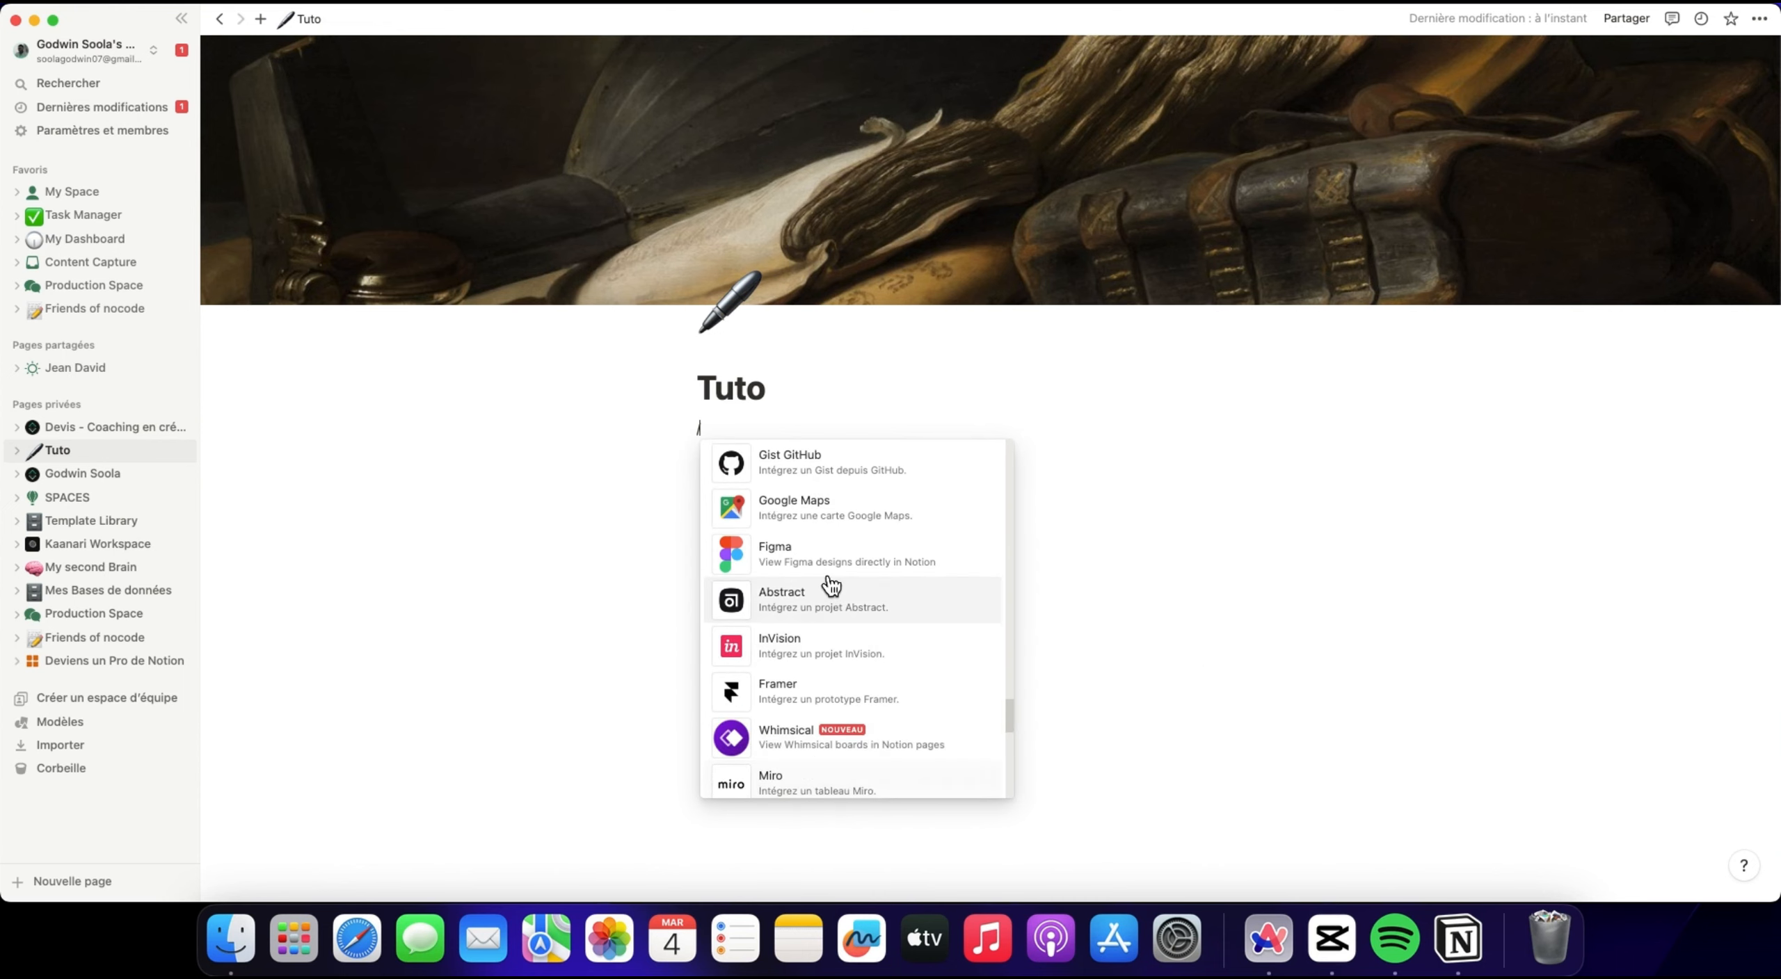
left_click(1163, 555)
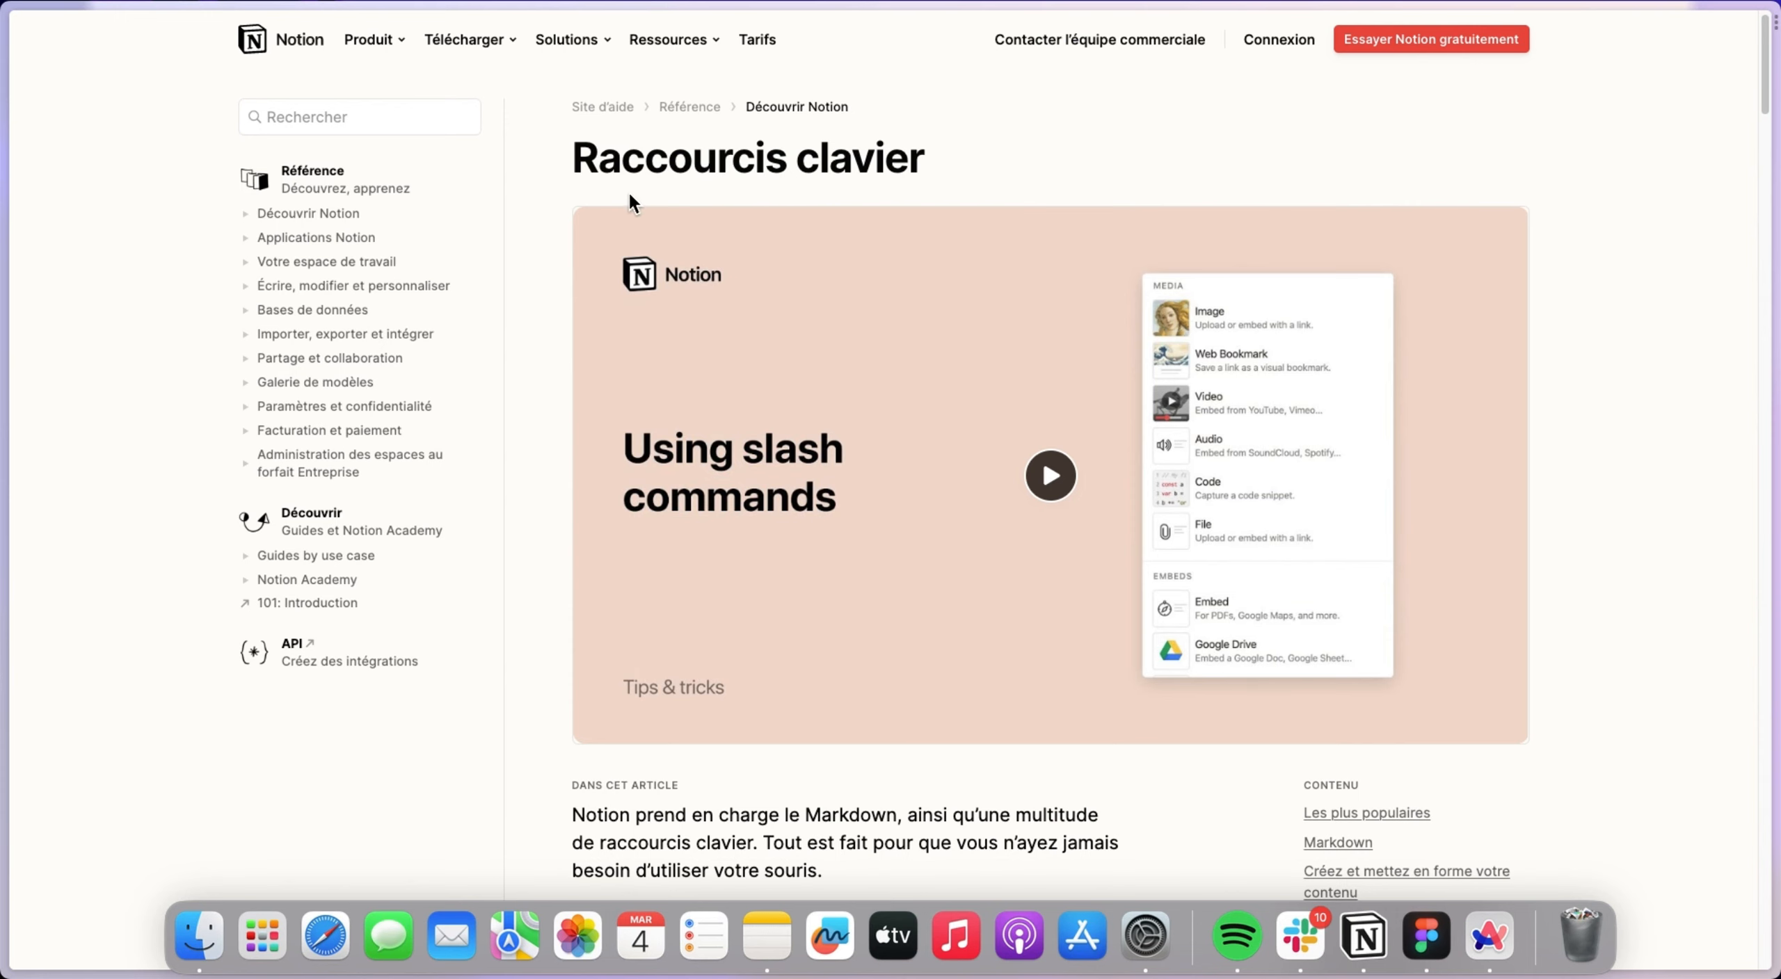
Read through Notion's Raccourcis clavier help article, from the most popular shortcuts down to the slash commands section.
scroll(785, 159, "down", 15)
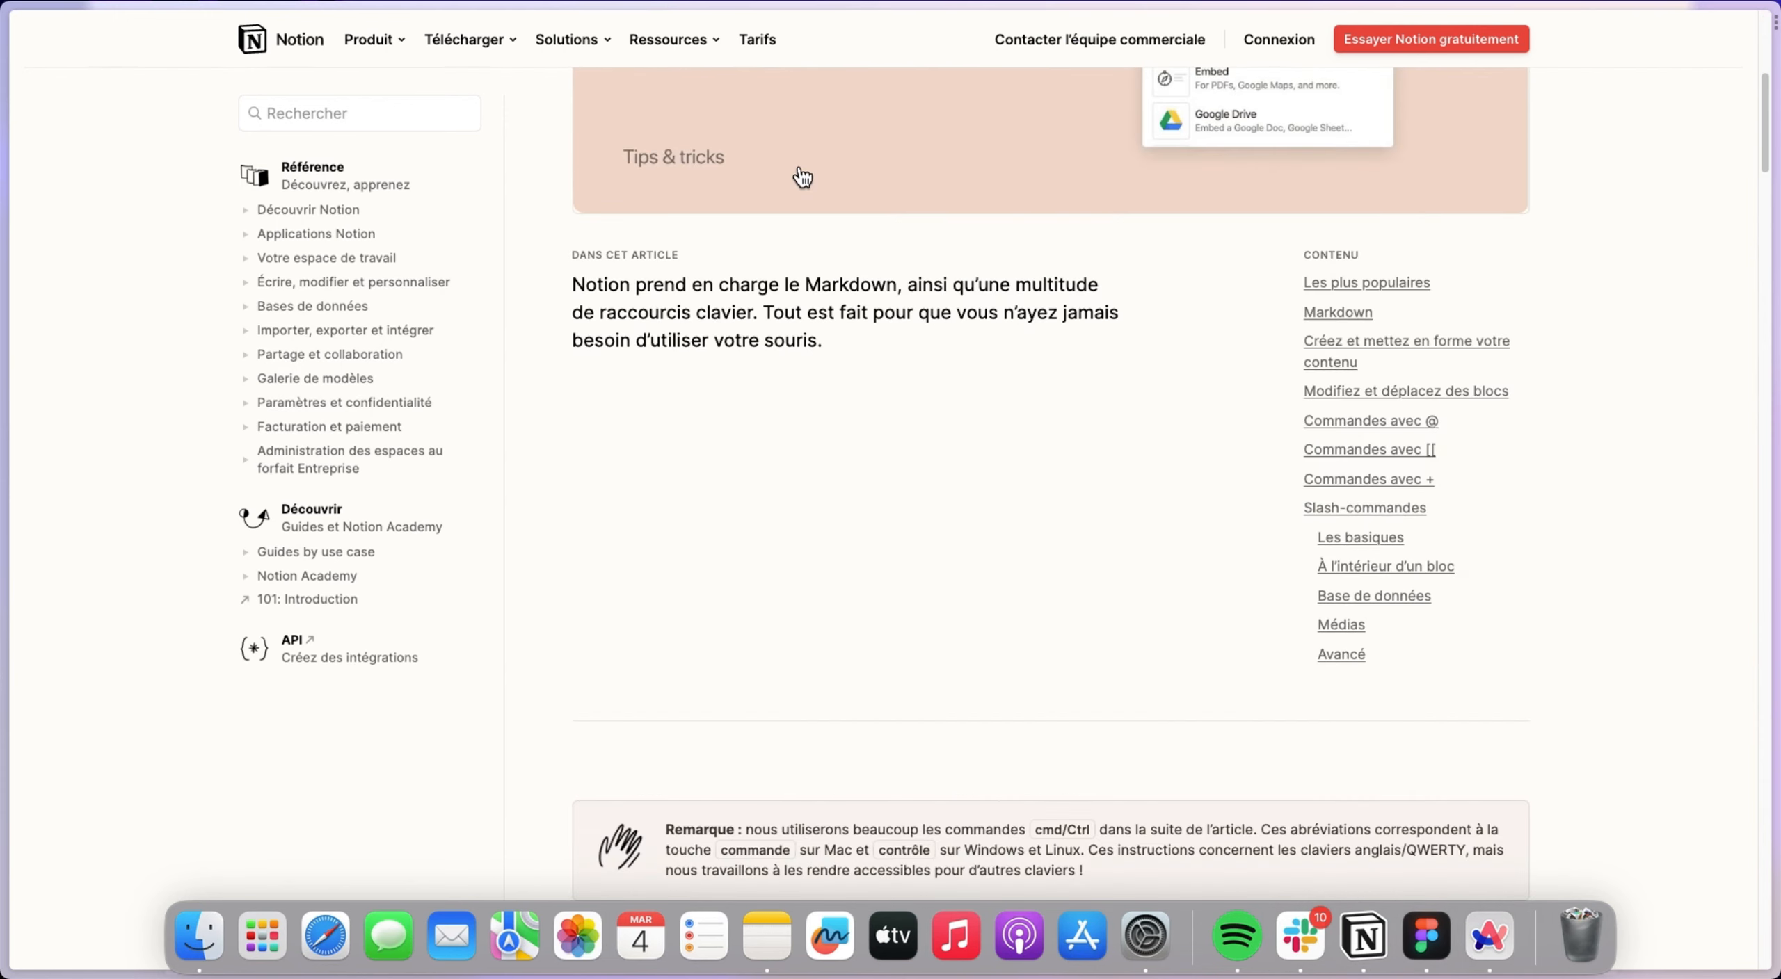
scroll(801, 182, "down", 3)
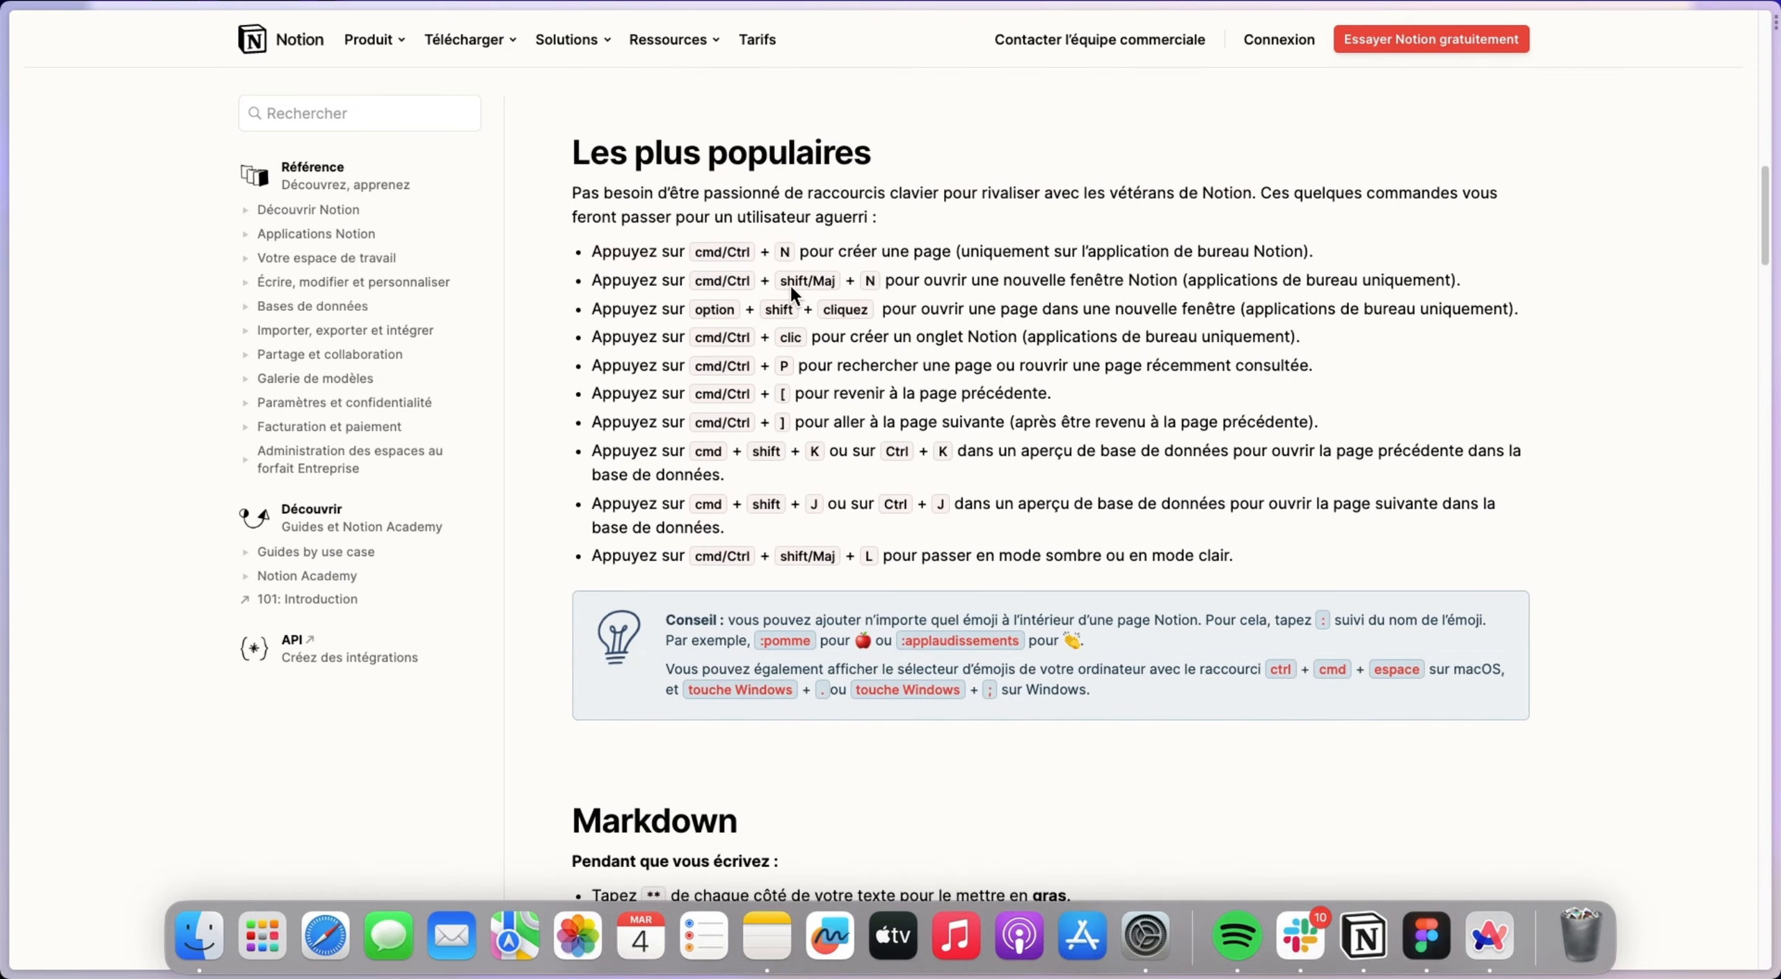
scroll(930, 351, "down", 15)
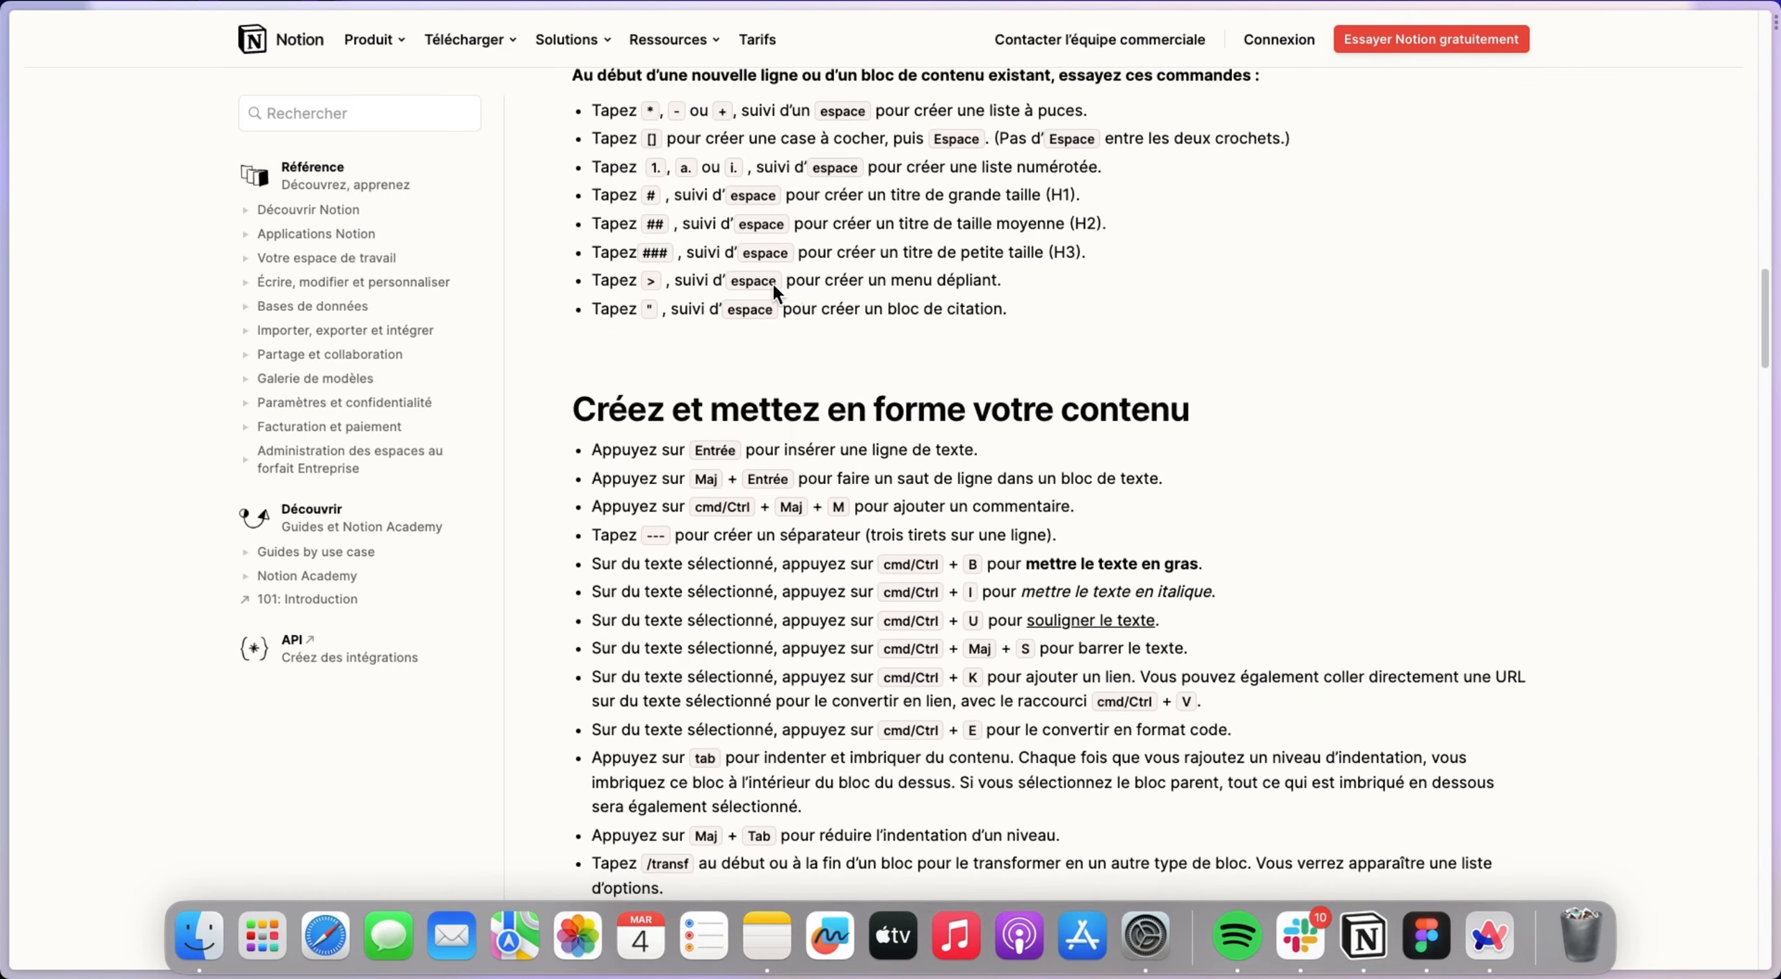
scroll(965, 335, "up", 4)
scroll(943, 316, "down", 8)
scroll(954, 303, "up", 2)
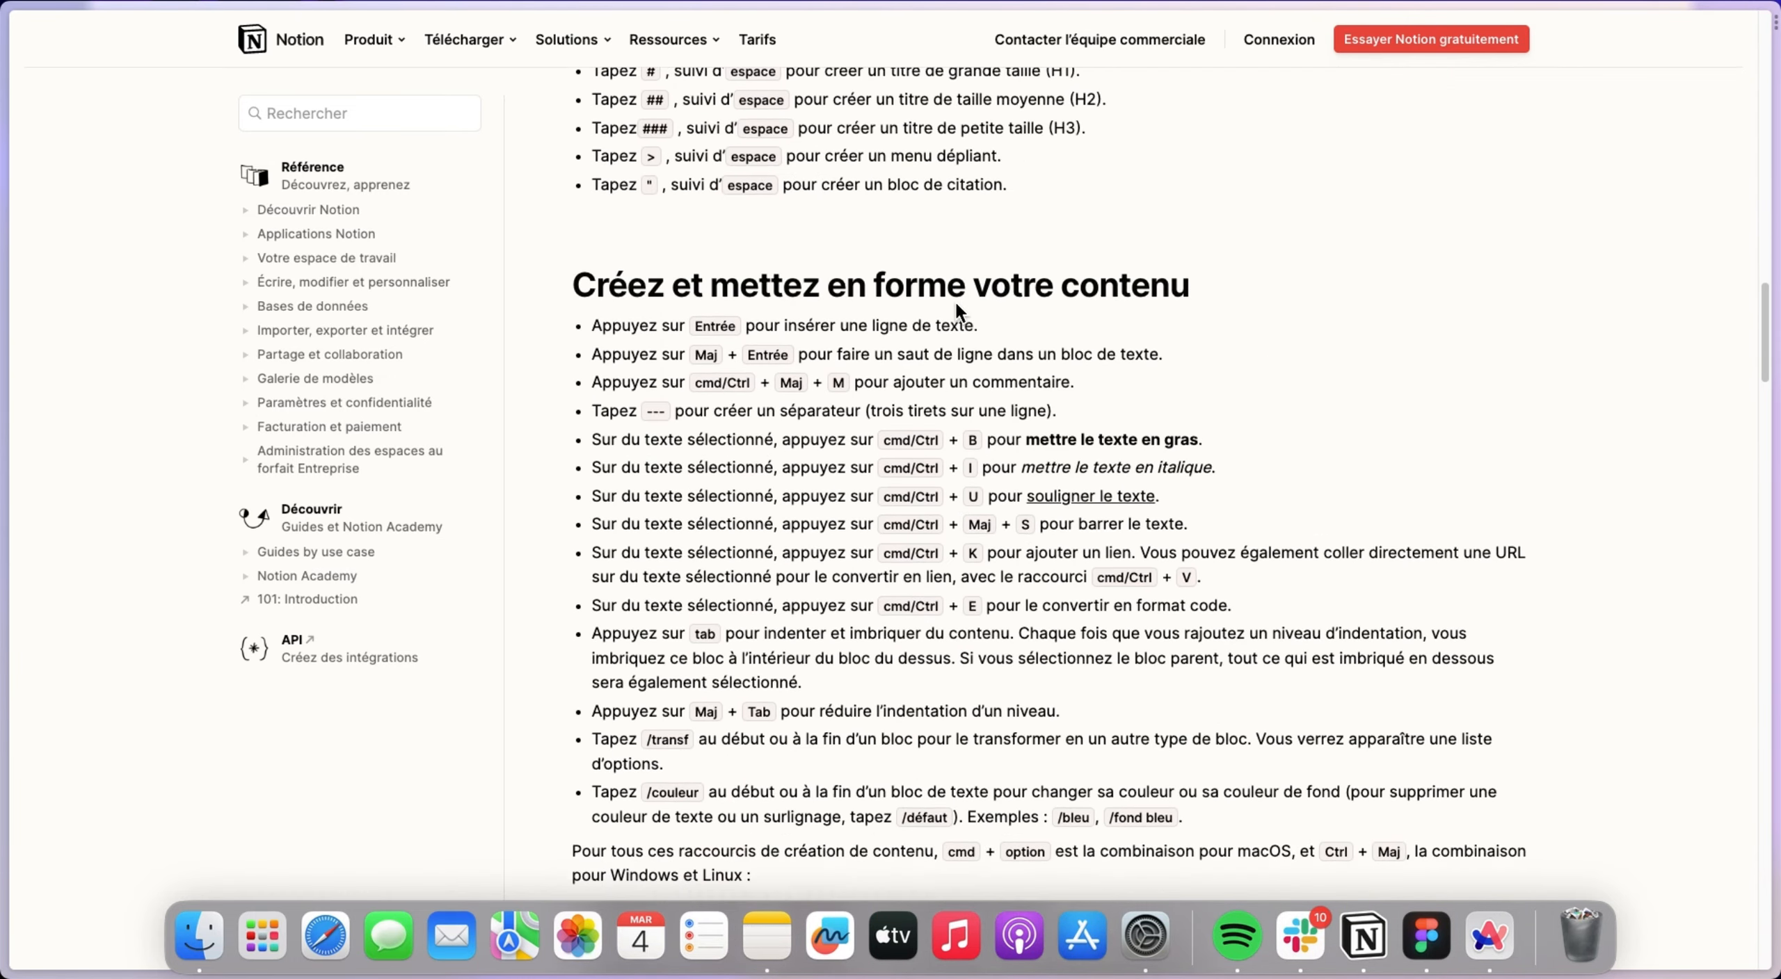
scroll(973, 299, "down", 15)
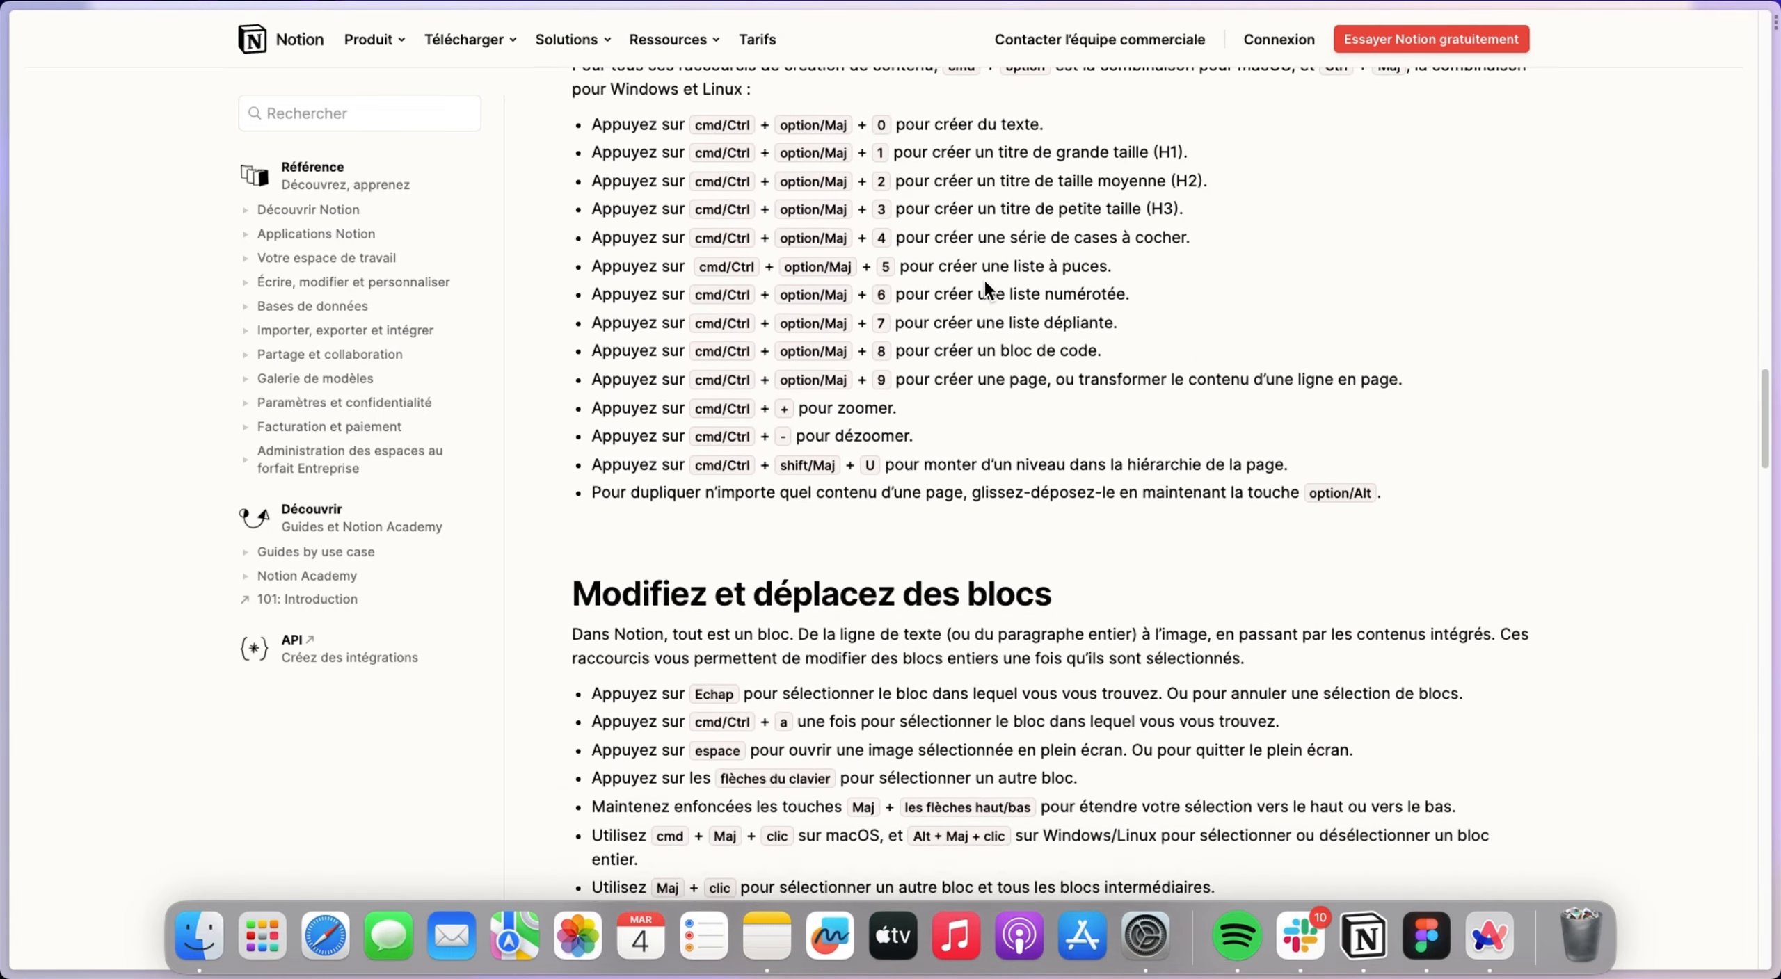
scroll(982, 280, "down", 3)
scroll(991, 359, "down", 12)
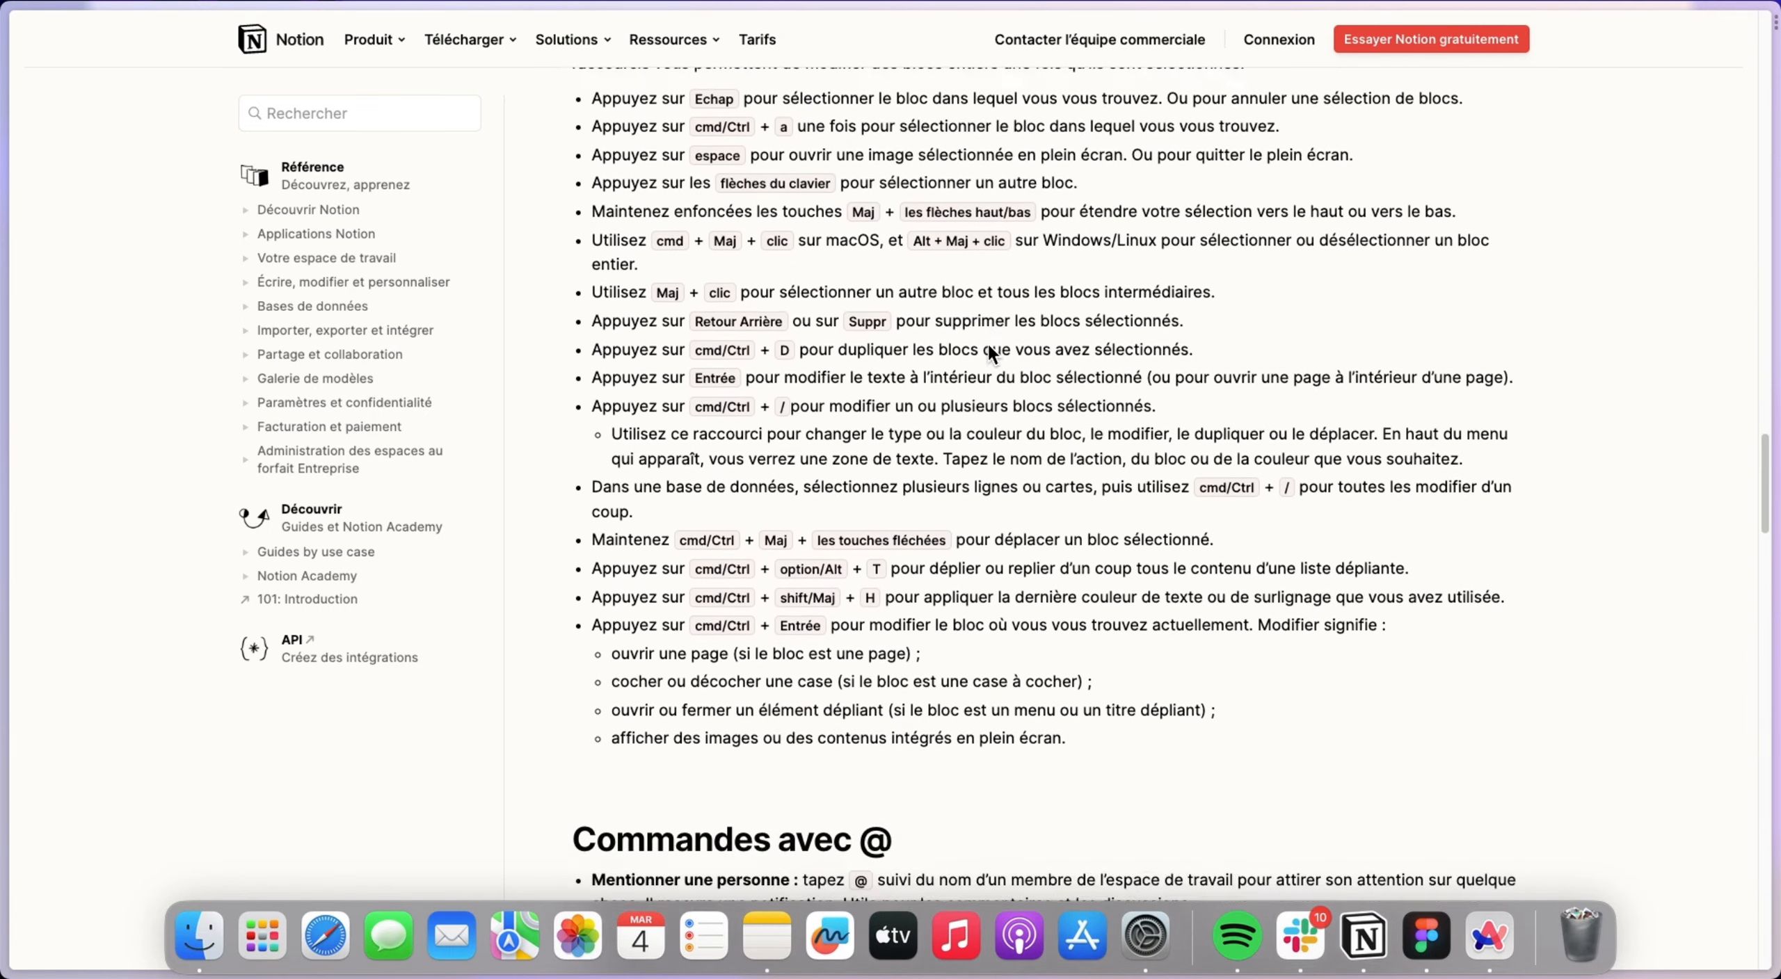
scroll(982, 329, "down", 8)
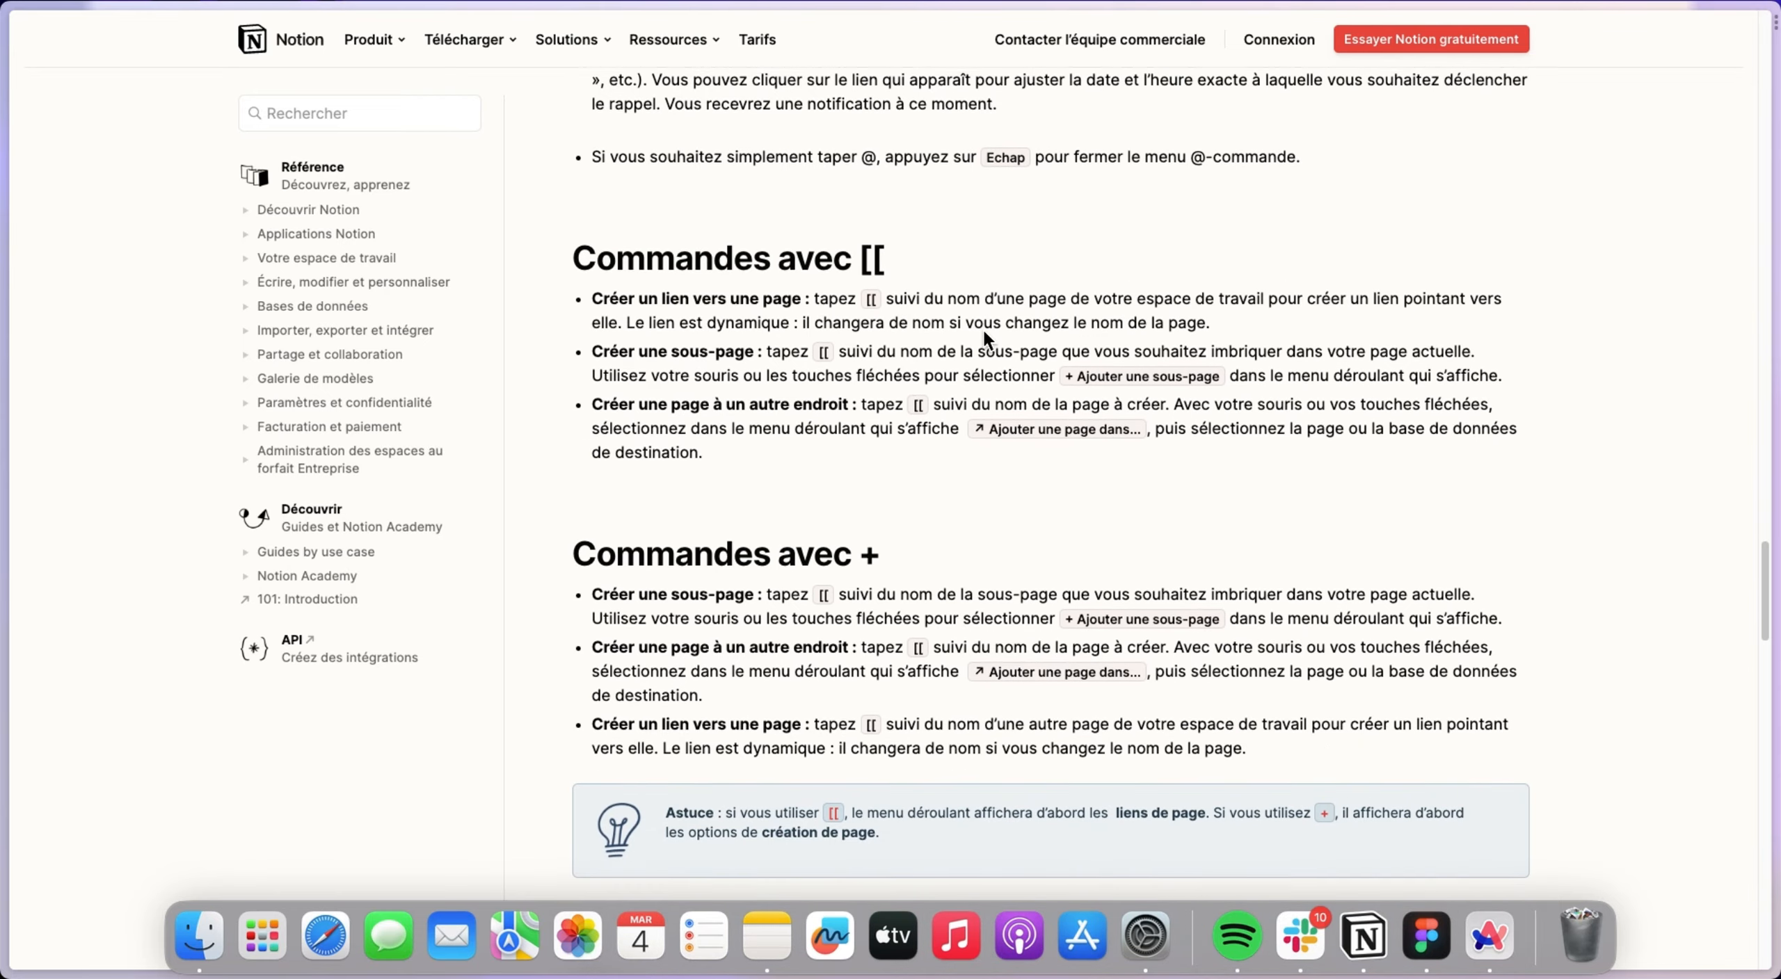
scroll(987, 335, "up", 6)
scroll(1005, 376, "down", 8)
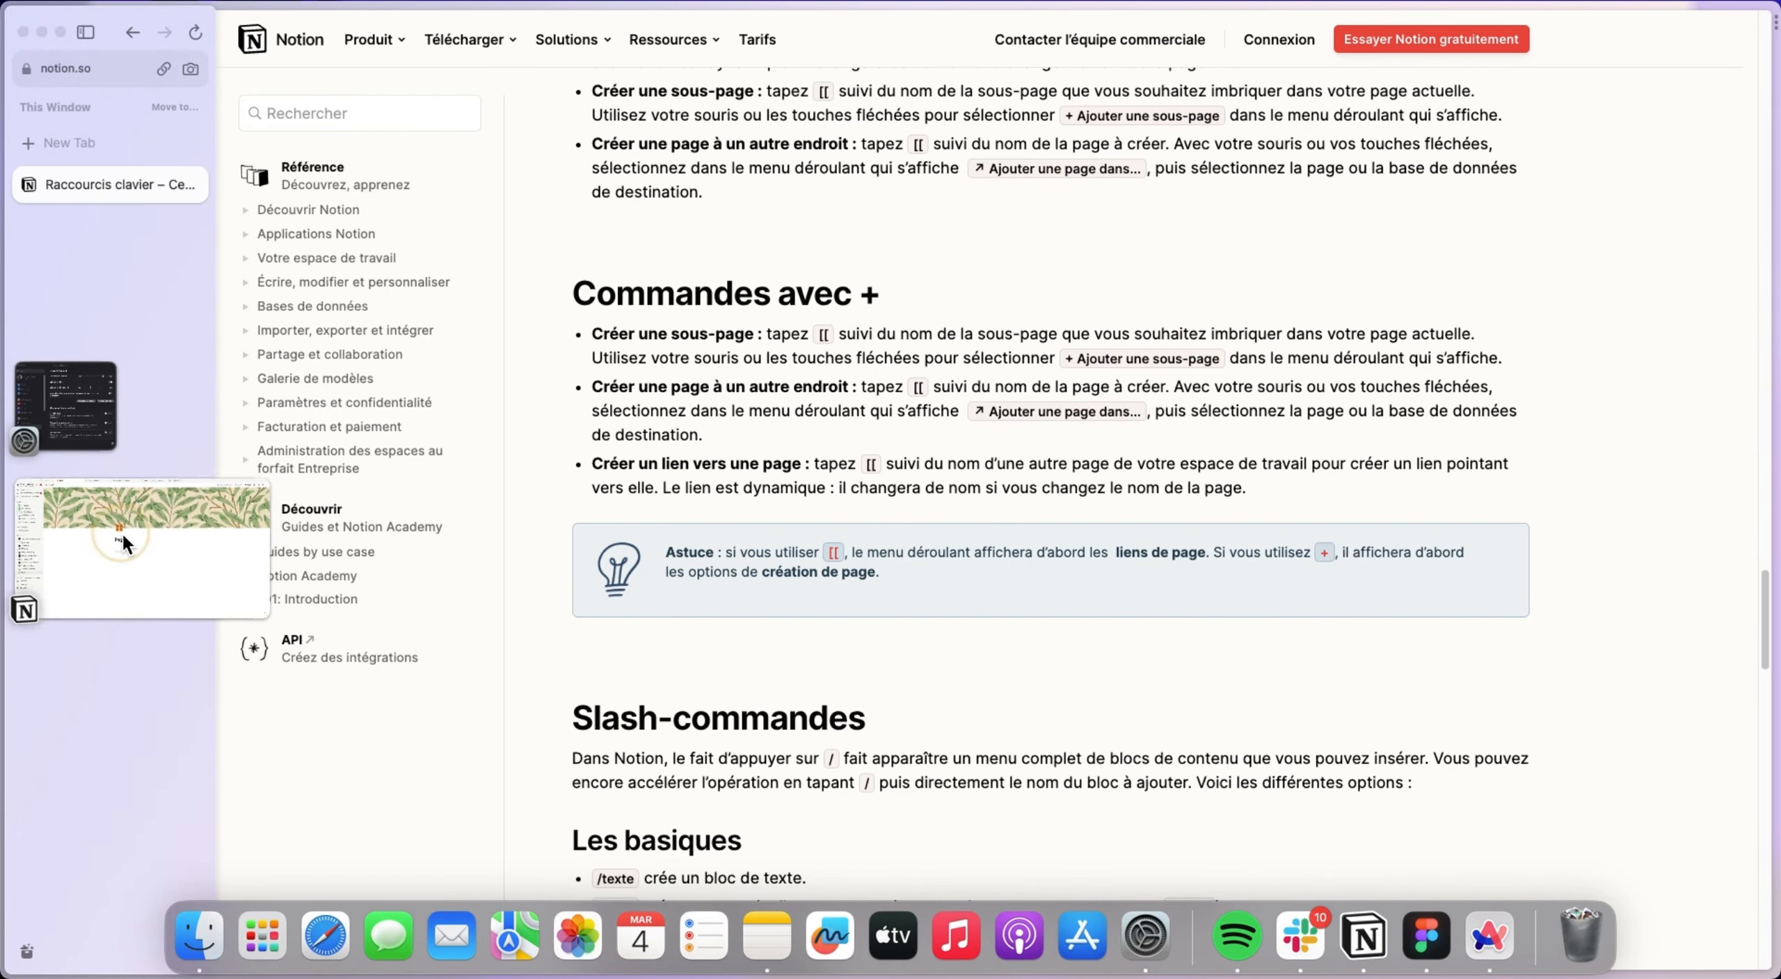
Switch to the Notion app and insert an inline database titled proNotion on the Deviens un Pro de Notion page.
left_click(49, 570)
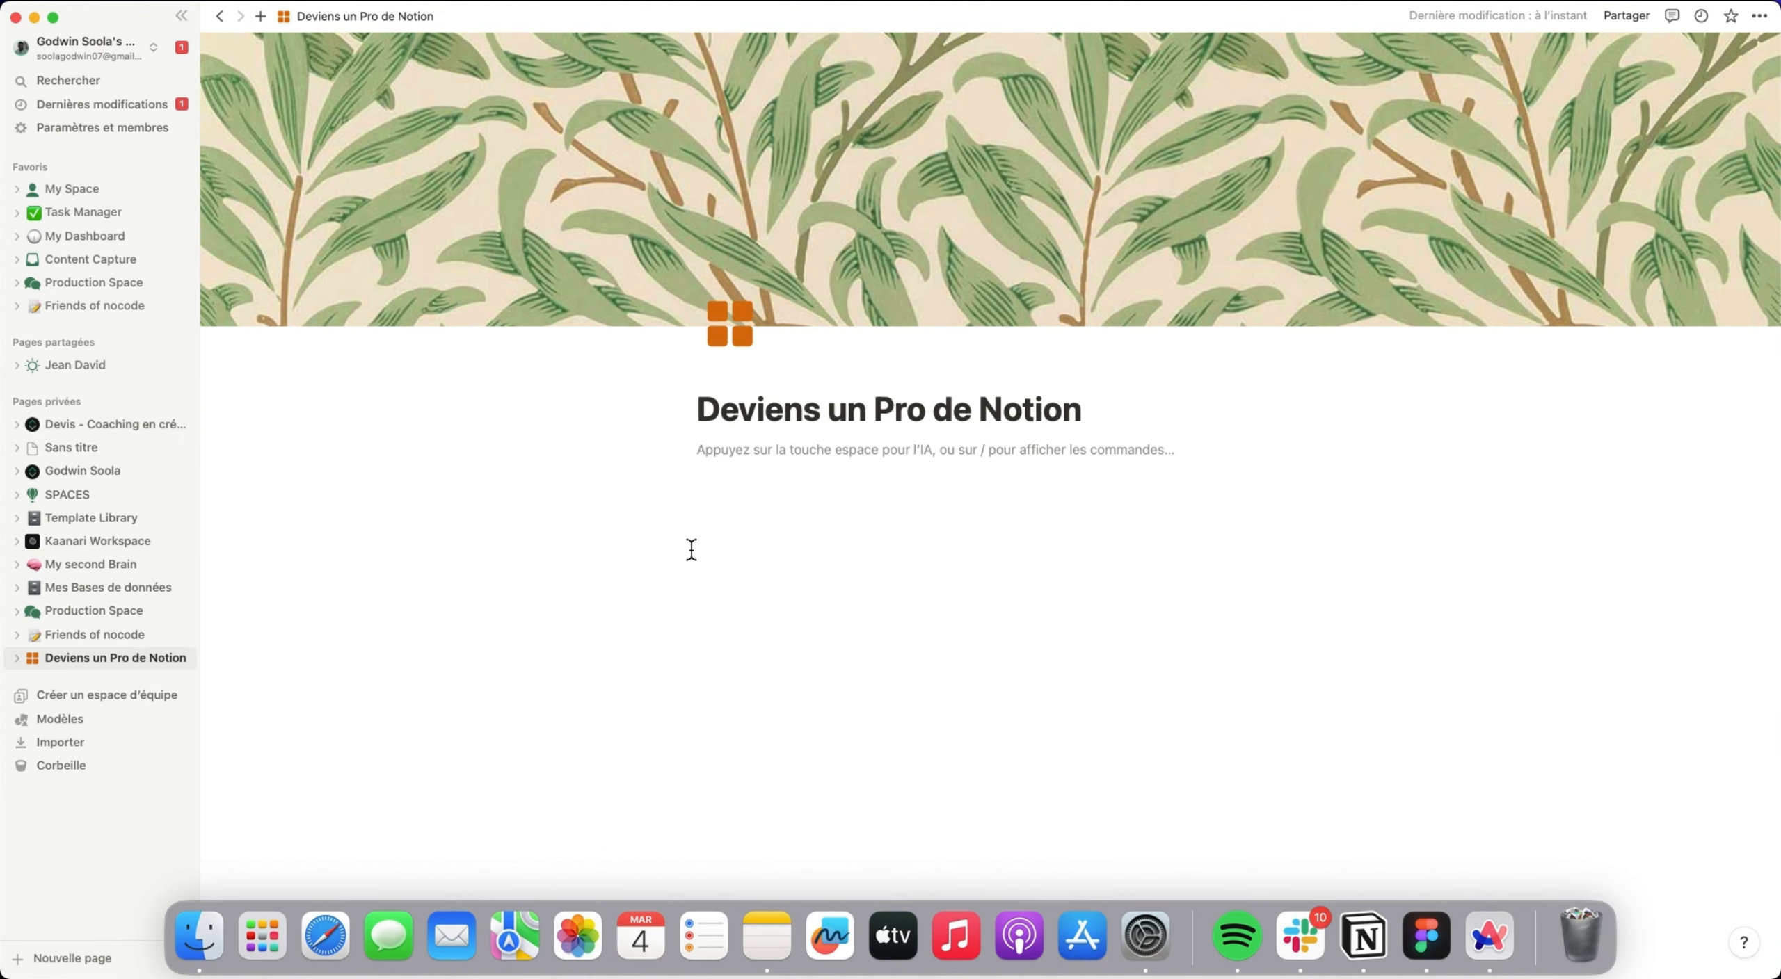
type("/base")
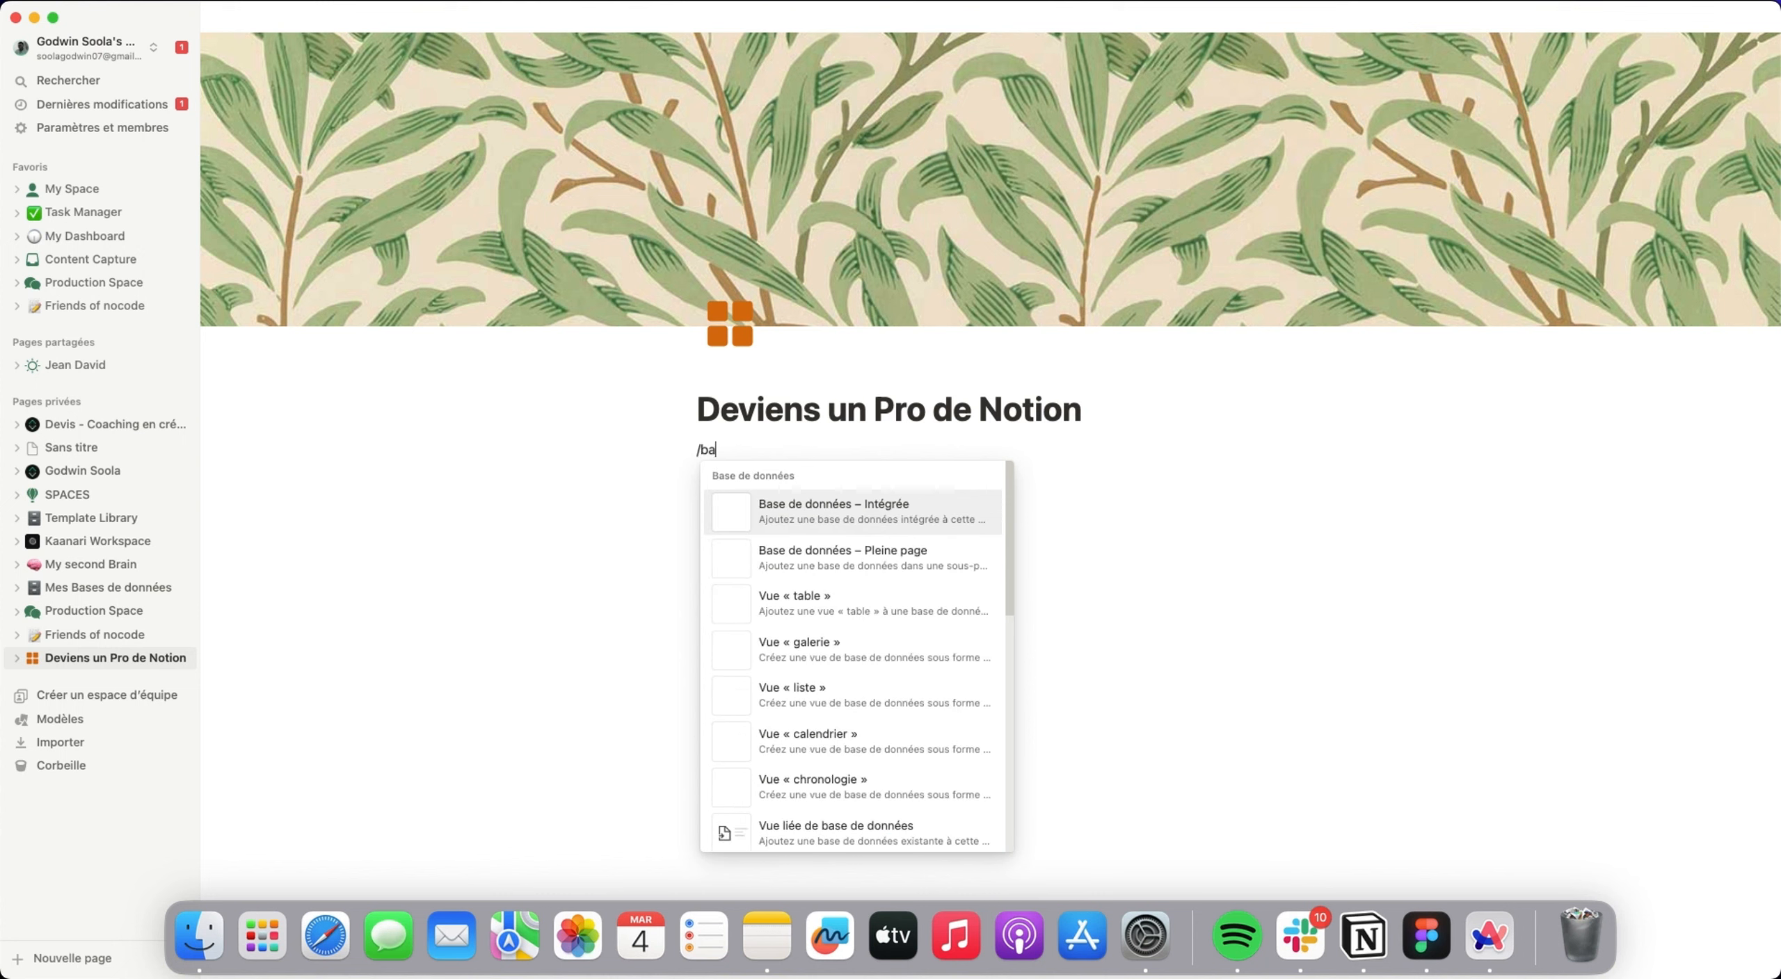
left_click(918, 520)
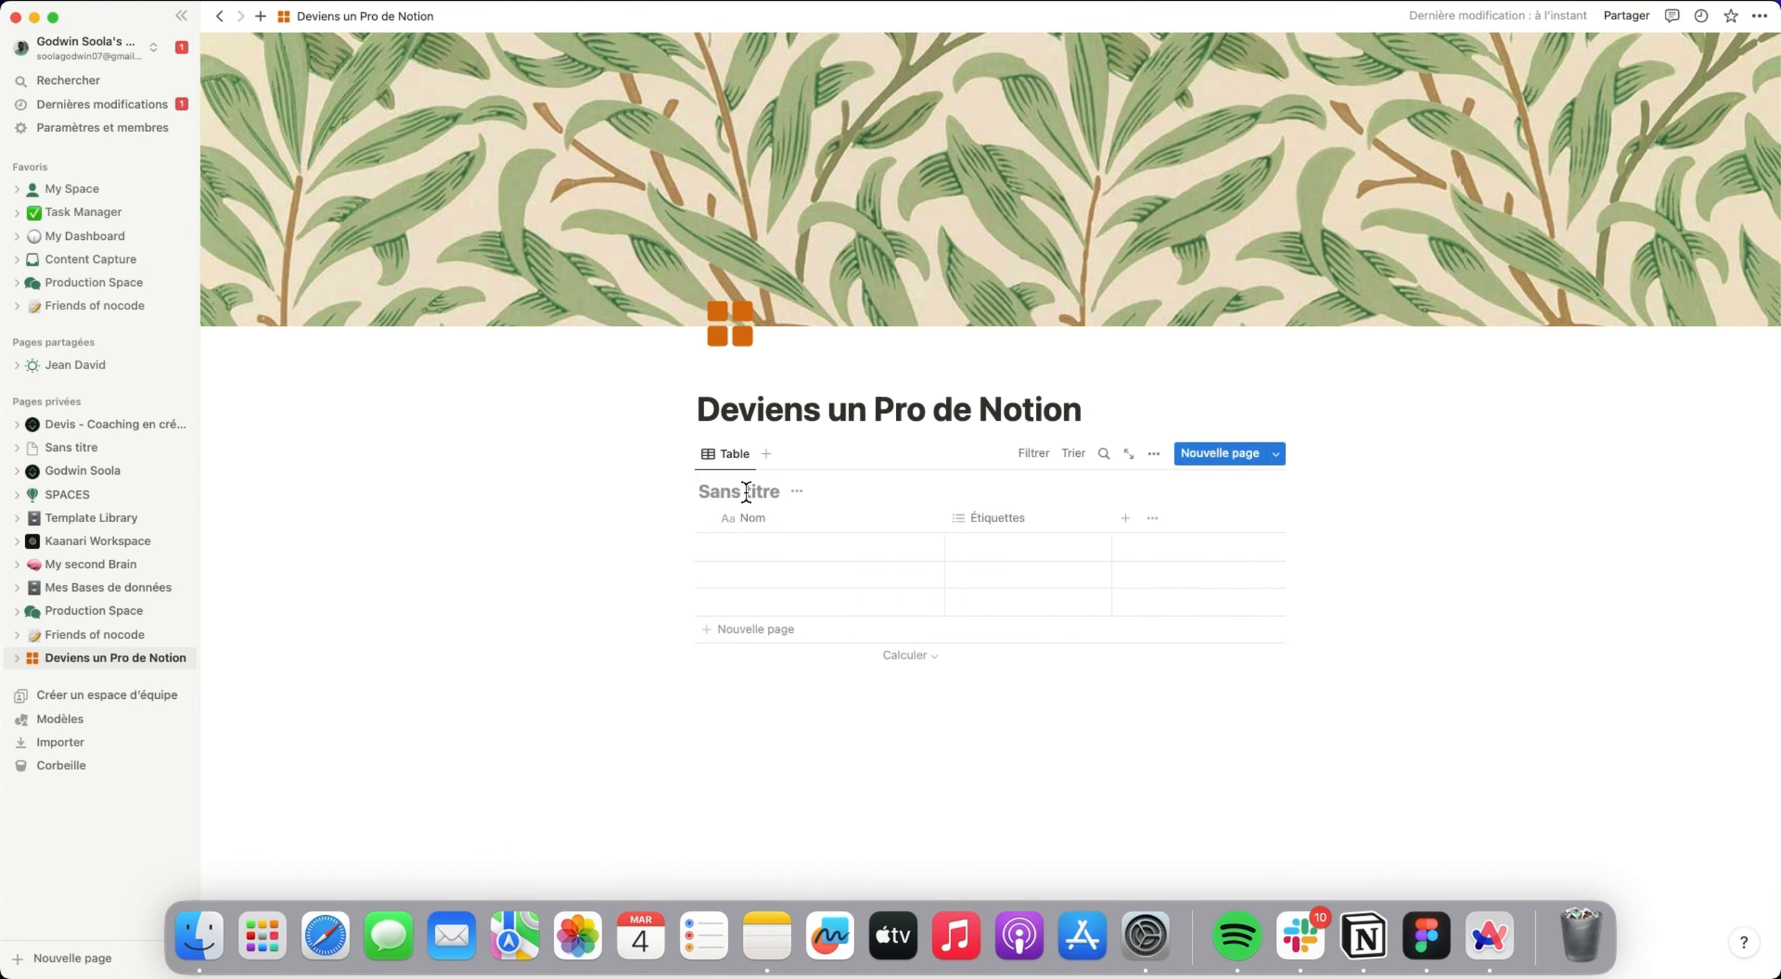
type("Ord")
key("BackSpace")
type("proNotion")
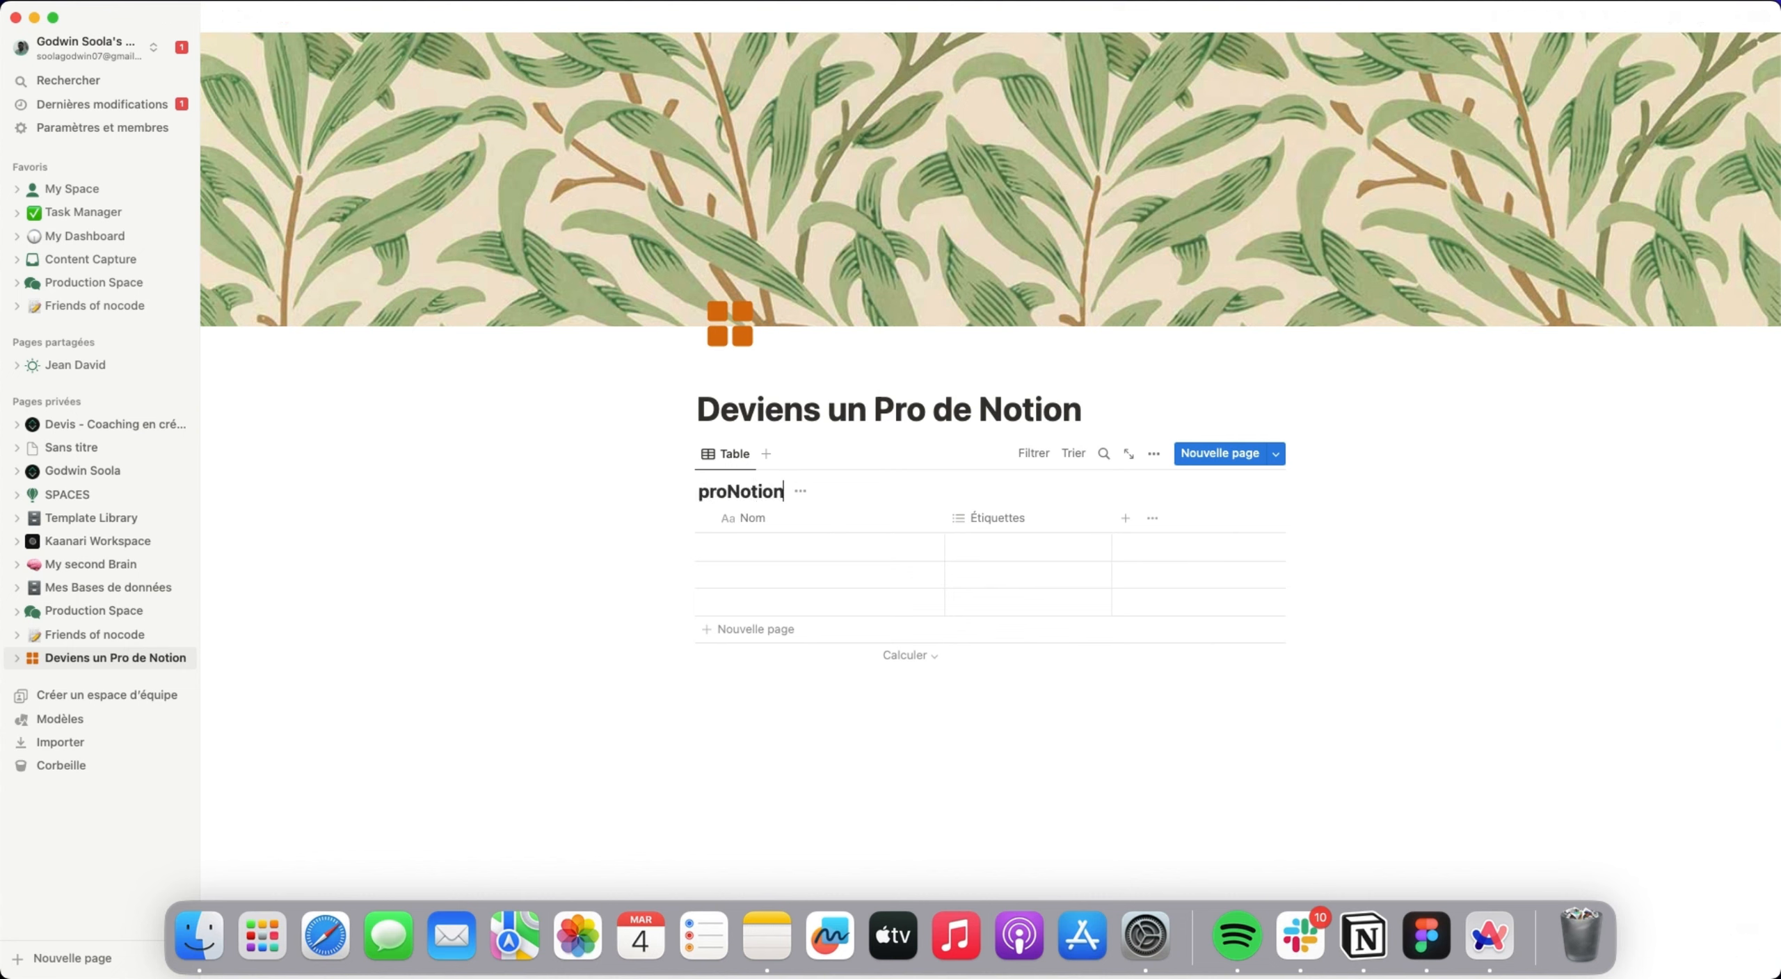
Insert an Encadré callout block between the page title and the proNotion database, and move the database inside it.
left_click(1141, 415)
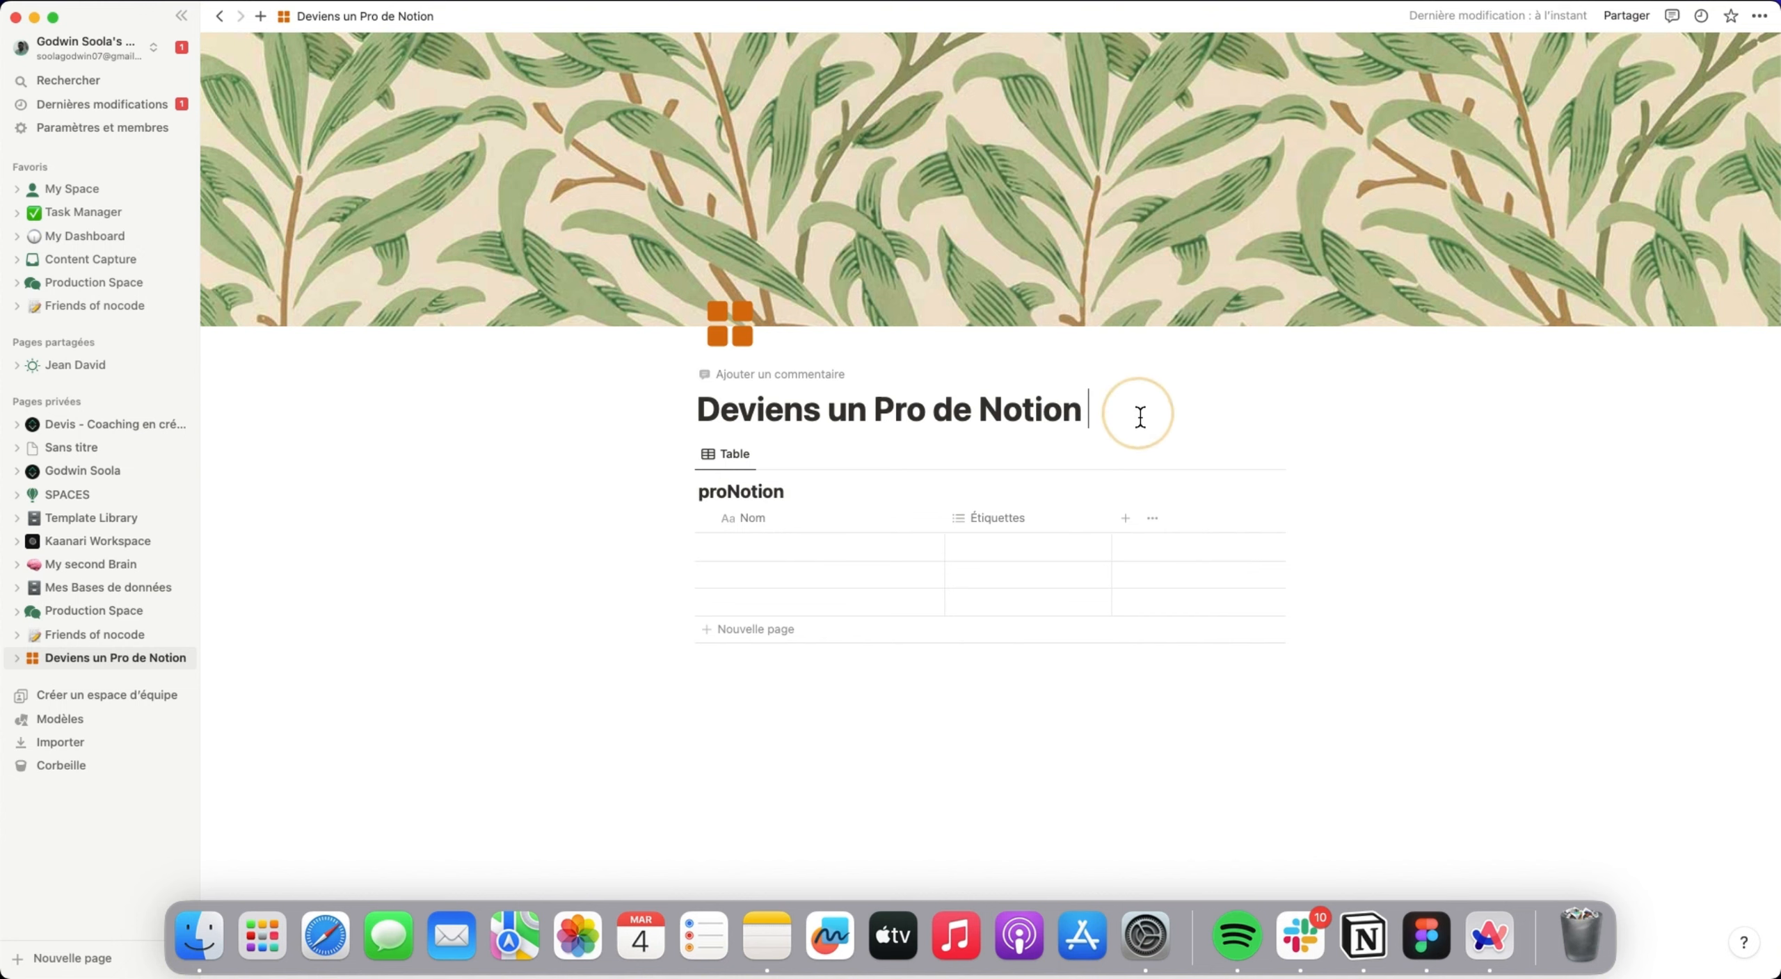
key("Return")
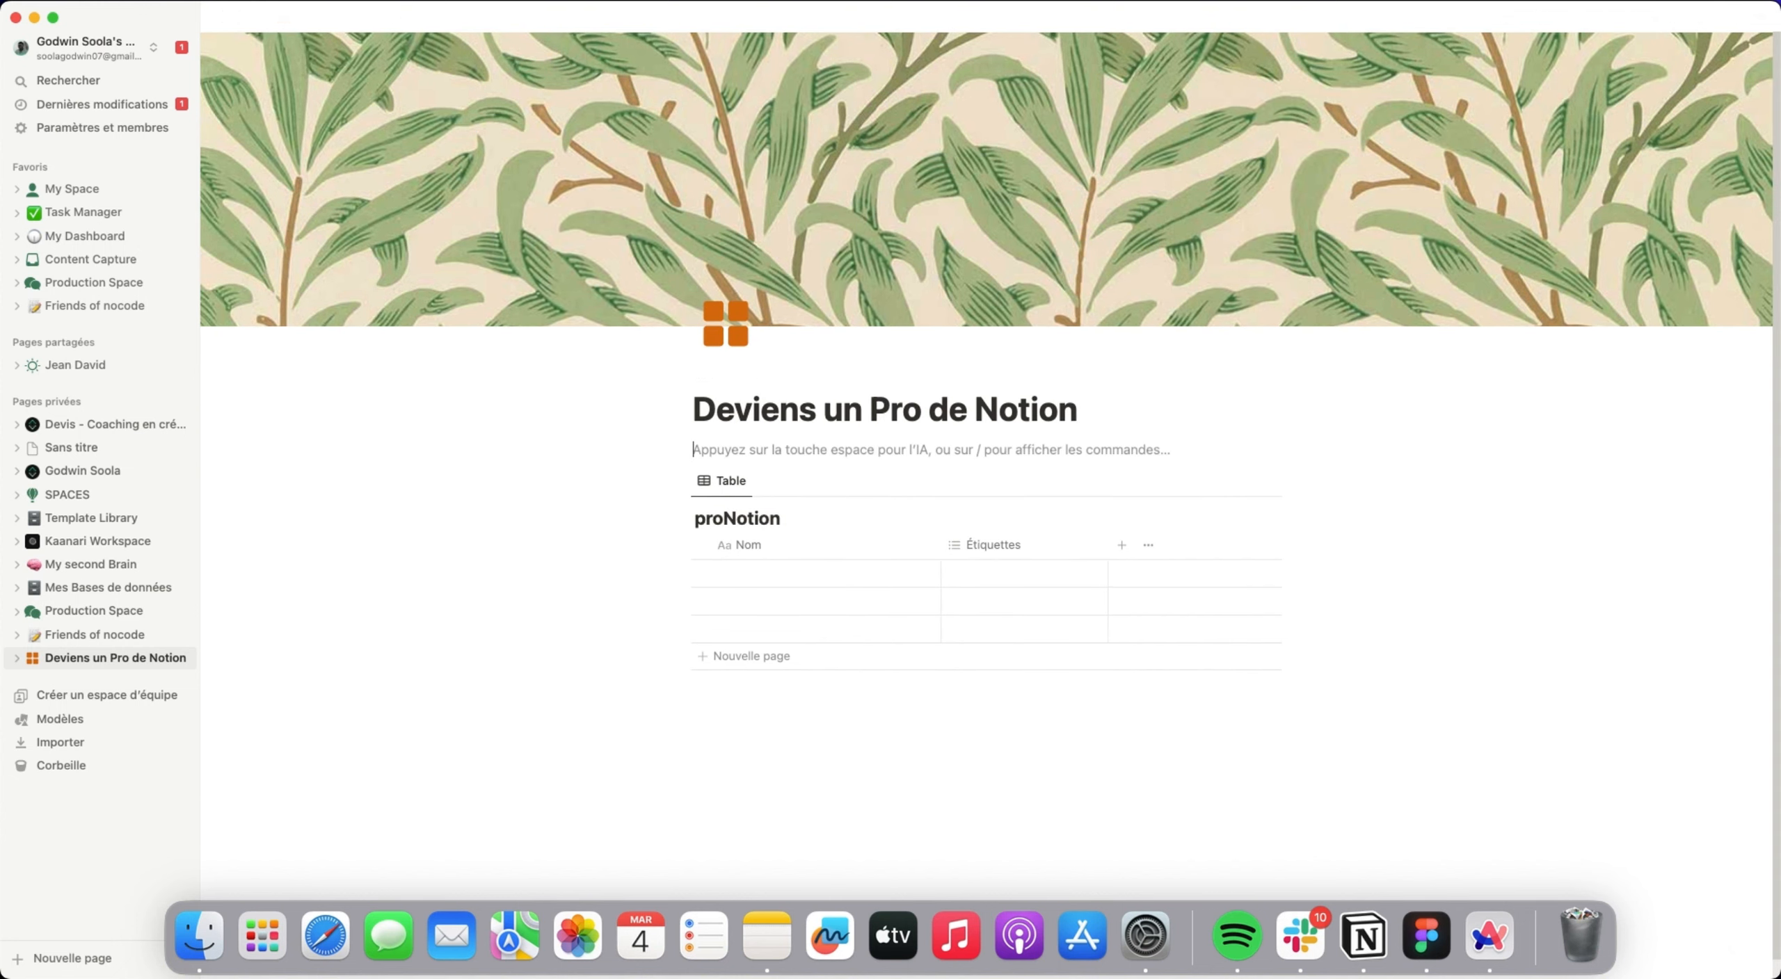
type("/enc")
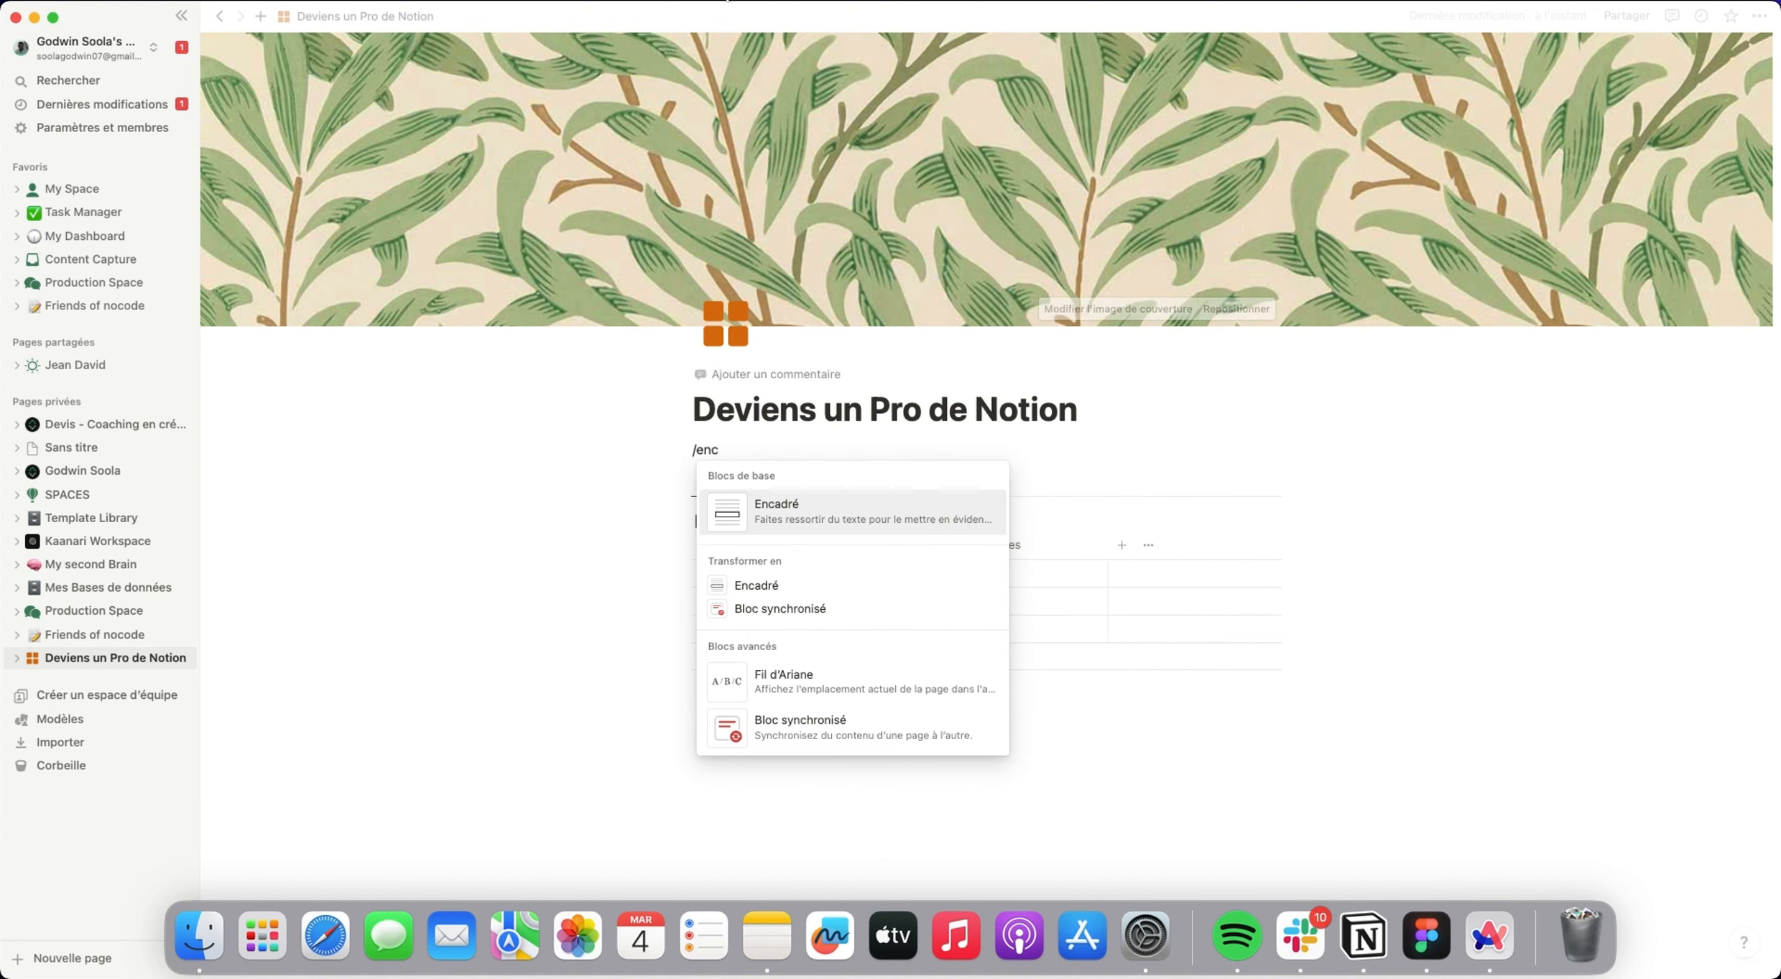
left_click(904, 518)
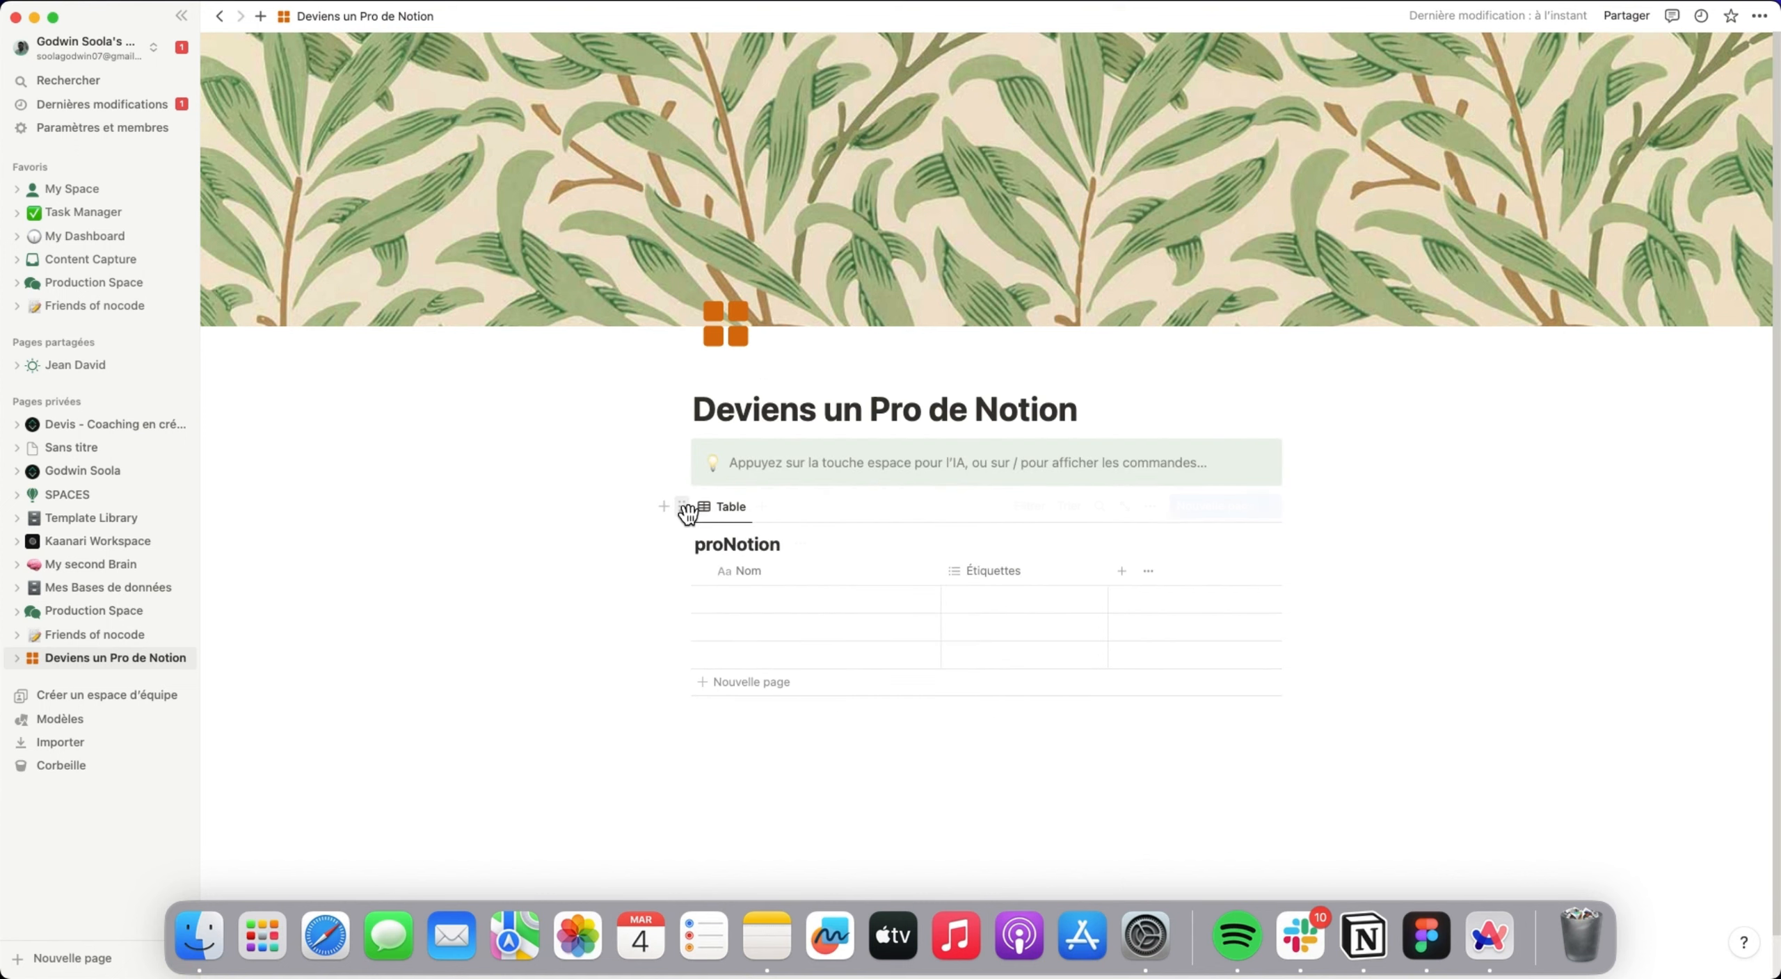
left_click_drag(682, 506, 765, 477)
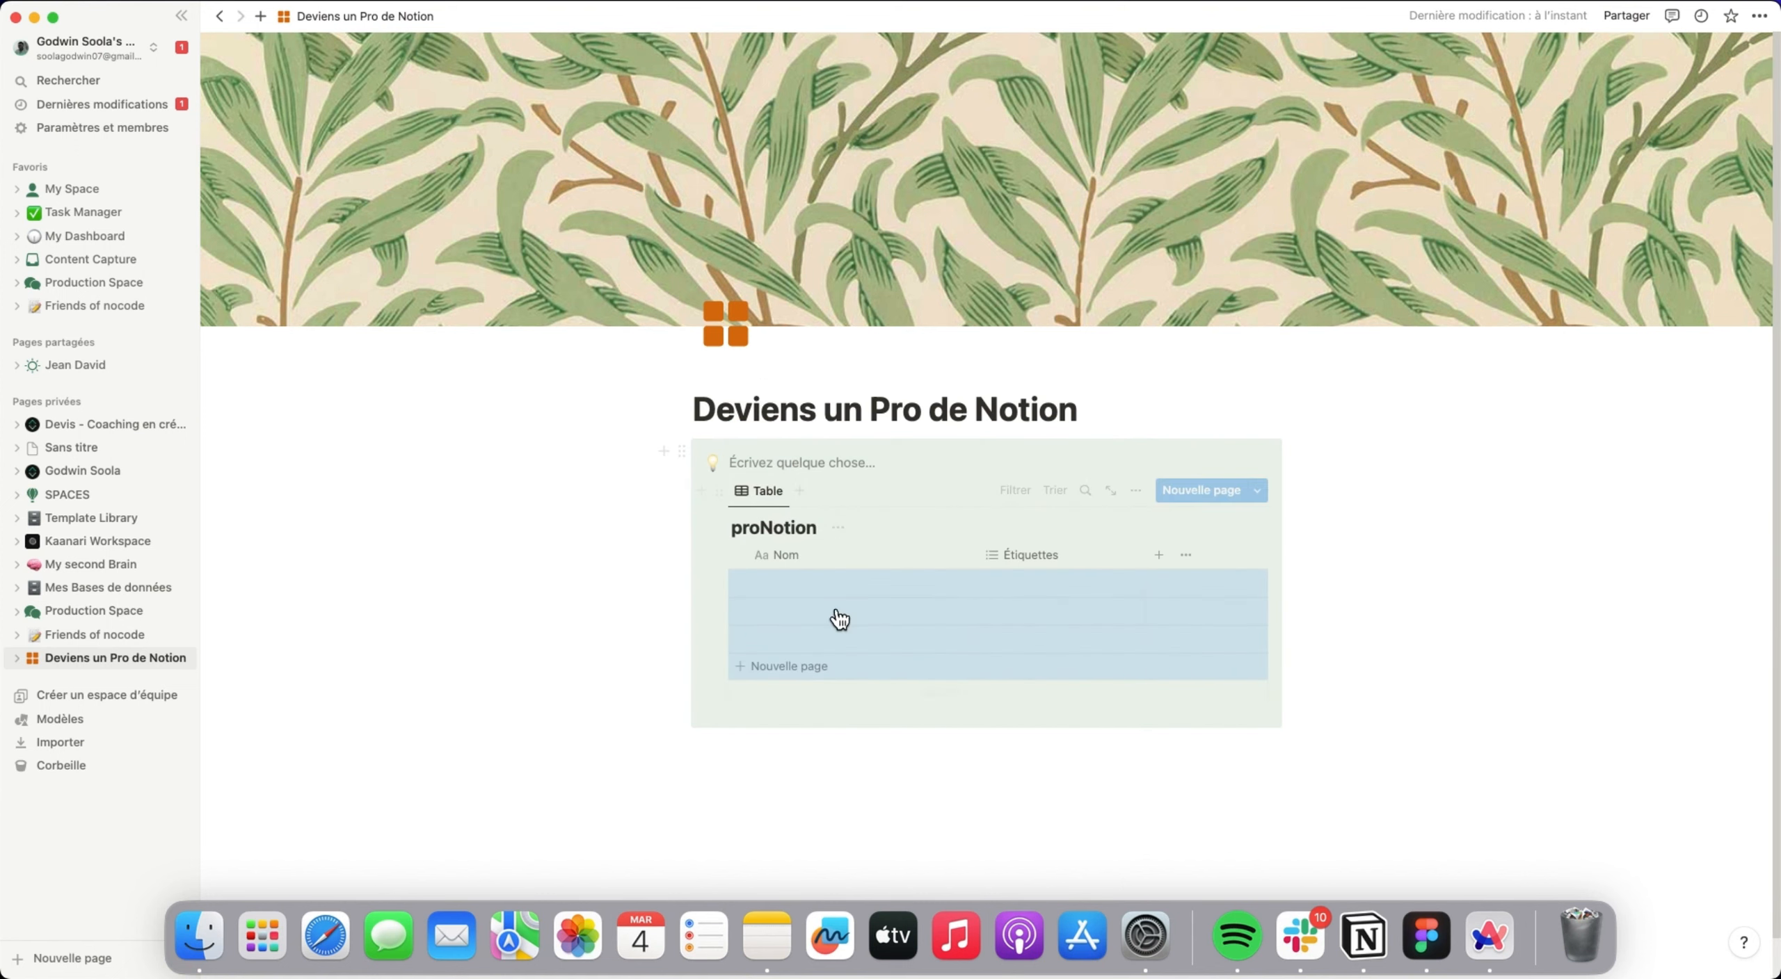
left_click(1395, 611)
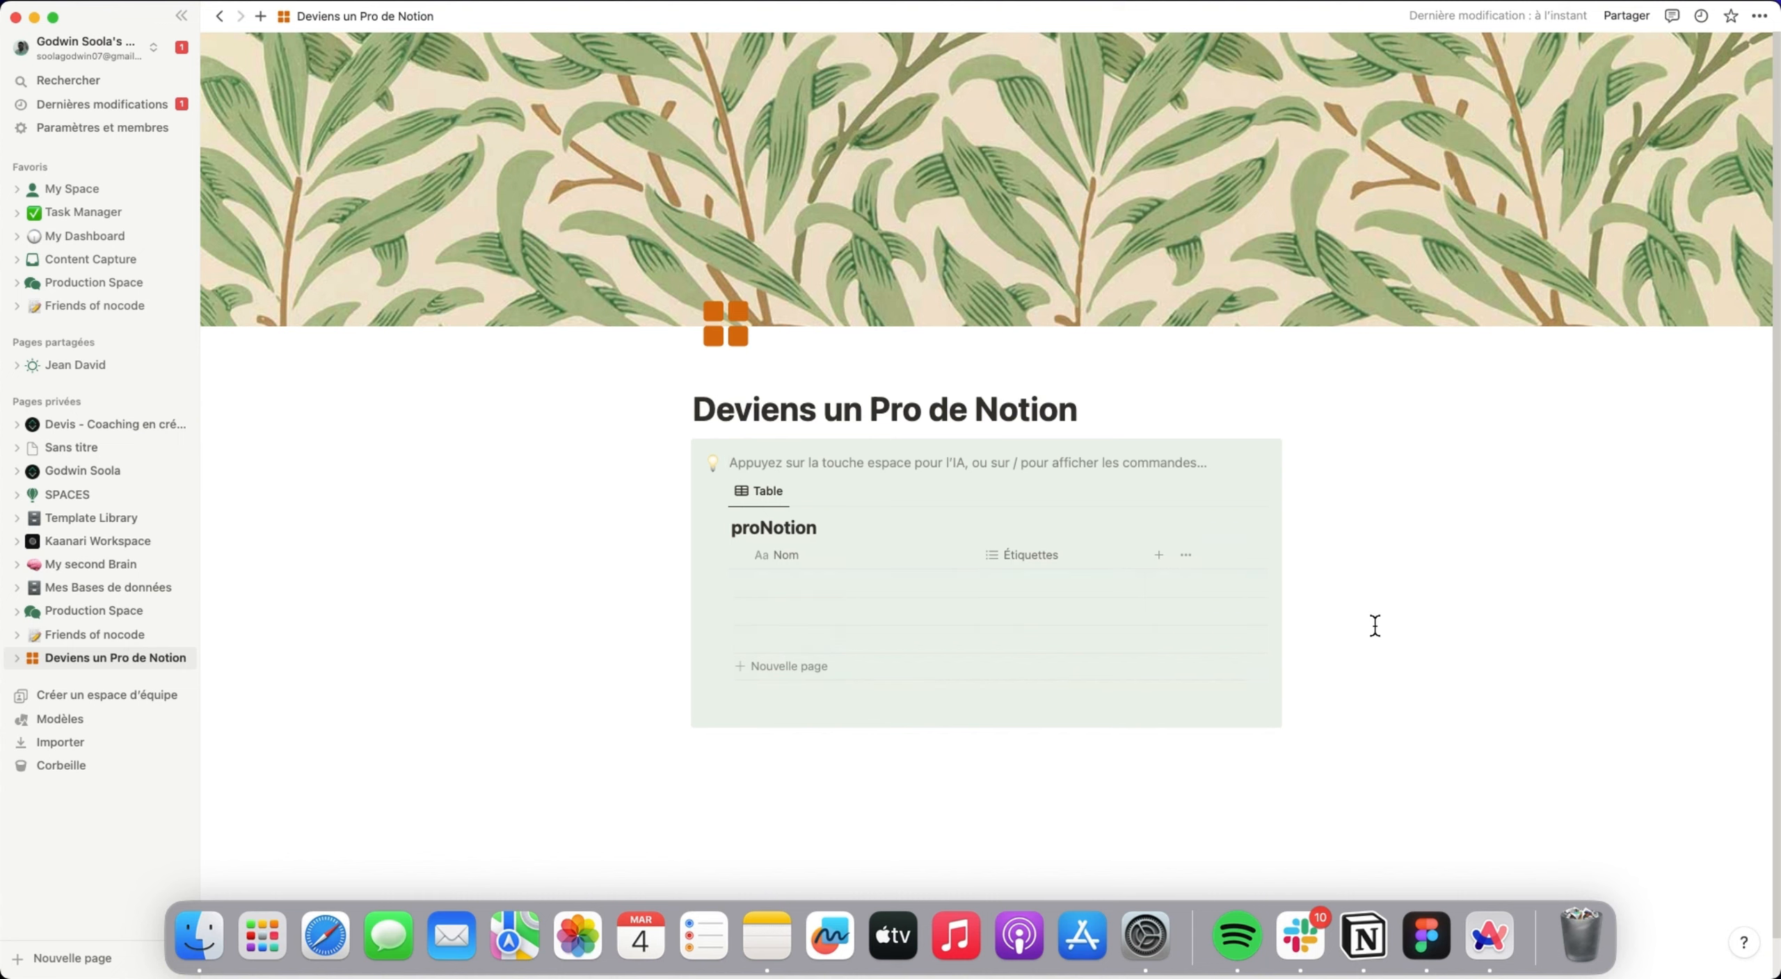
Set the callout block's background to Fond par défaut.
left_click(683, 462)
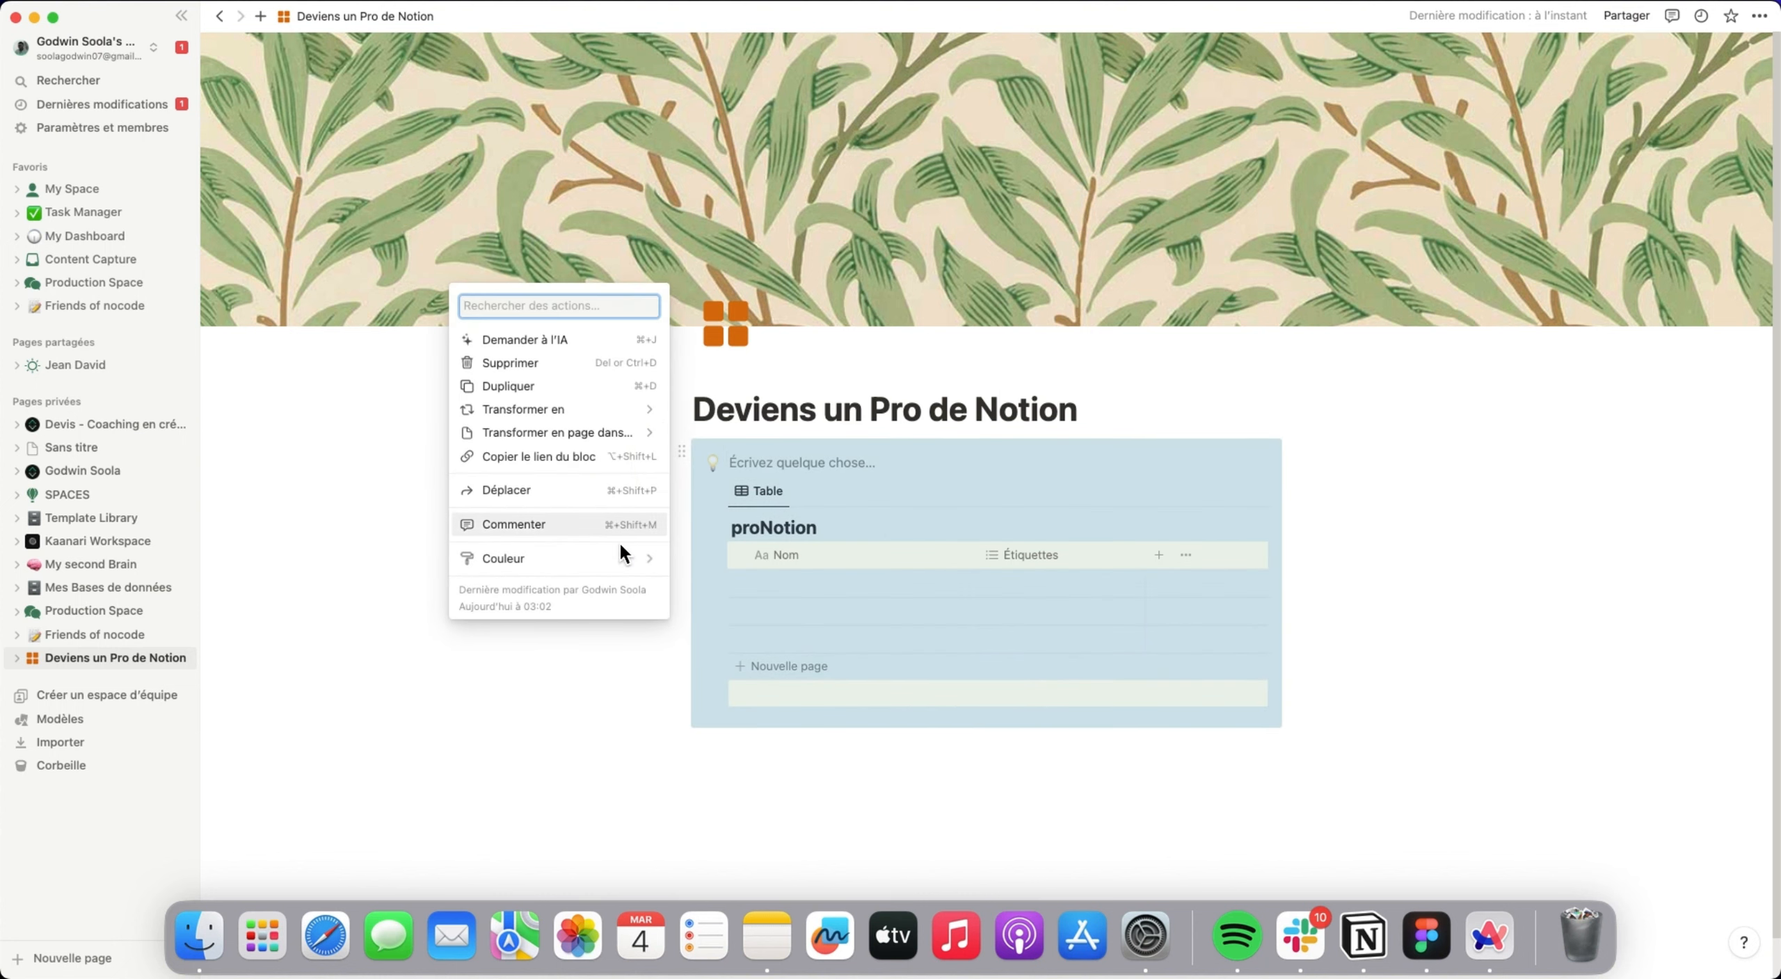
mouse_move(661, 559)
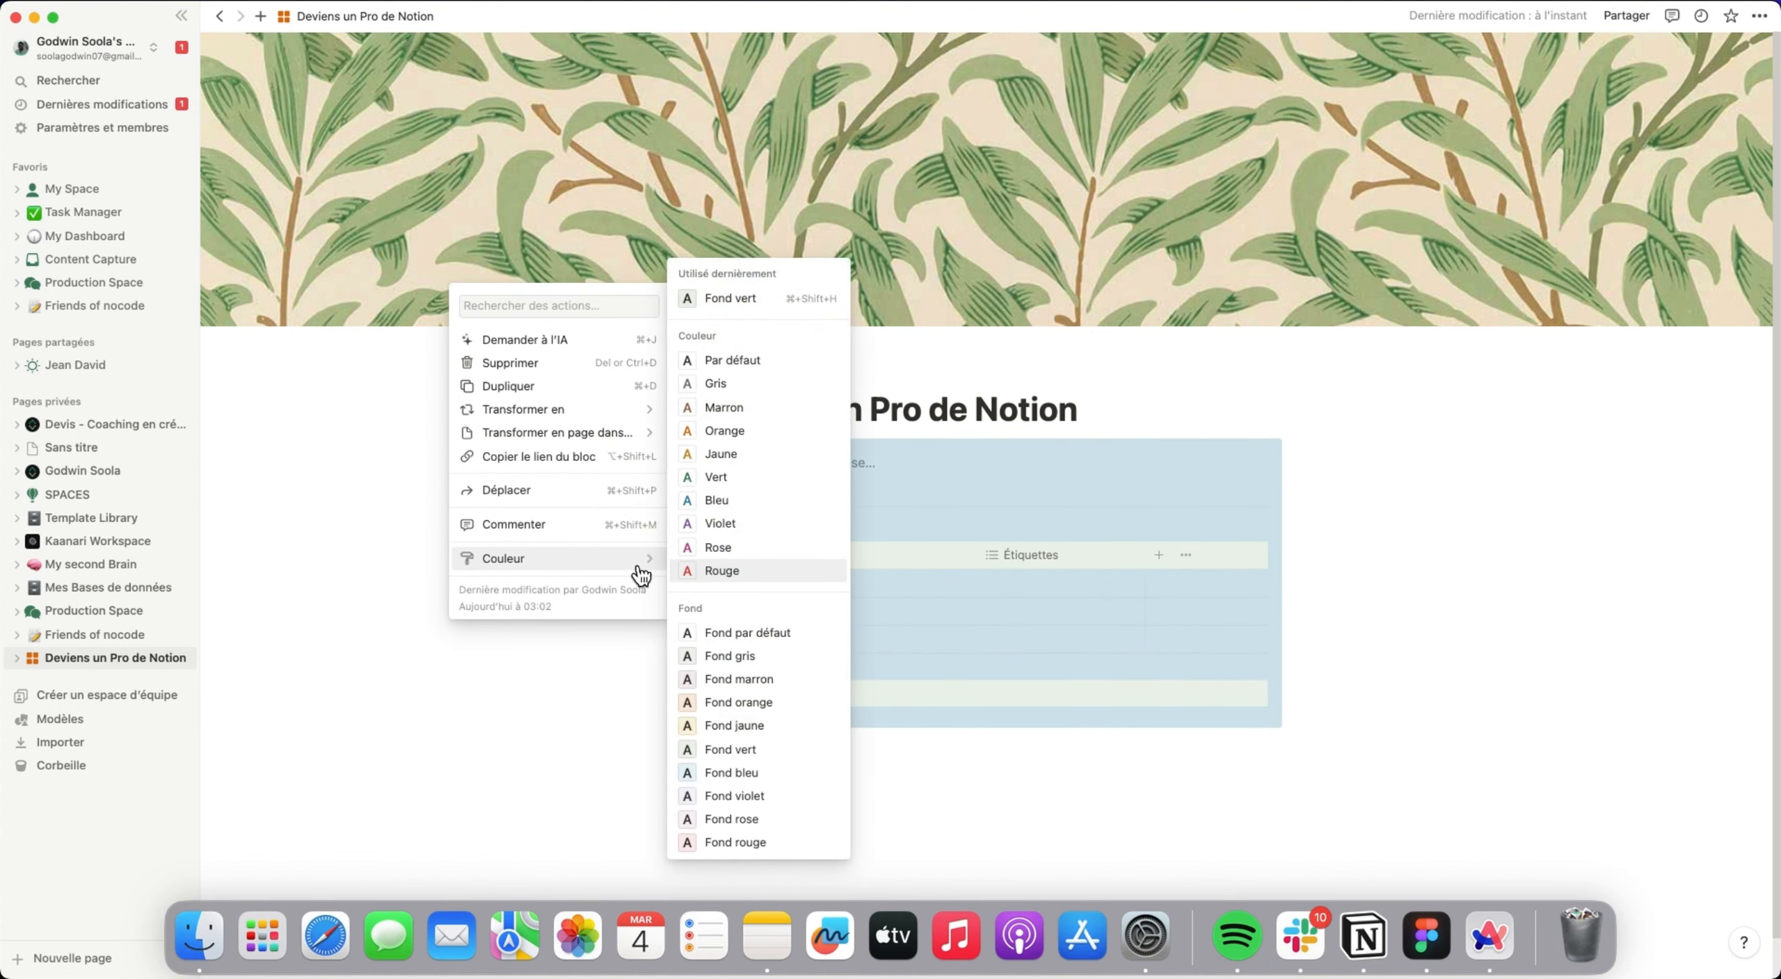
left_click(735, 634)
Turn on Pleine largeur for the Deviens un Pro de Notion page.
left_click(1760, 16)
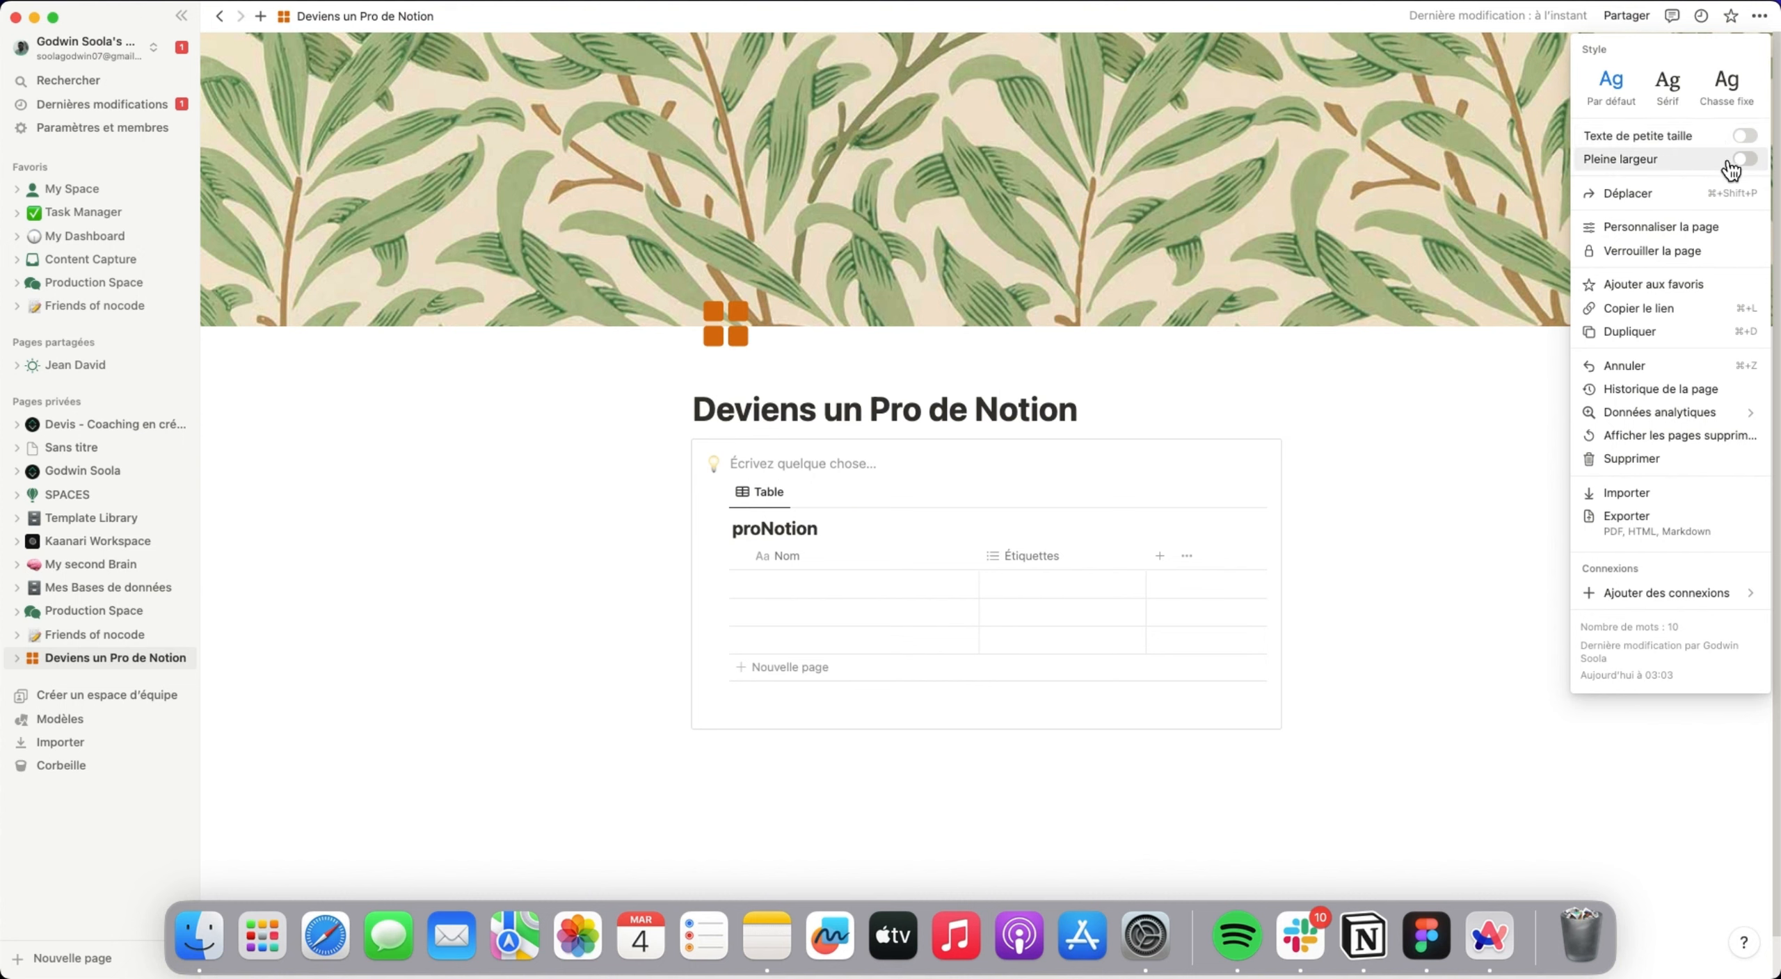
left_click(1743, 159)
left_click(1248, 389)
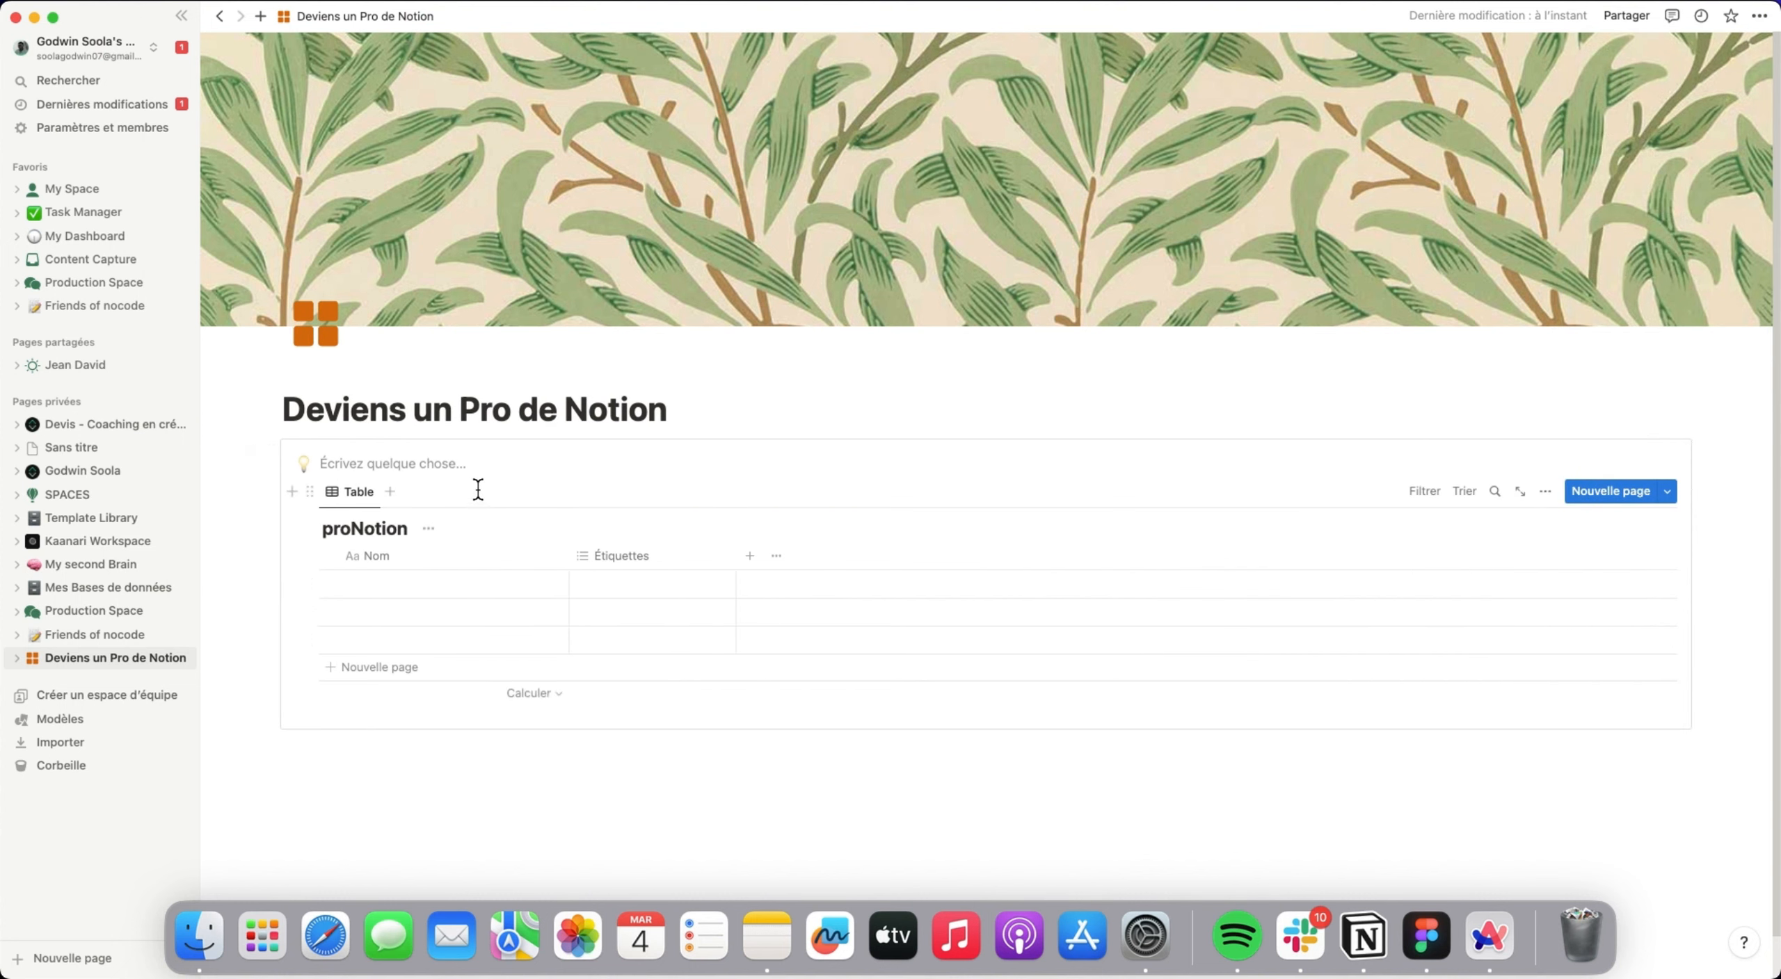
Write "Pro de notion" as the callout's text and hide the proNotion database title.
left_click(465, 465)
type("Pro de notion")
left_click(429, 530)
left_click(405, 616)
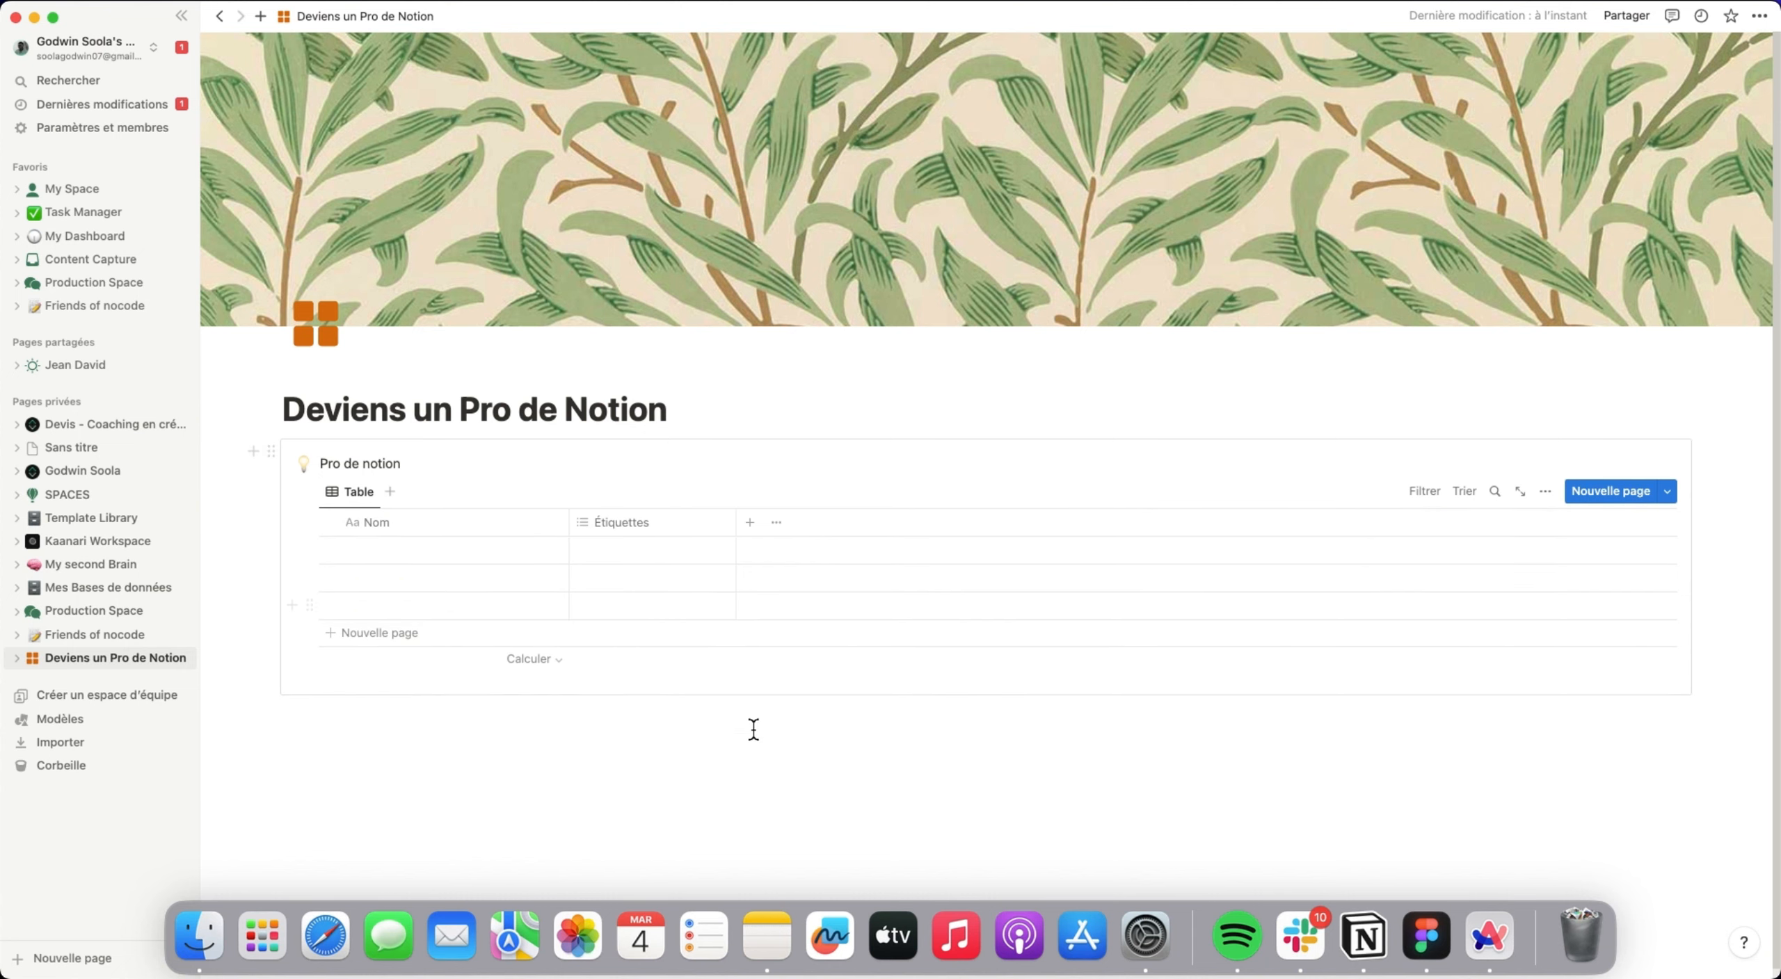
Insert an empty line between the page title and the callout.
left_click(785, 411)
key("Return")
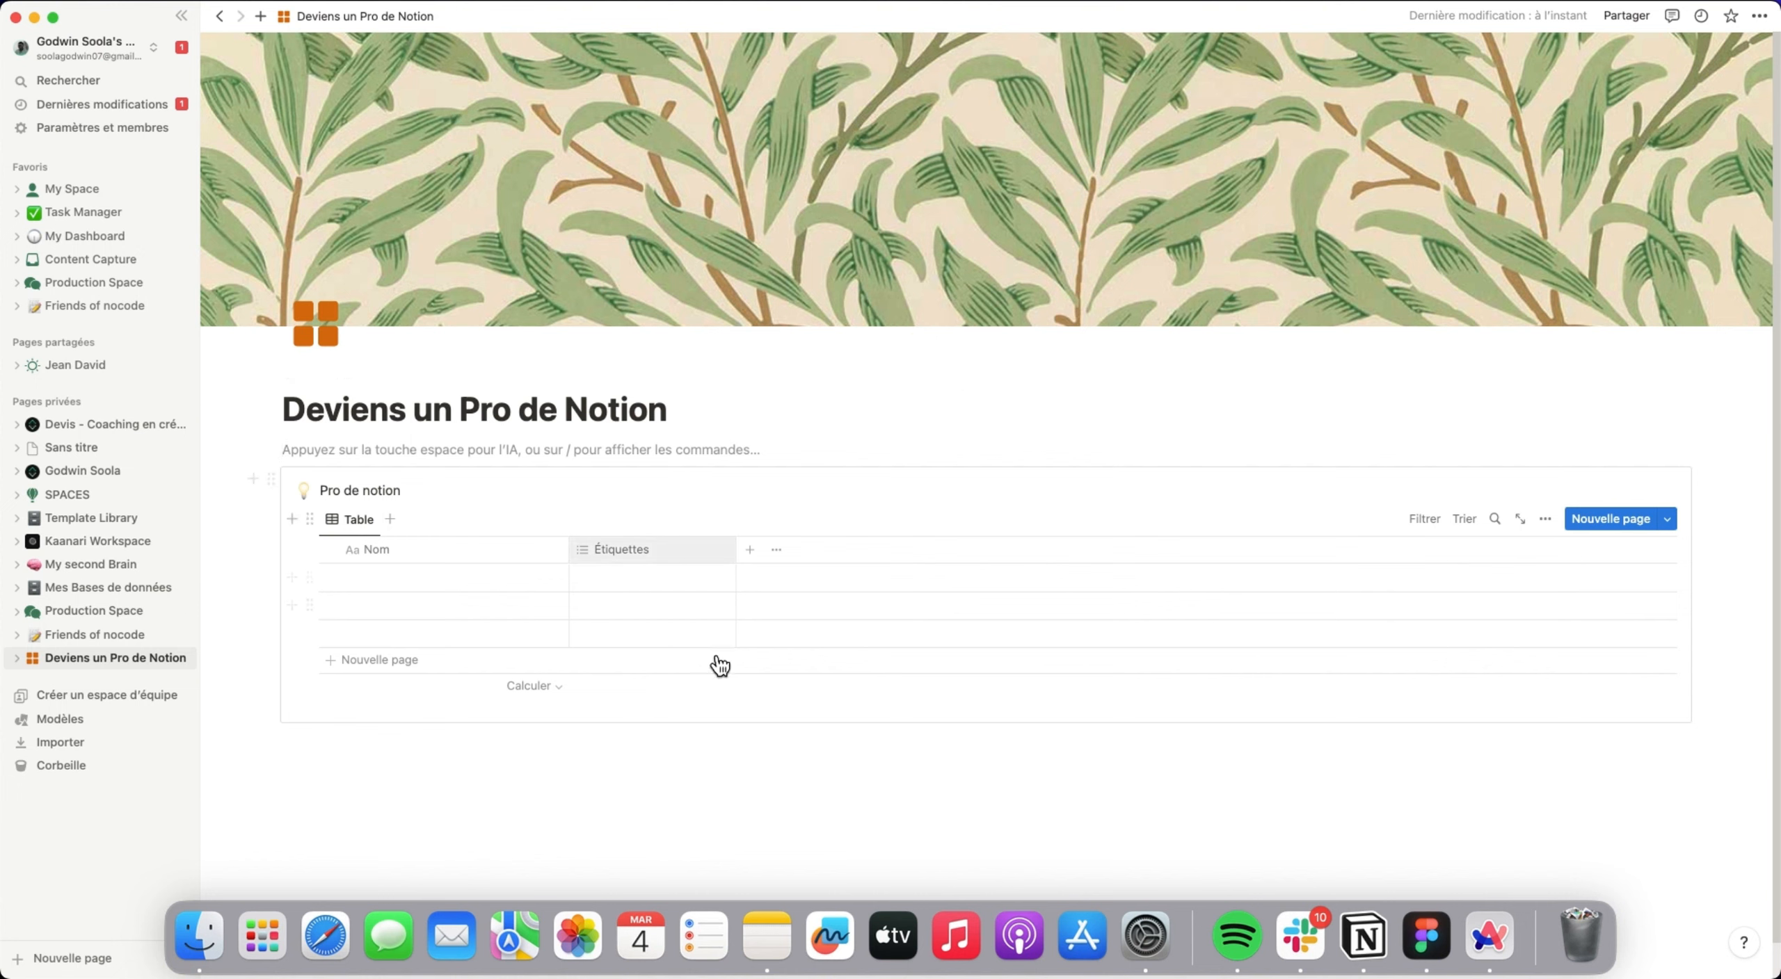
Browse the property types for the proNotion table and add a Case à cocher property.
left_click(749, 550)
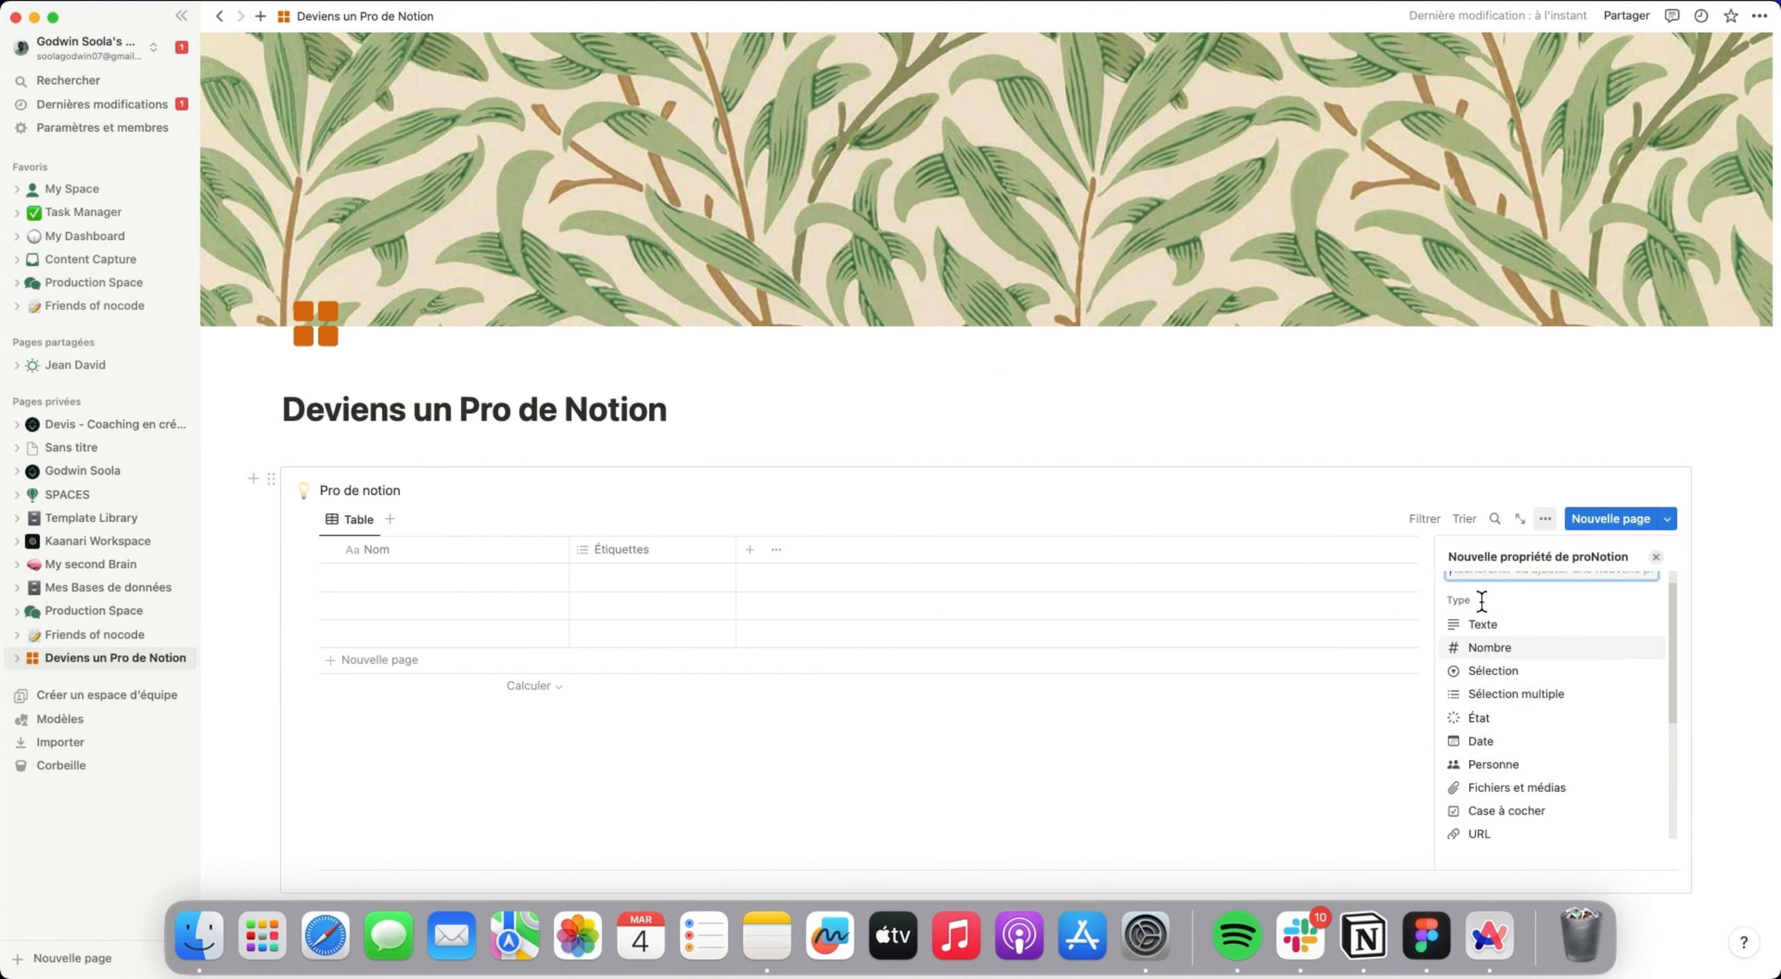
scroll(1533, 624, "down", 1)
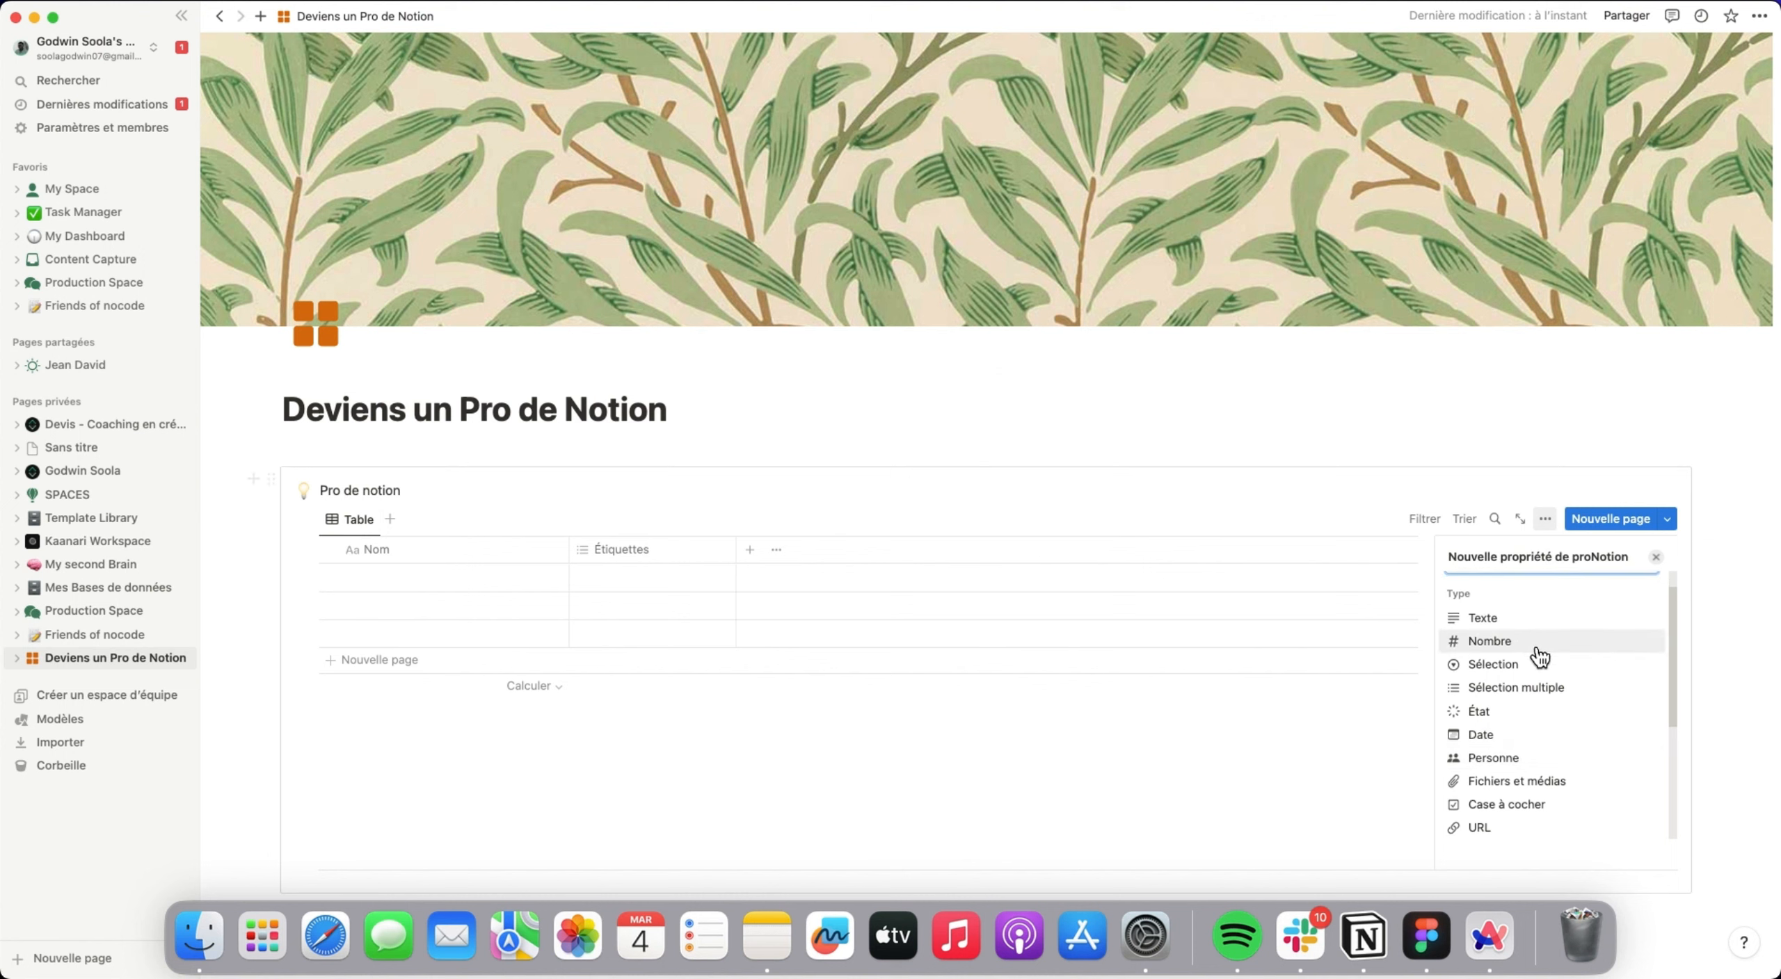
scroll(1531, 766, "down", 4)
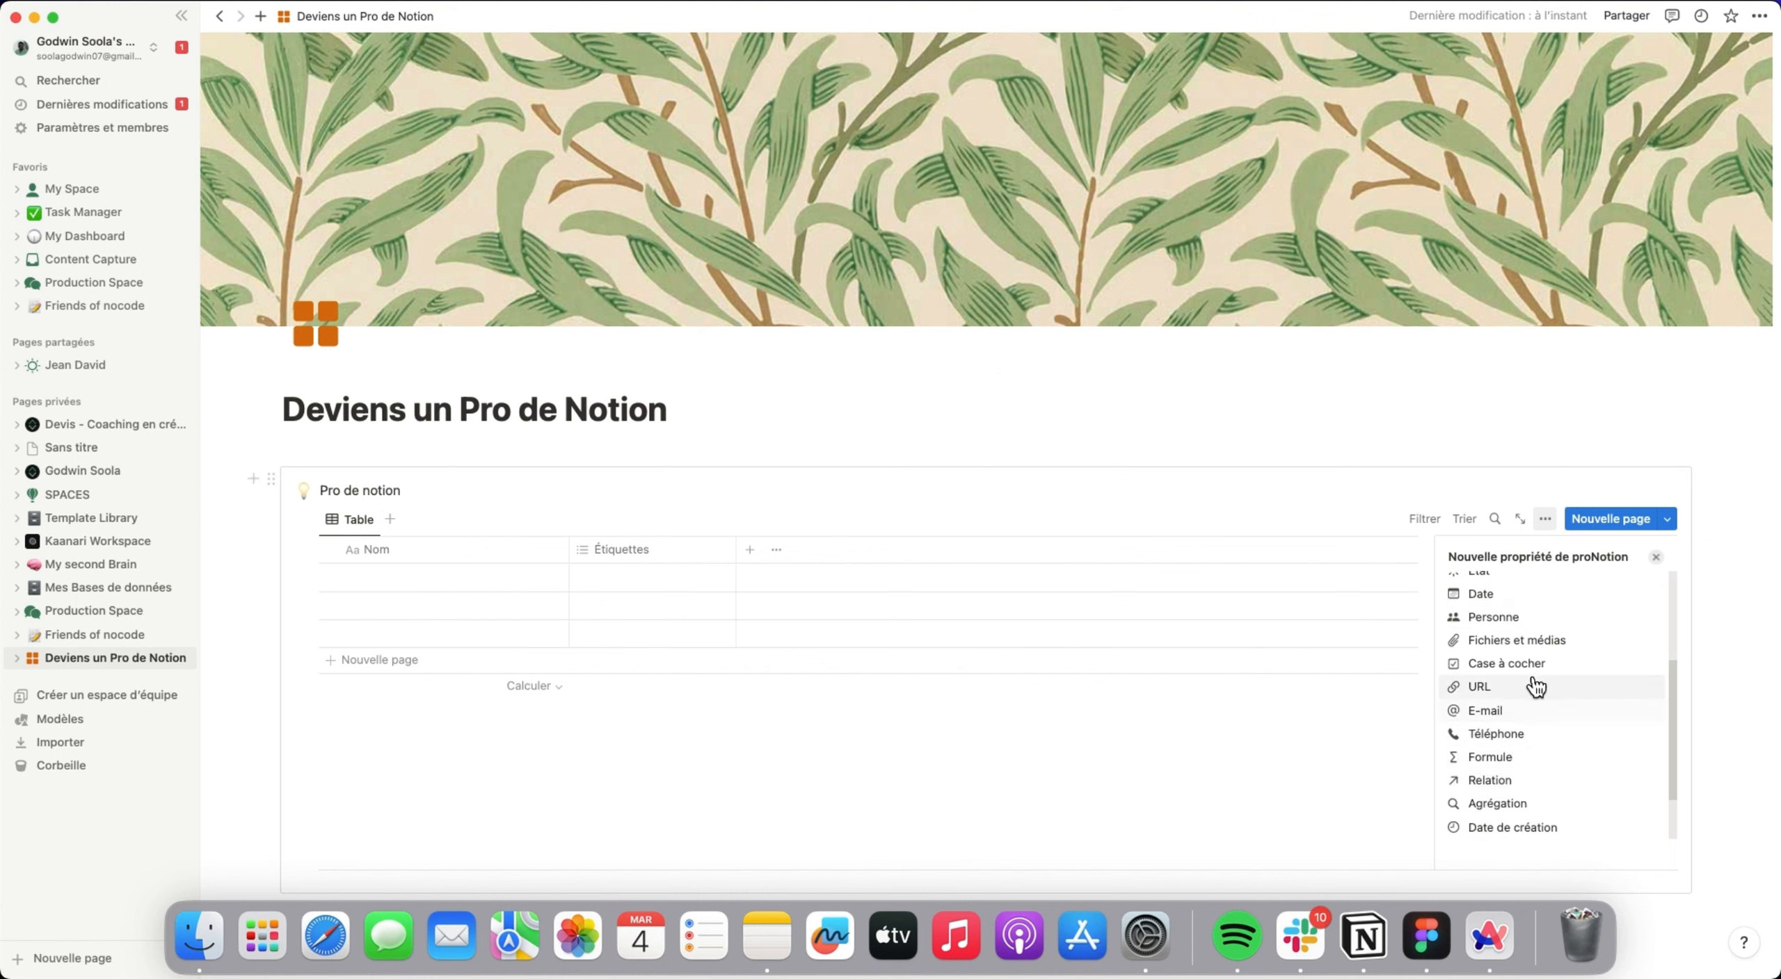
scroll(1530, 724, "up", 2)
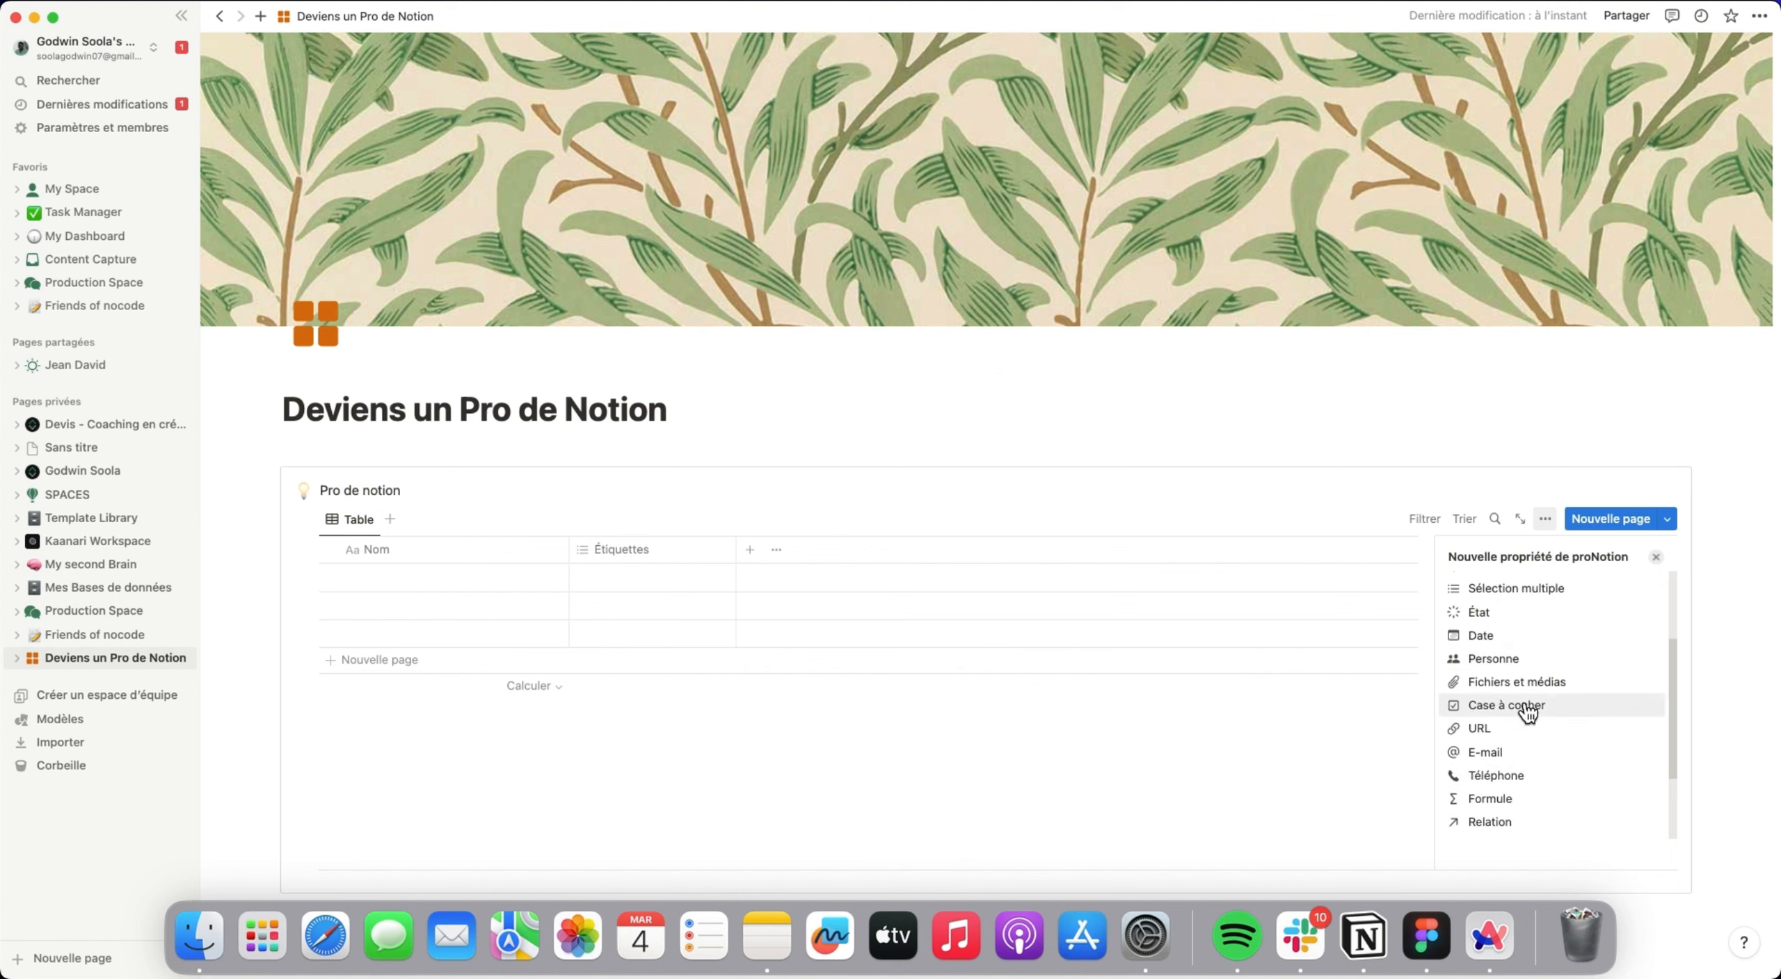
left_click(1540, 710)
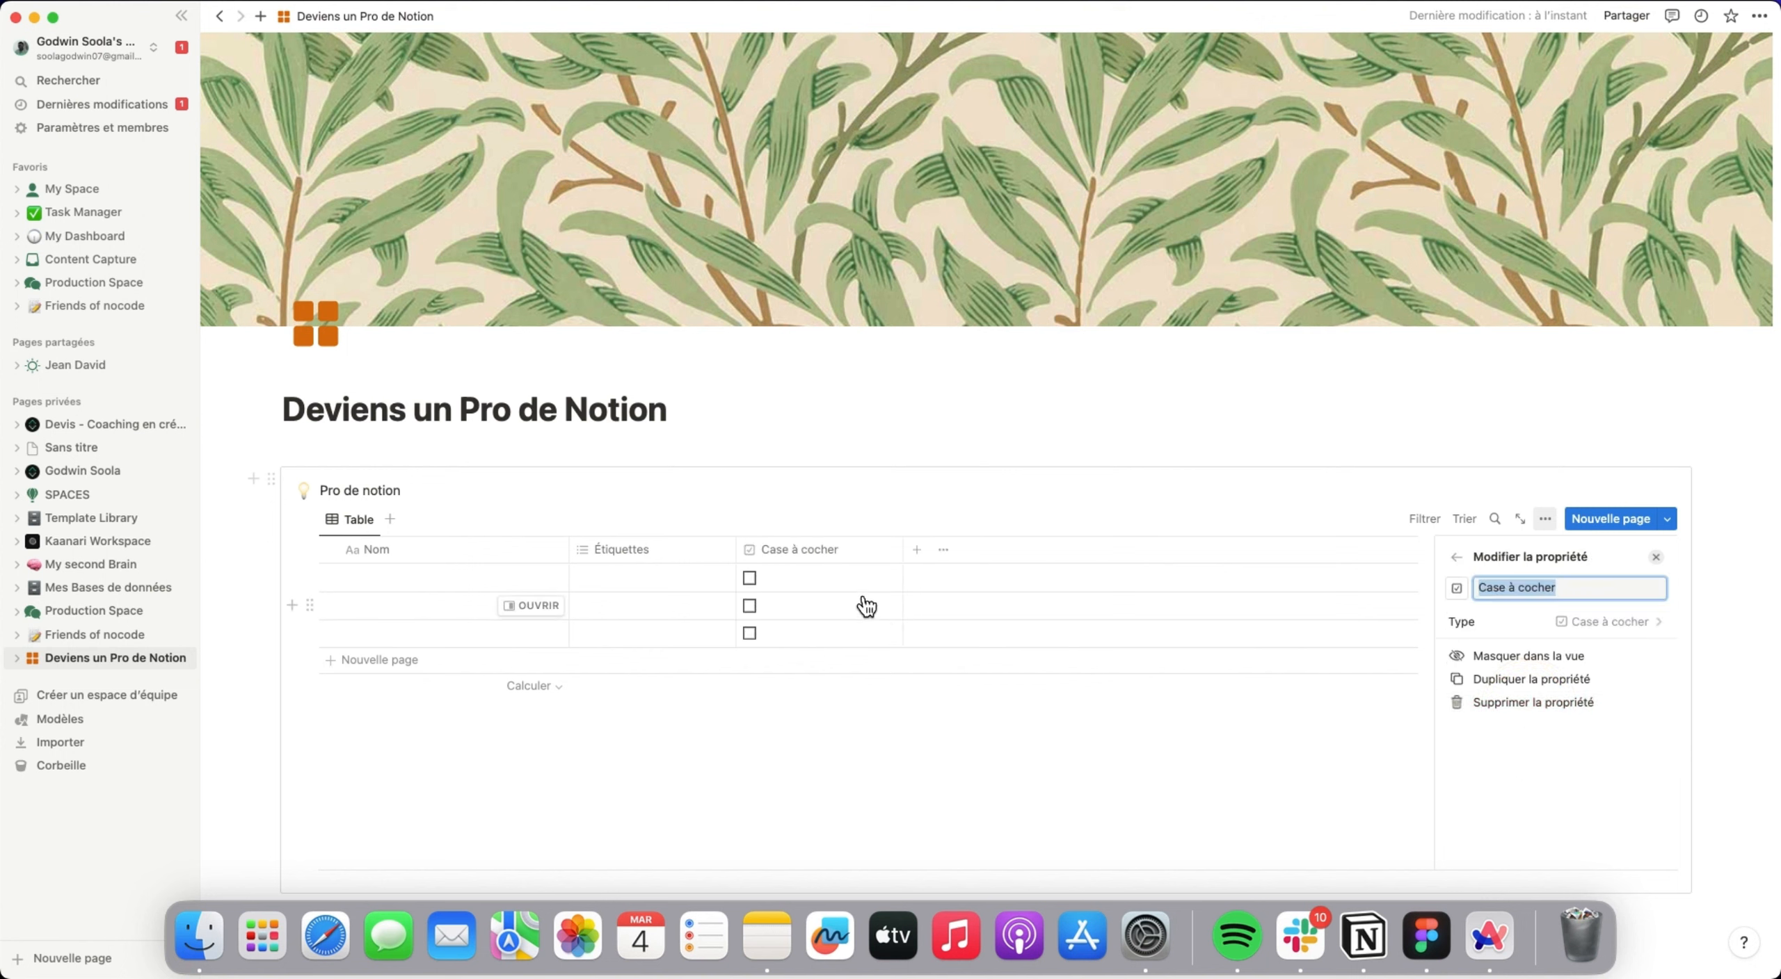
Rename the table's Case à cocher property as completed.
left_click(826, 549)
key("BackSpace")
key("BackSpace")
key("BackSpace")
key("BackSpace")
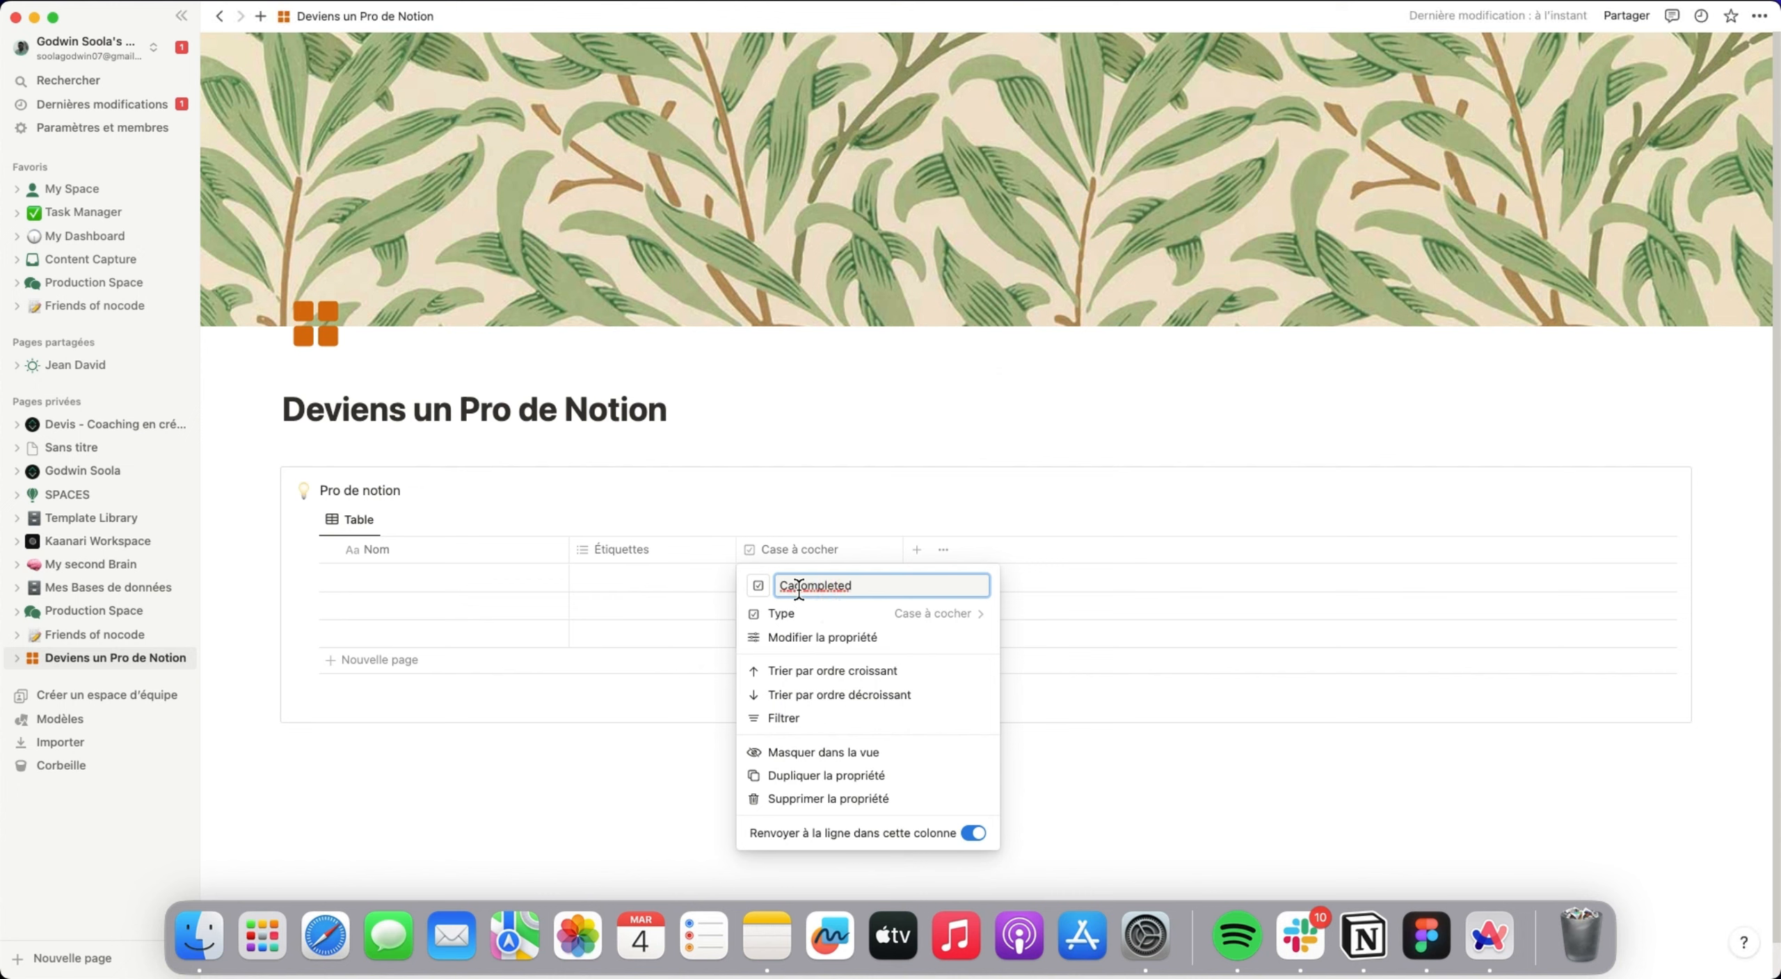
left_click(937, 406)
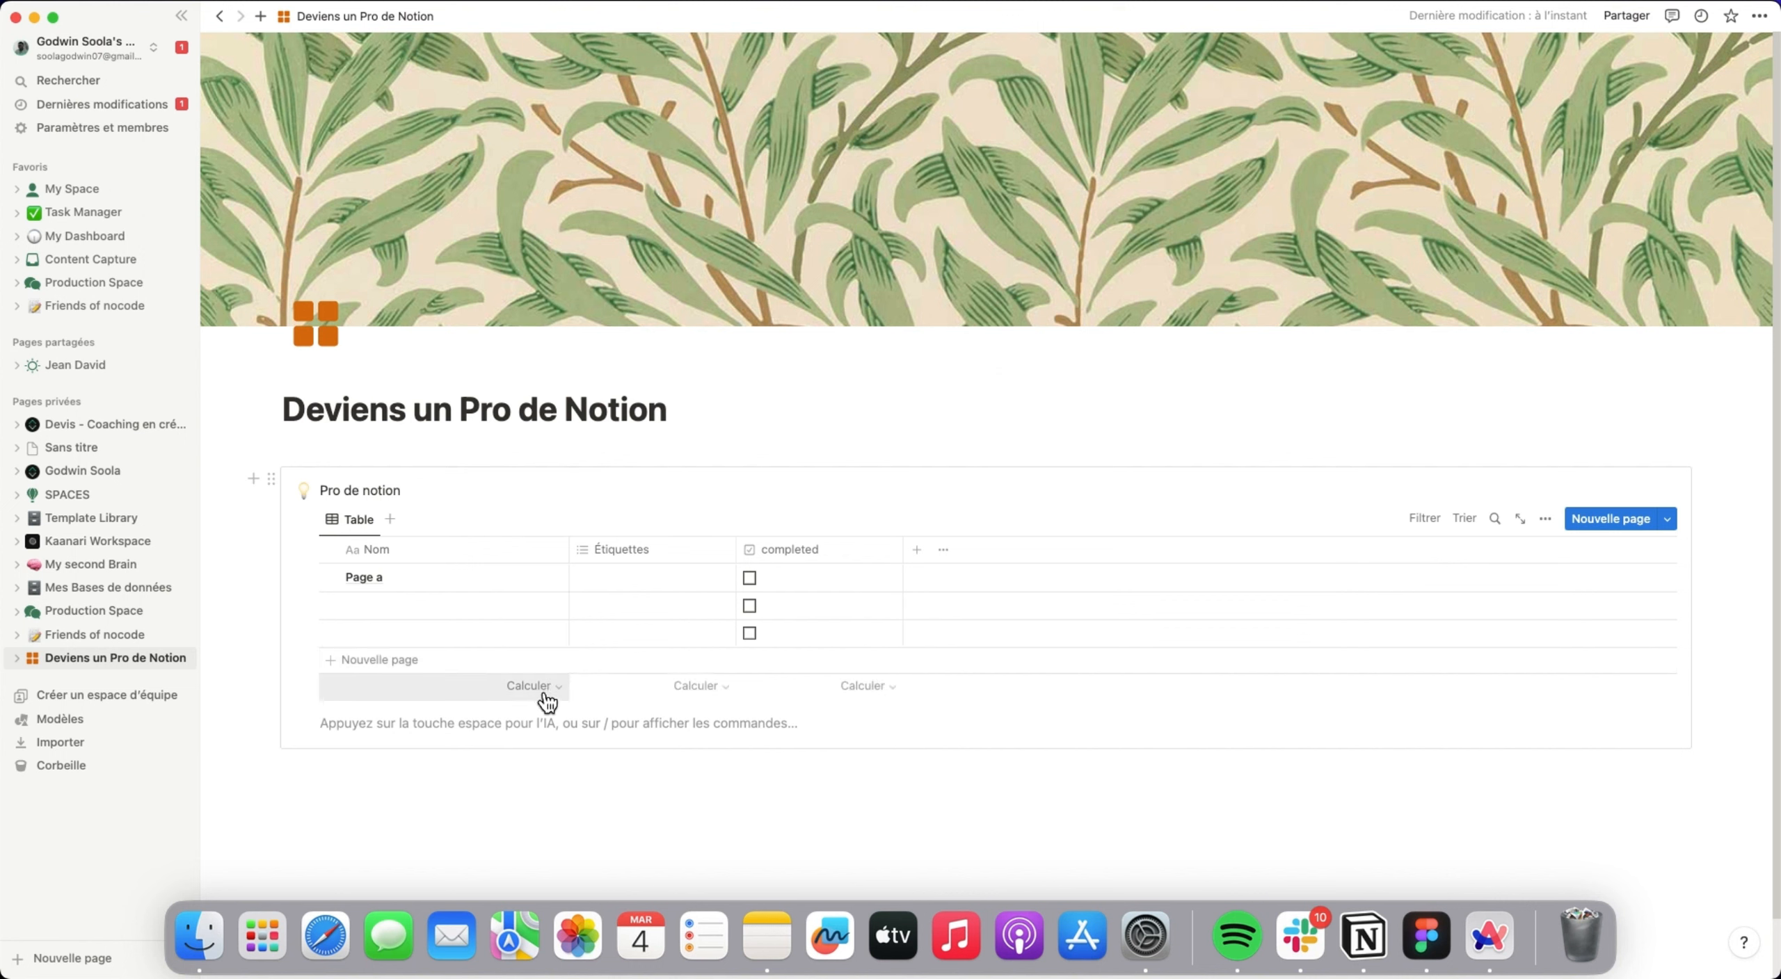
Look through the calculation choices for the Nom column and the table's view options.
left_click(548, 685)
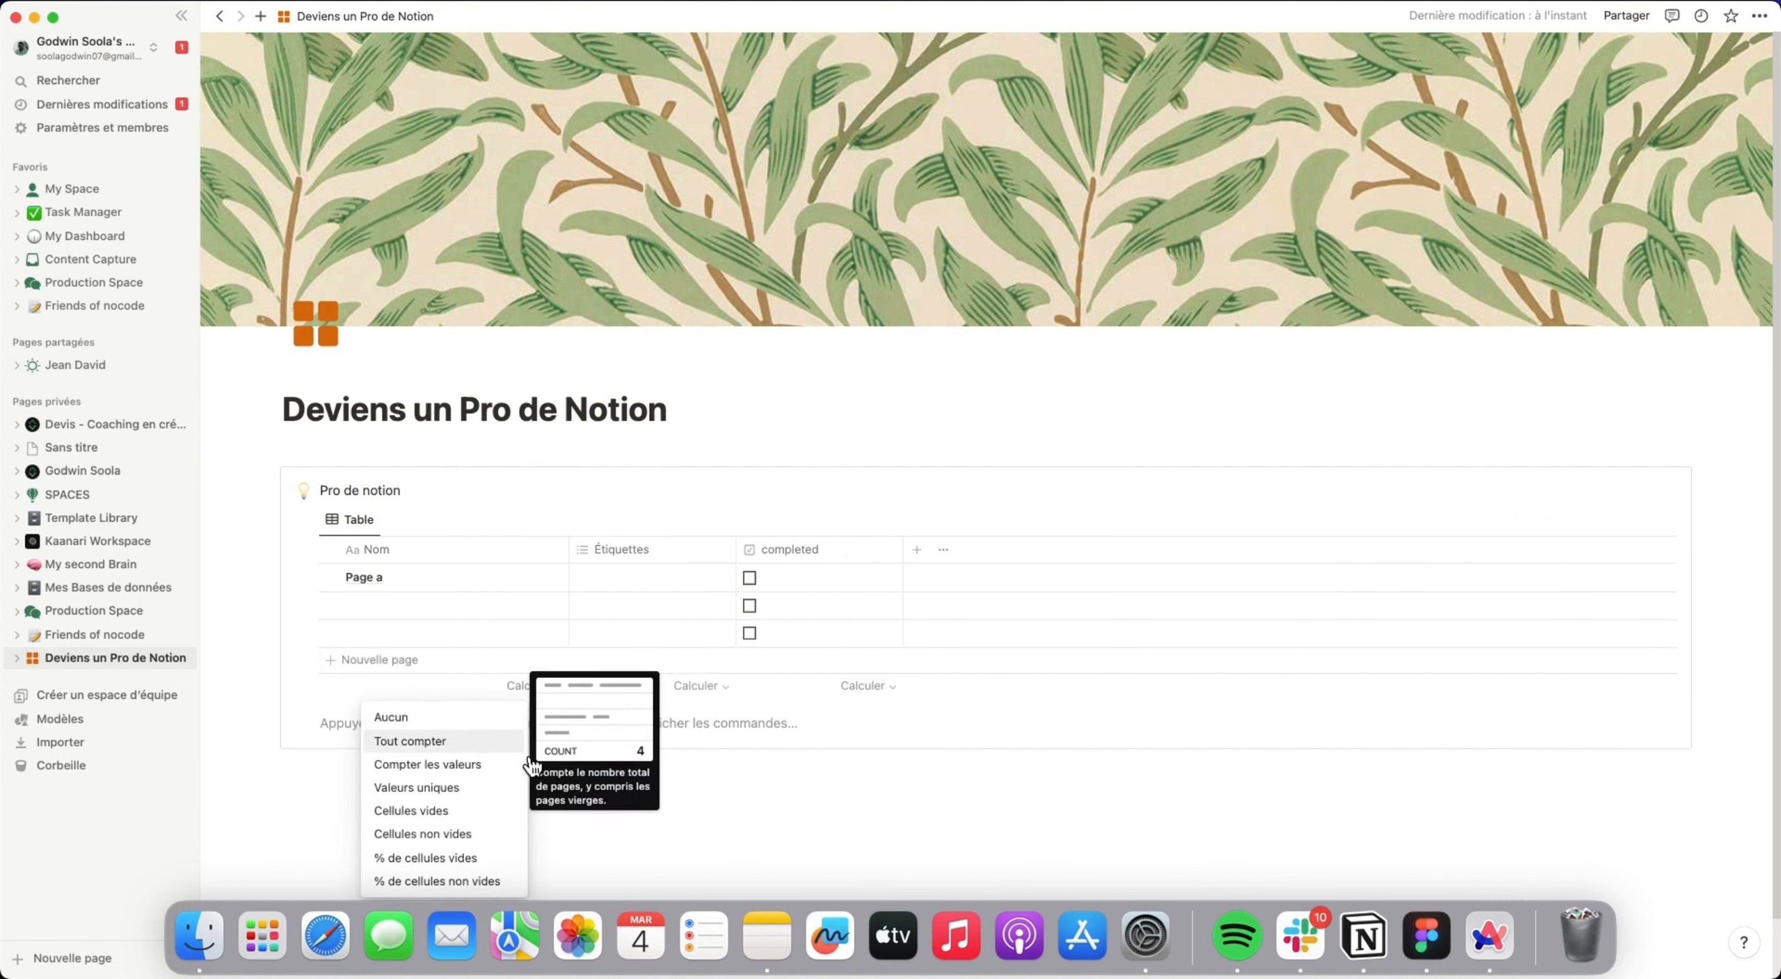
left_click(772, 755)
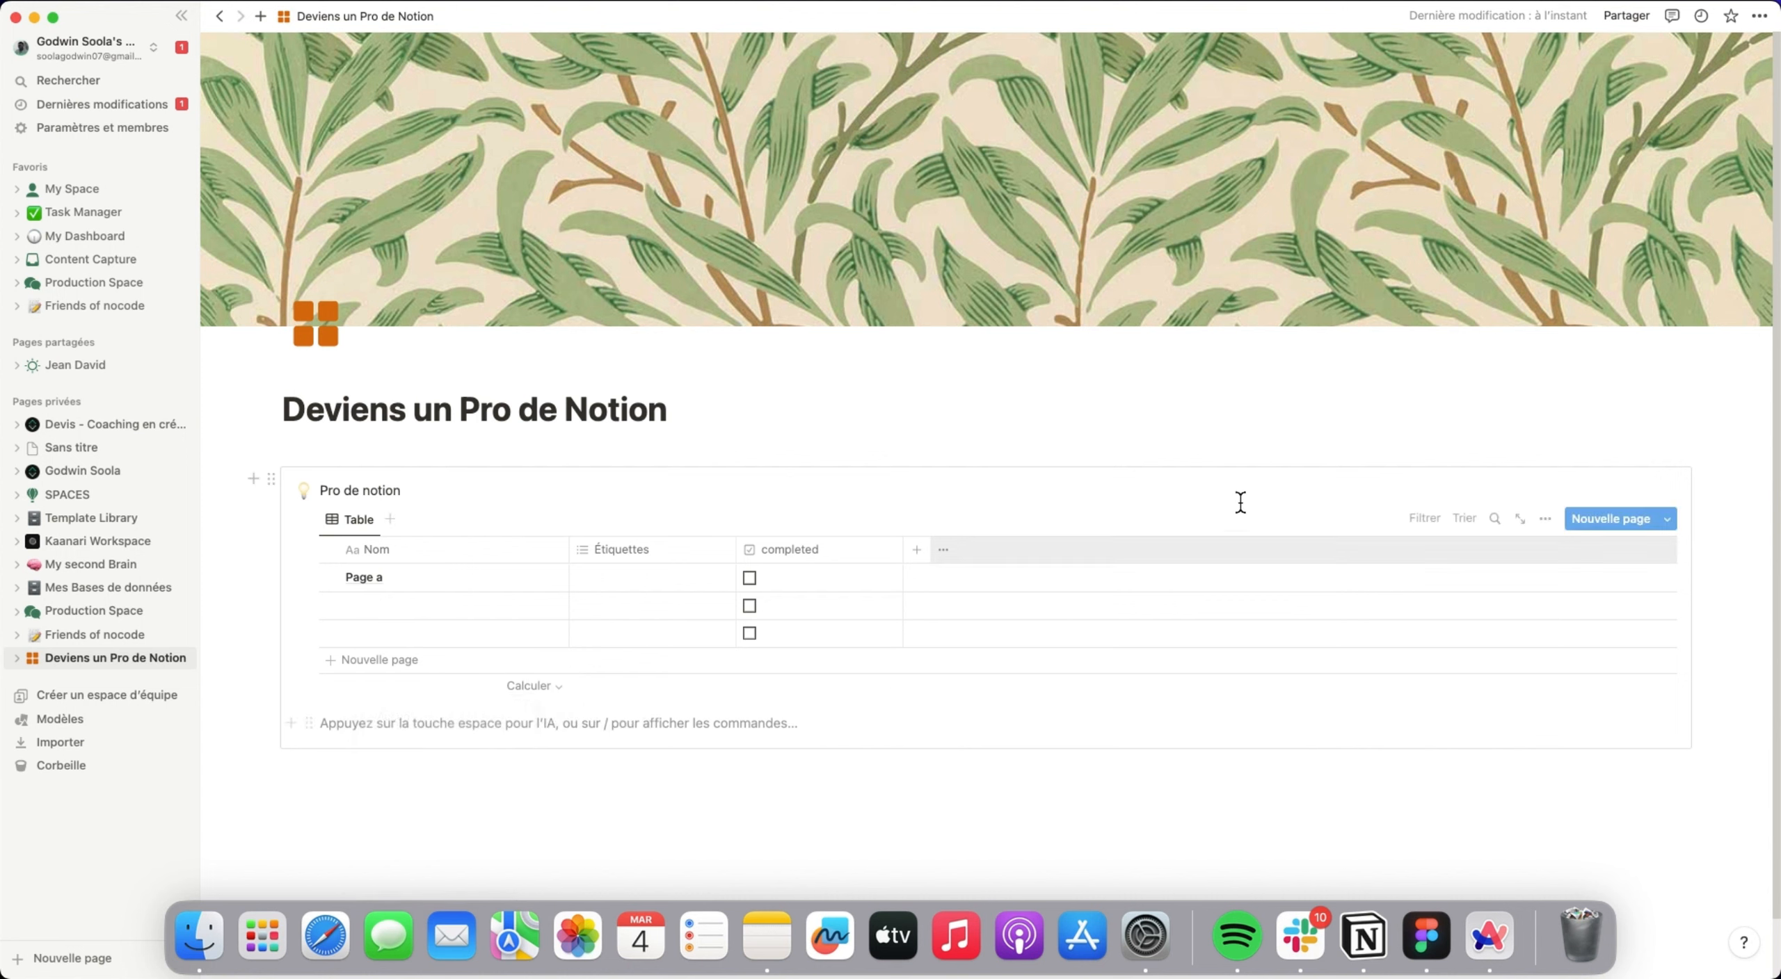
left_click(1546, 520)
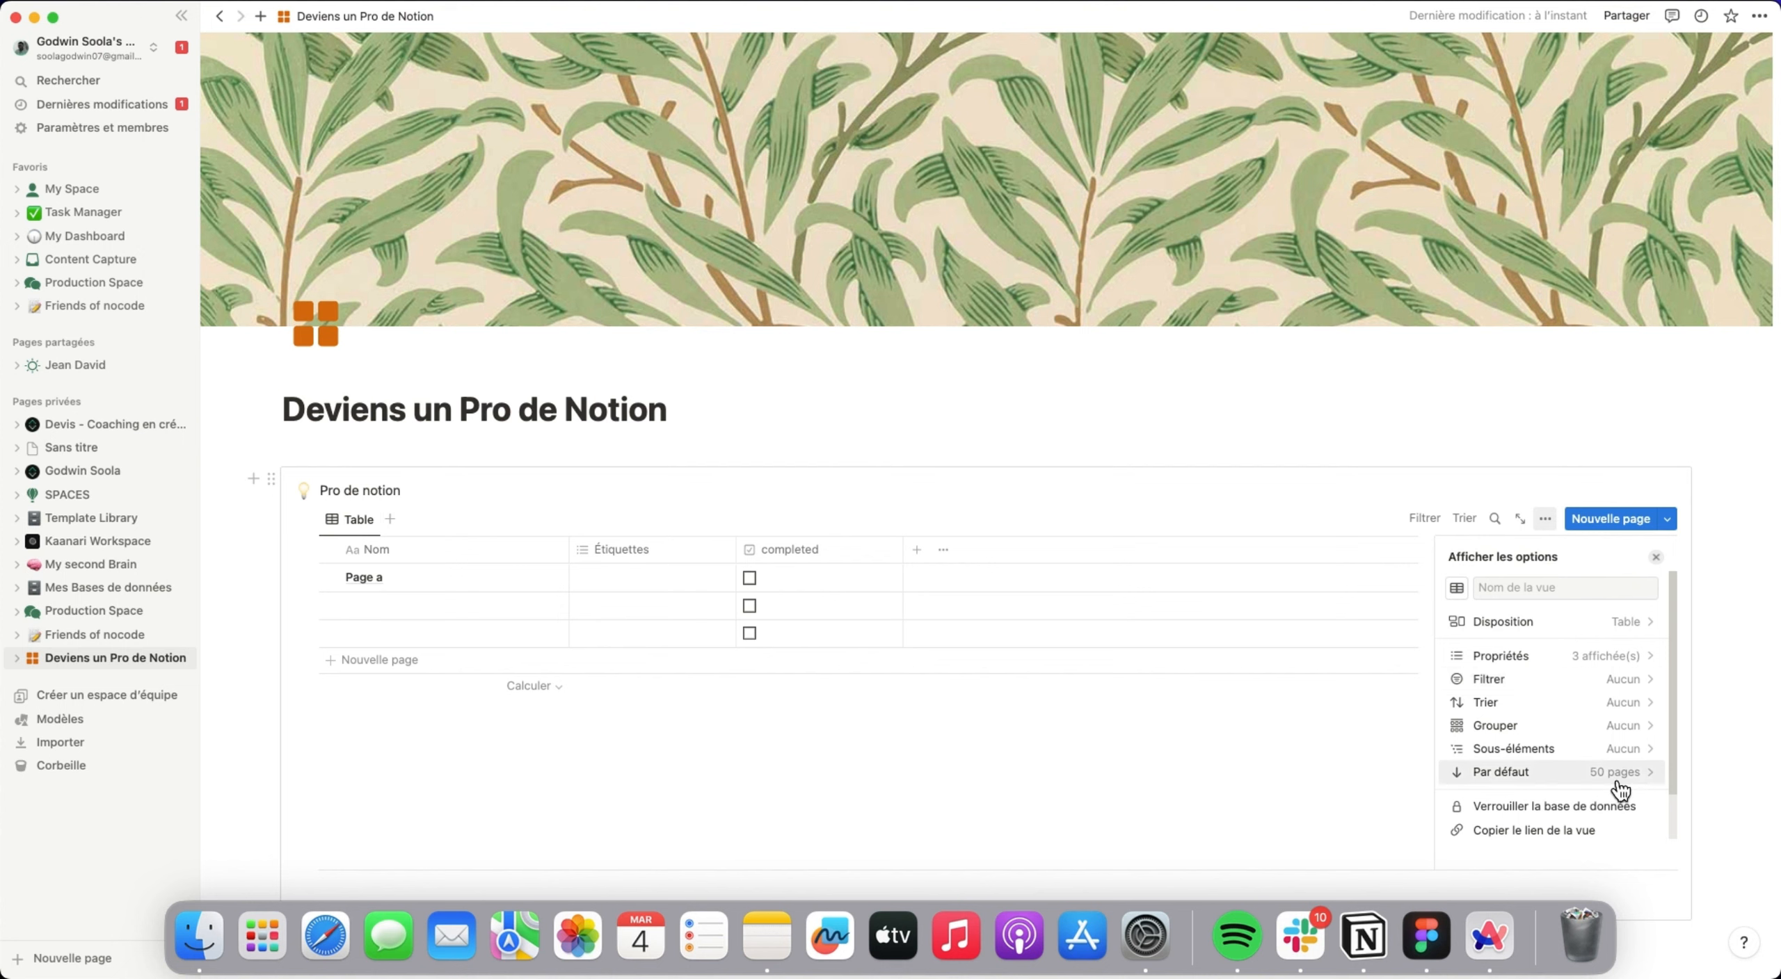
scroll(1565, 723, "down", 2)
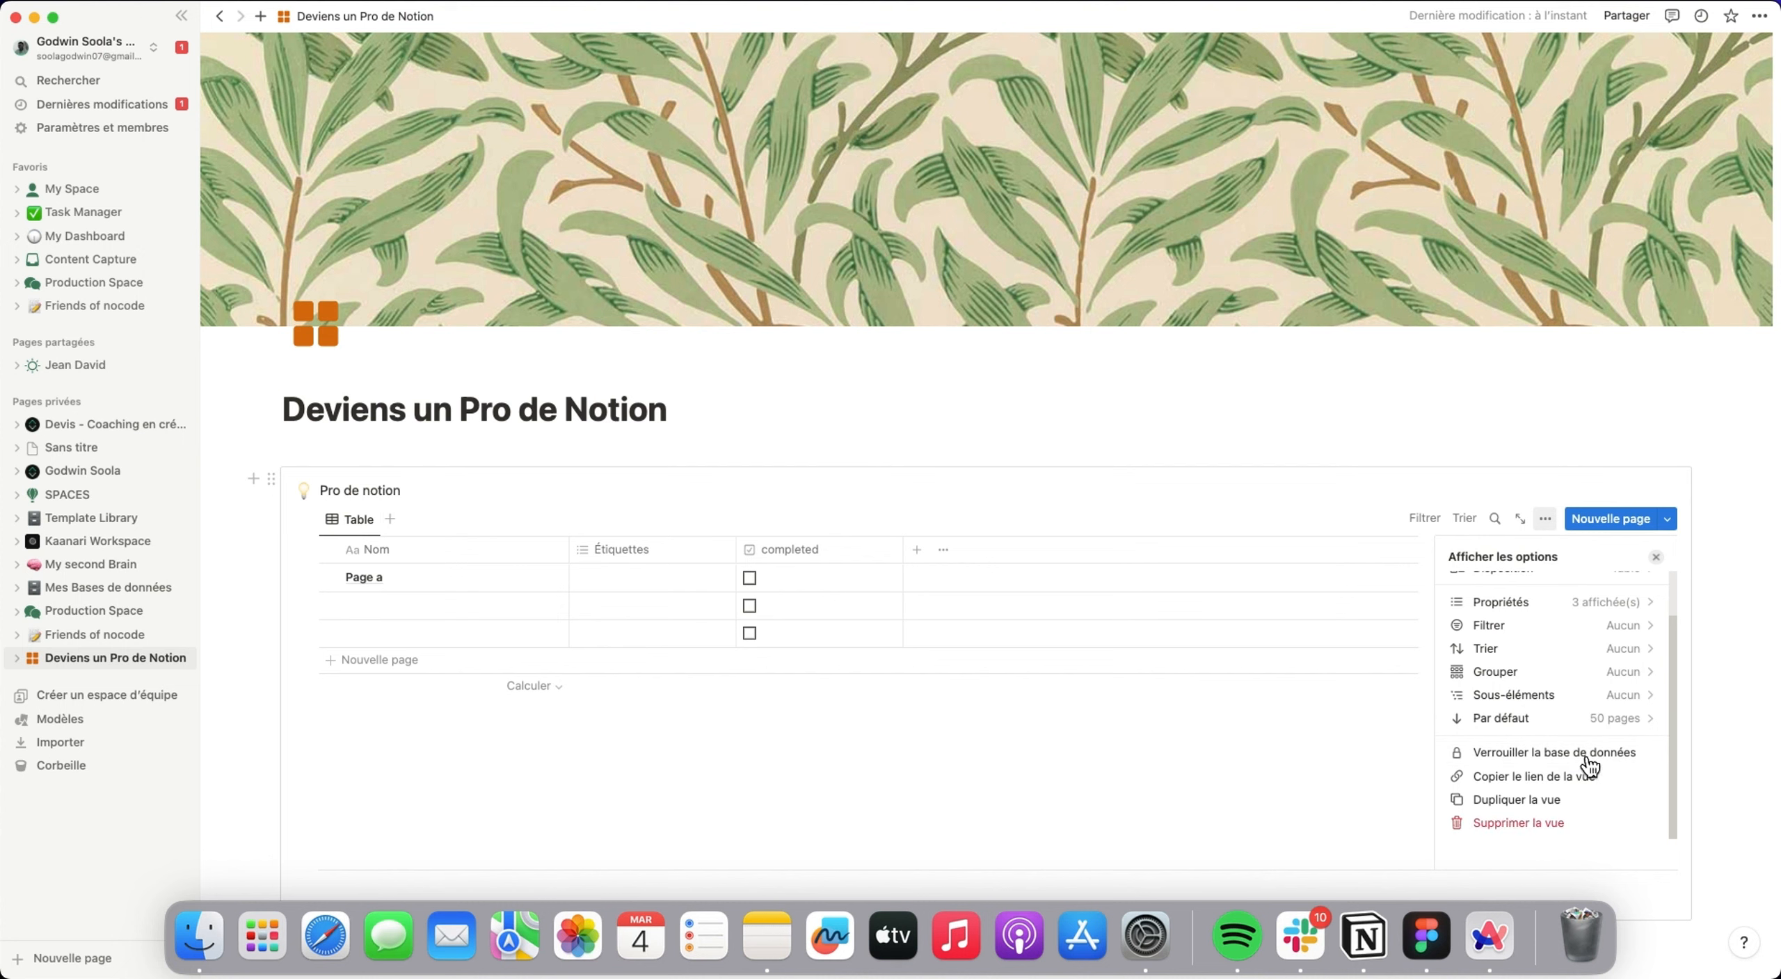
scroll(1572, 682, "up", 2)
left_click(1644, 633)
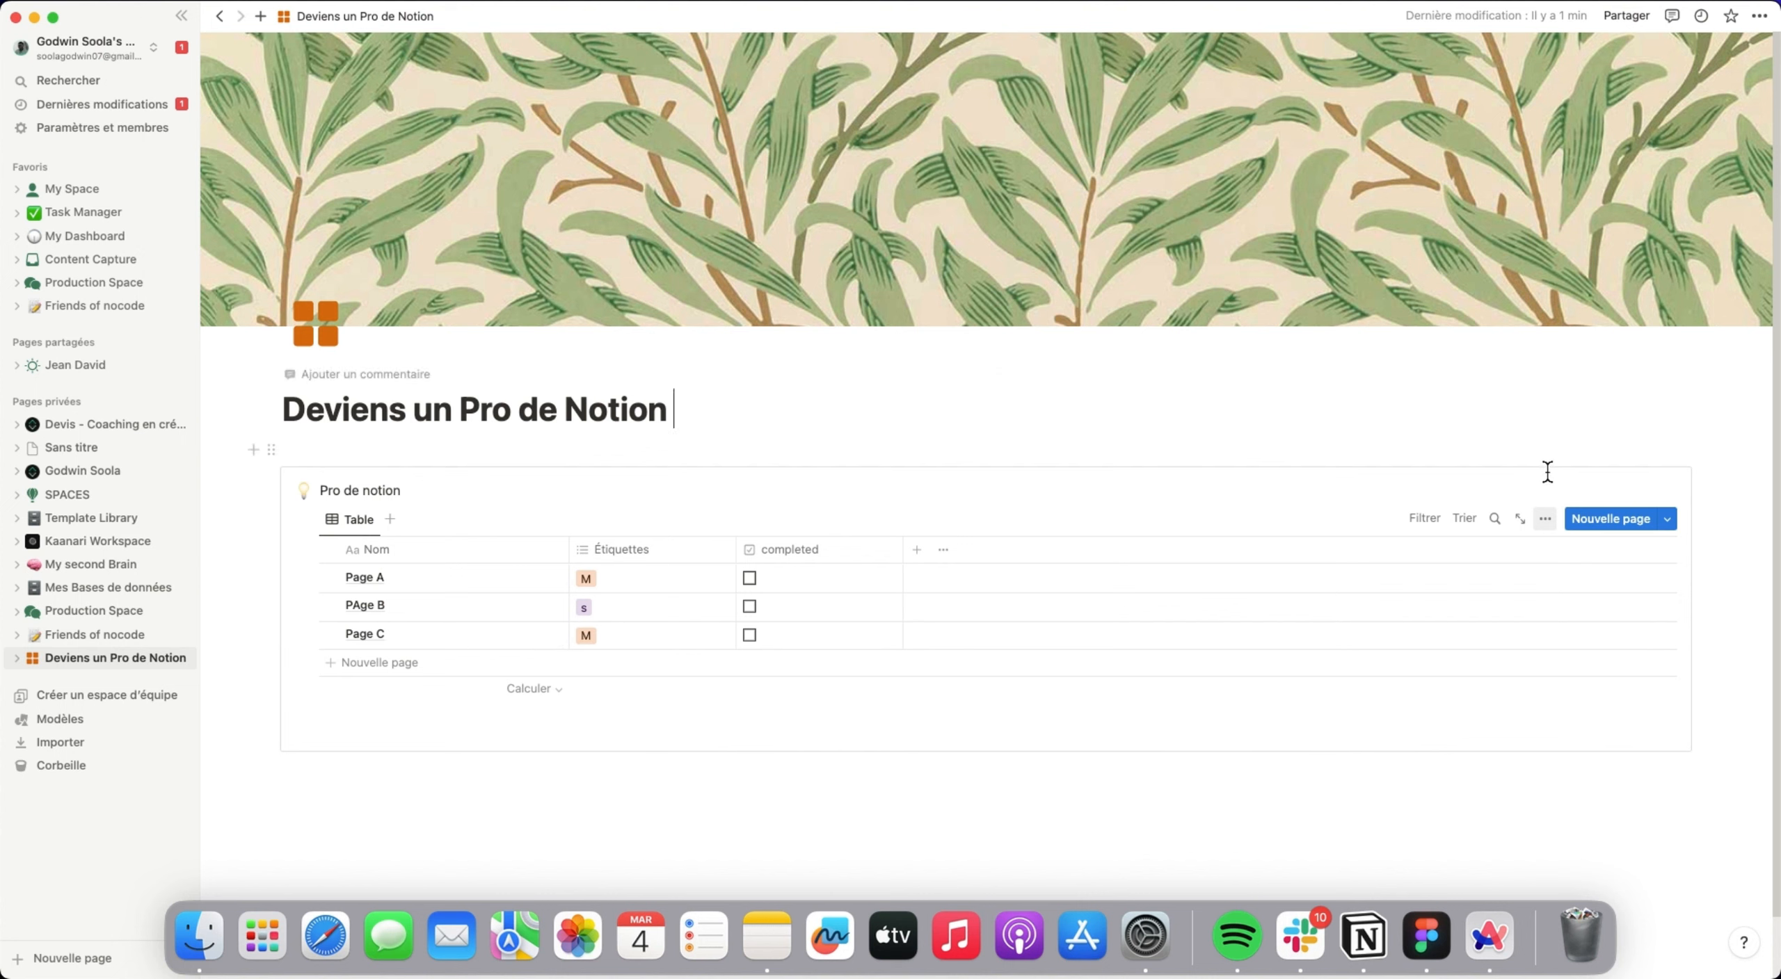
Preview the database in the Galerie, Liste, Calendrier, Kanban and Chronologie layouts, and return it to Table.
left_click(1546, 519)
left_click(1583, 619)
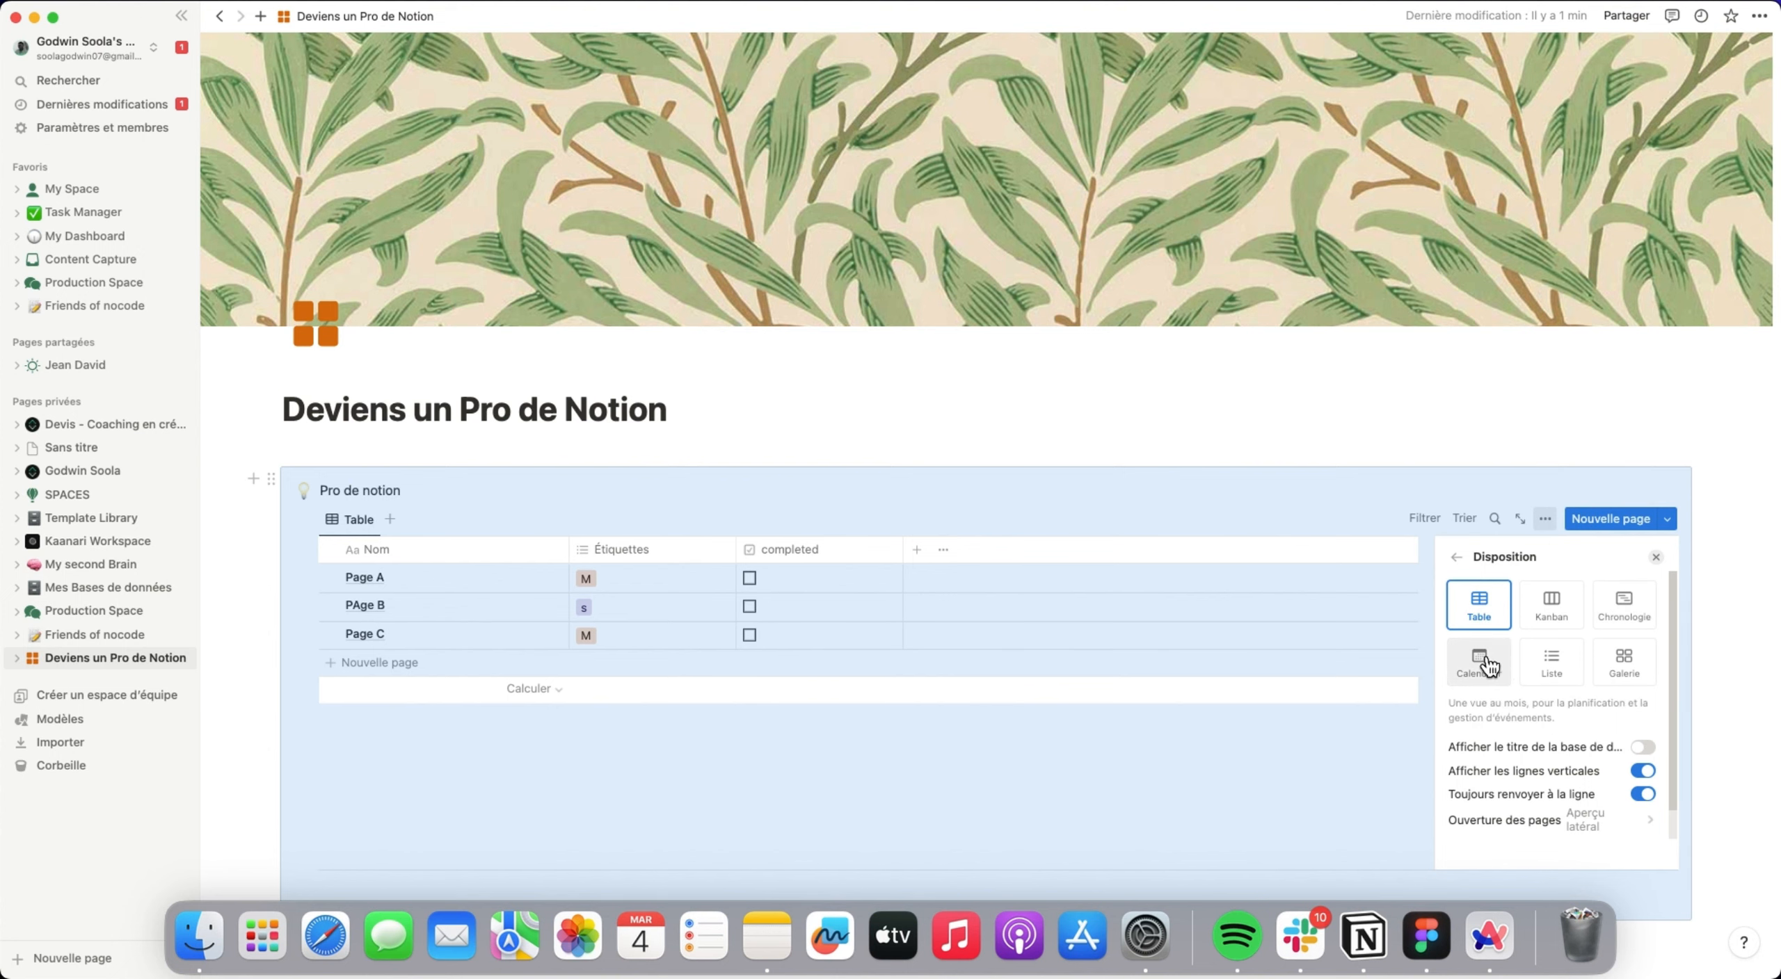
left_click(1627, 662)
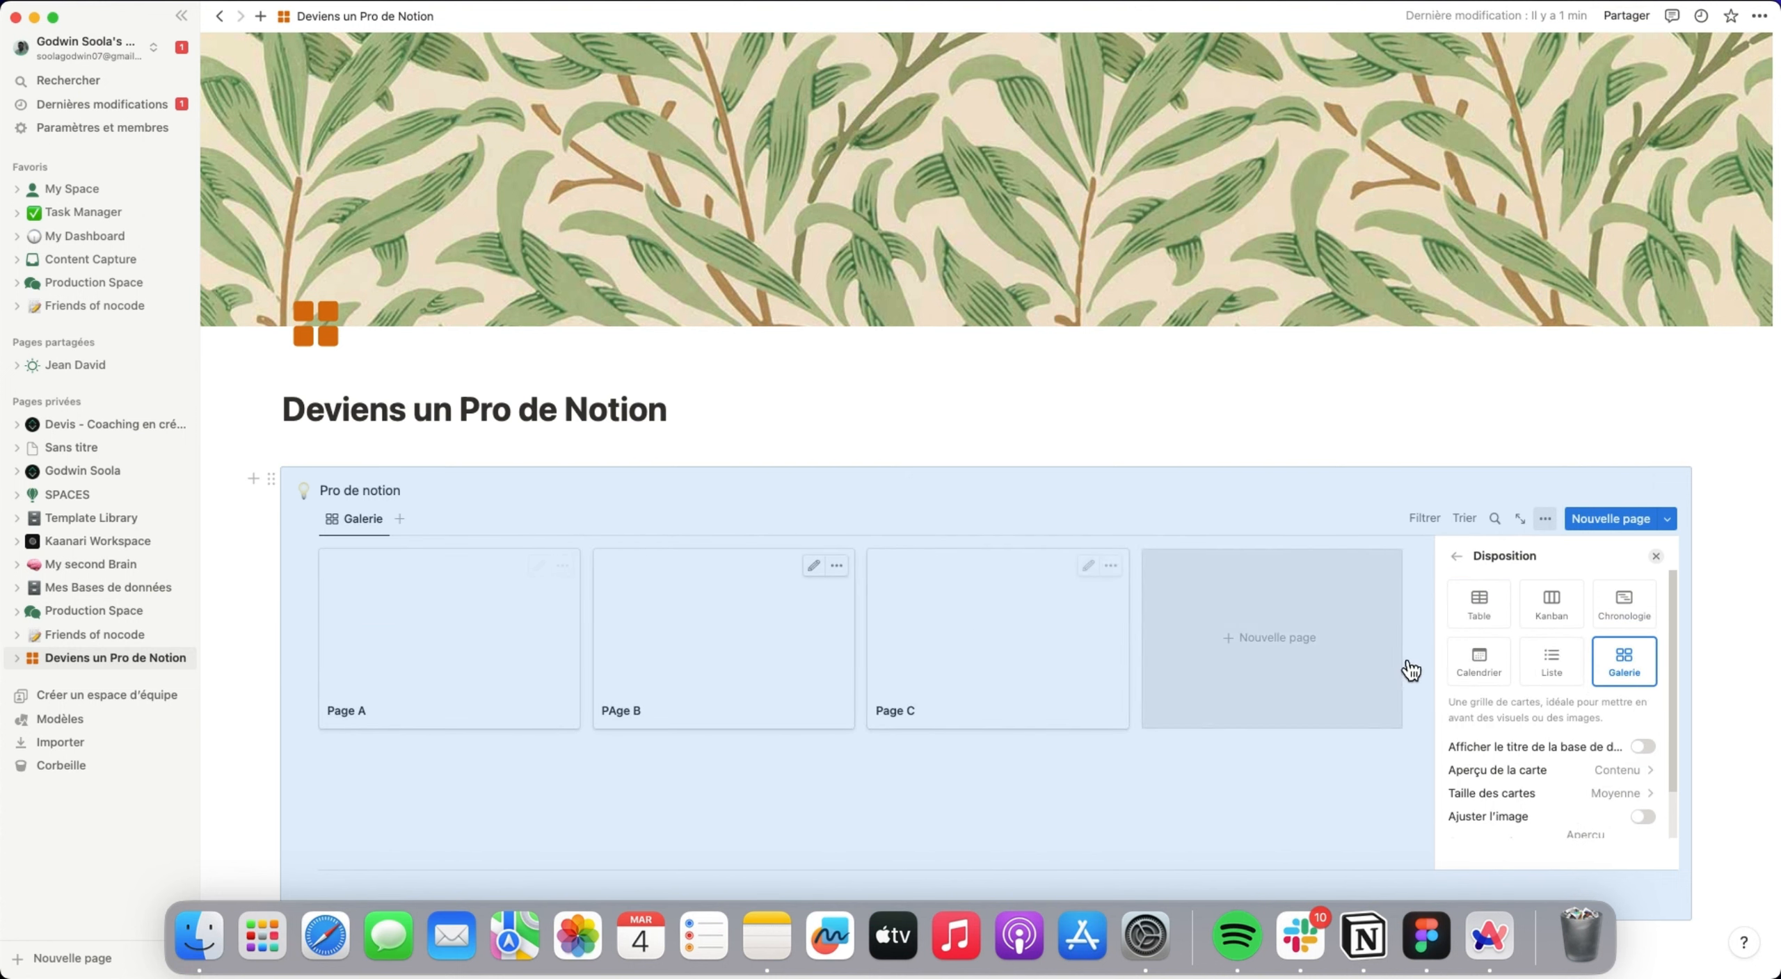
left_click(1551, 664)
left_click(1479, 664)
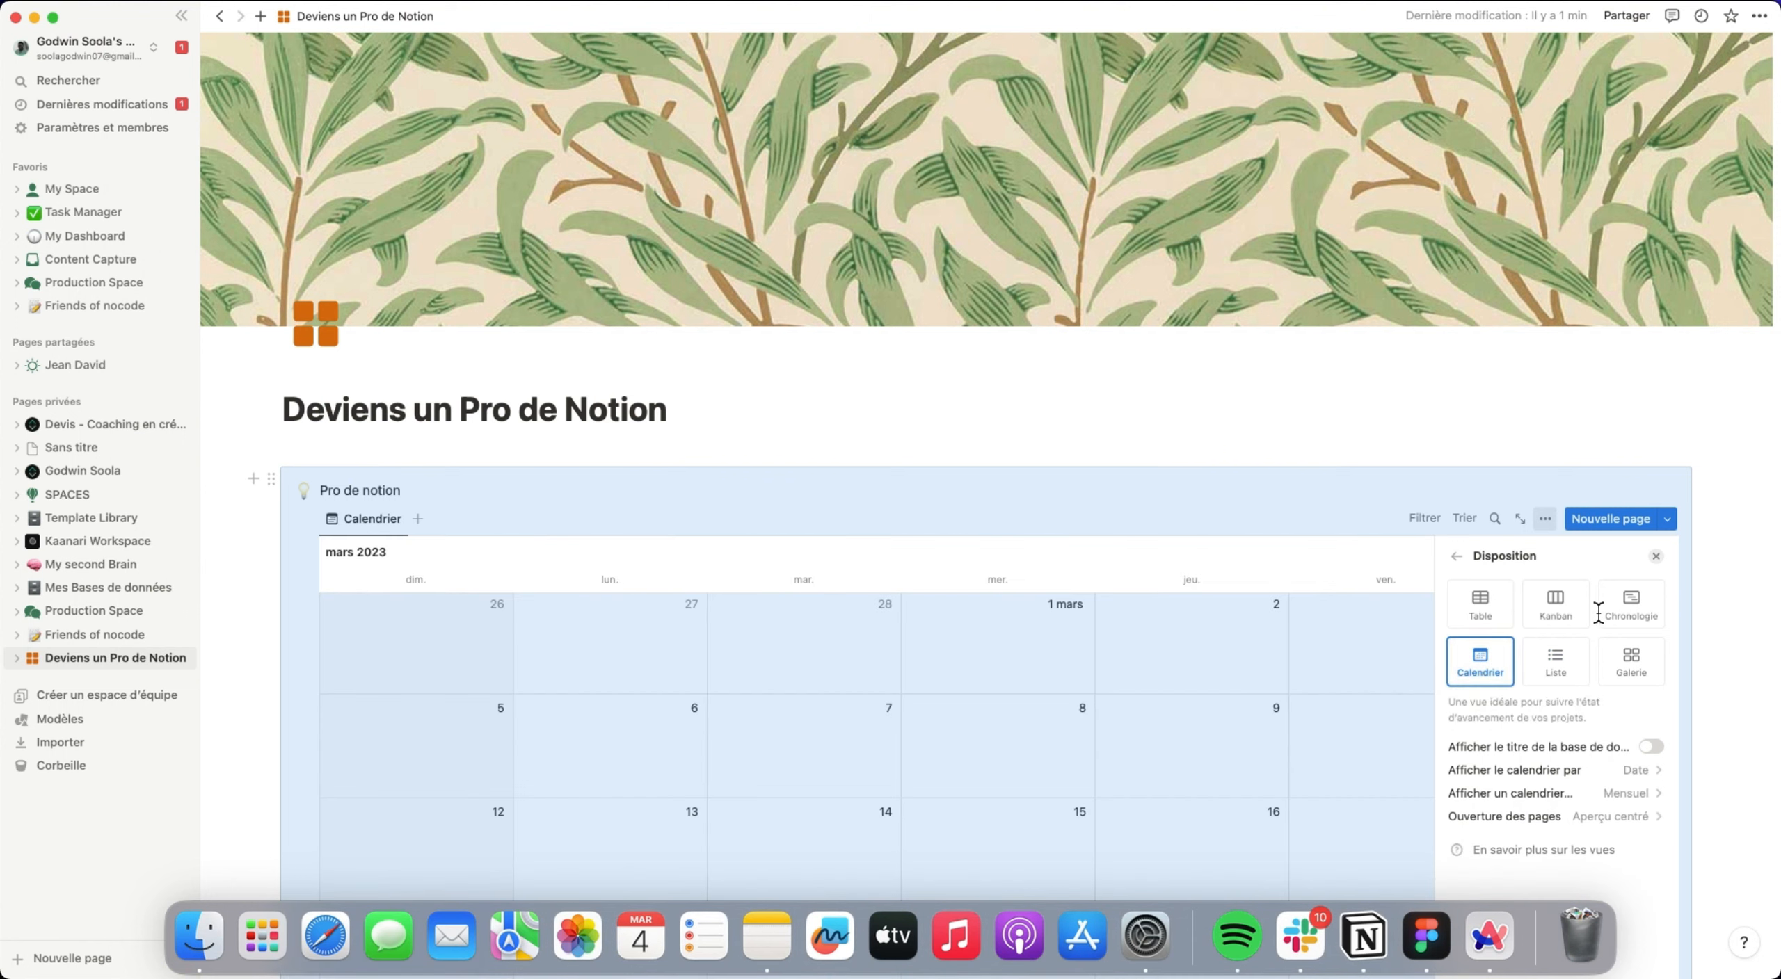
left_click(1565, 615)
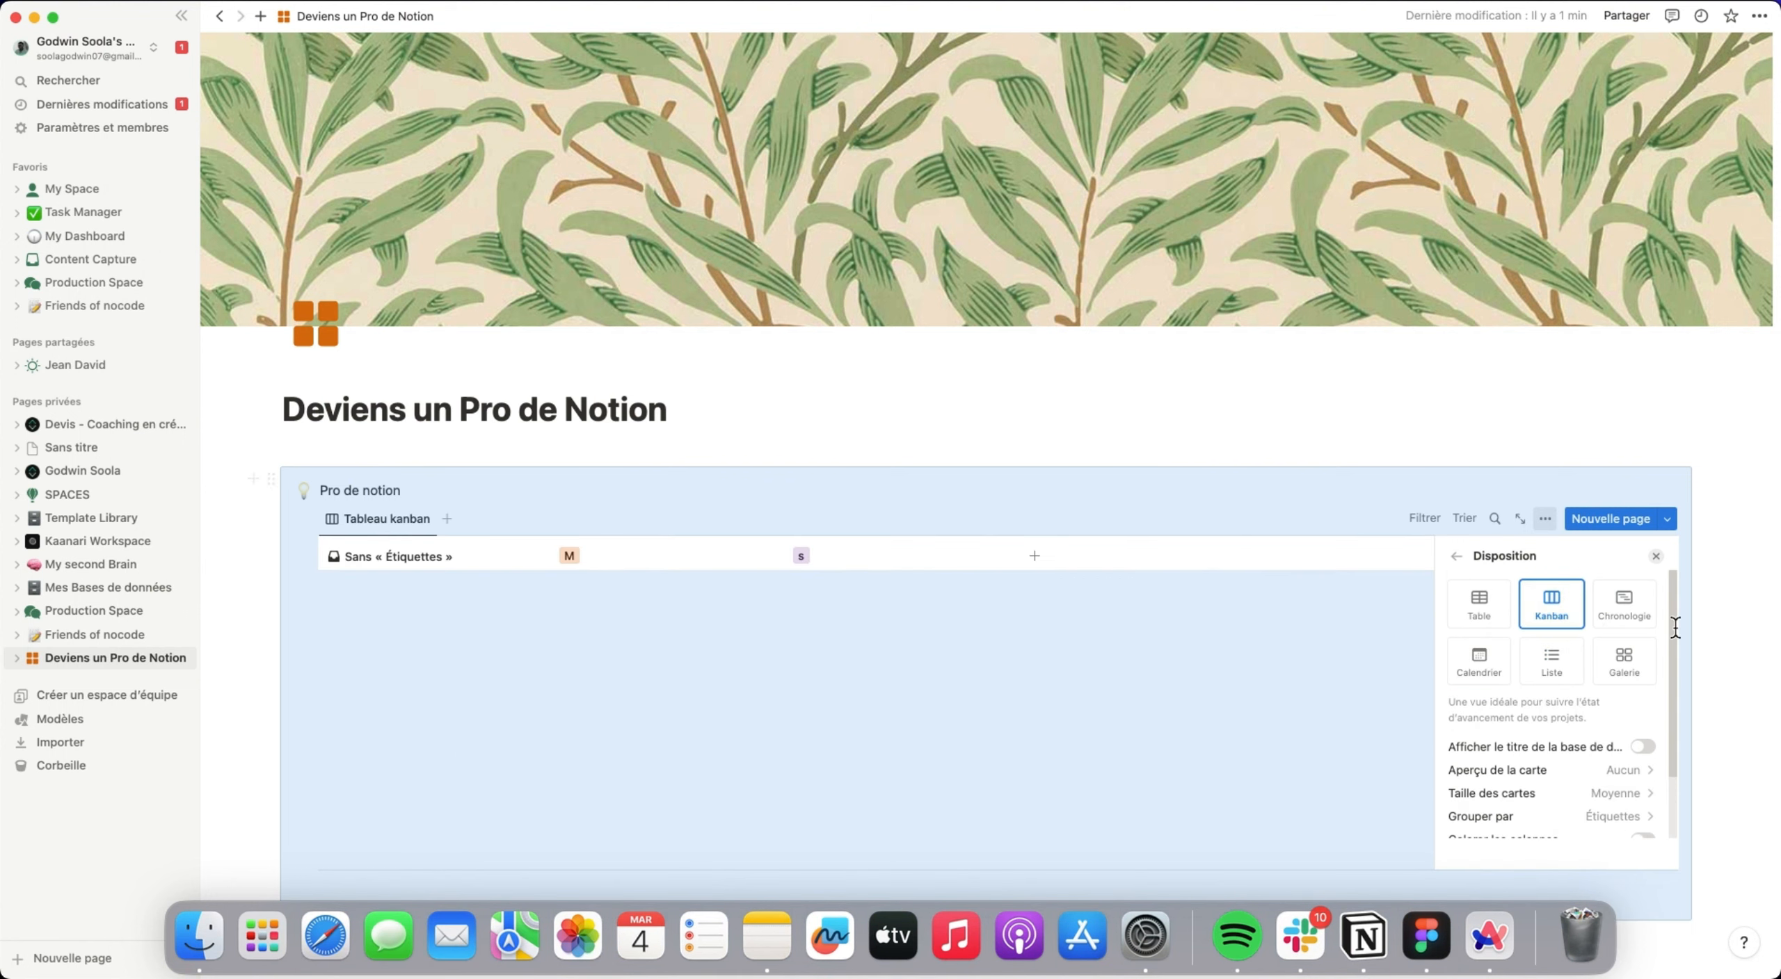
left_click(1628, 612)
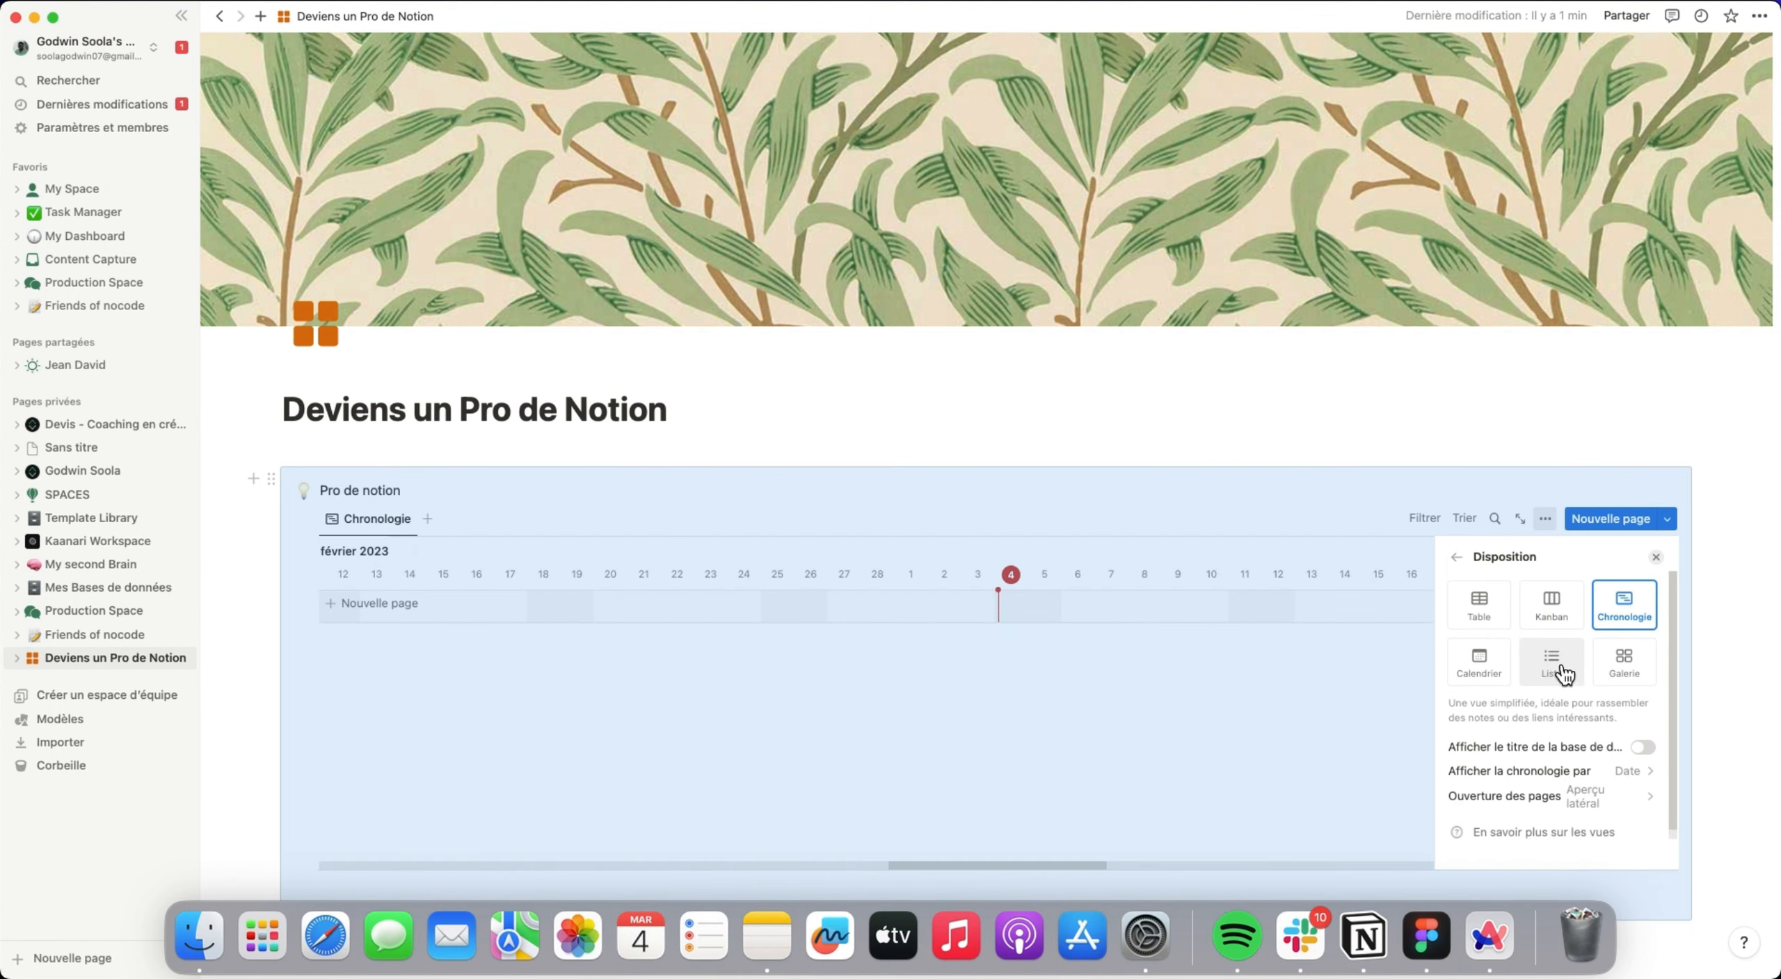
left_click(1479, 665)
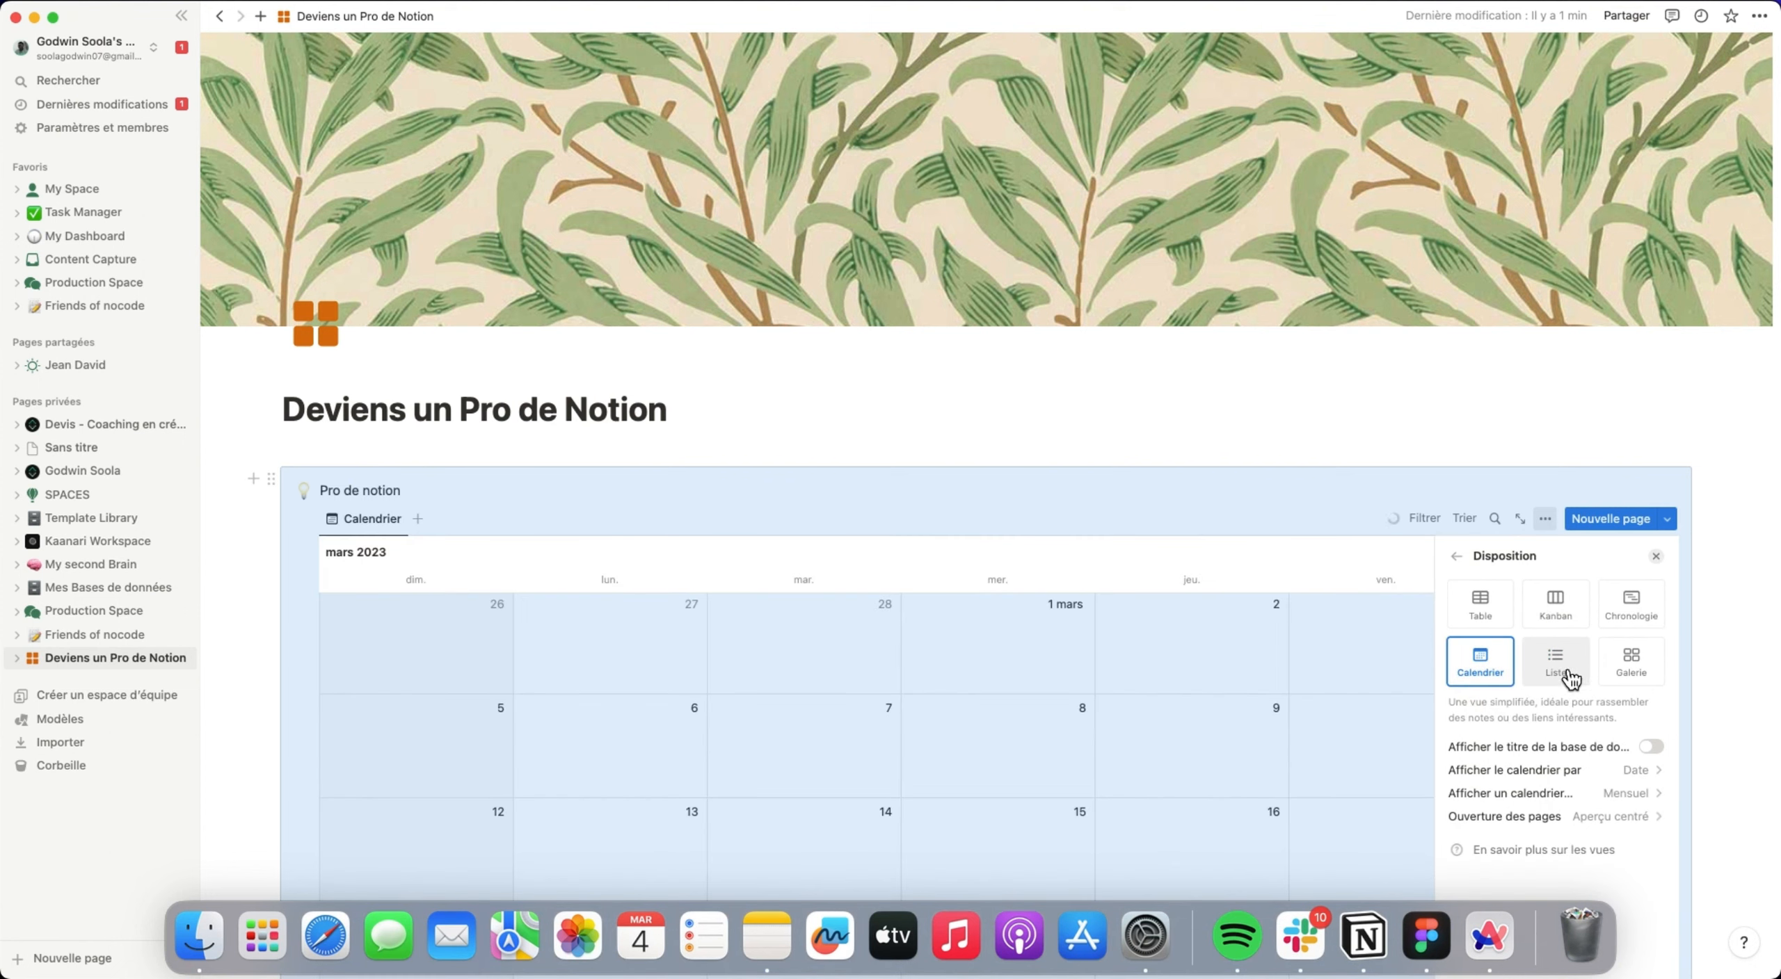
left_click(1630, 661)
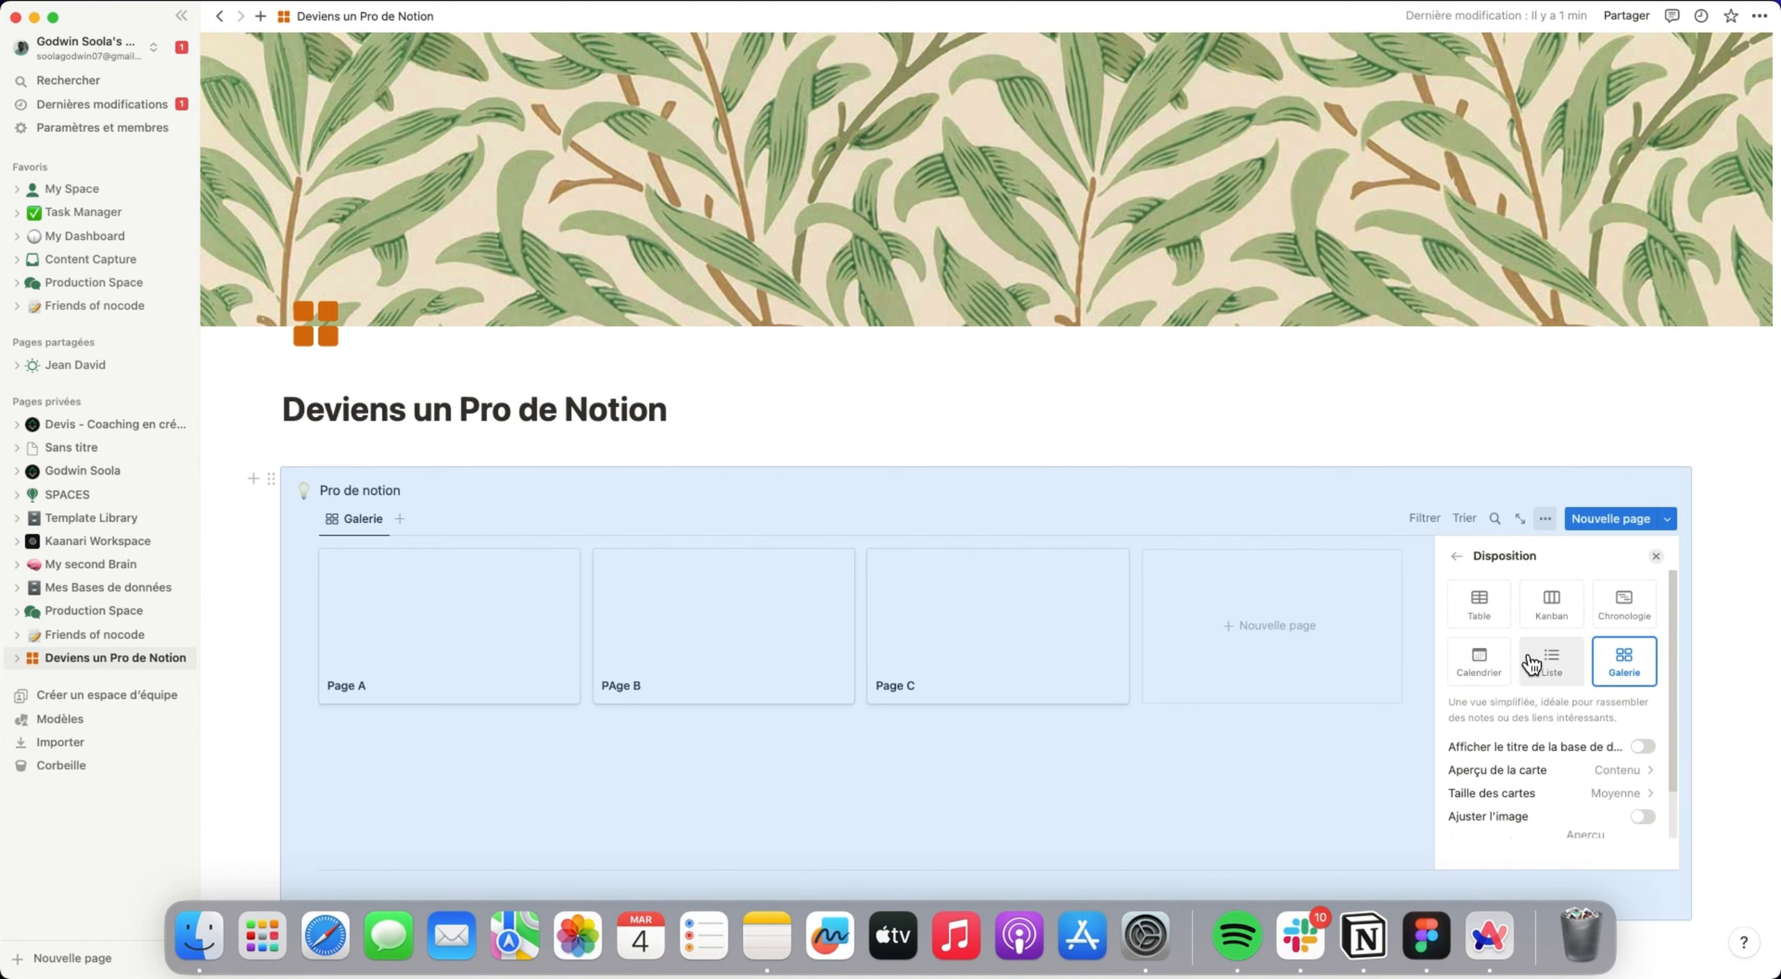
left_click(1490, 607)
left_click(1490, 413)
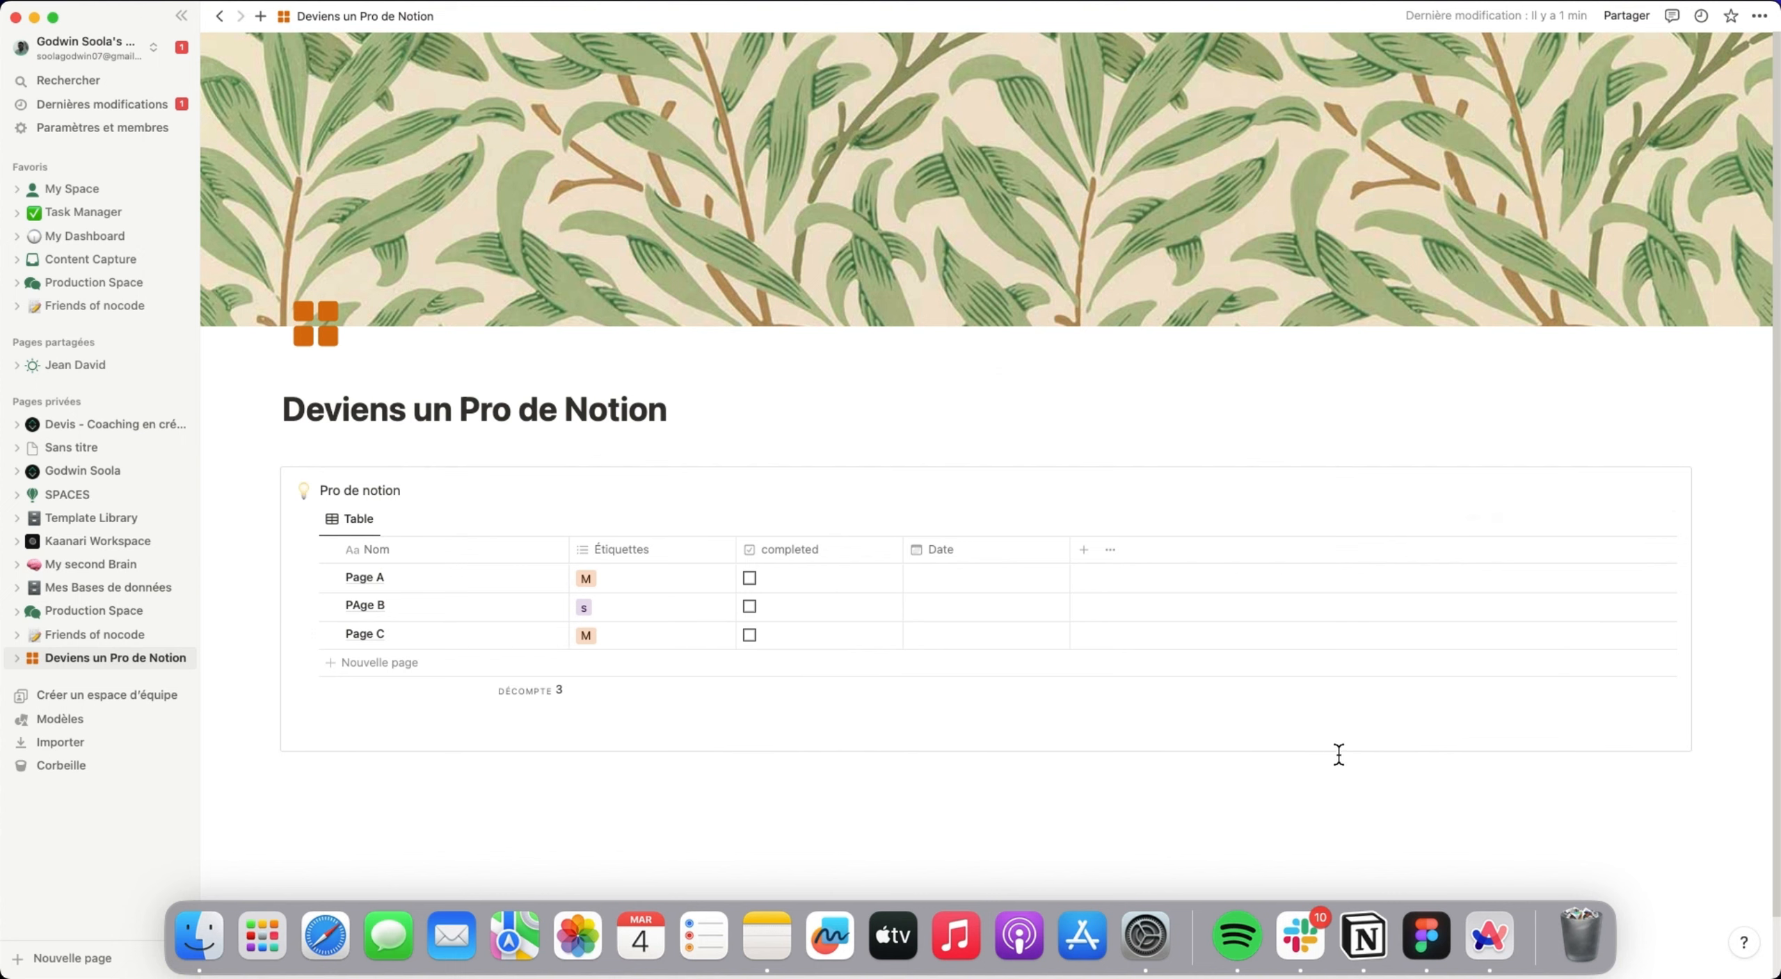
Examine the Disposition settings of the Table view down to the page opening option, and close them.
left_click(1545, 519)
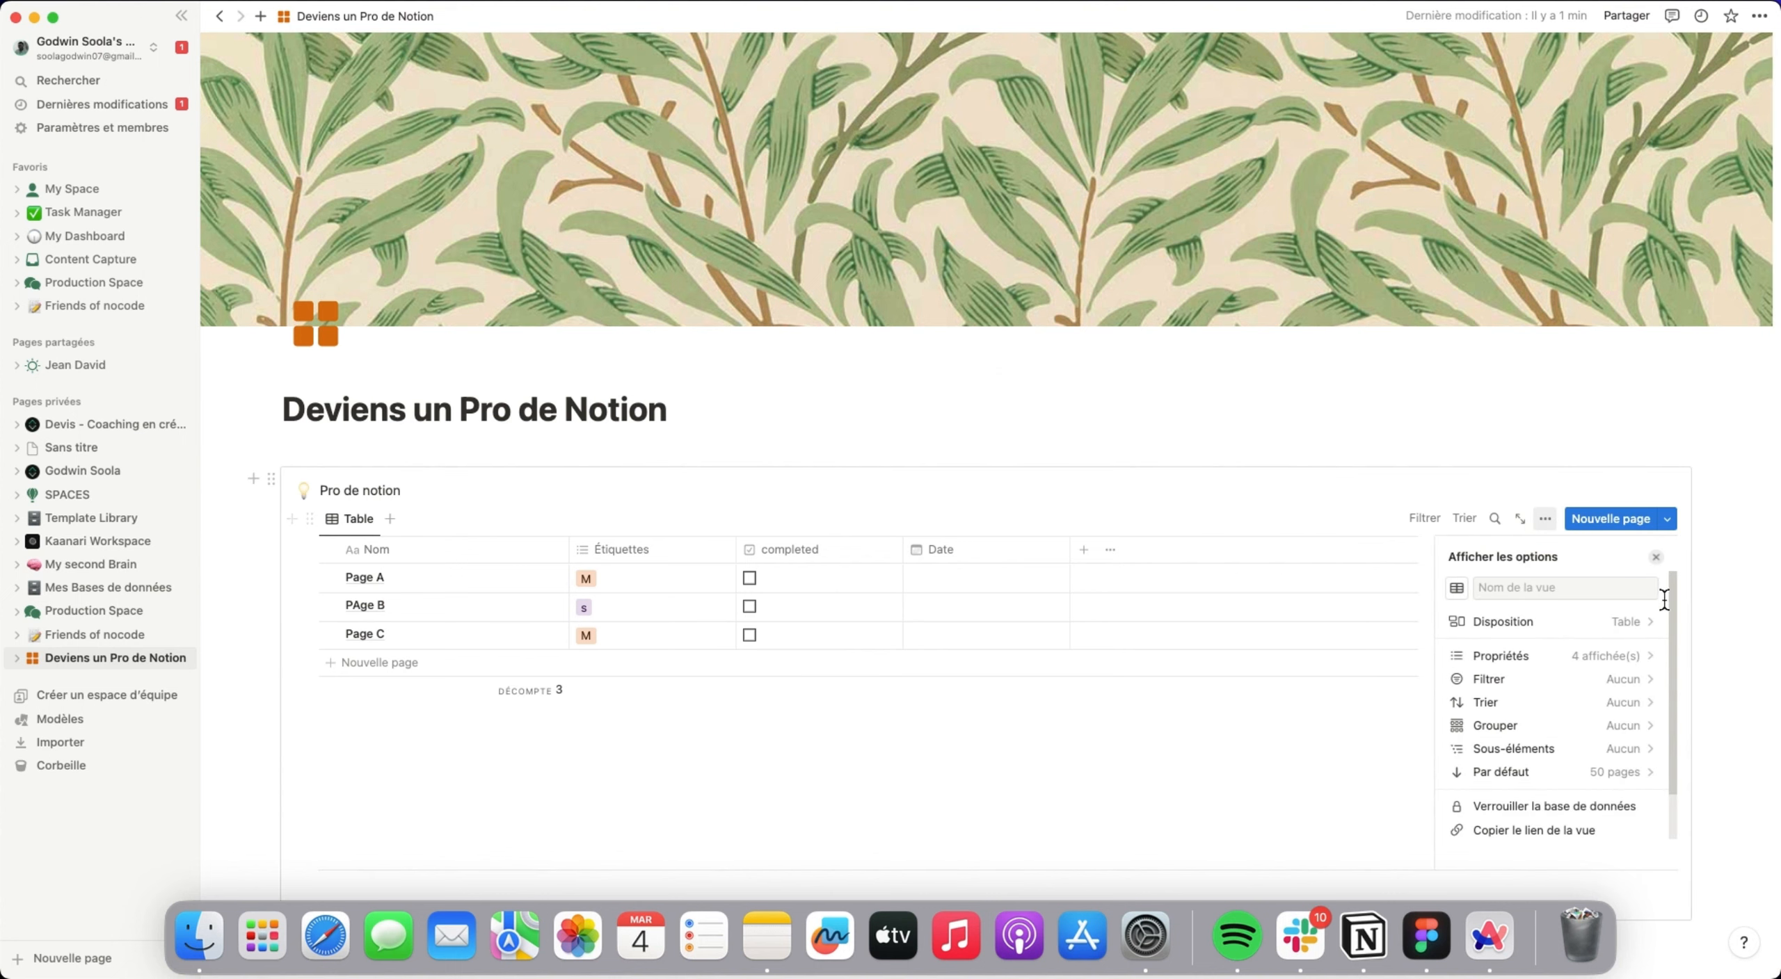
left_click(1650, 635)
scroll(1589, 800, "down", 1)
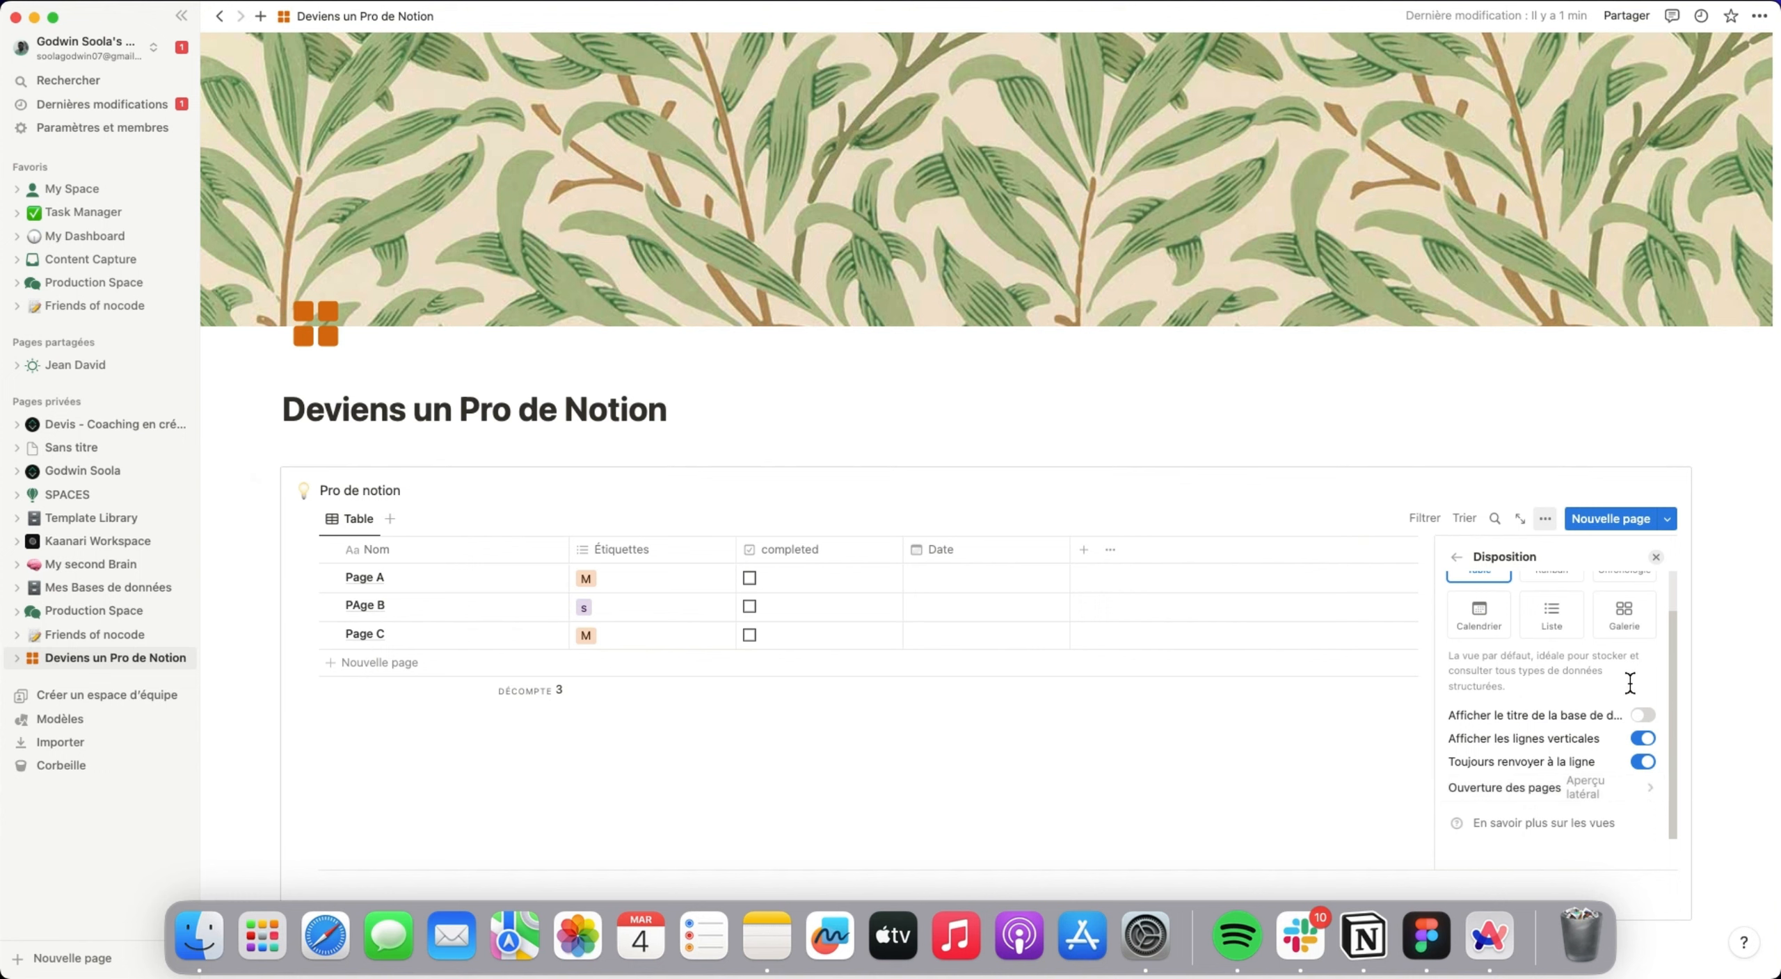
scroll(1614, 723, "up", 2)
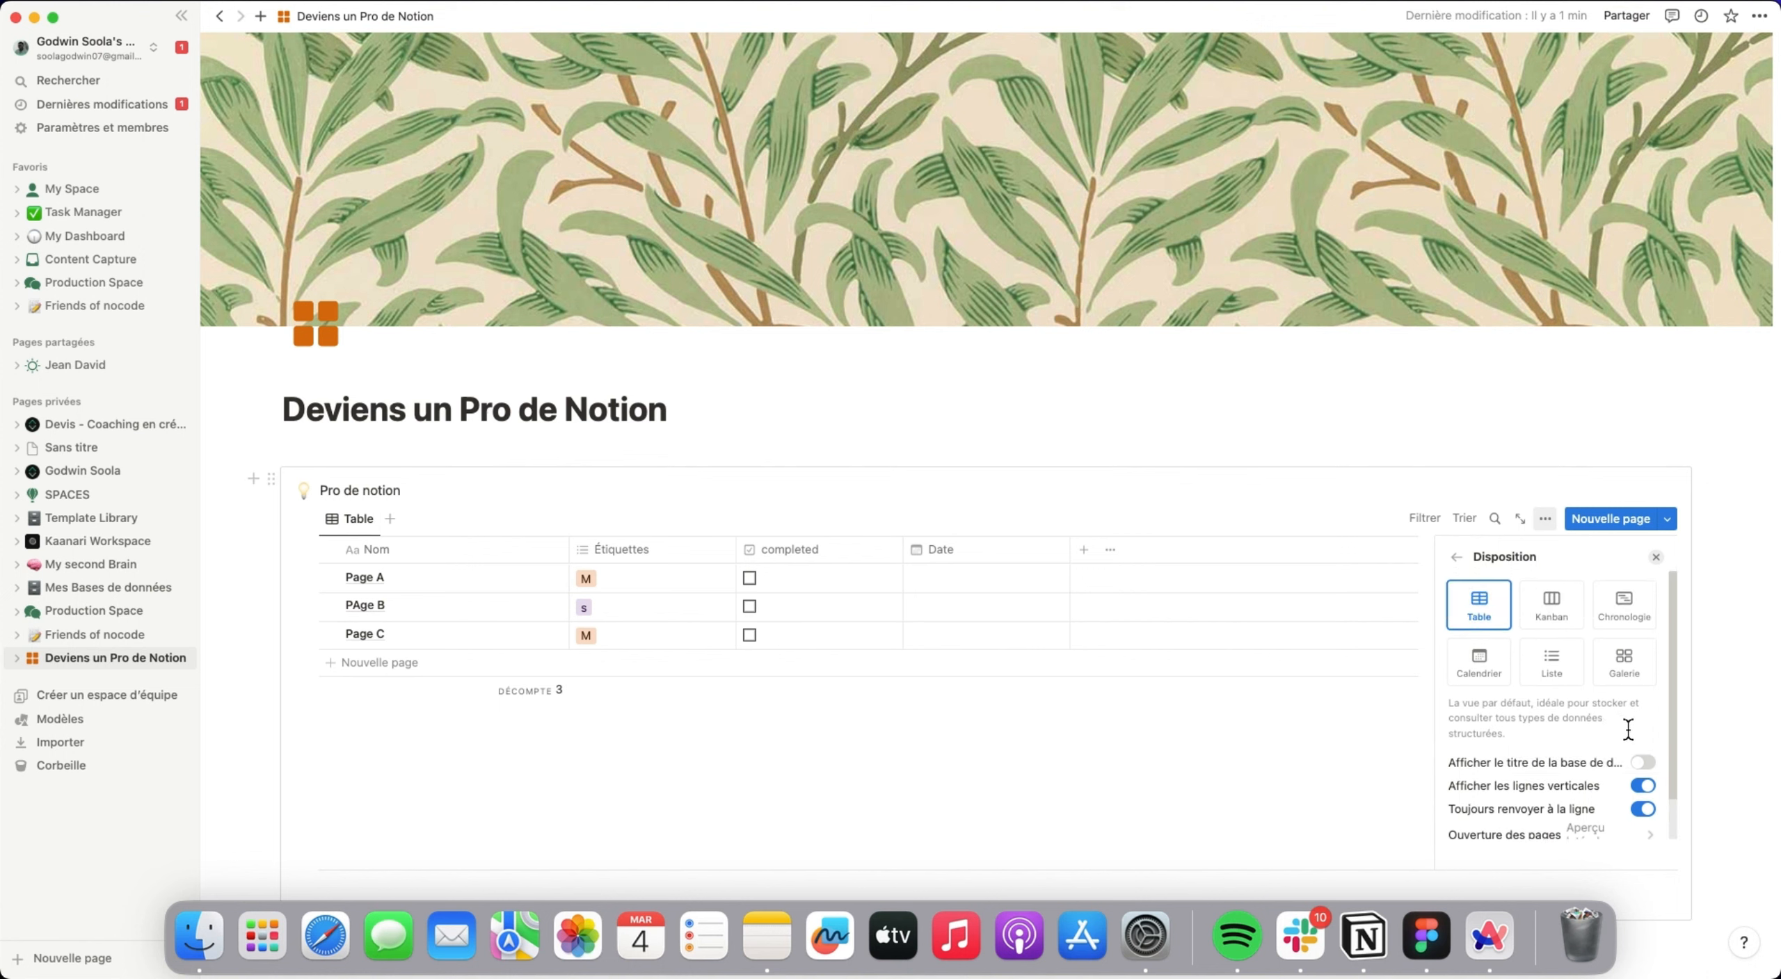
left_click(1445, 451)
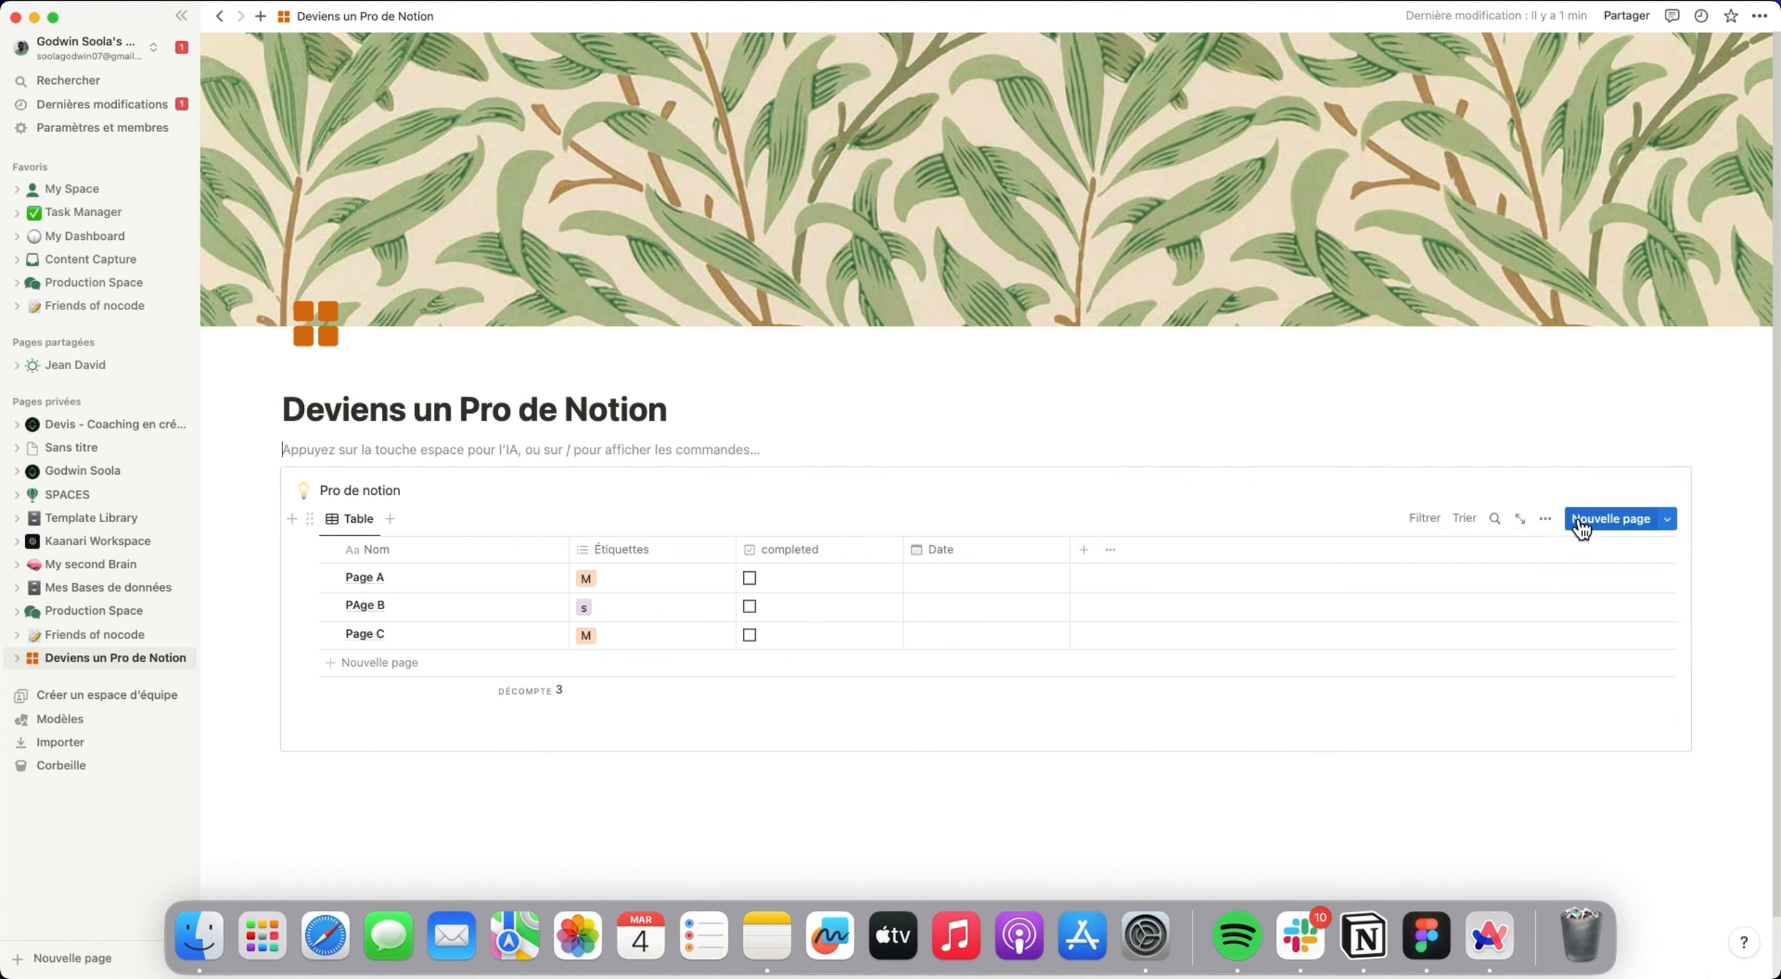
Check which properties the database can be filtered by, and close the filter list without adding one.
left_click(1431, 518)
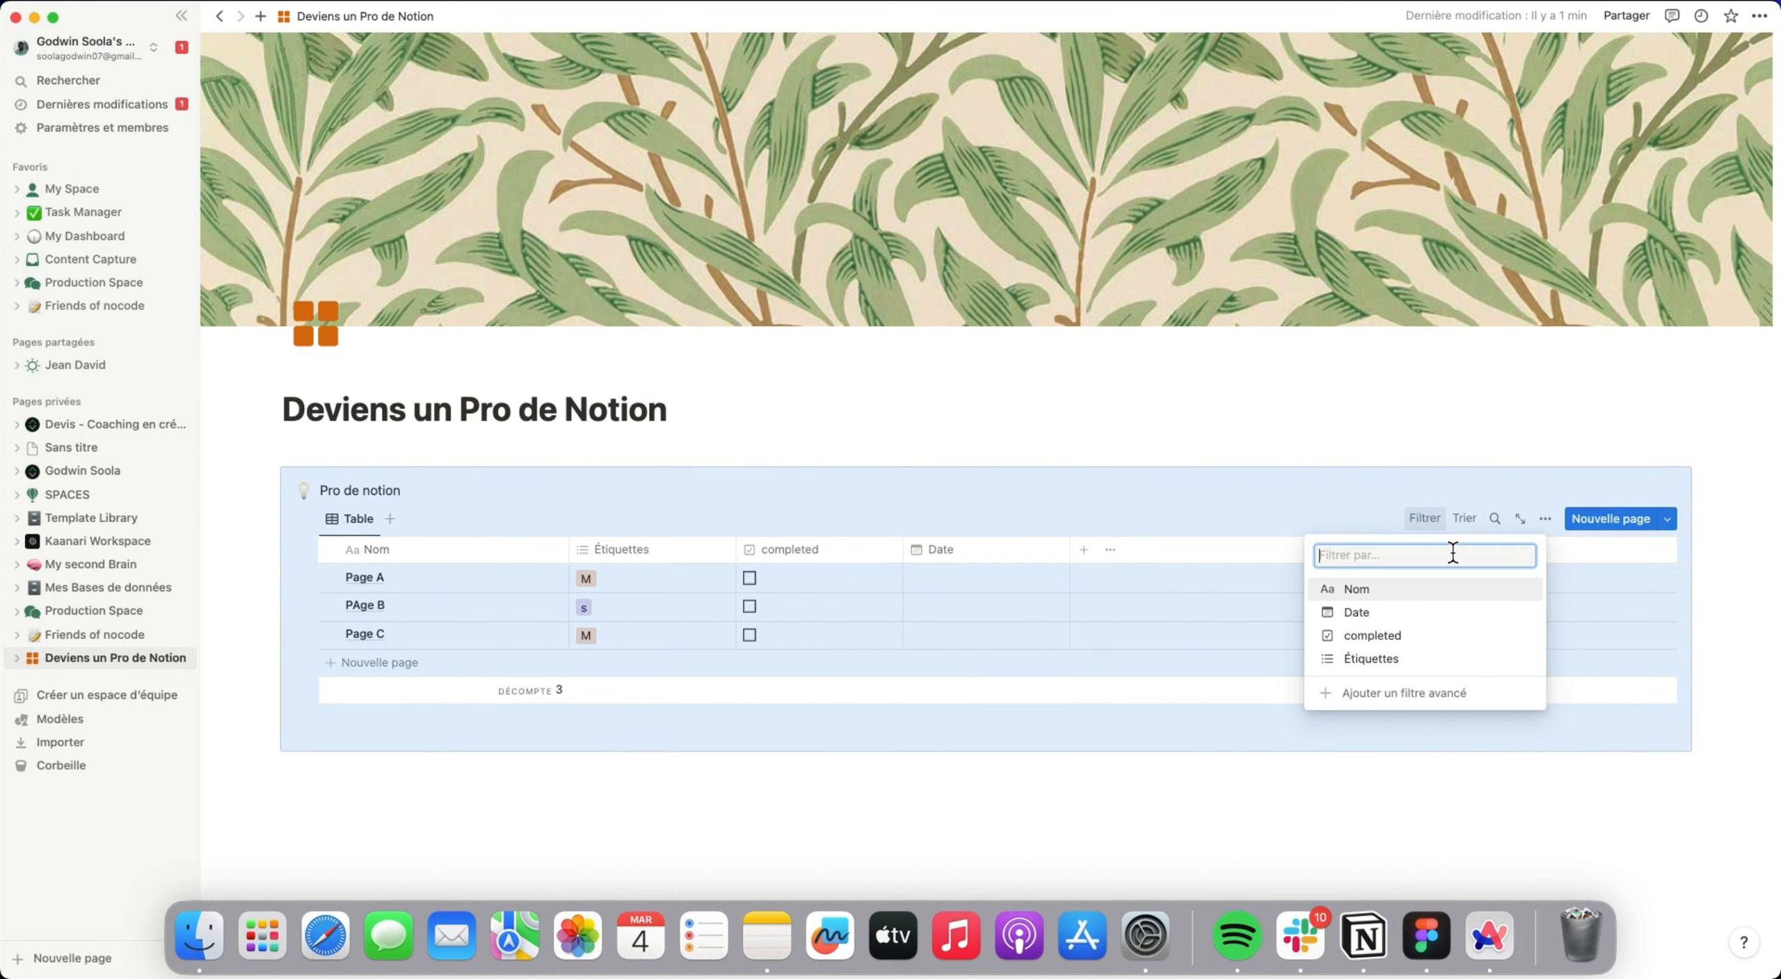
key("Escape")
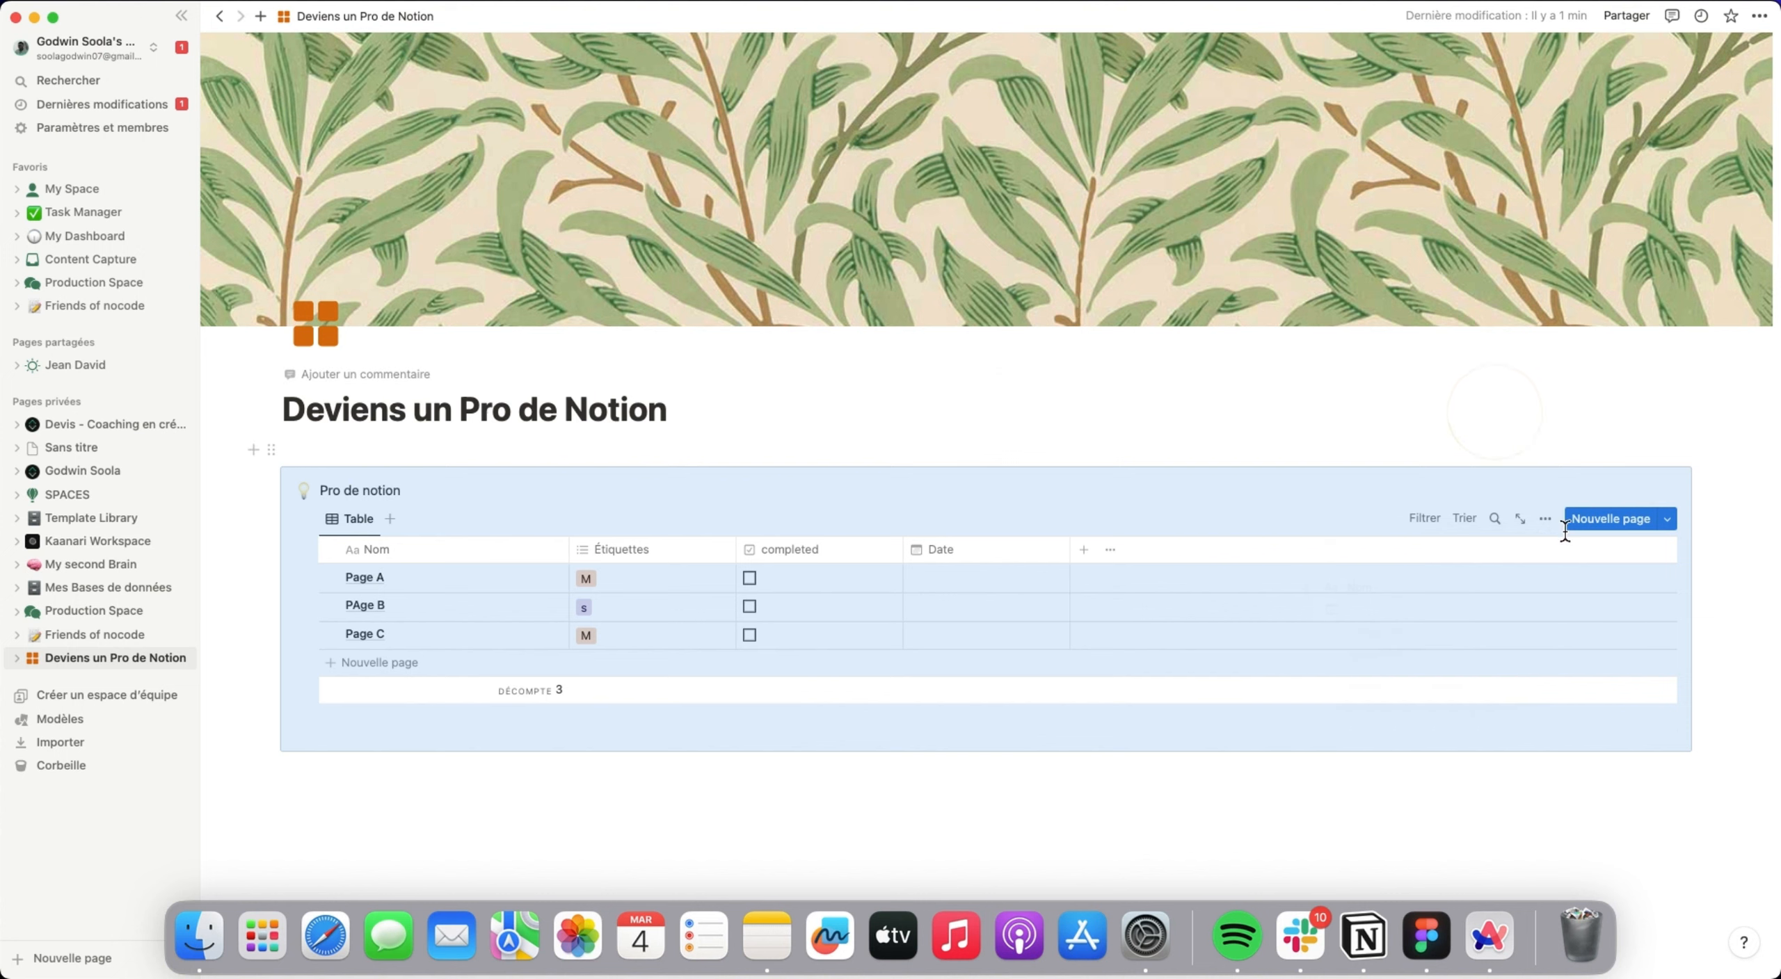
scroll(1467, 644, "down", 2)
left_click(1116, 720)
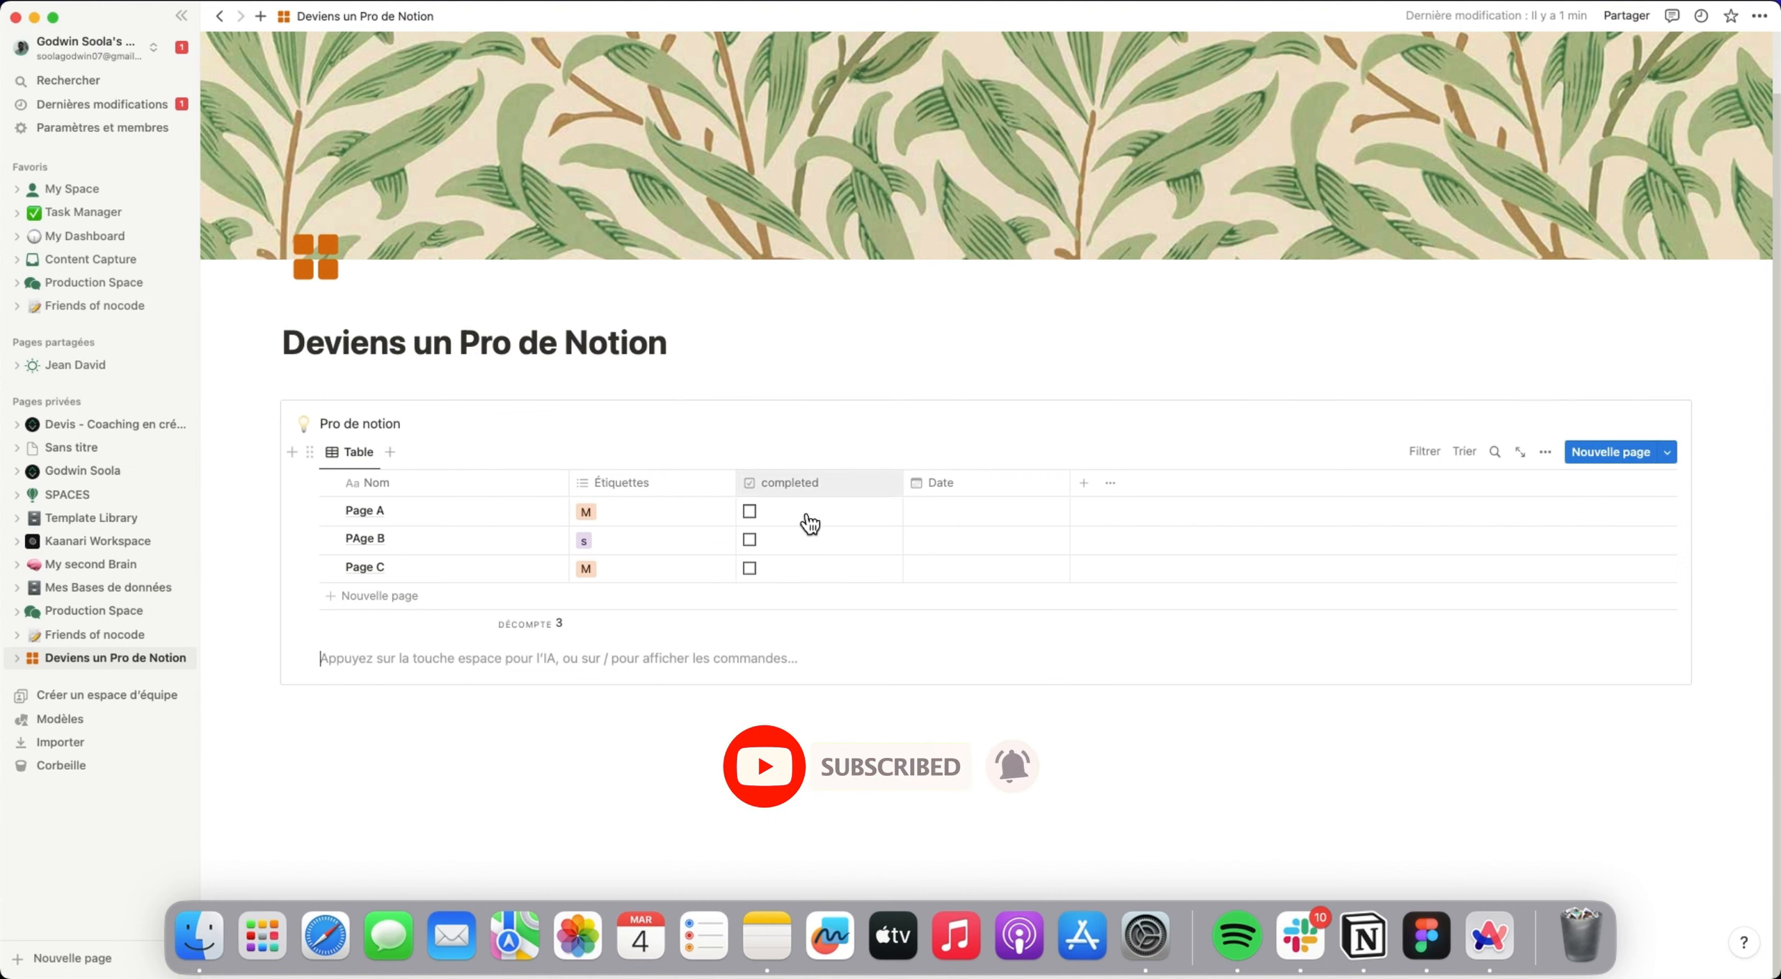
Open Page A from the Pro de notion table as a full page and insert a page mention linking to PAge B.
scroll(1279, 779, "up", 1)
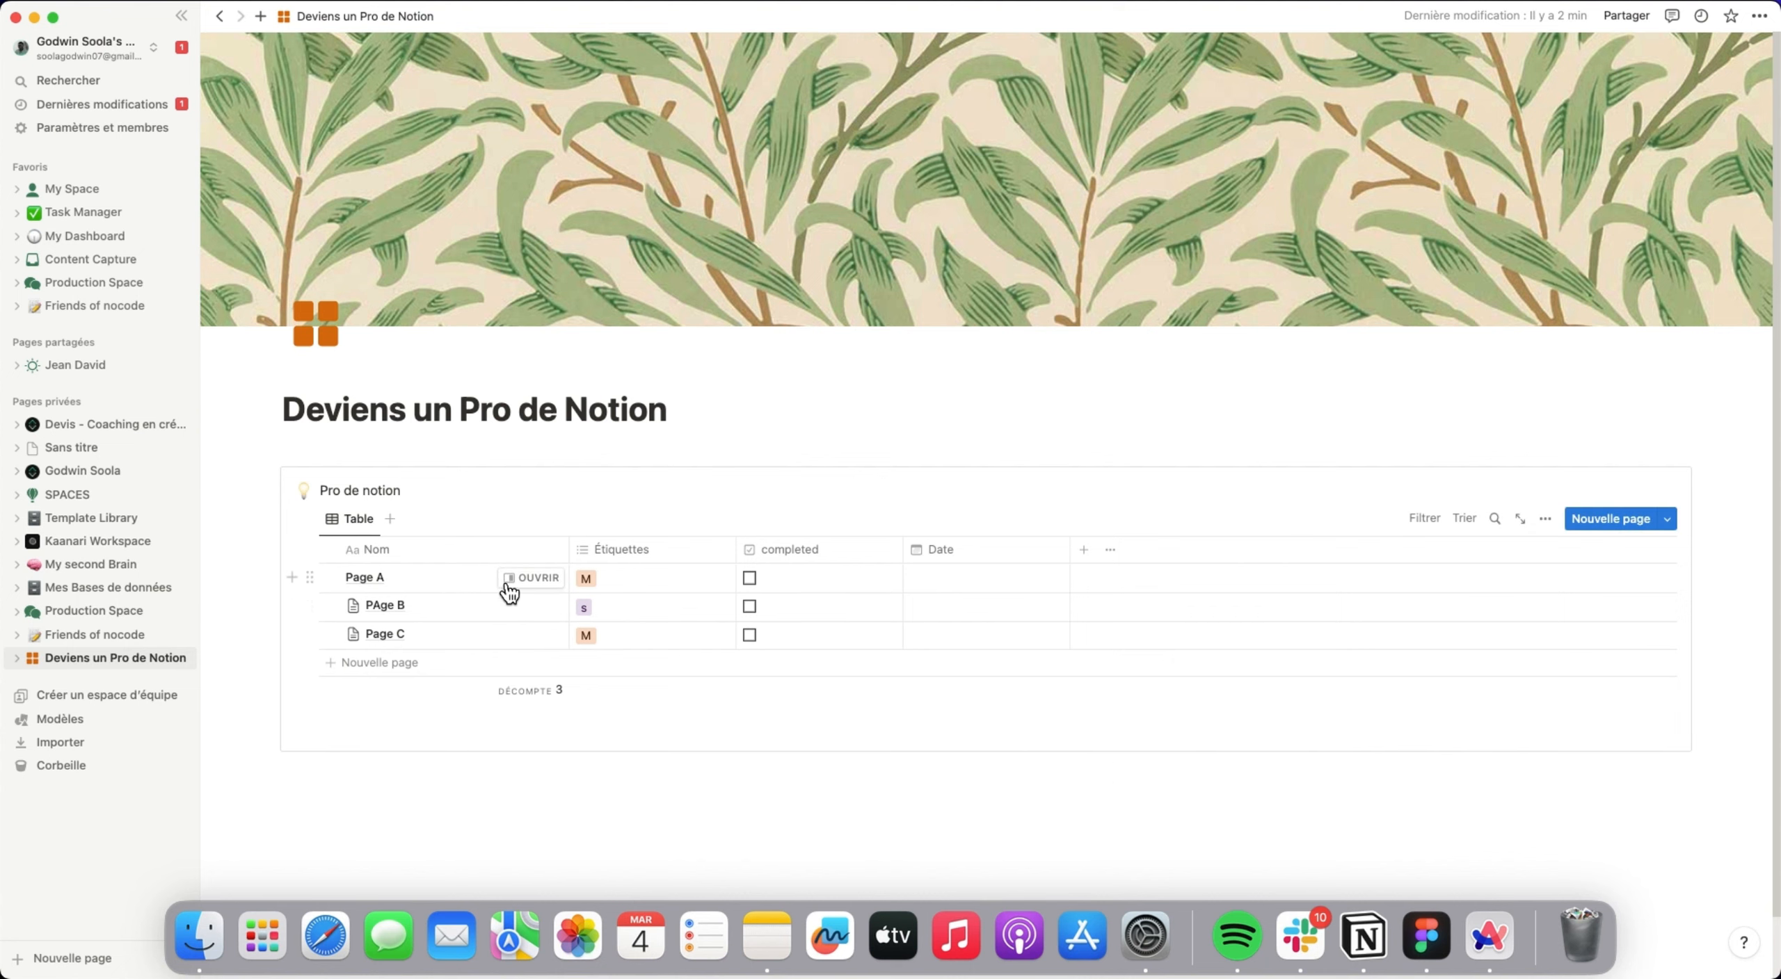
left_click(511, 582)
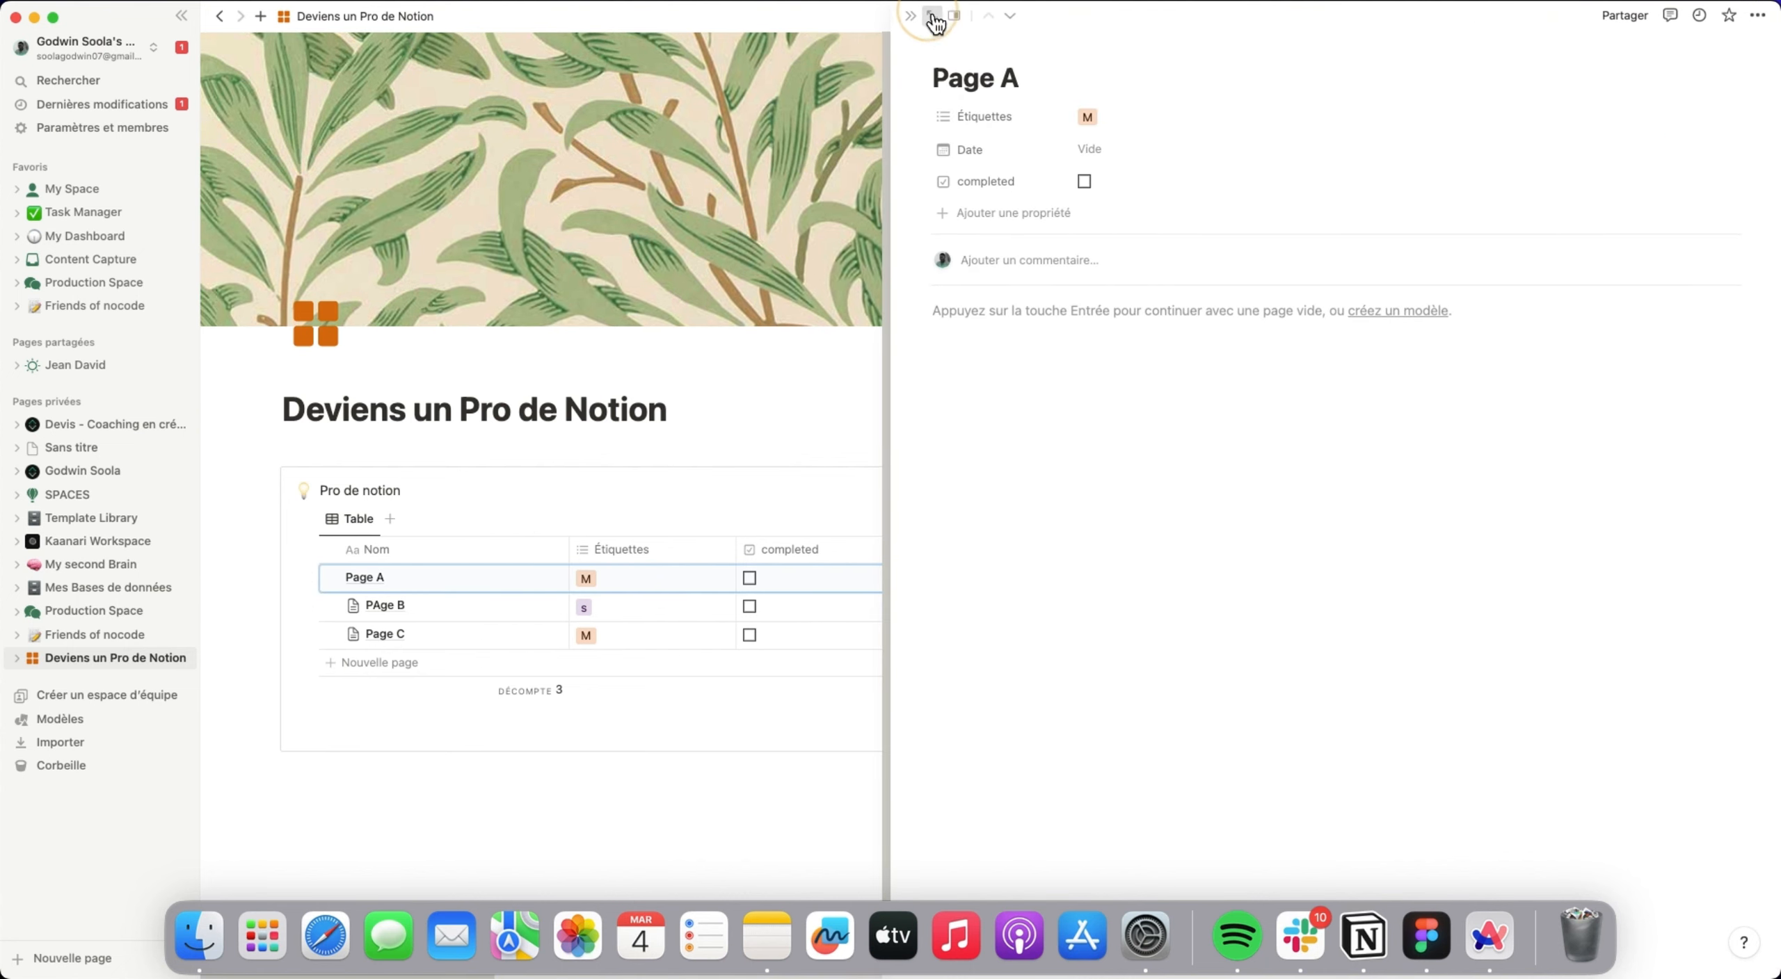
left_click(932, 16)
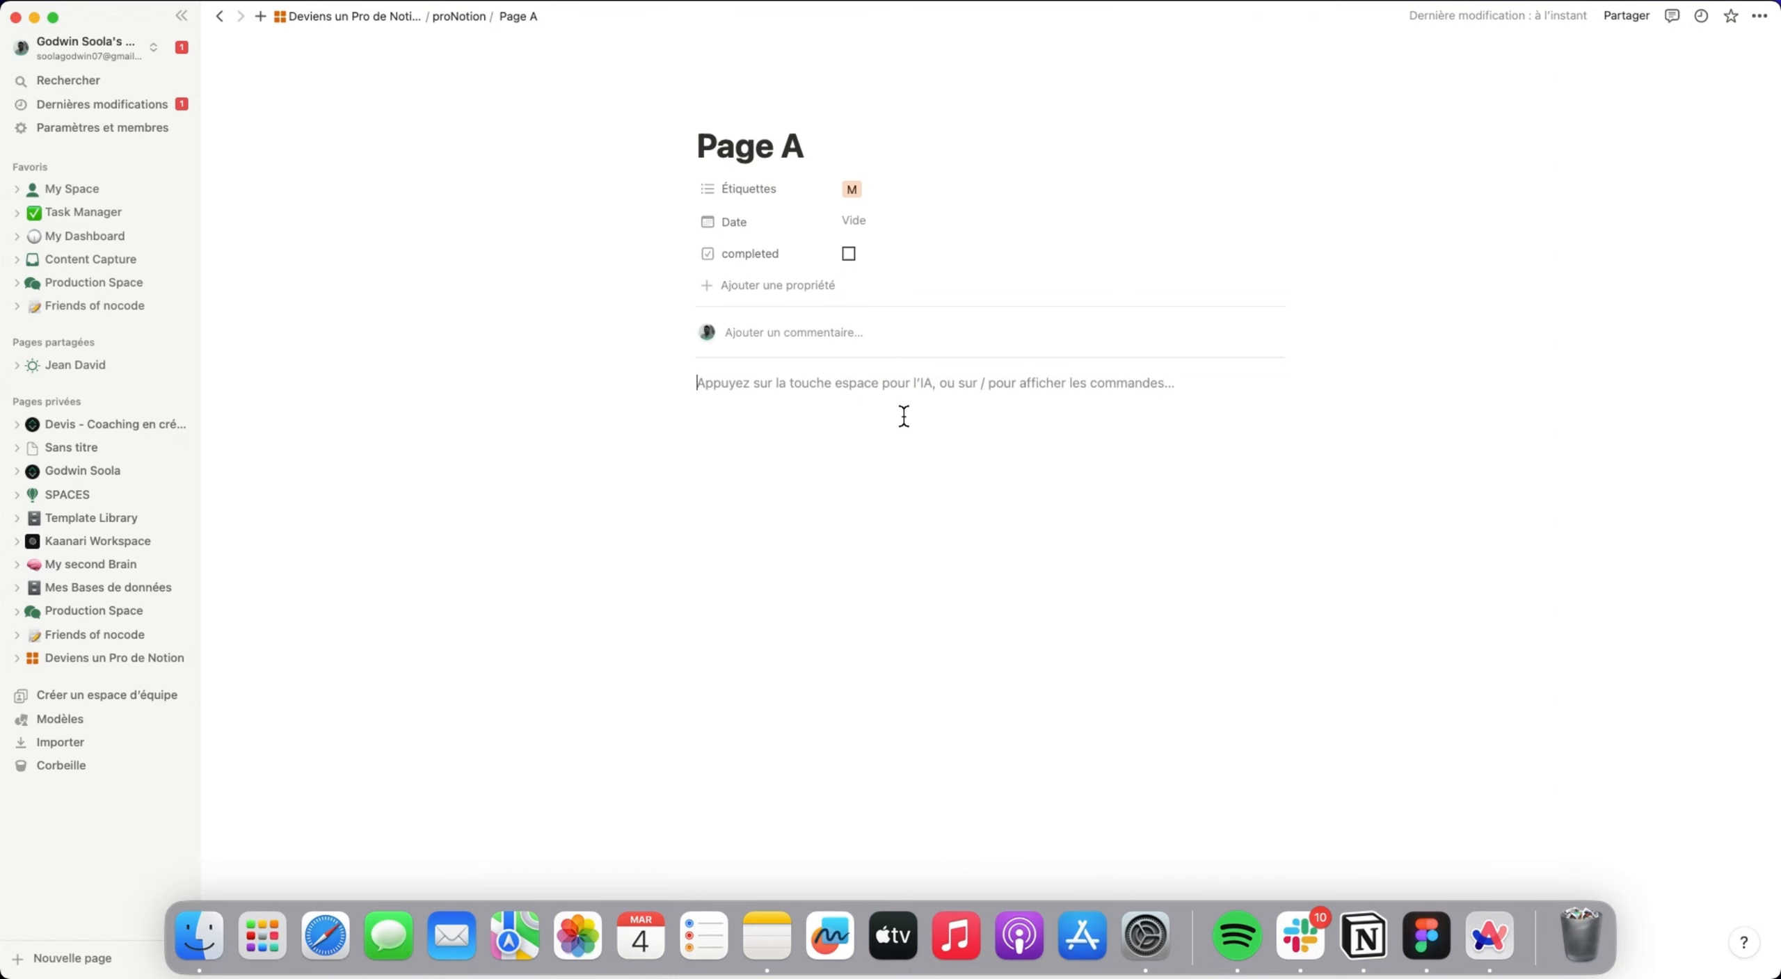
type("@")
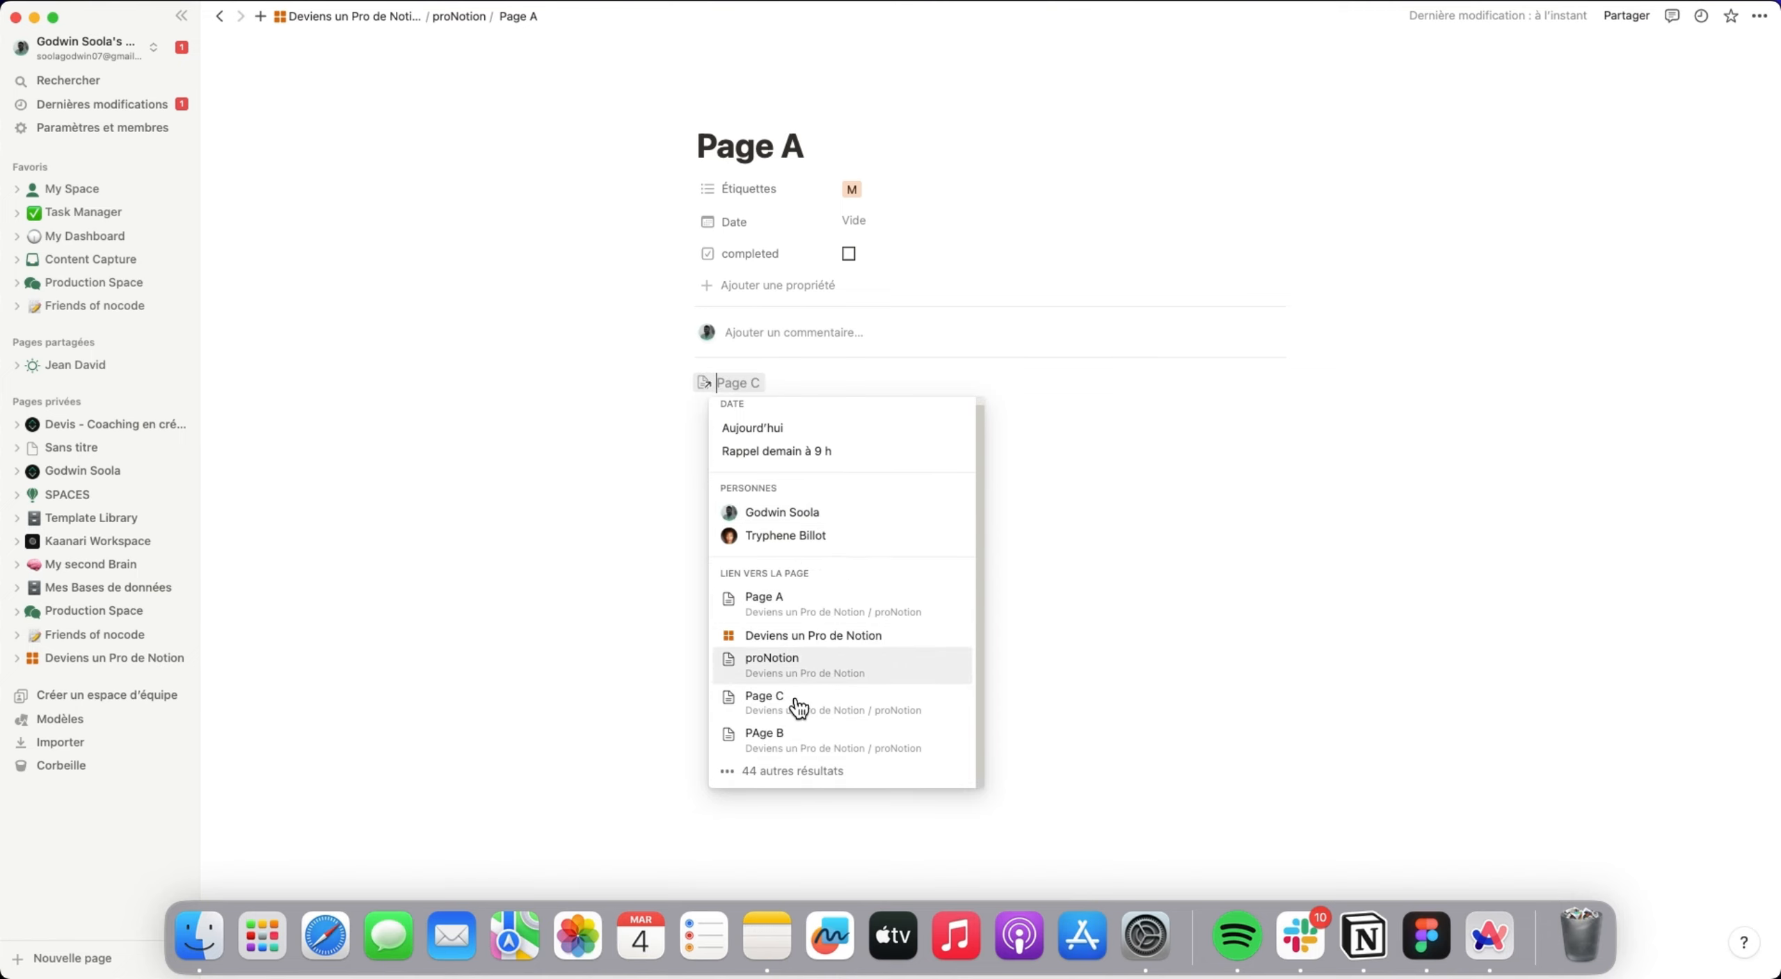
left_click(804, 739)
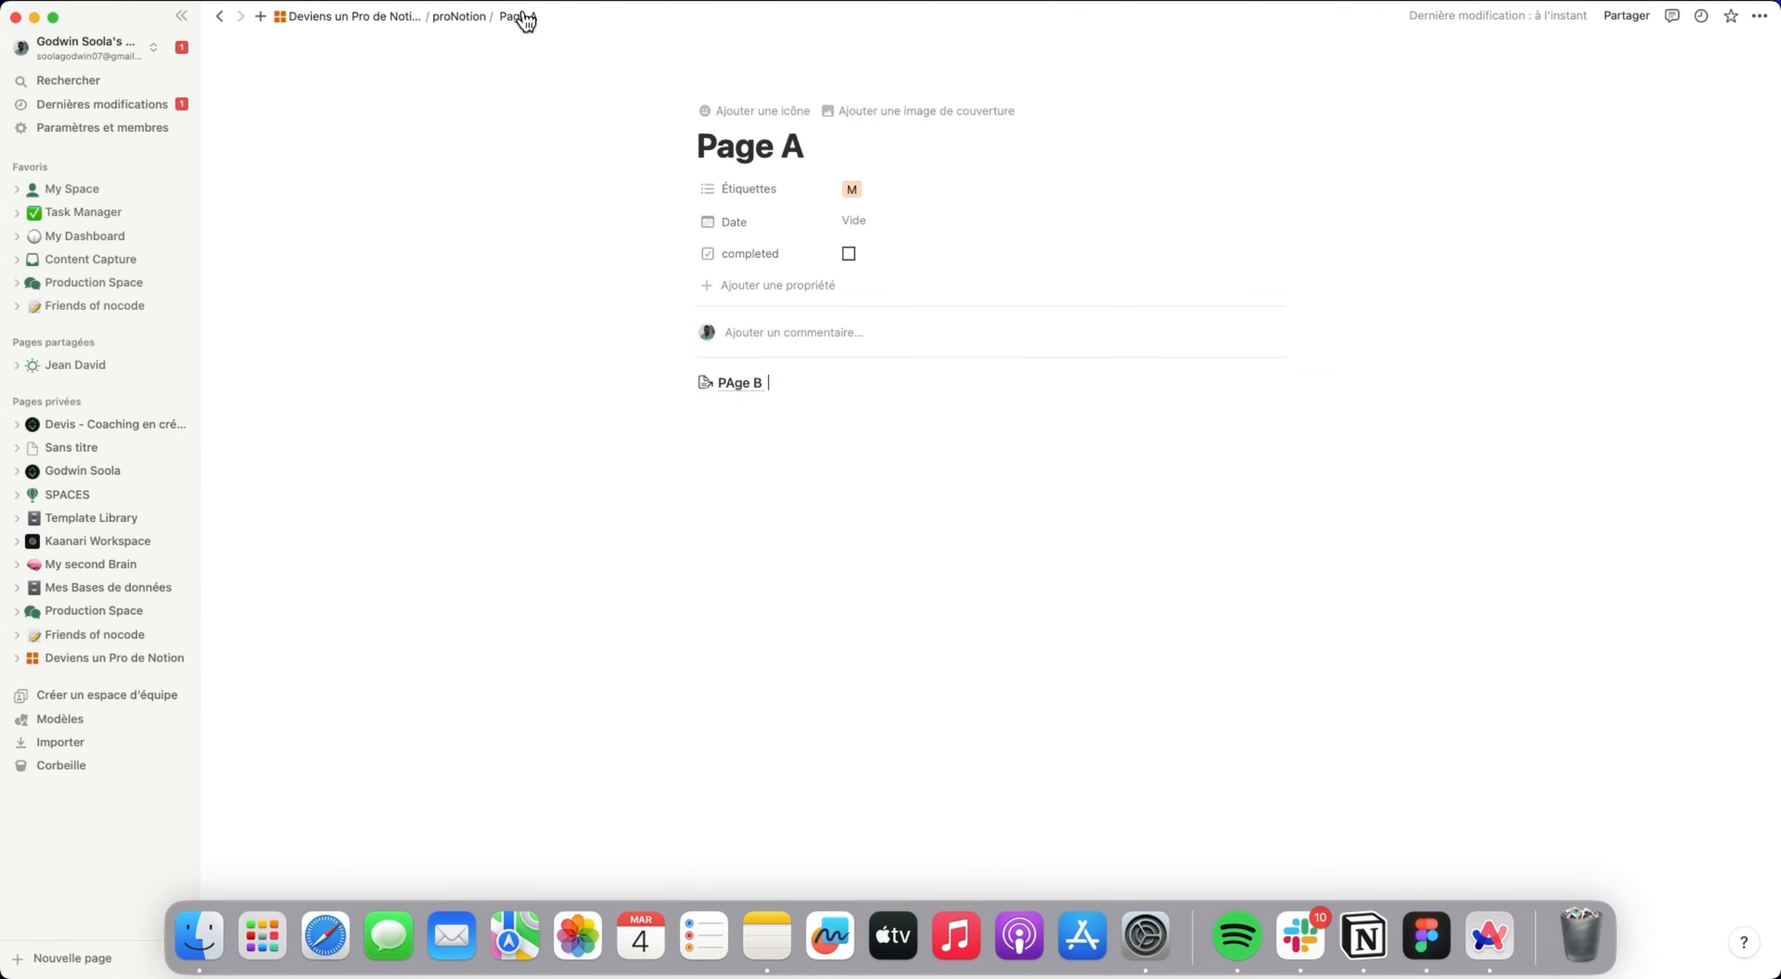
Open PAge B from the proNotion database in the side preview and examine which pages link to it.
left_click(464, 17)
left_click(354, 205)
left_click(496, 213)
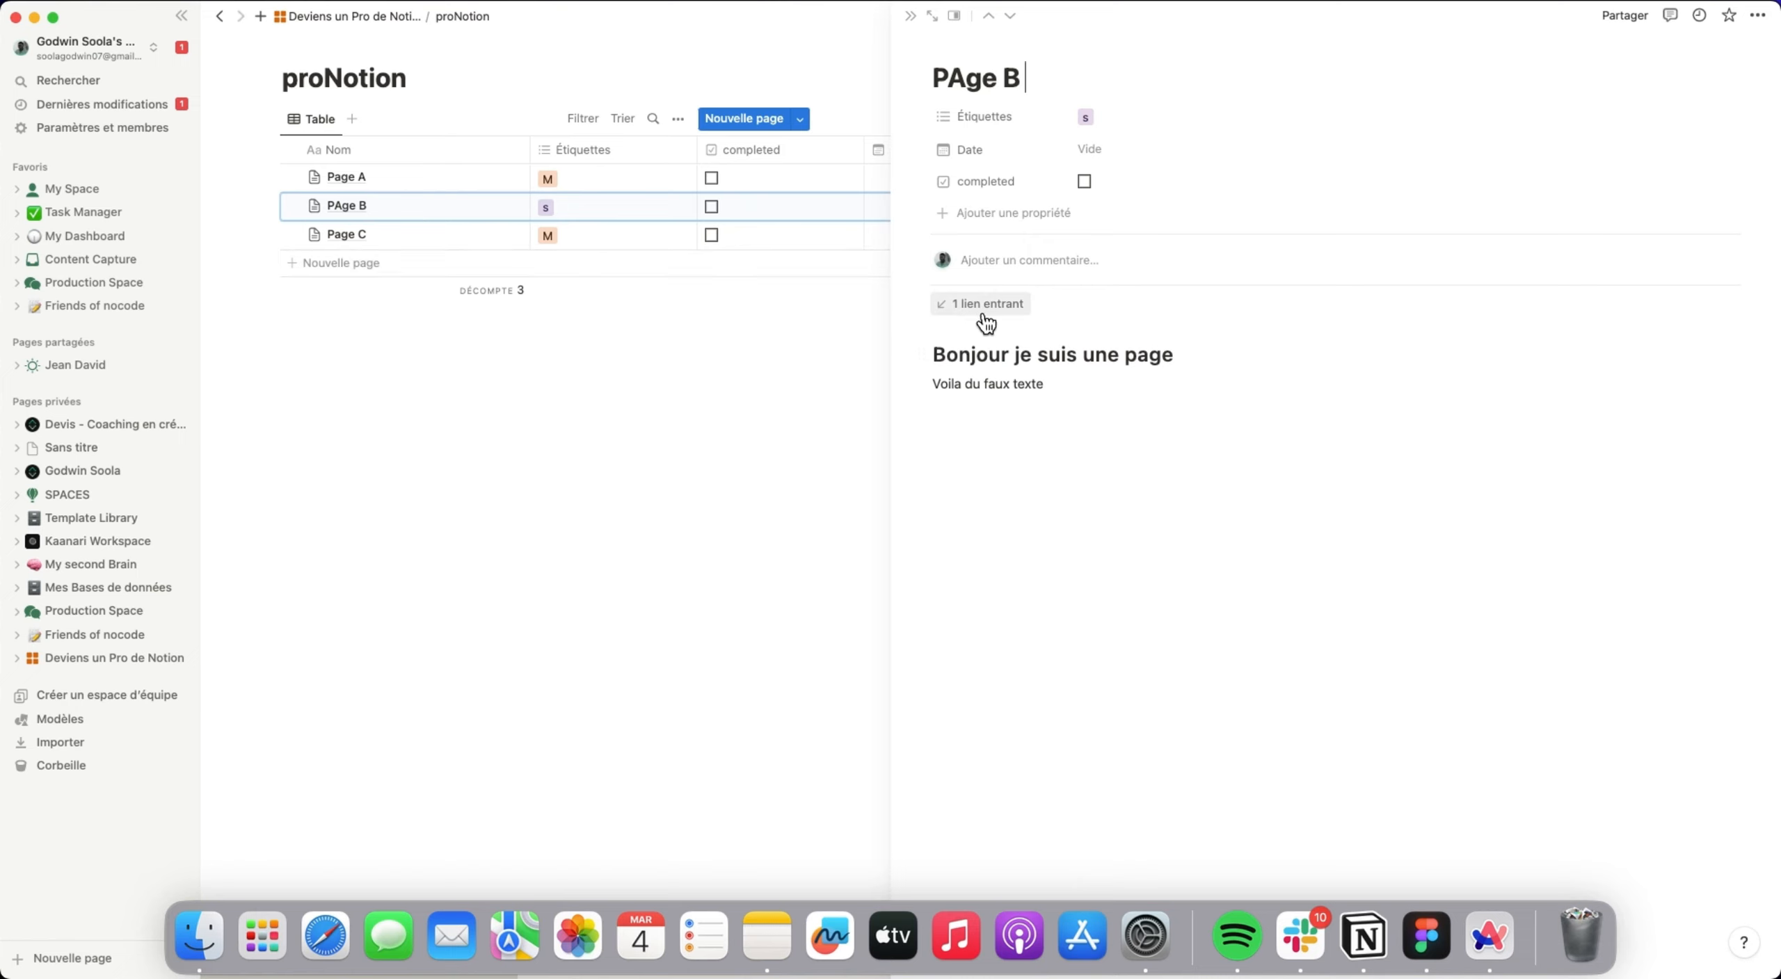
left_click(986, 306)
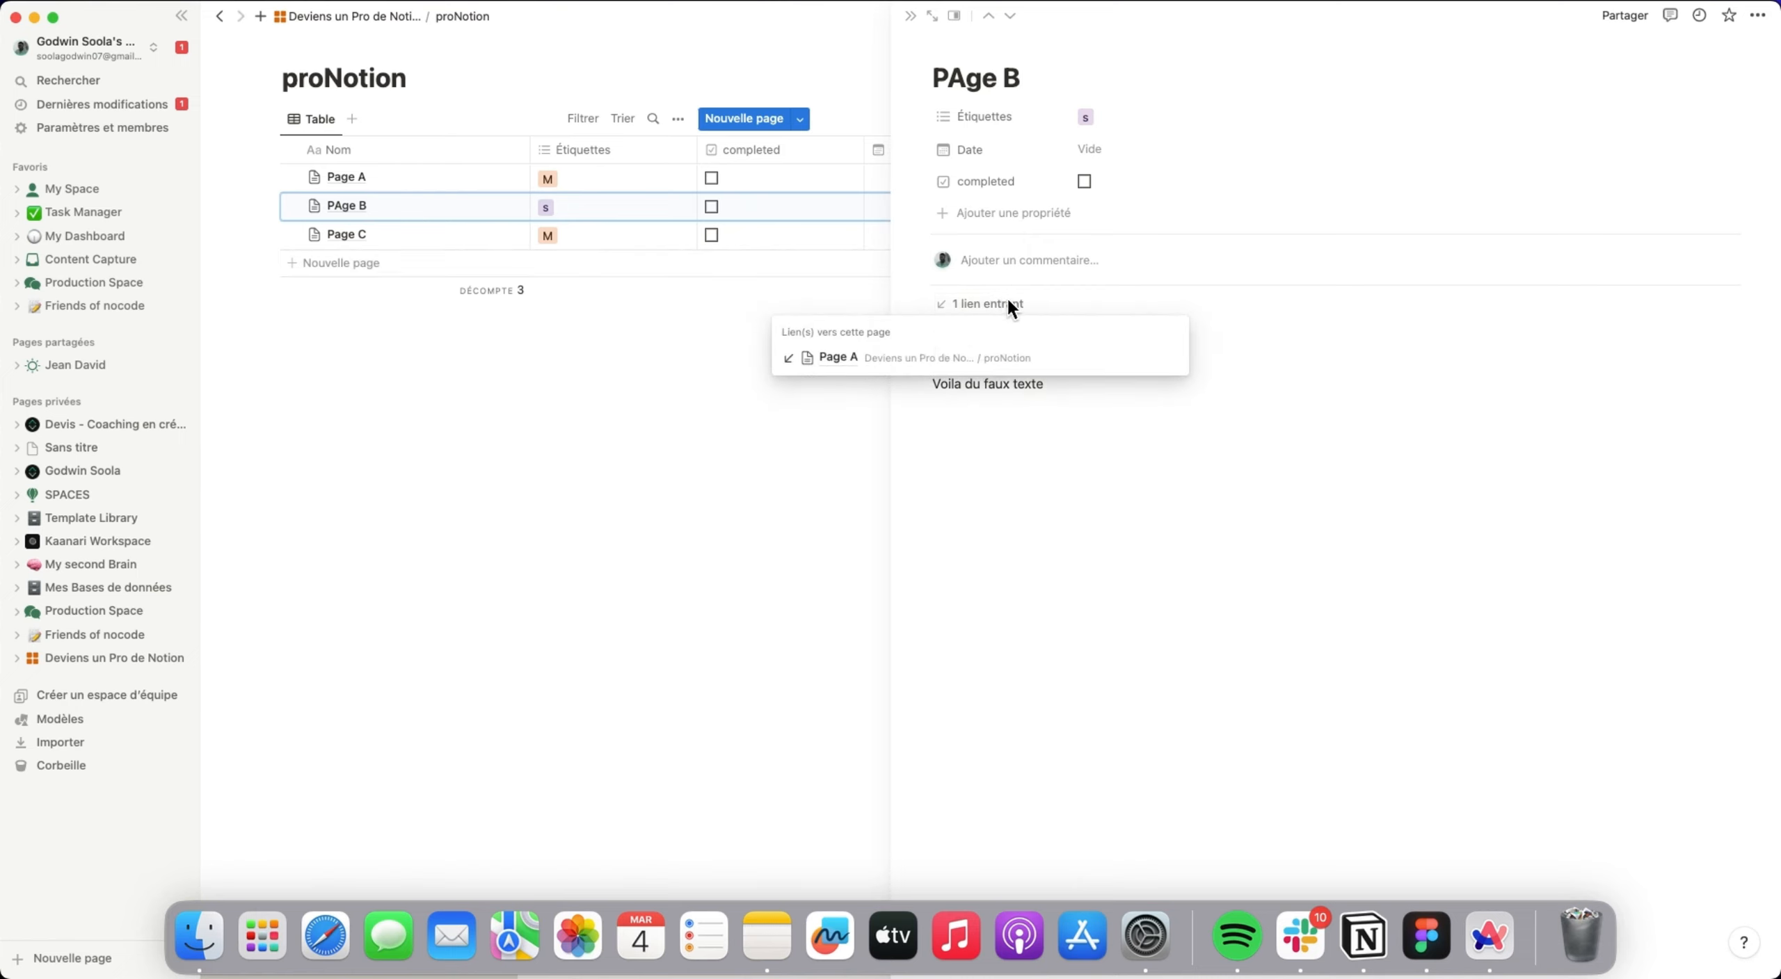
left_click(1048, 422)
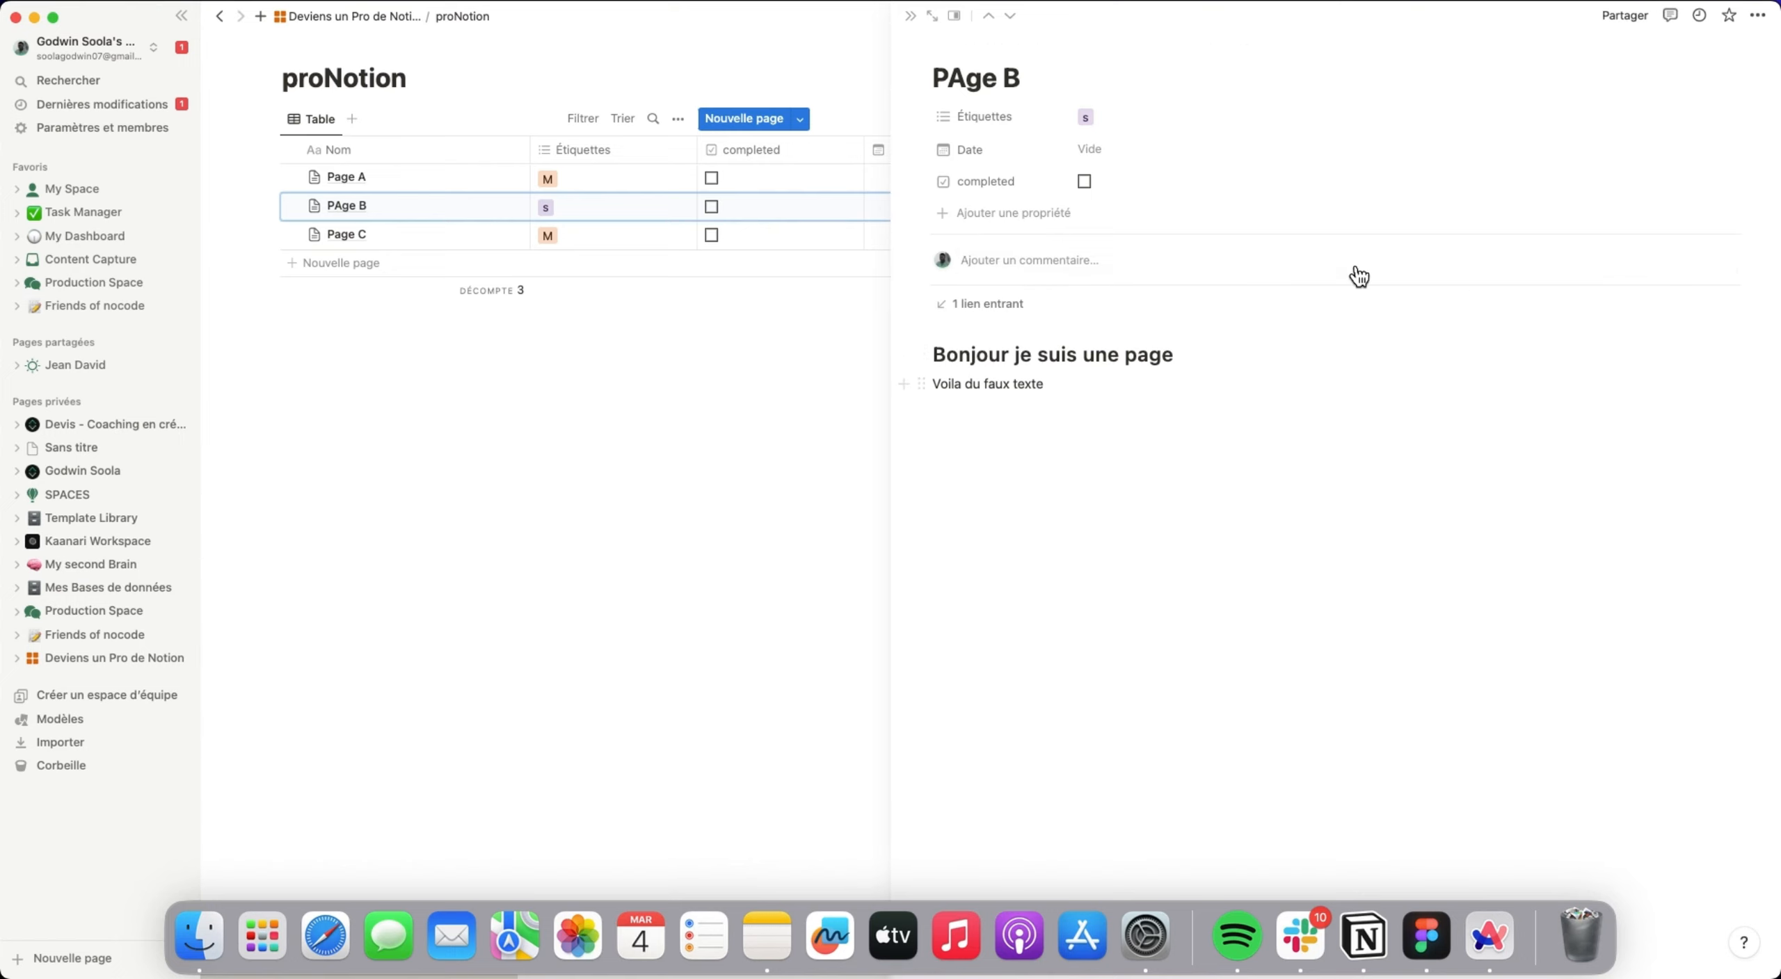
Enable Partager sur le Web for PAge B and look at the people who can be invited, closing the page preview.
left_click(1626, 17)
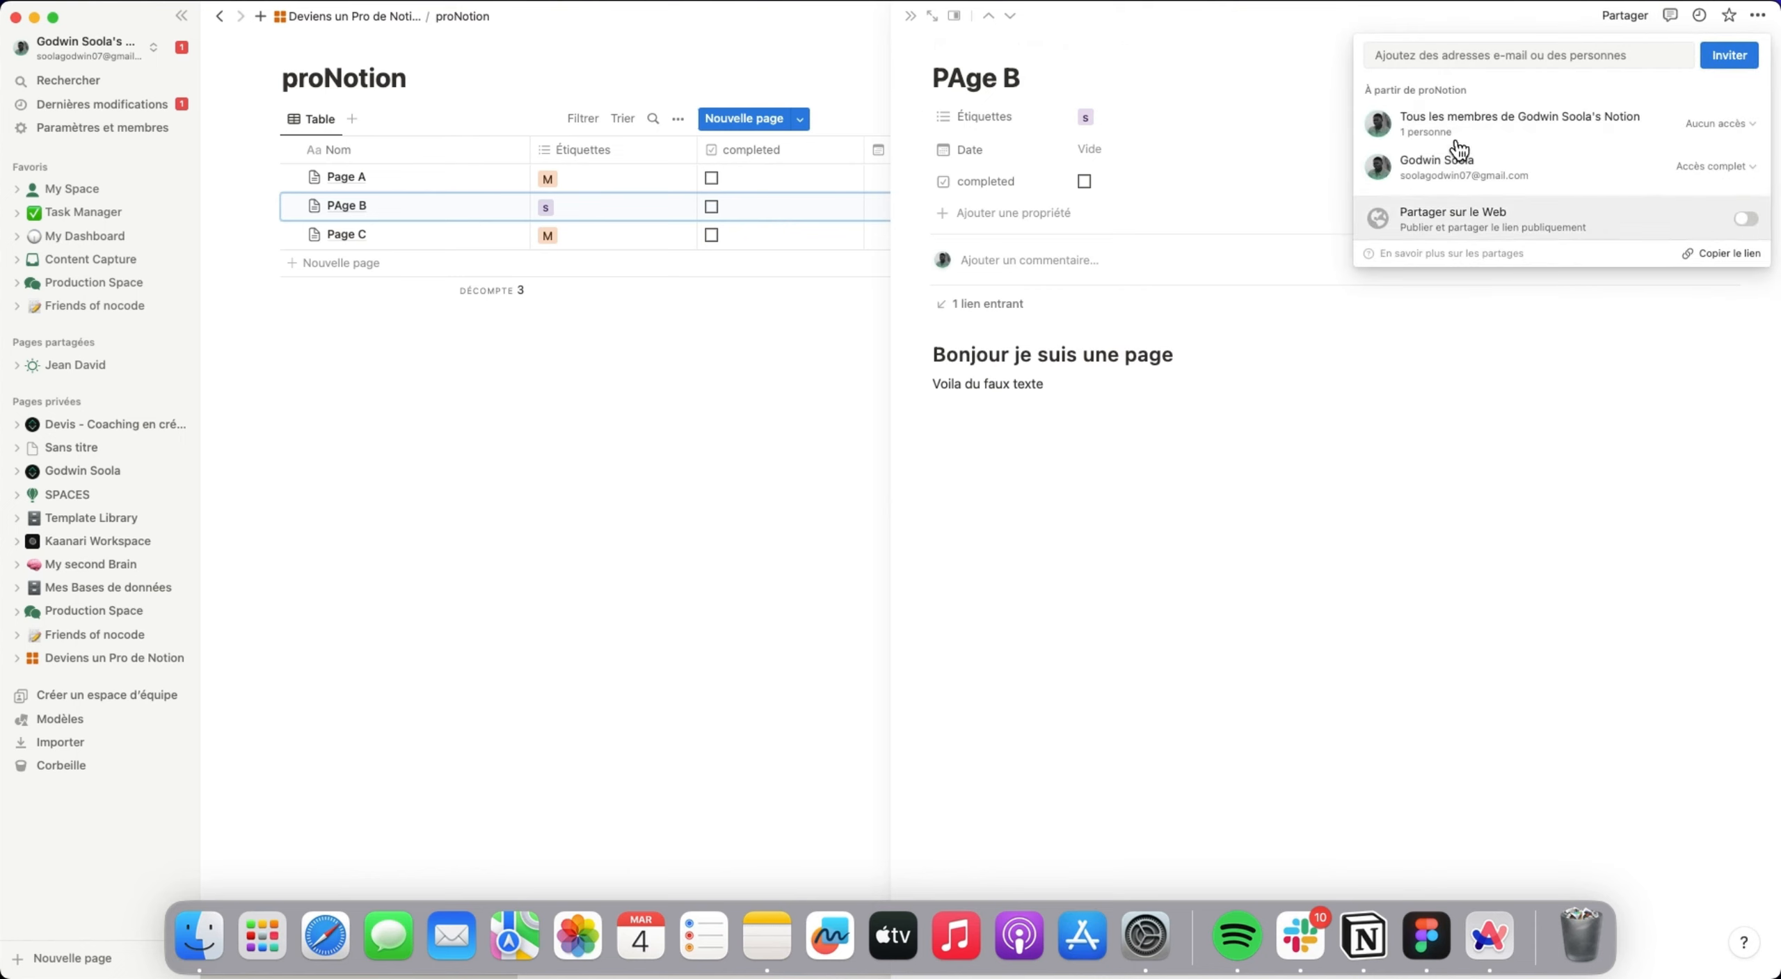
left_click(1745, 220)
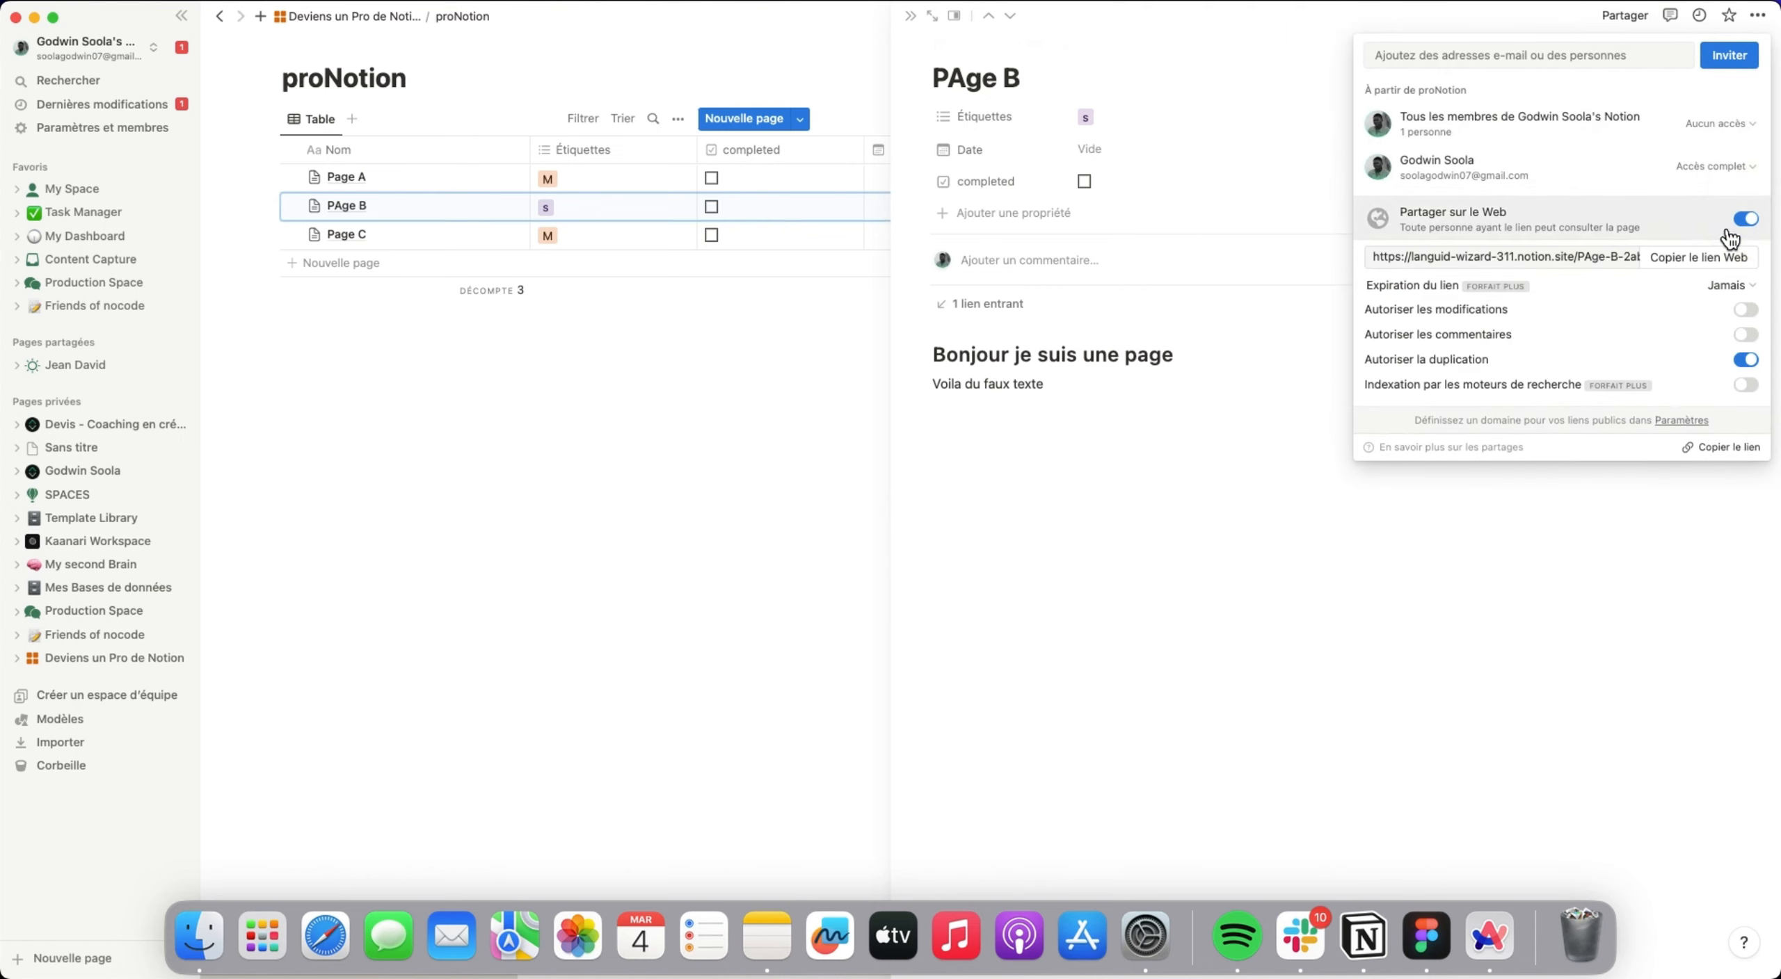
left_click(1530, 56)
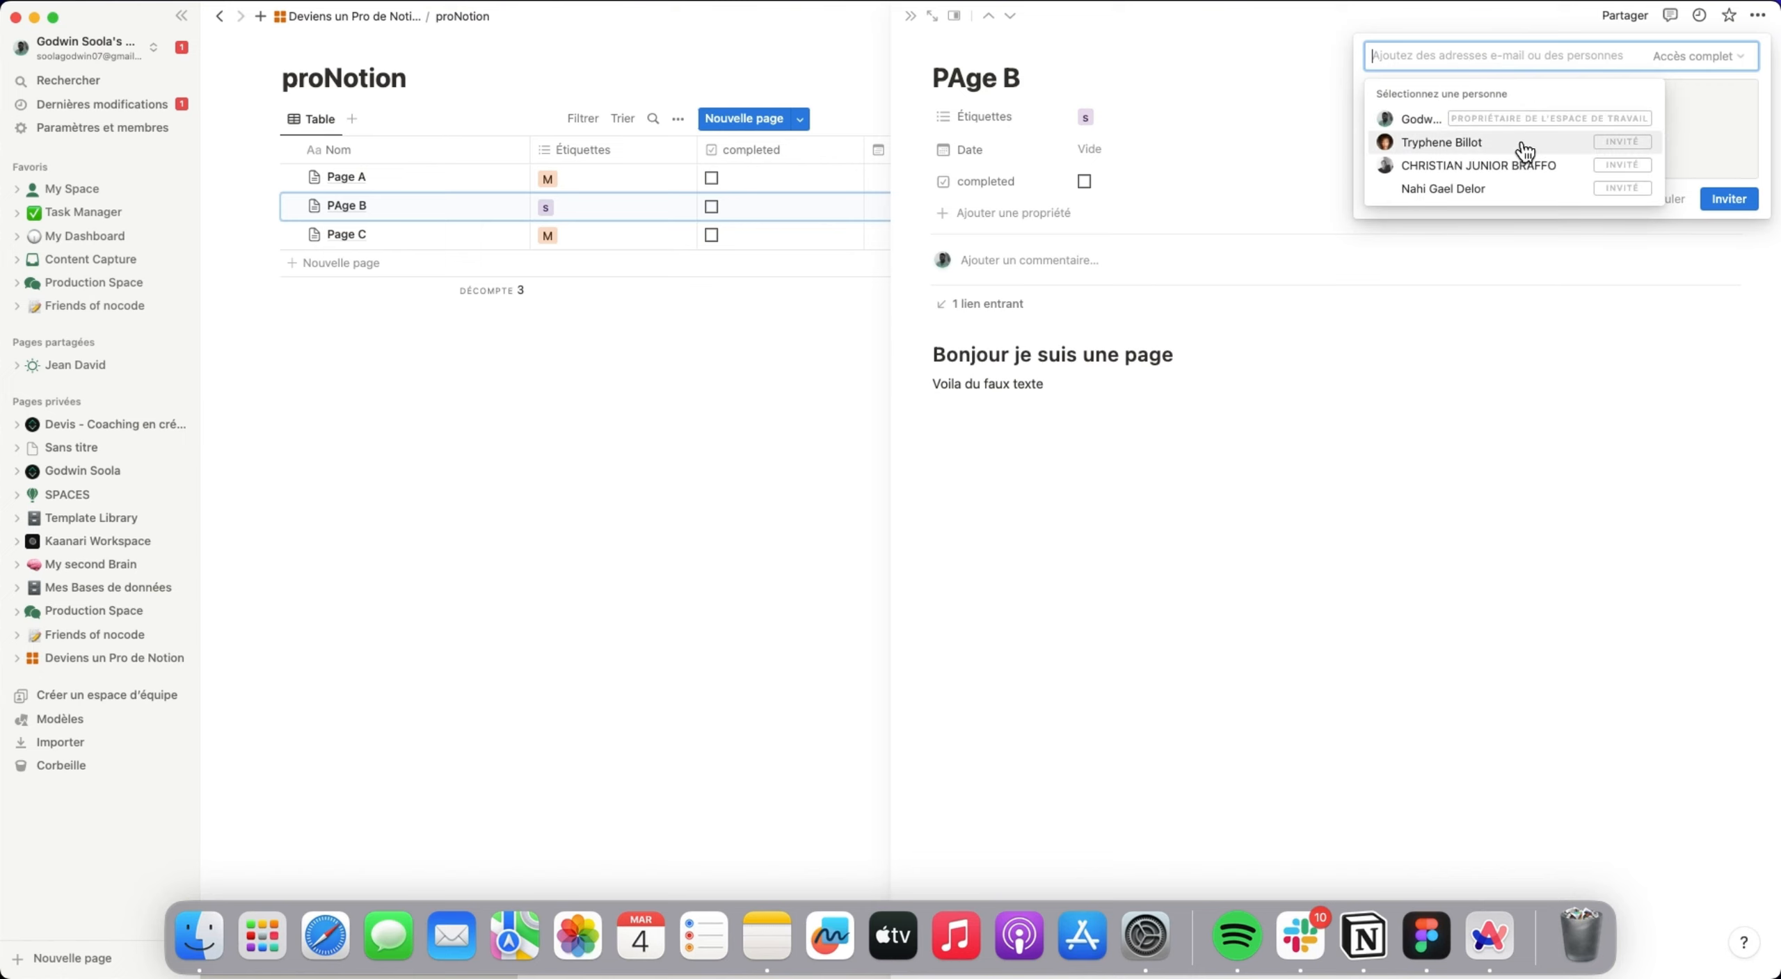
left_click(1582, 374)
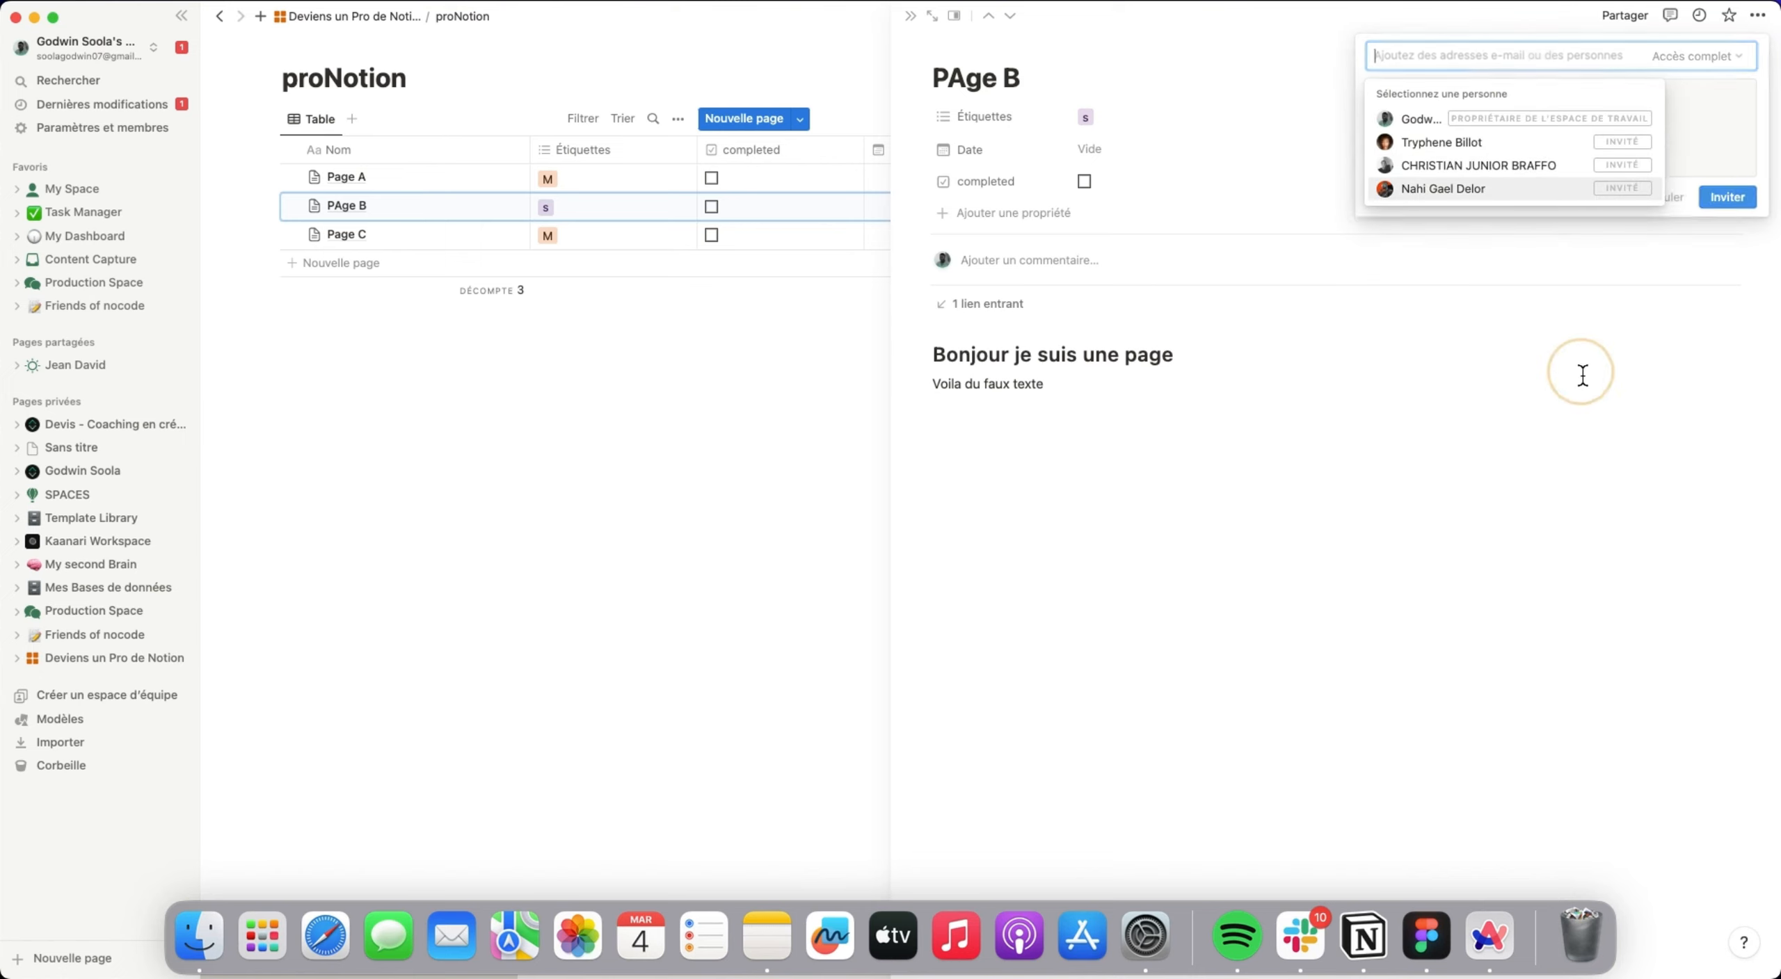
left_click(910, 16)
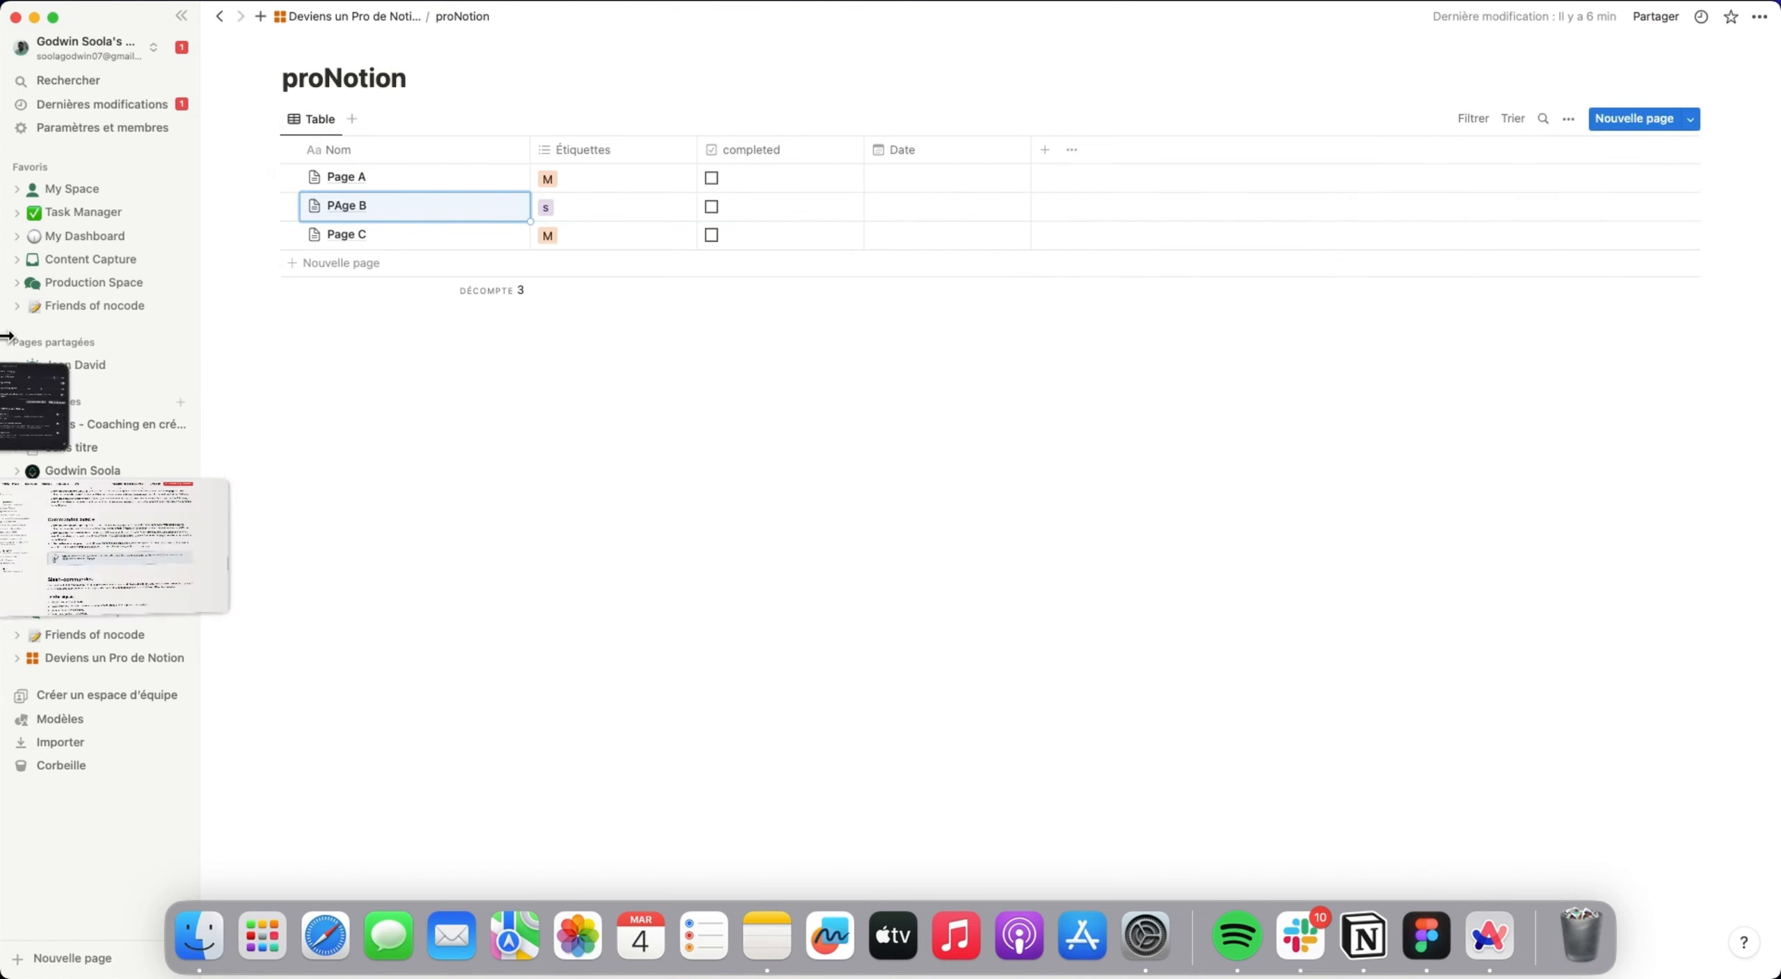
Switch to the browser showing Notion's Web Clipper help article and launch the Notion Web Clipper extension on it.
left_click(150, 562)
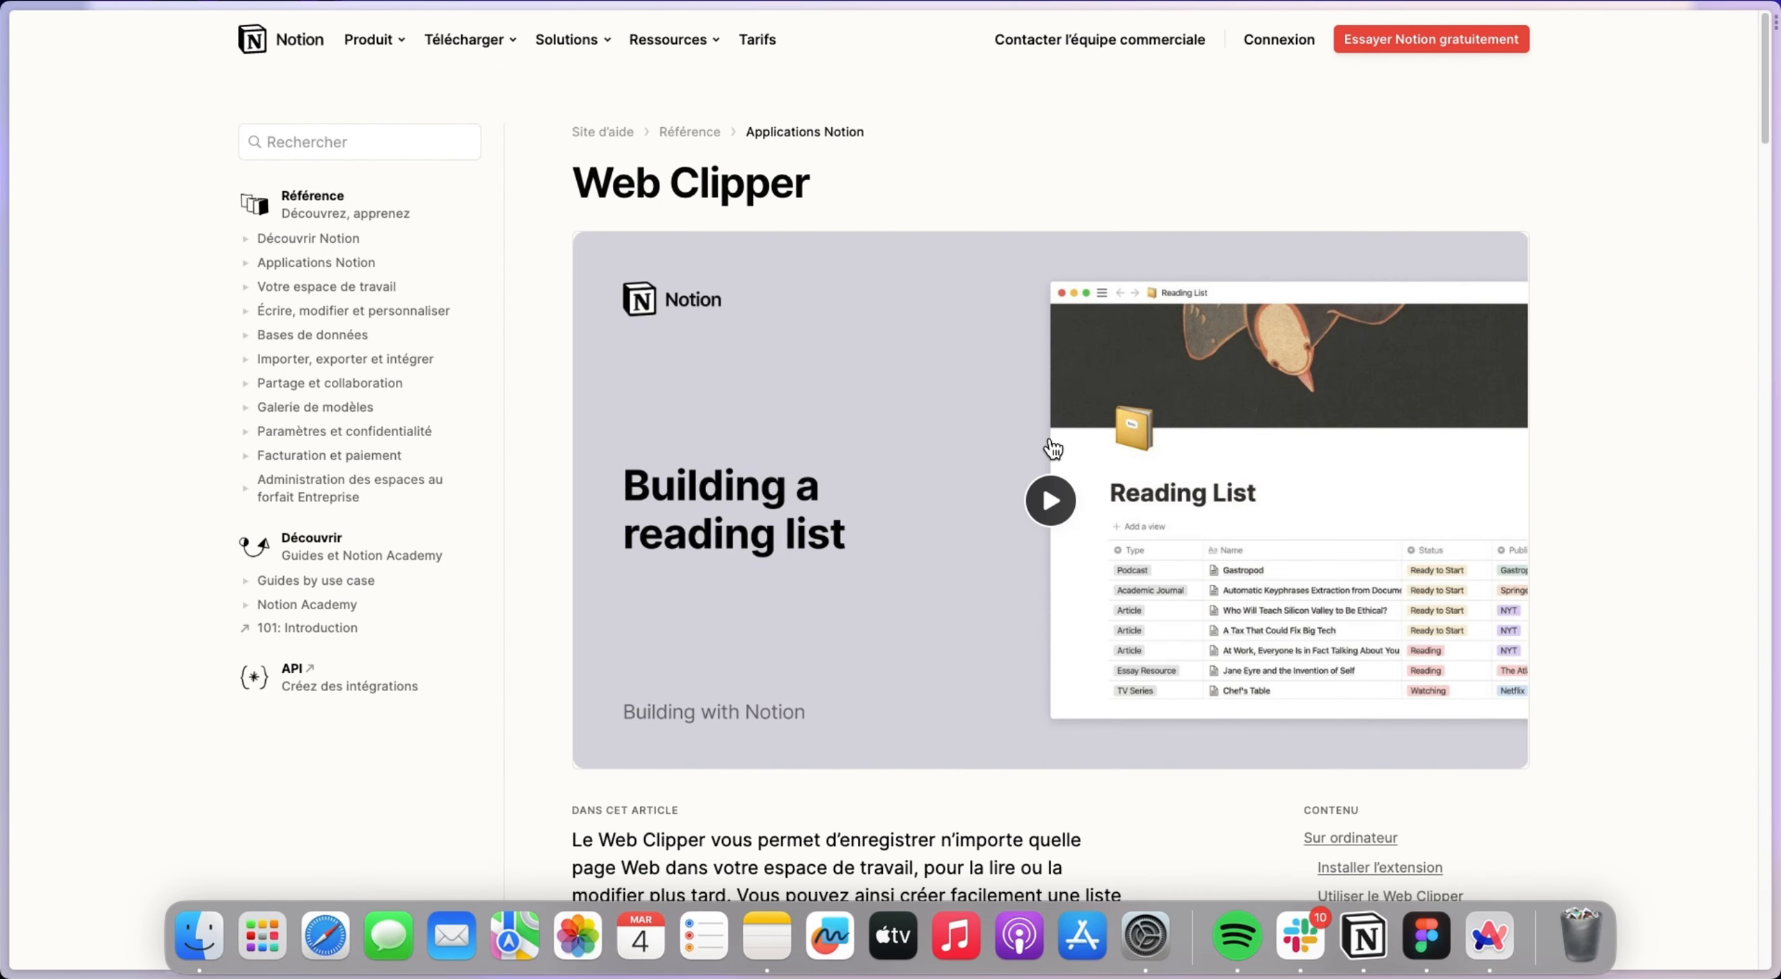
scroll(1040, 365, "down", 1)
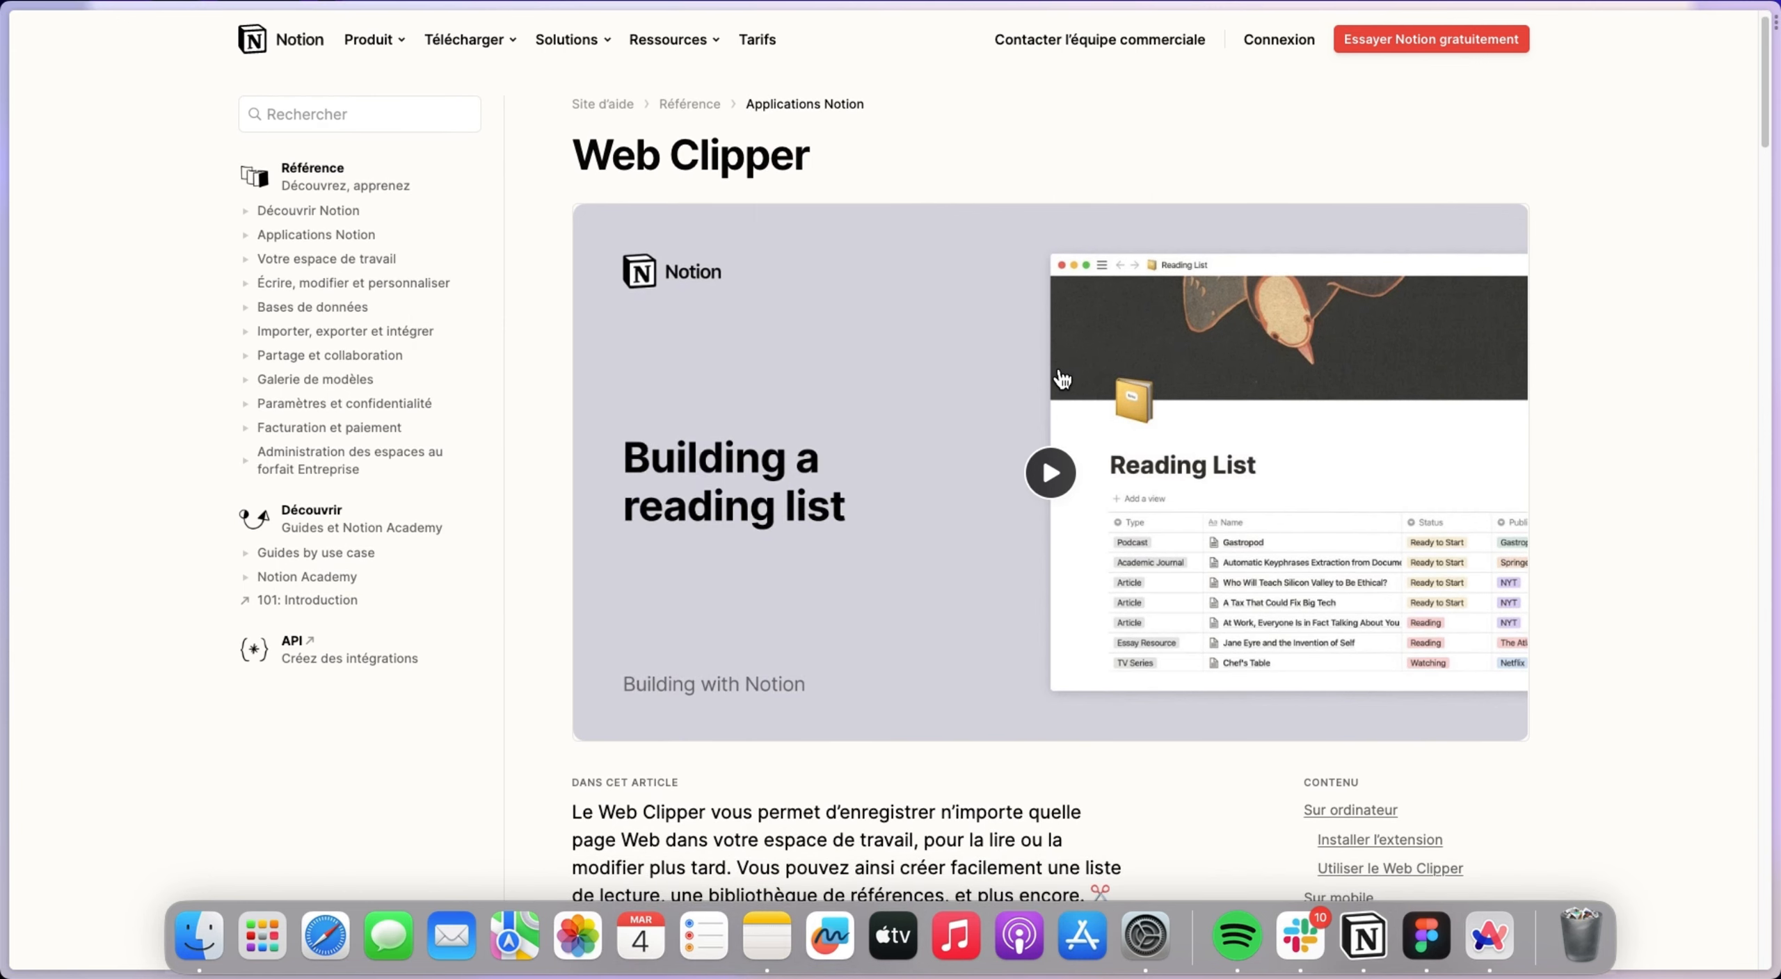
scroll(1112, 362, "up", 1)
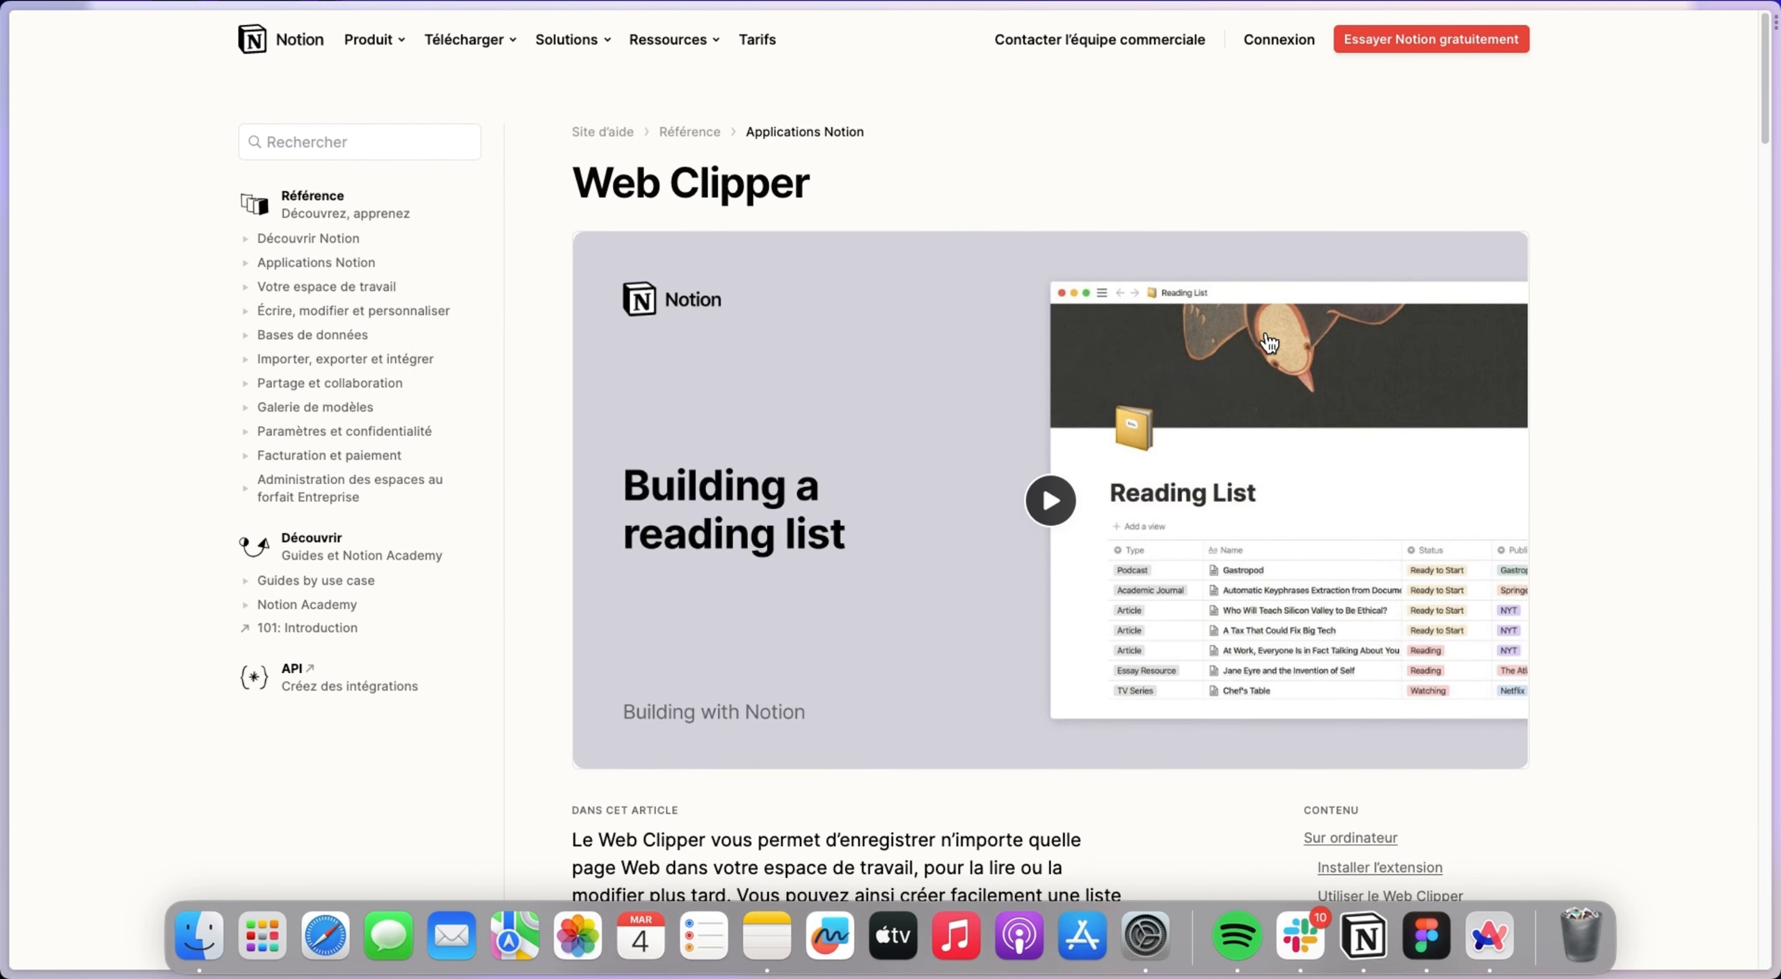
scroll(1043, 313, "down", 20)
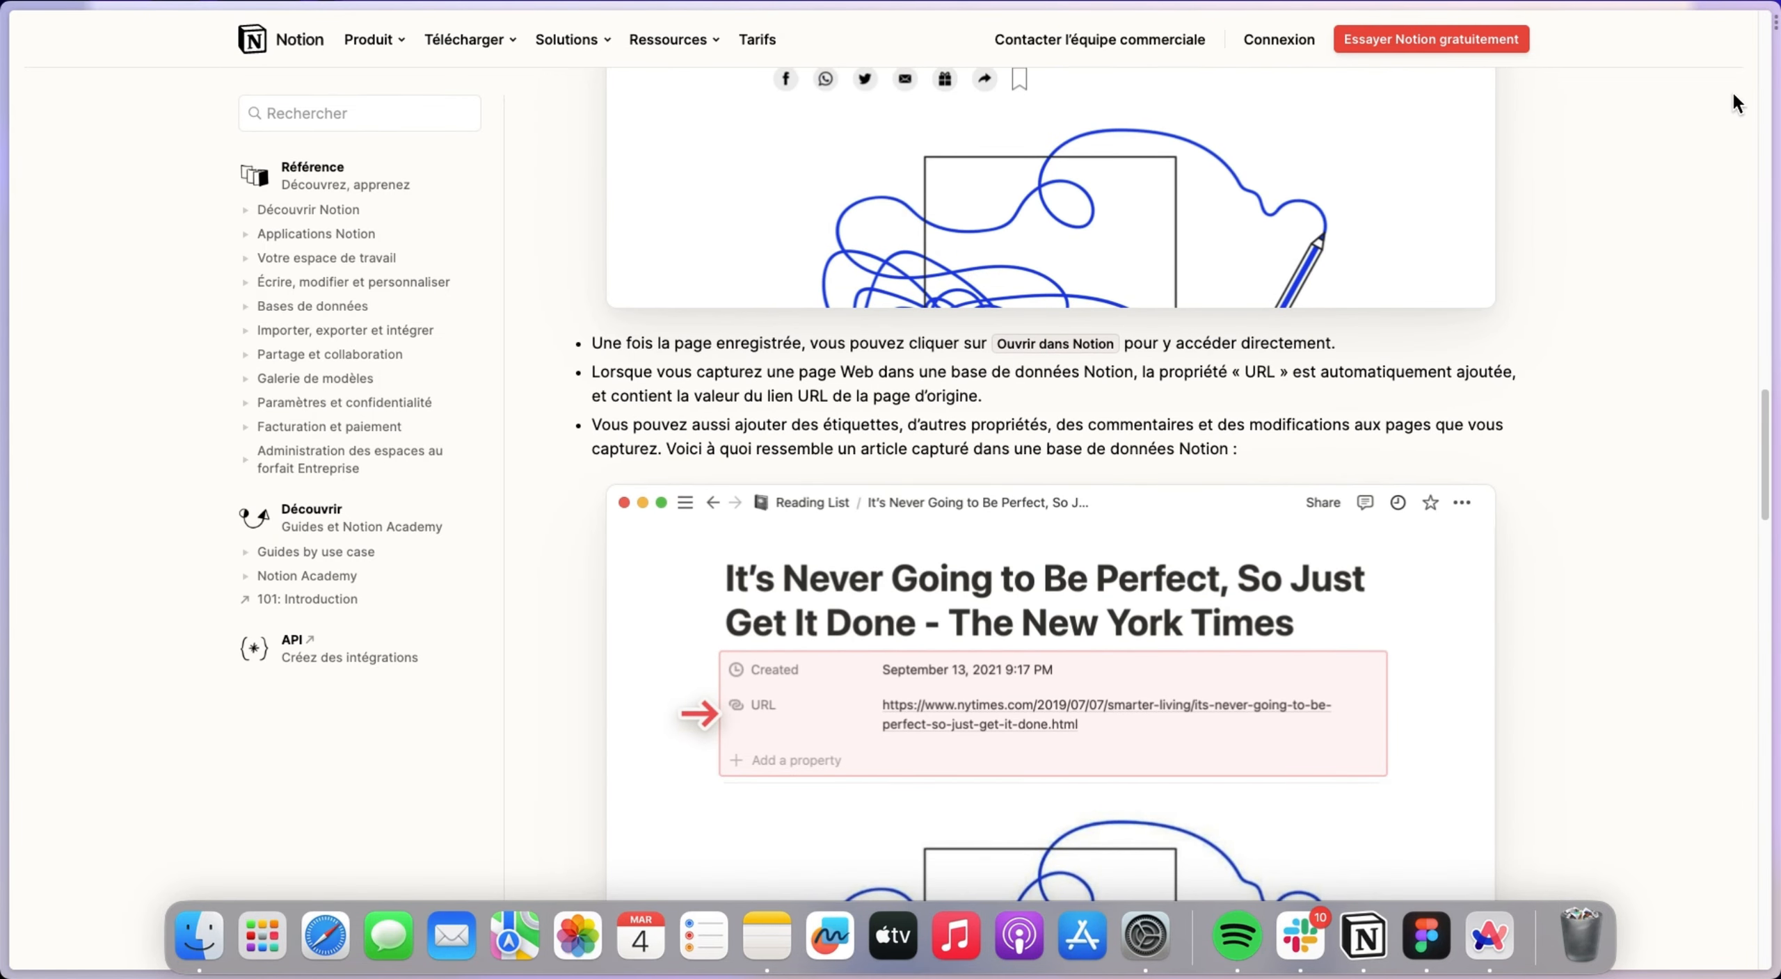
mouse_move(1775, 25)
left_click(1762, 123)
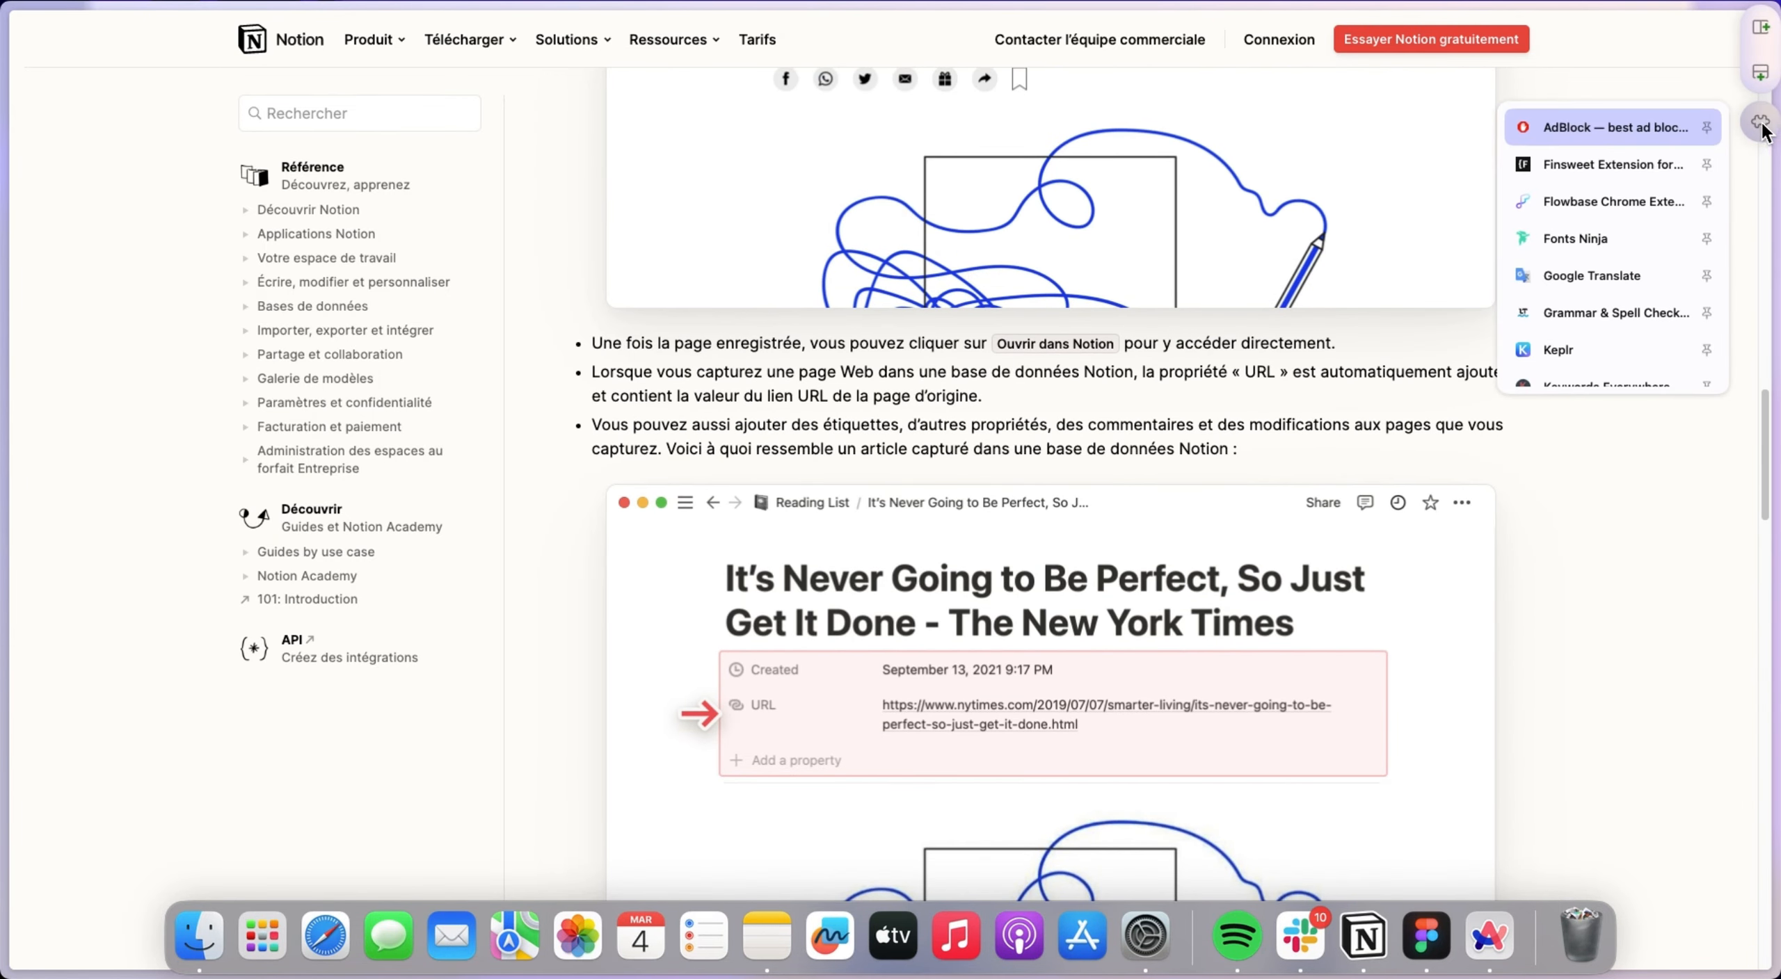
scroll(1620, 236, "down", 3)
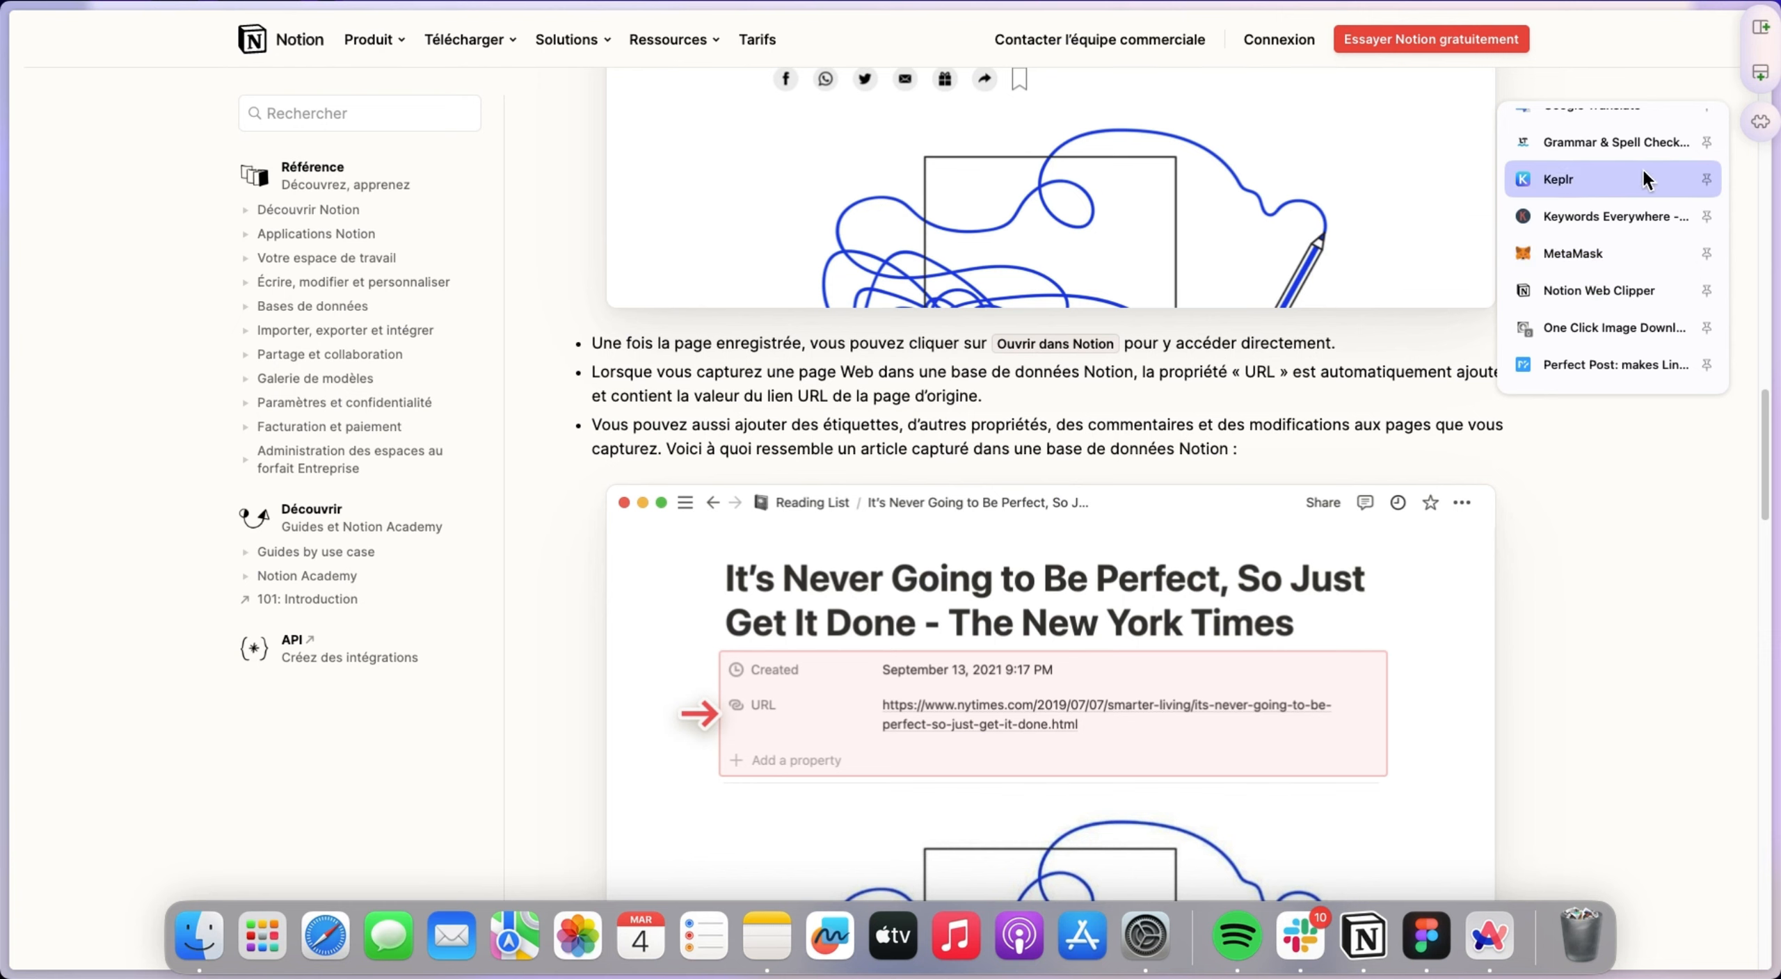
left_click(1599, 290)
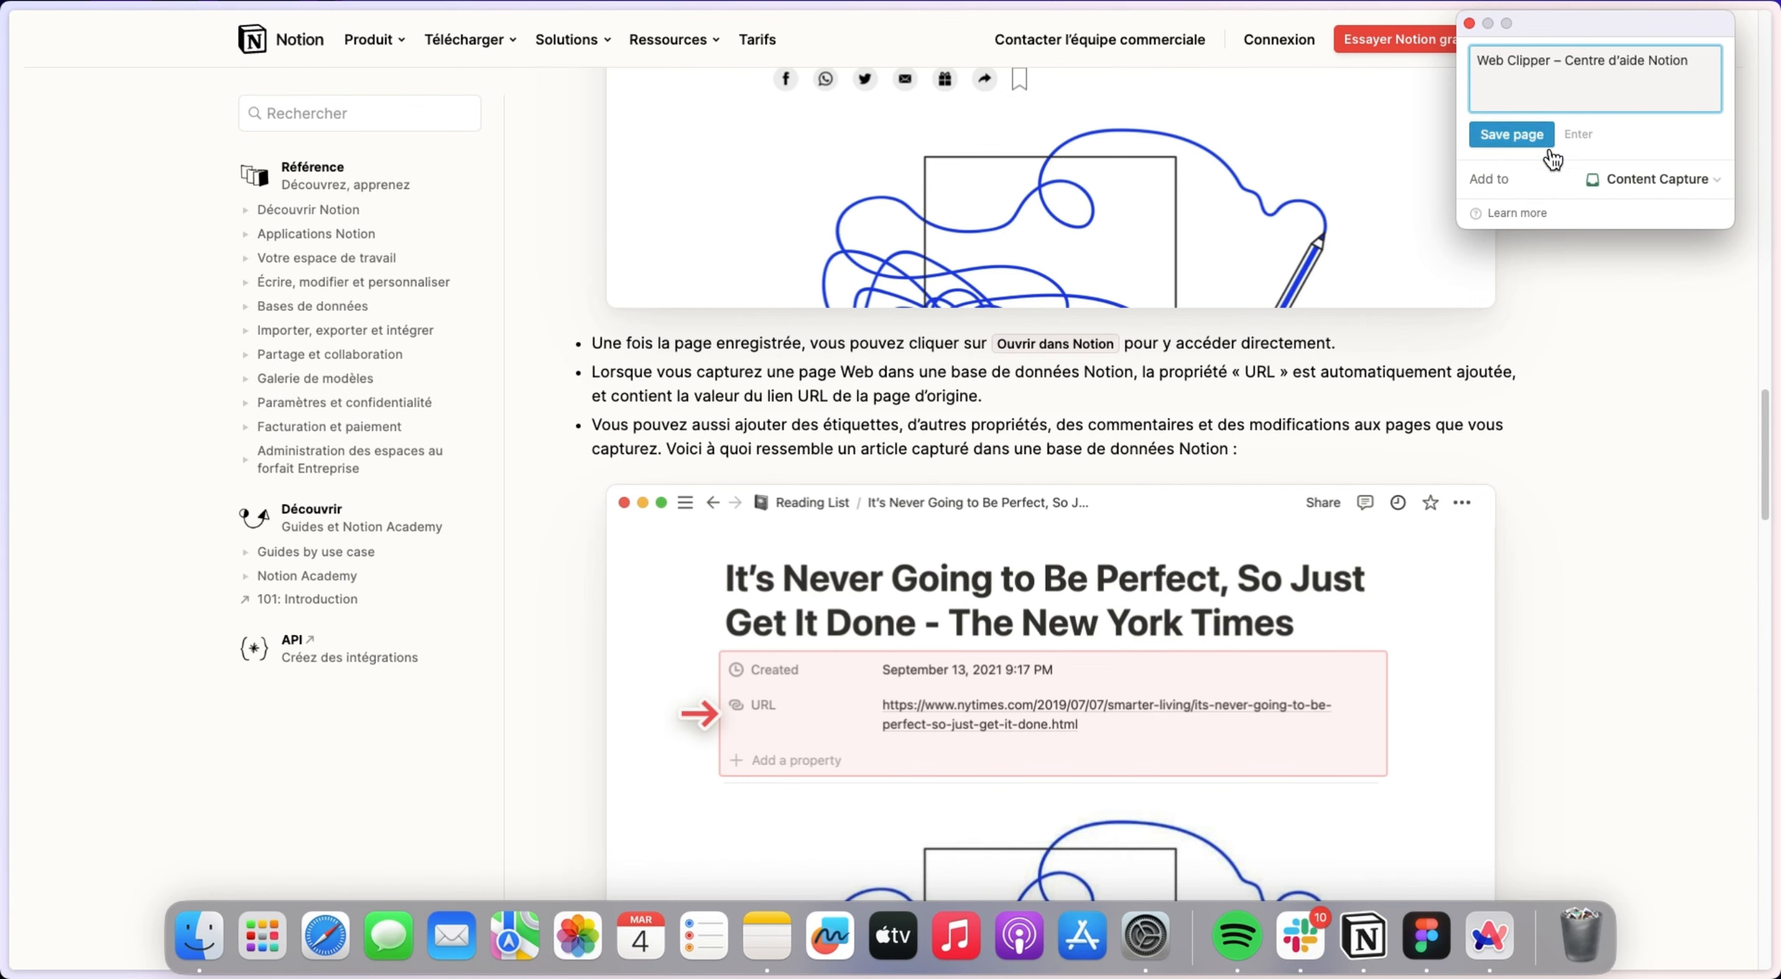
Save the help article with Content Capture as the destination and dismiss the clipper window.
left_click(1621, 198)
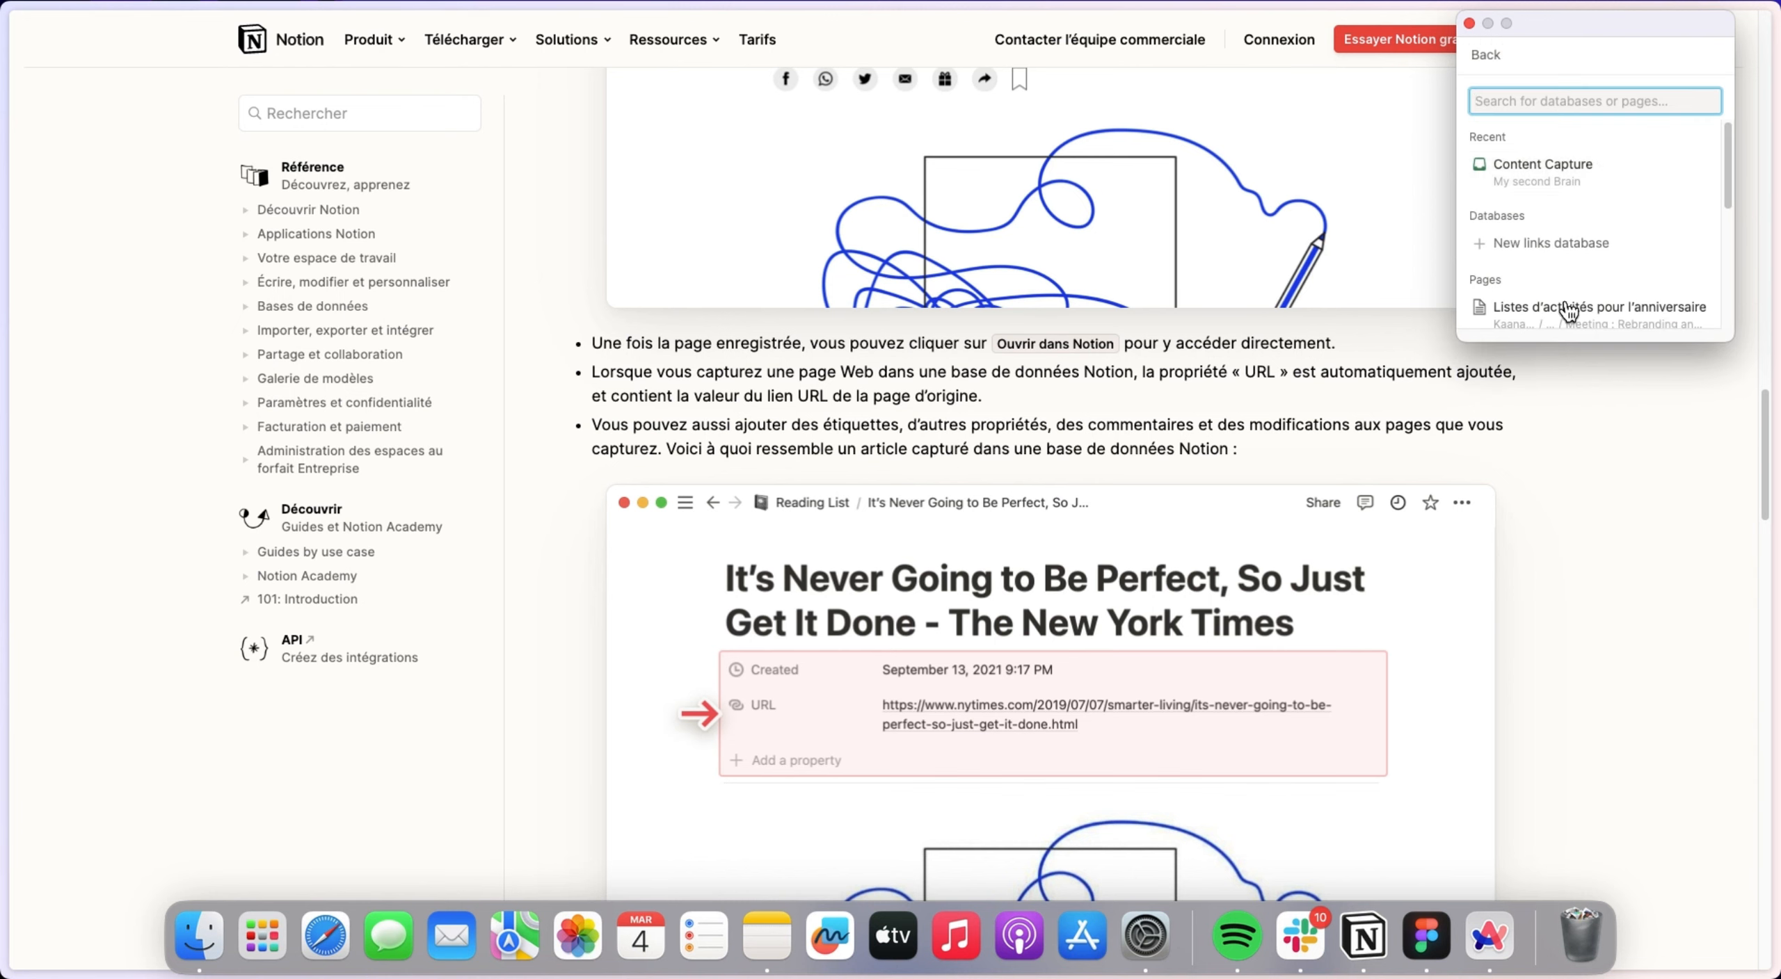
left_click(1537, 170)
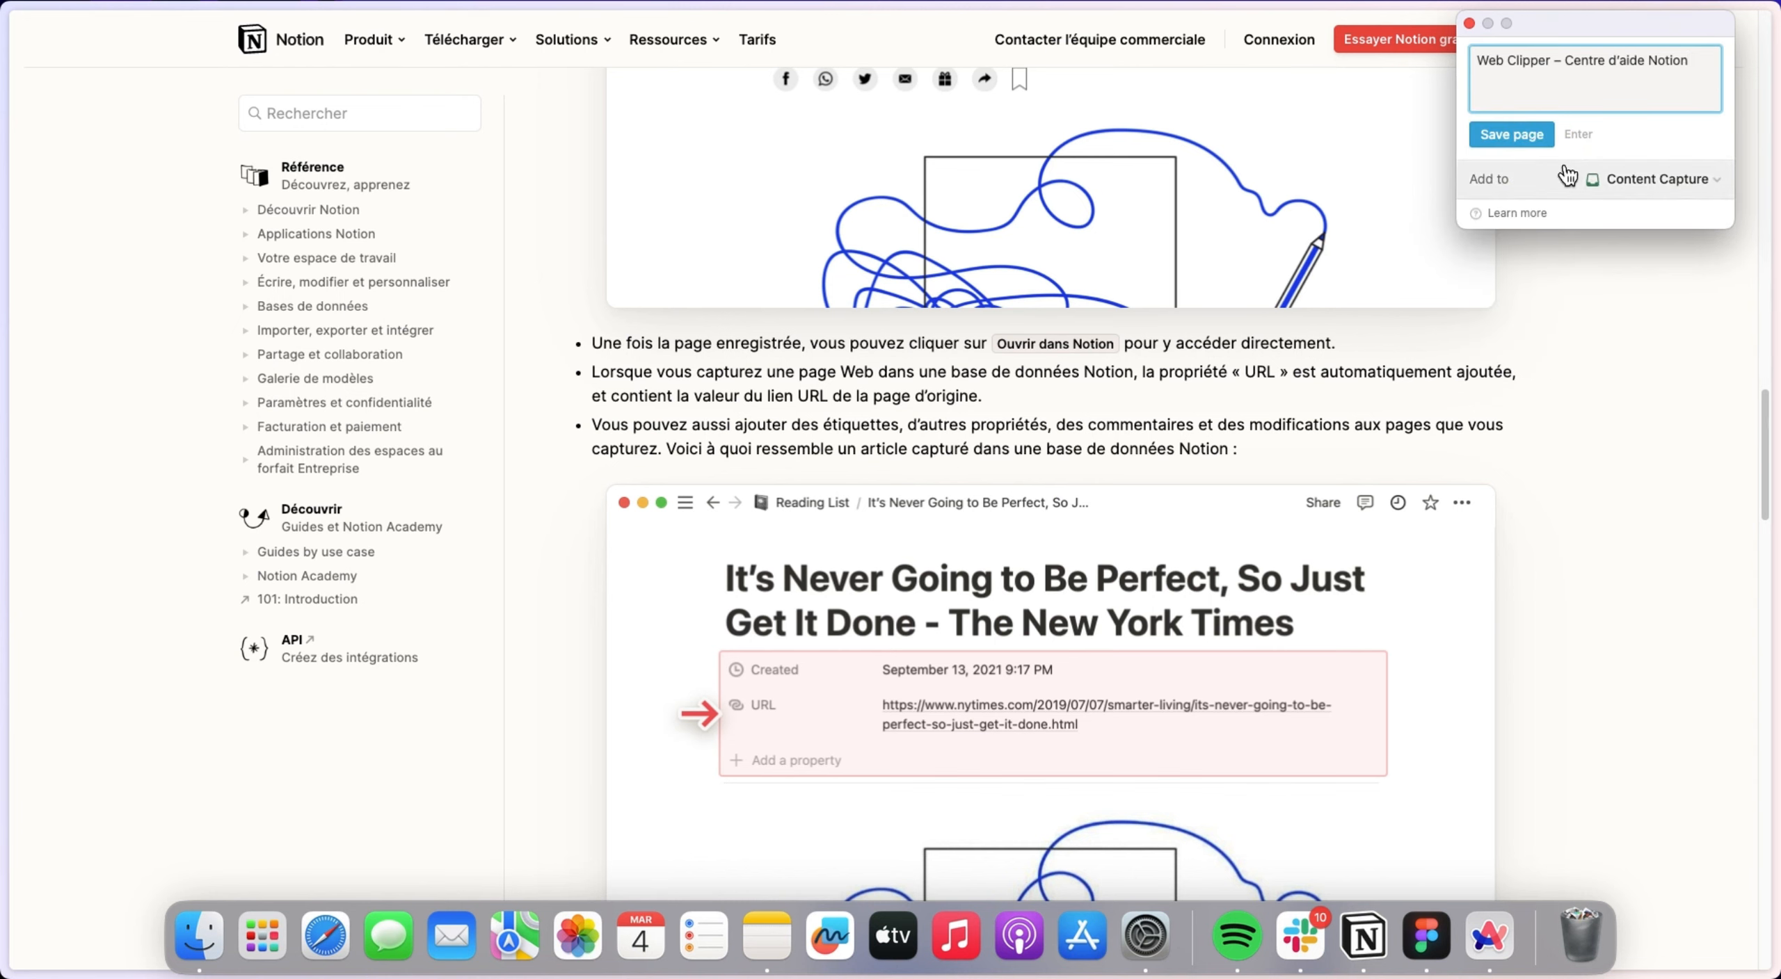
left_click(1551, 142)
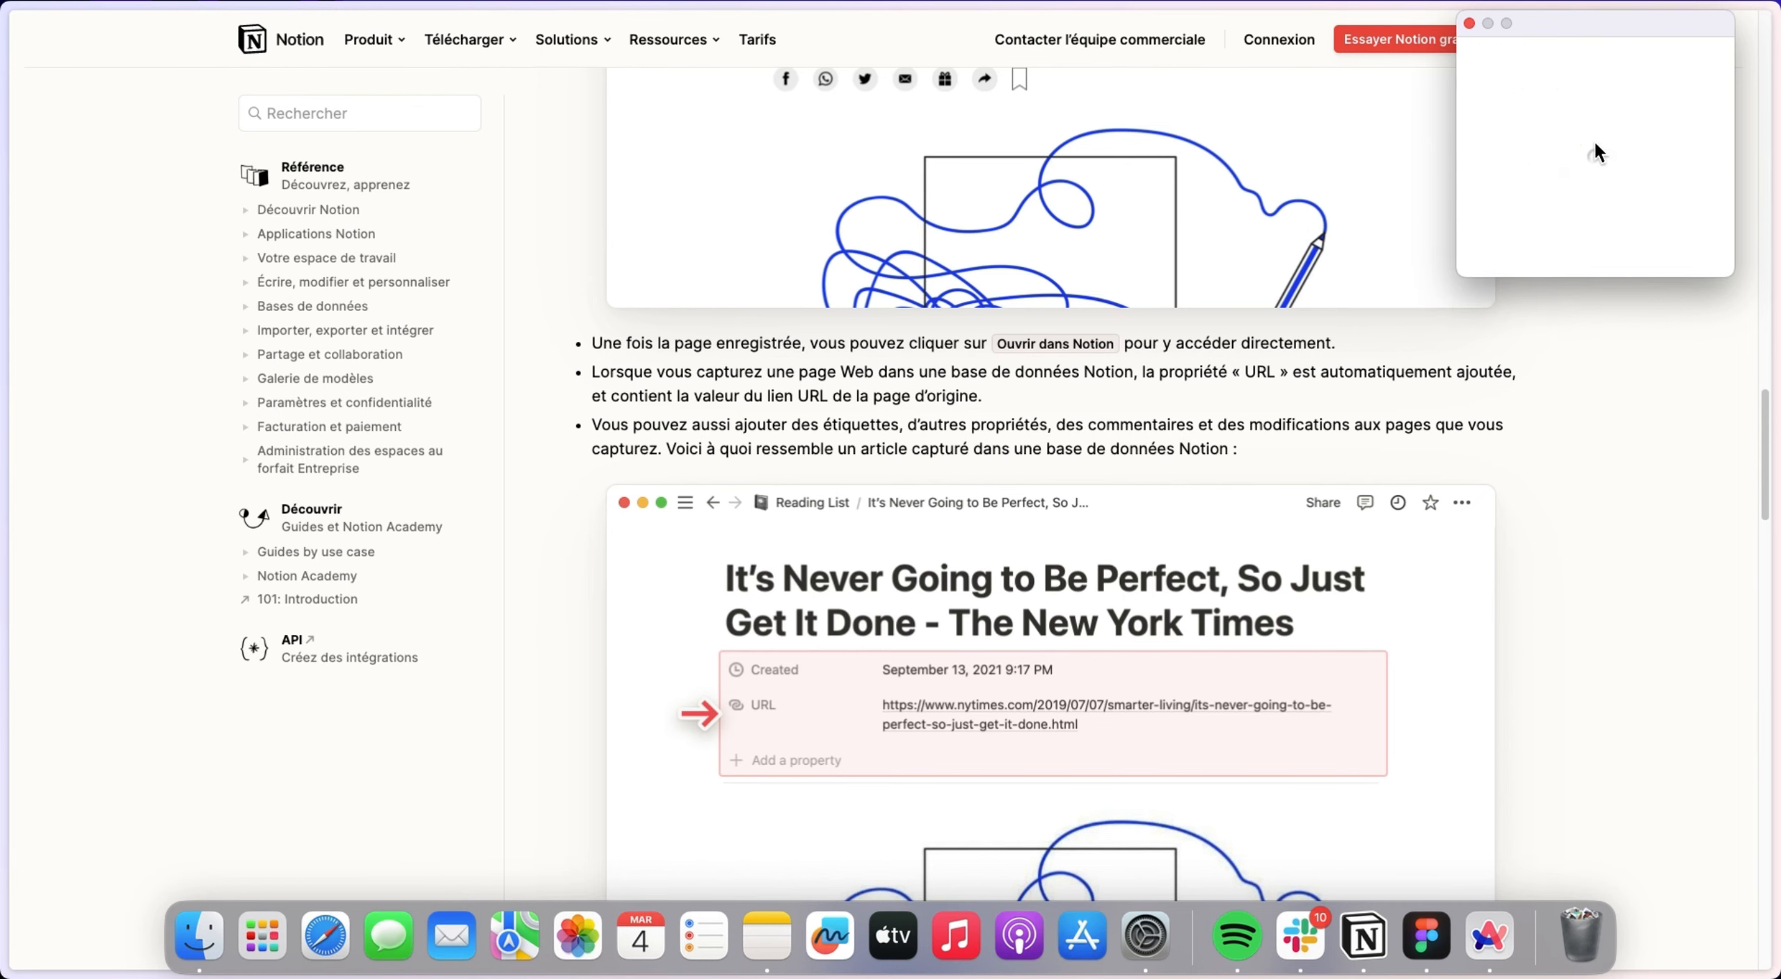
left_click(1655, 305)
Switch back to Notion and examine the clipped Web Clipper – Centre d'aide Notion page in the Content Capture database.
mouse_move(5, 285)
left_click(86, 513)
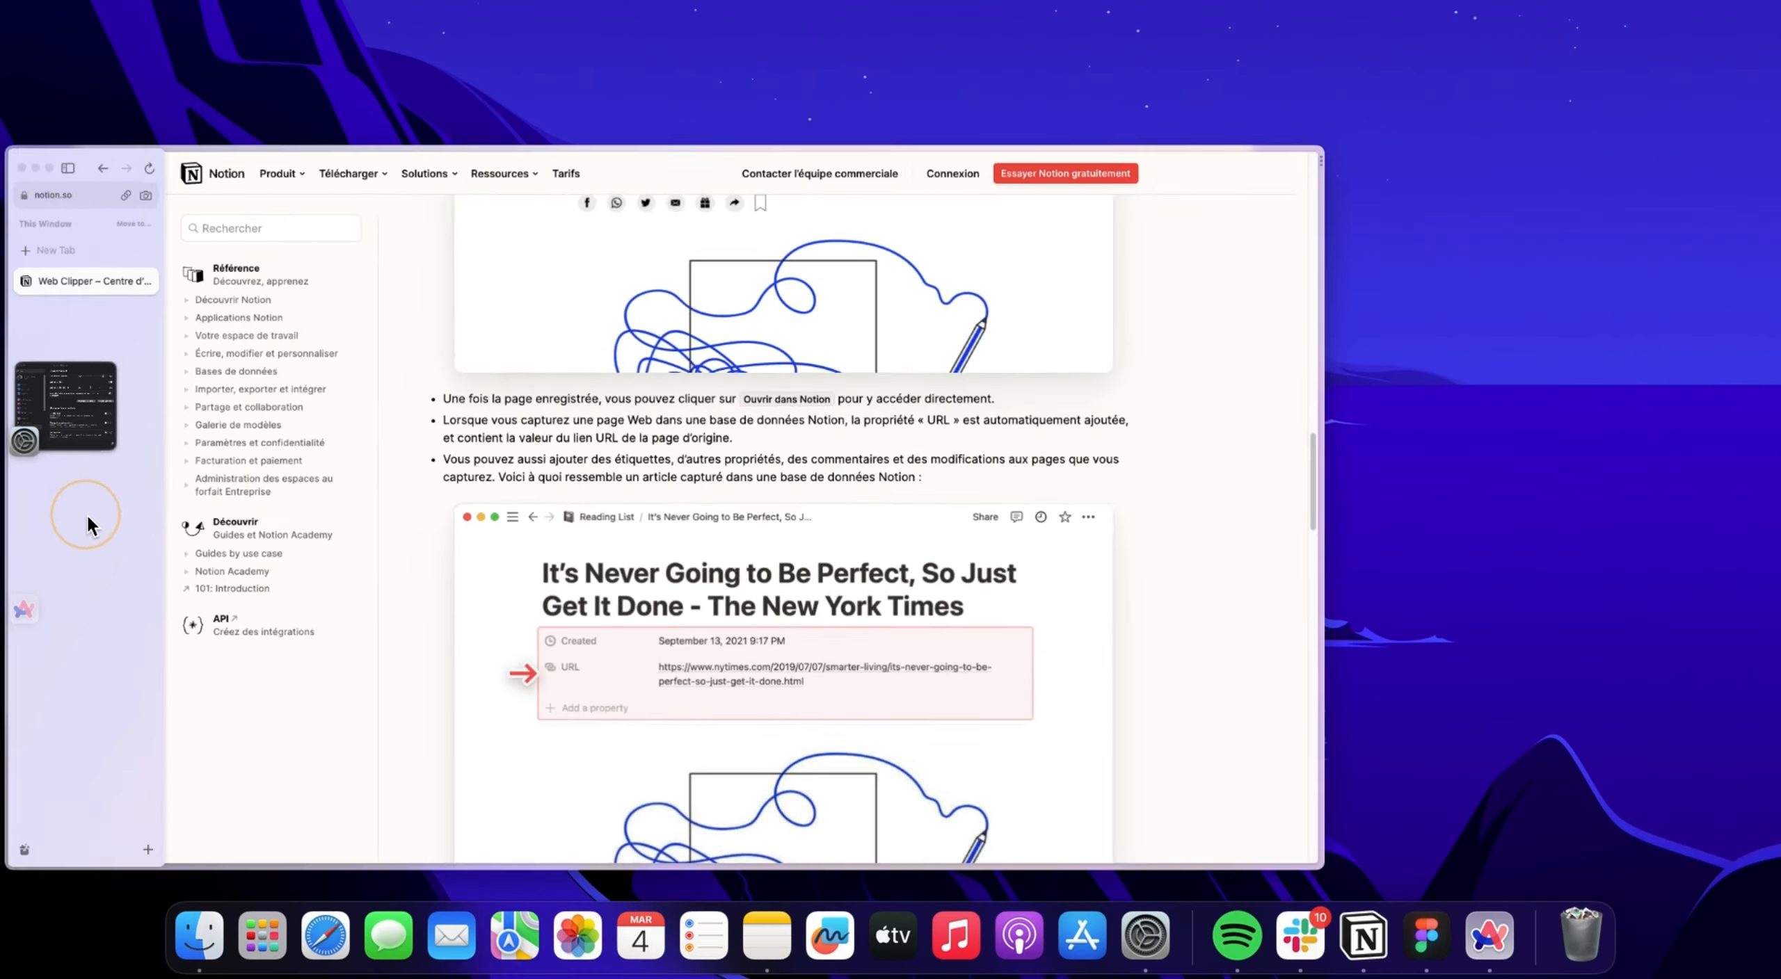
left_click(90, 267)
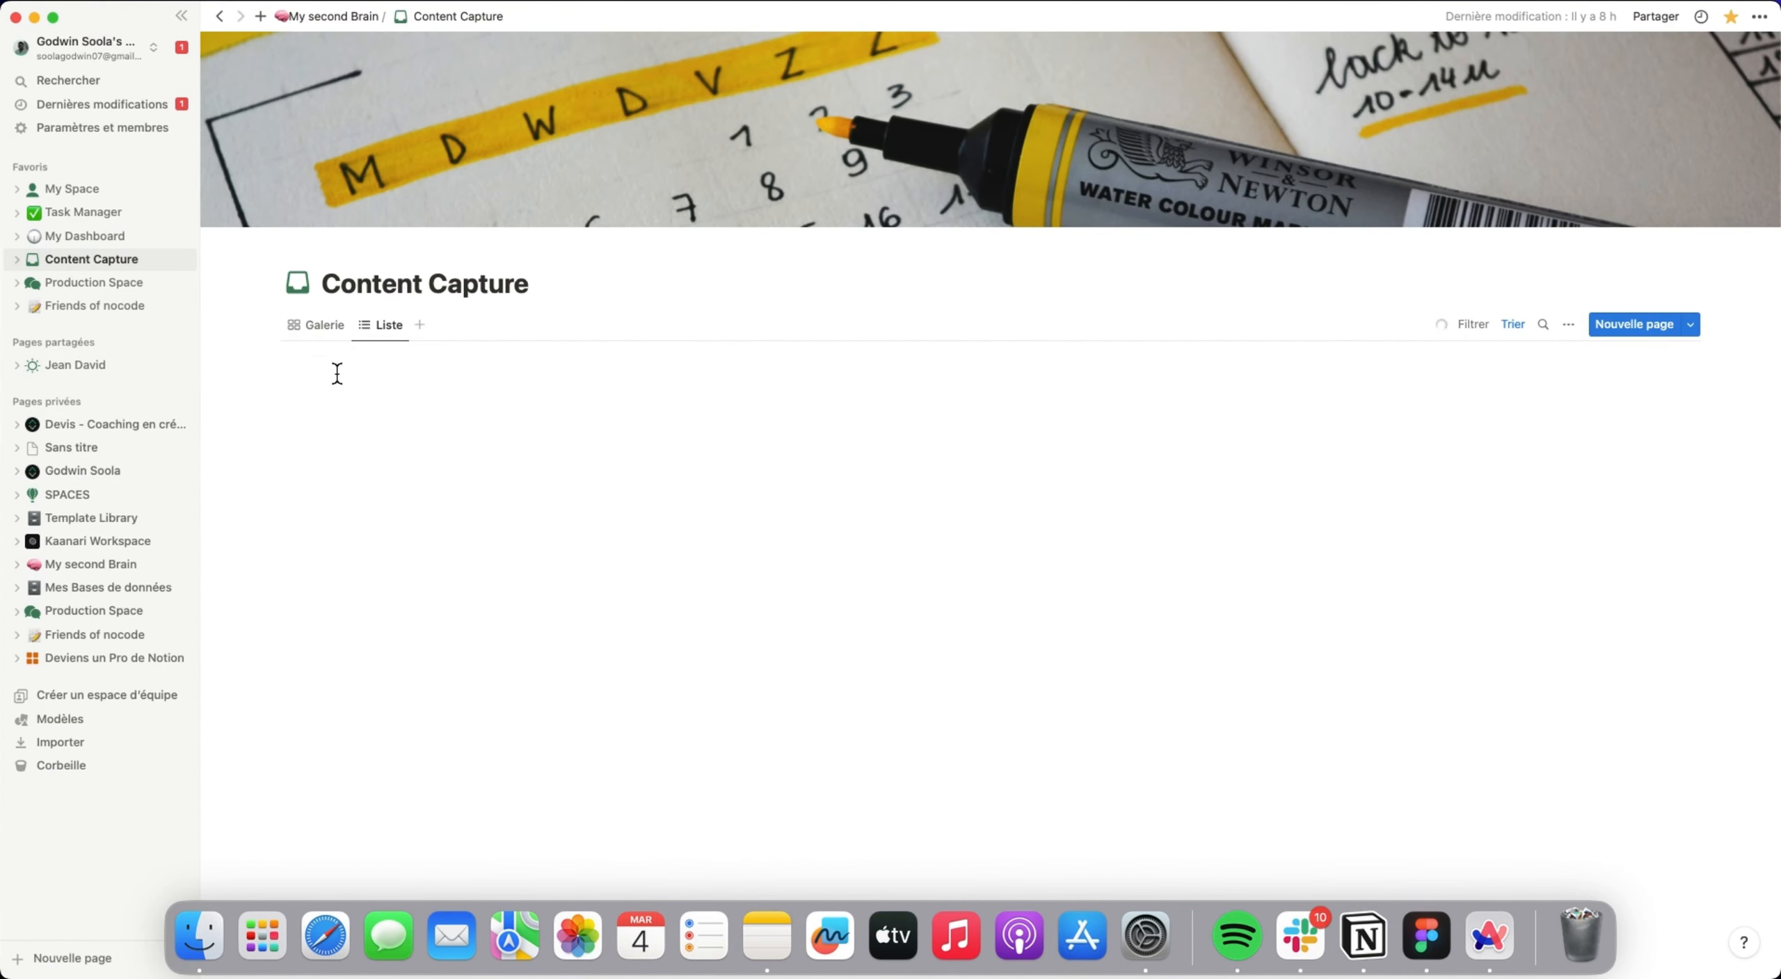
left_click(413, 368)
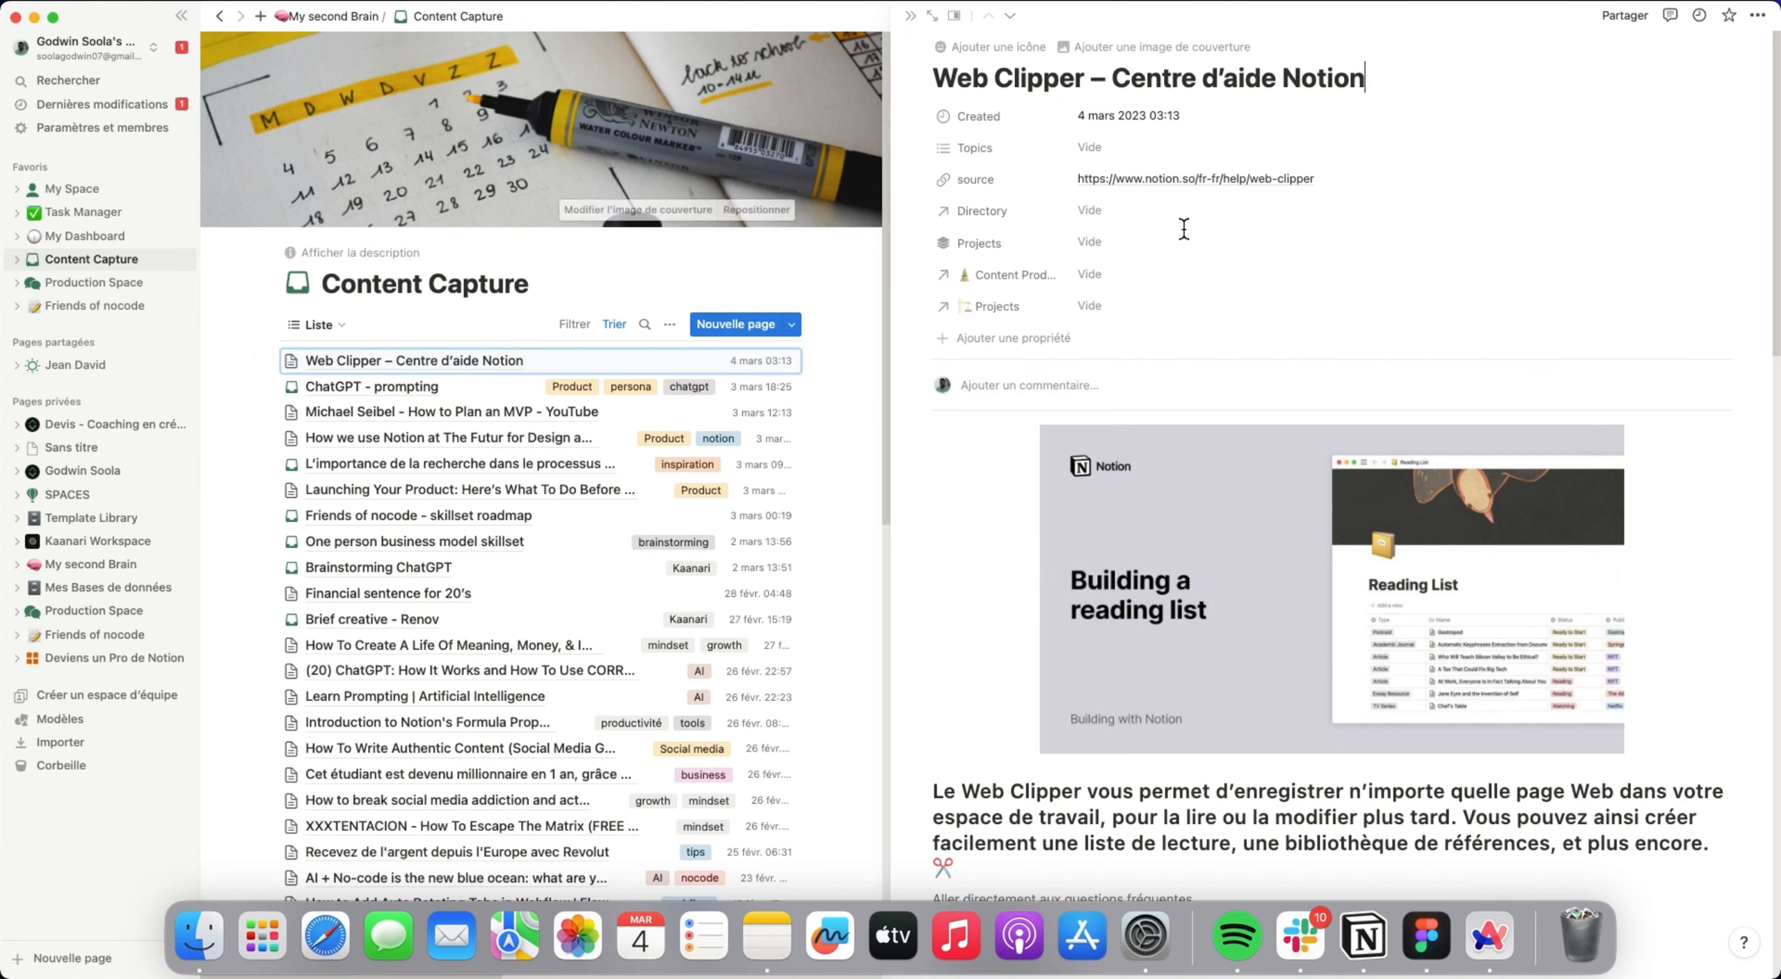
scroll(1311, 459, "down", 15)
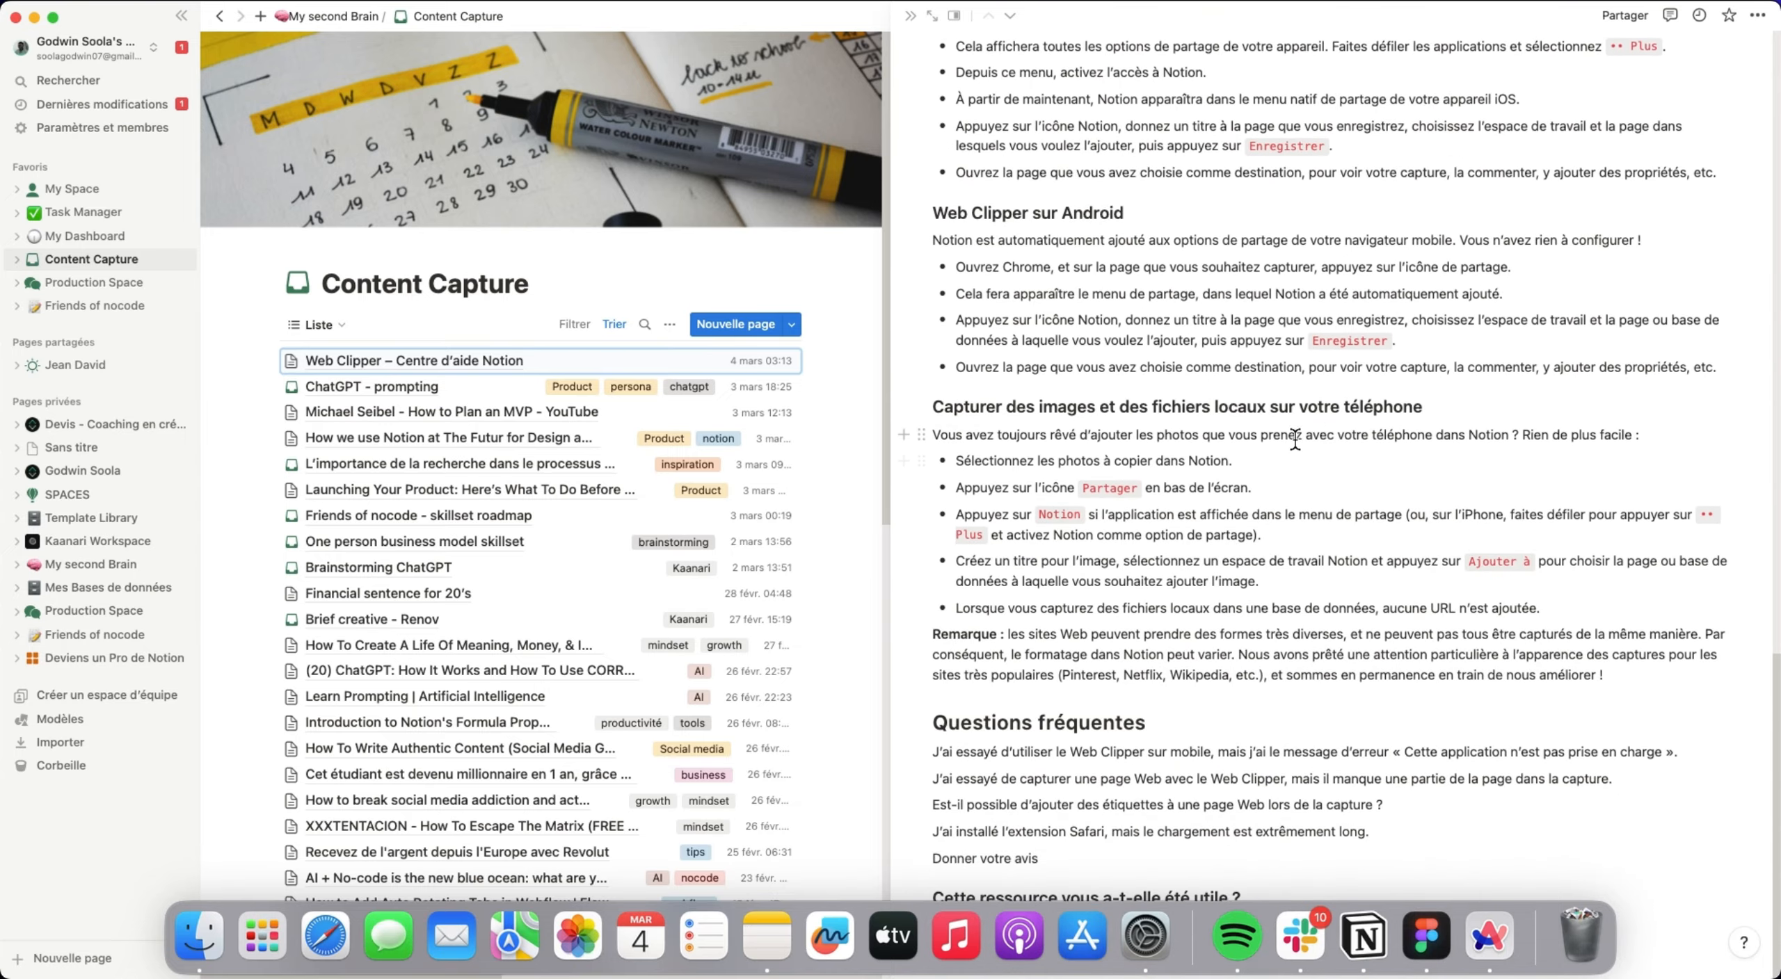
scroll(1321, 460, "up", 15)
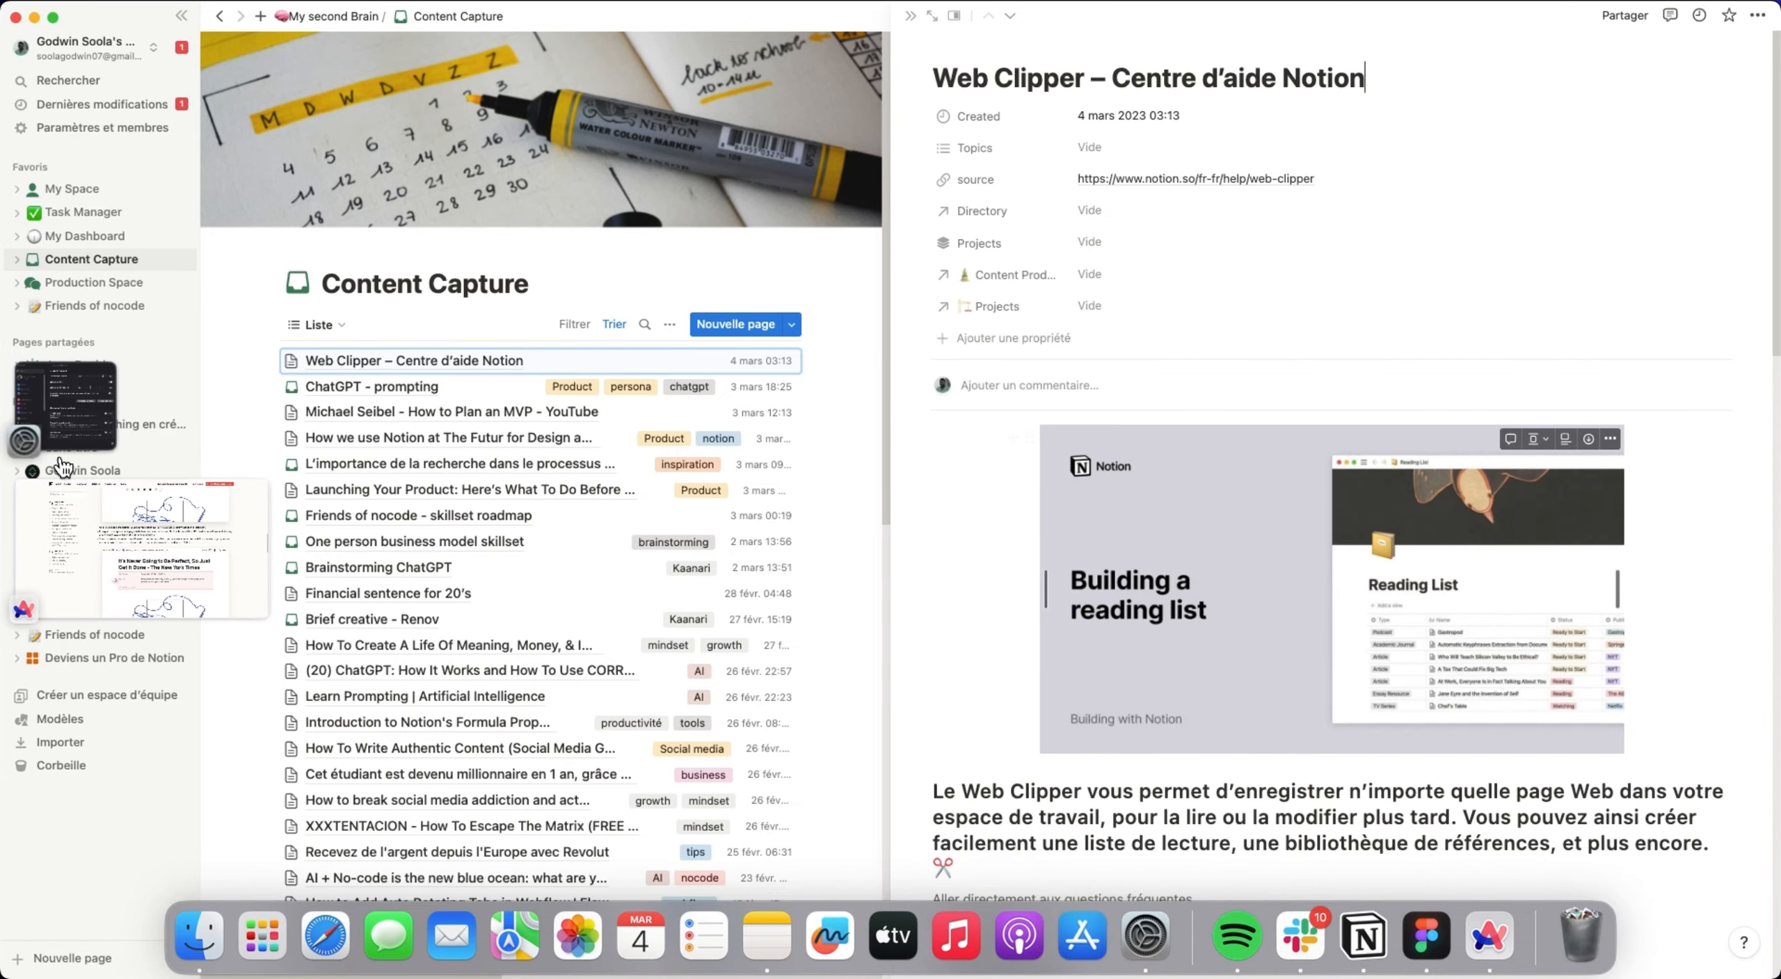
Return to the browser and look through the original Web Clipper help article down to Questions fréquentes and back.
left_click(63, 542)
scroll(1029, 438, "down", 10)
scroll(1023, 466, "down", 15)
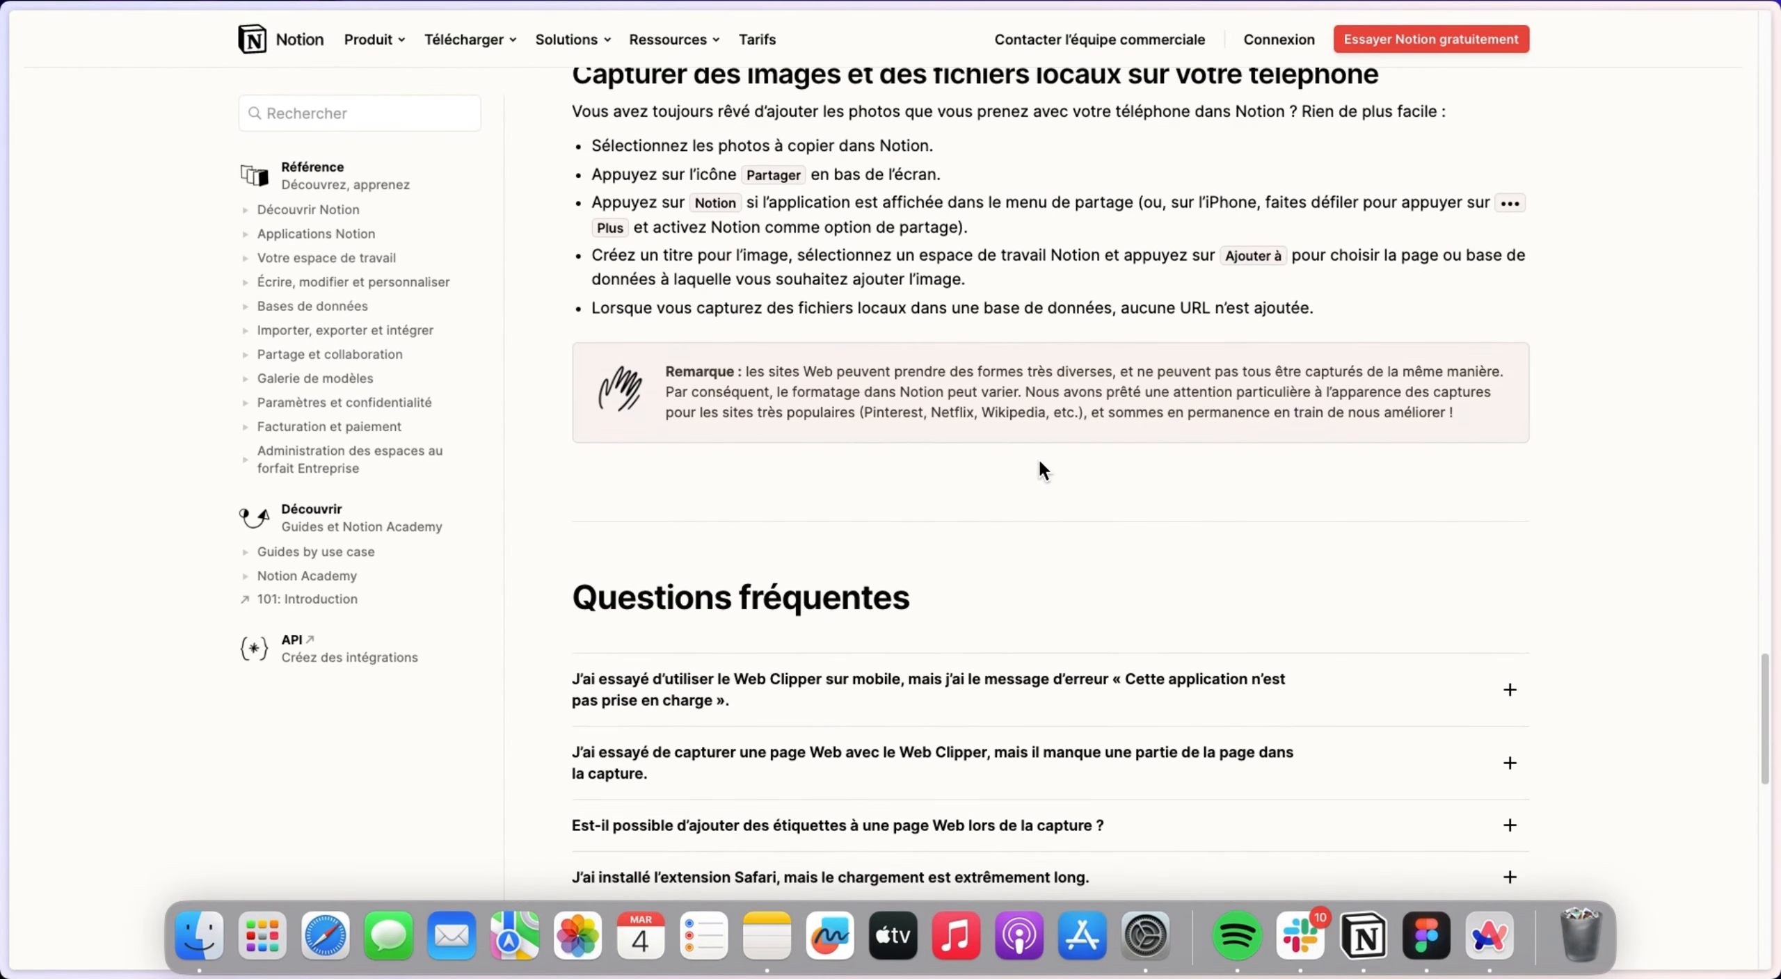
scroll(1071, 459, "up", 20)
scroll(1090, 457, "up", 15)
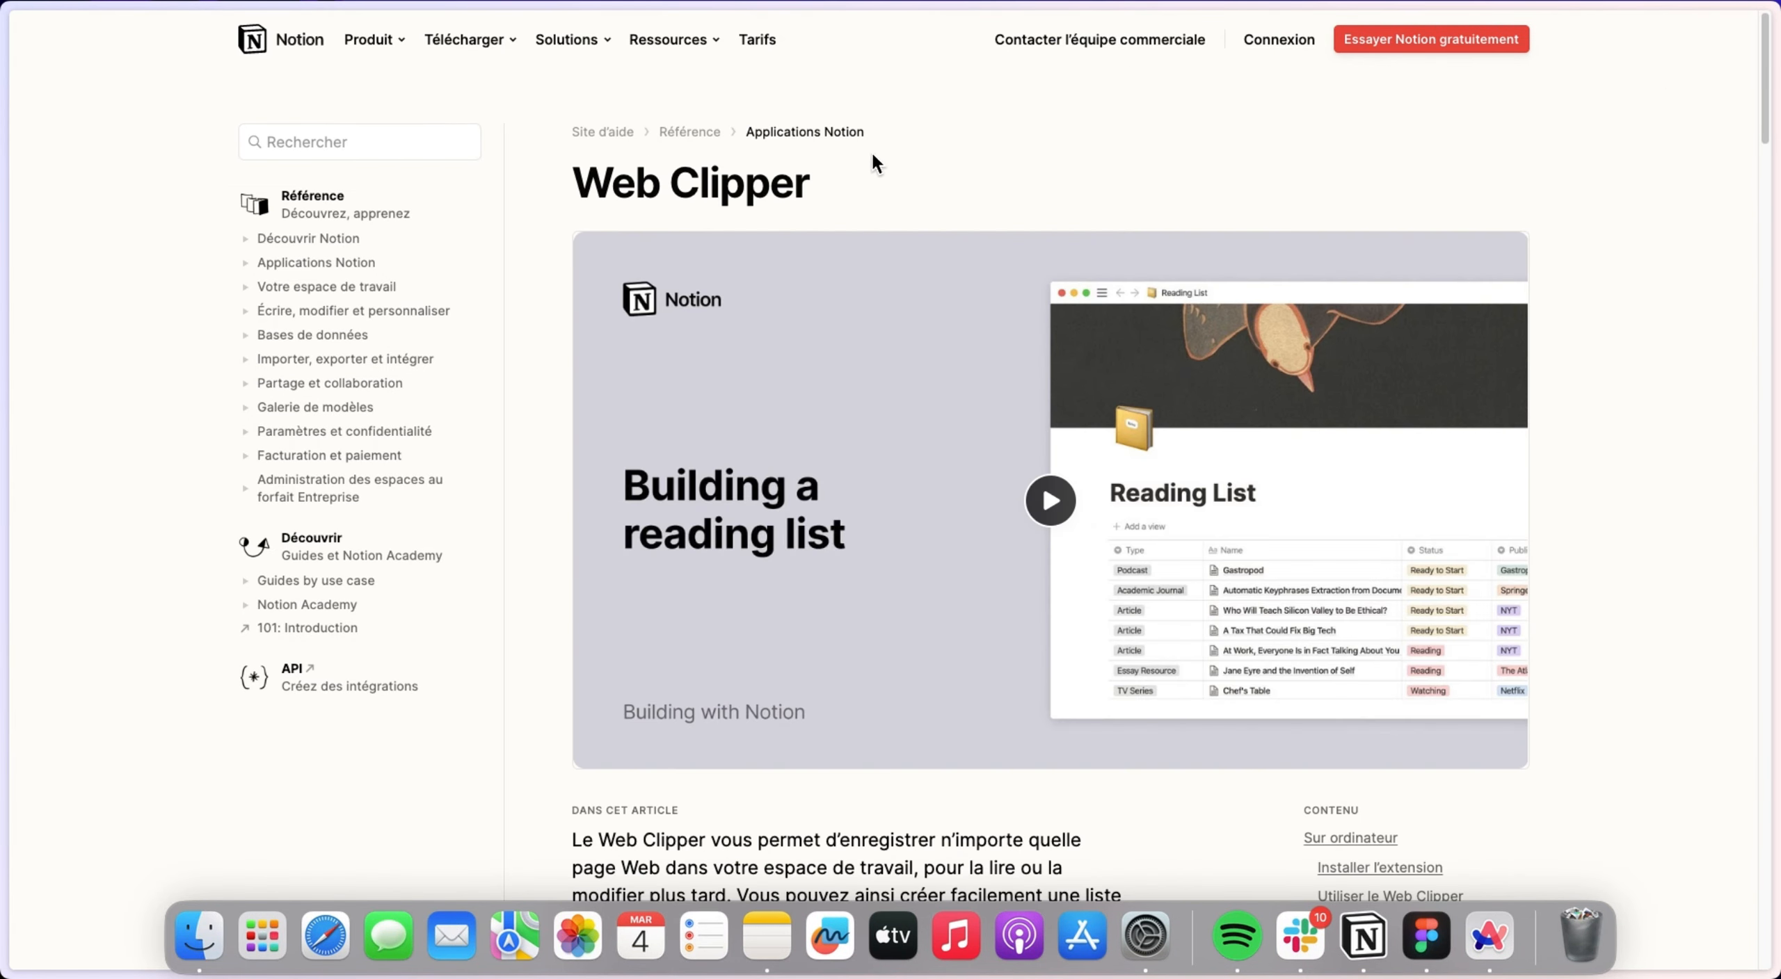
Search Google for "Notion web clipper" and open the result Notion Web Clipper for Chrome, Safari, Firefox, and mobile.
left_click(43, 539)
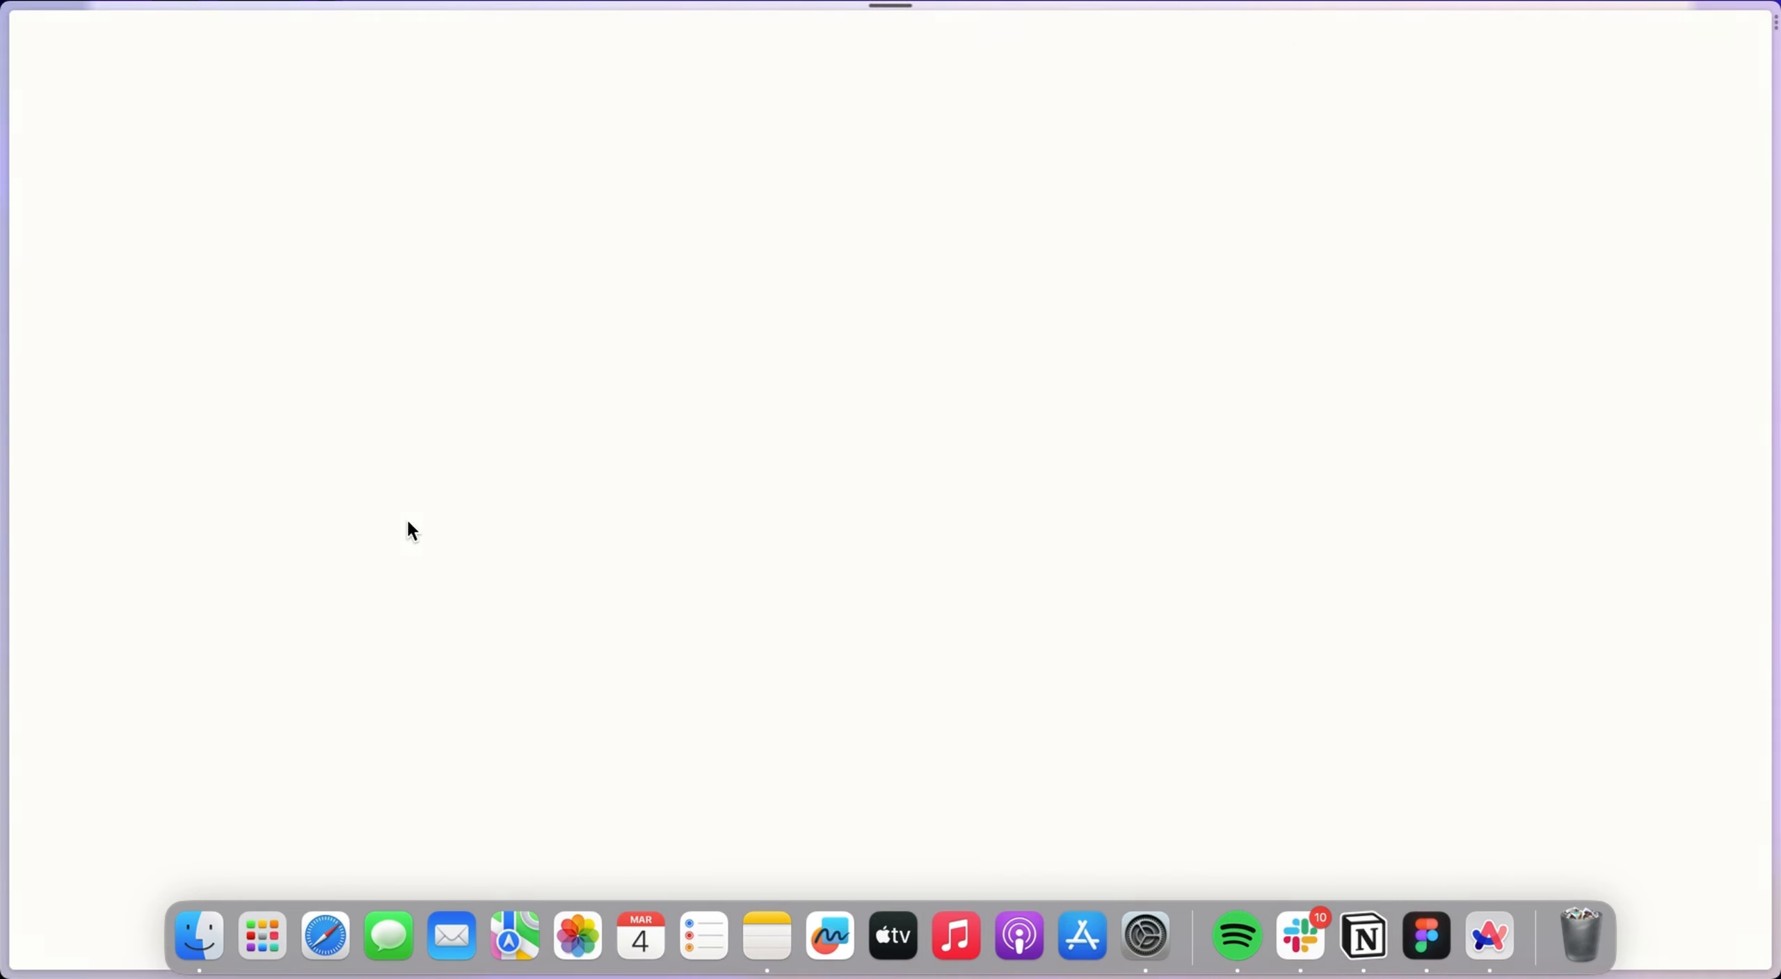
left_click(702, 382)
type("Notion wwe")
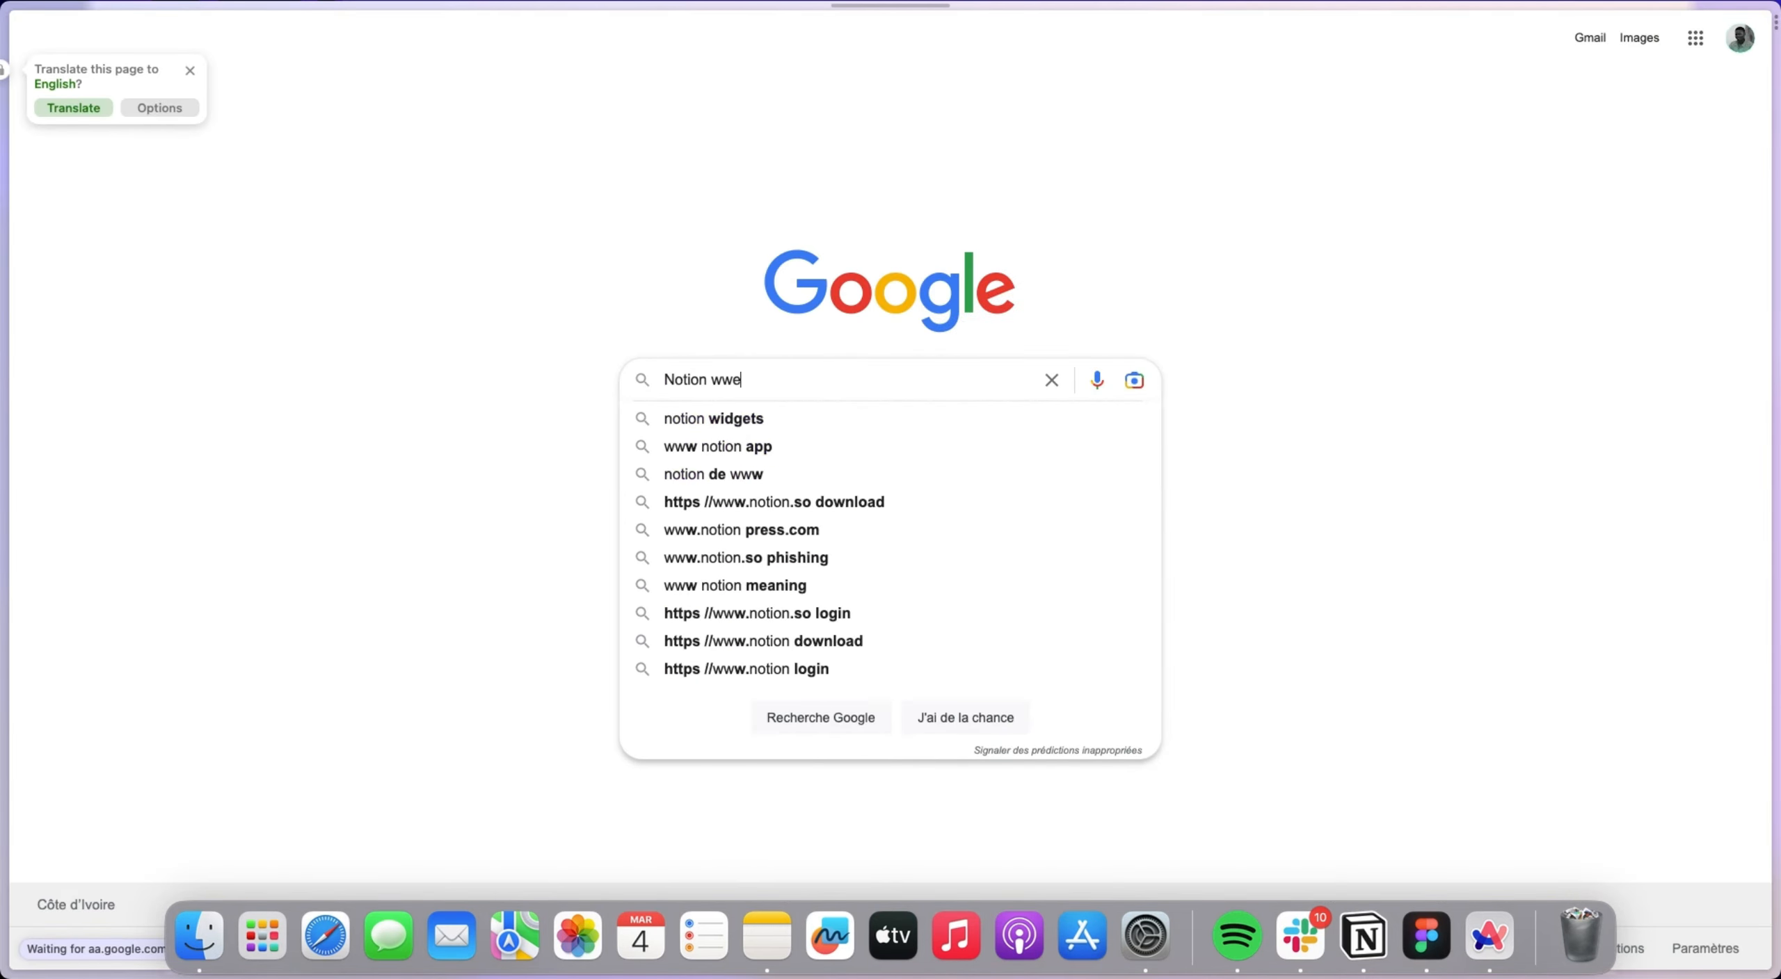
key("BackSpace")
key("BackSpace")
type("eb clipper")
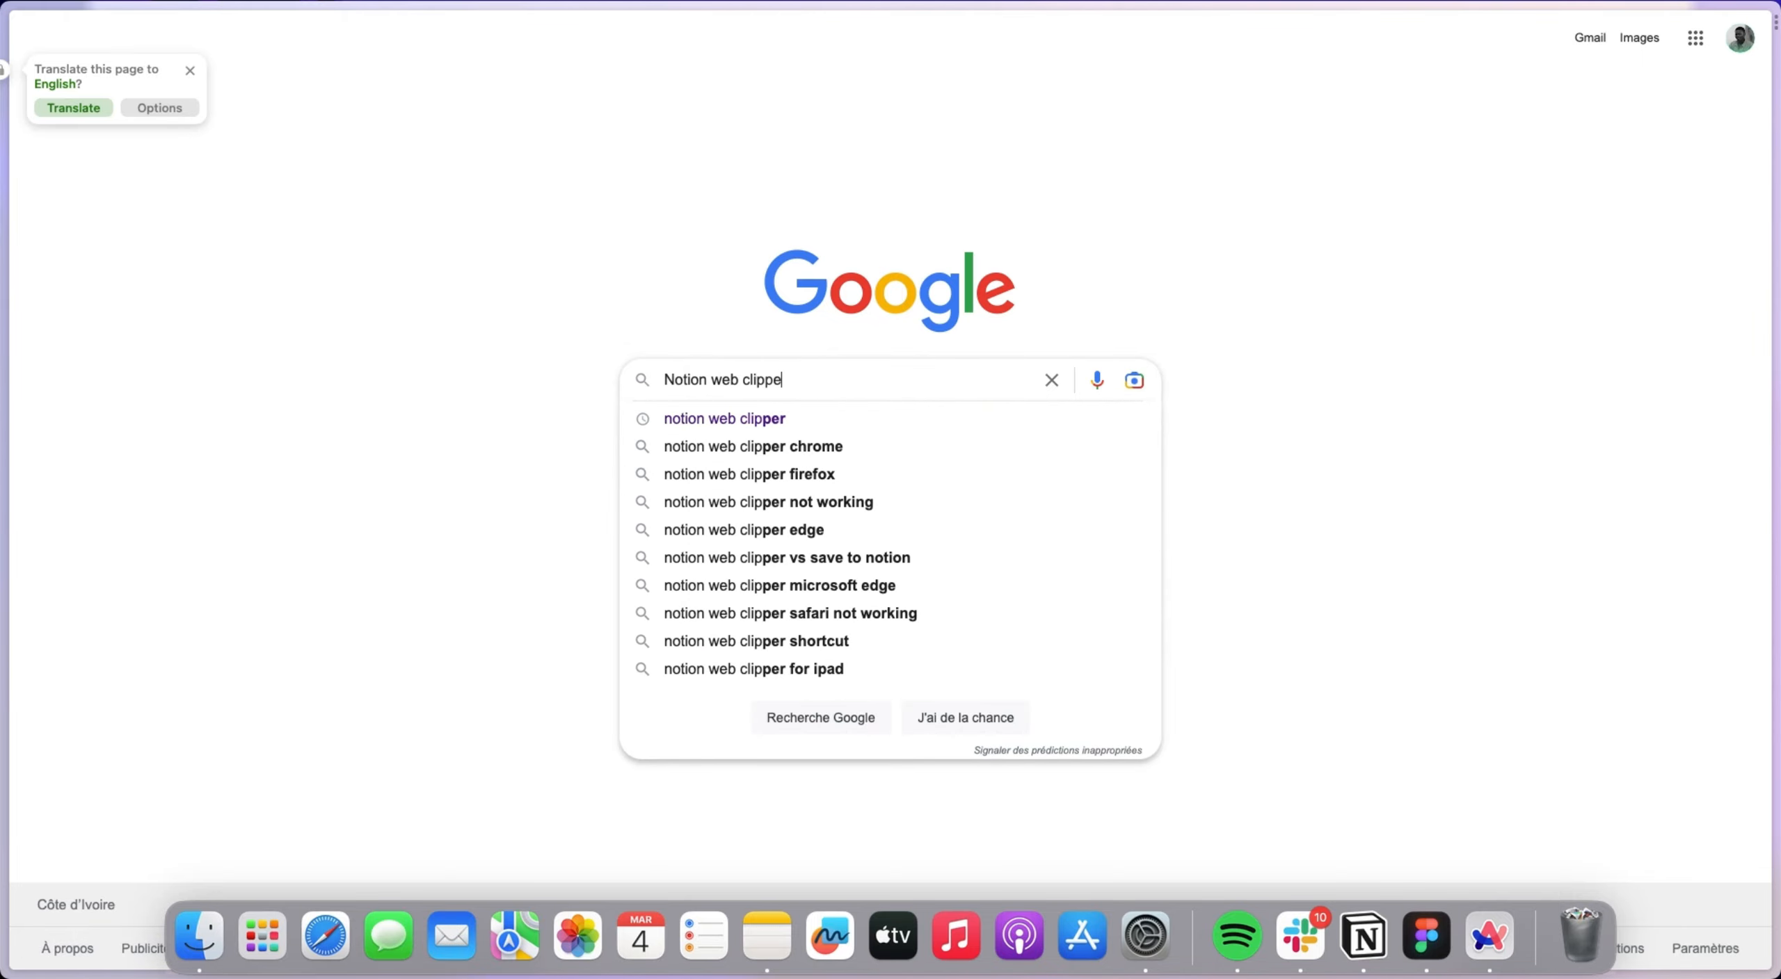
key("Return")
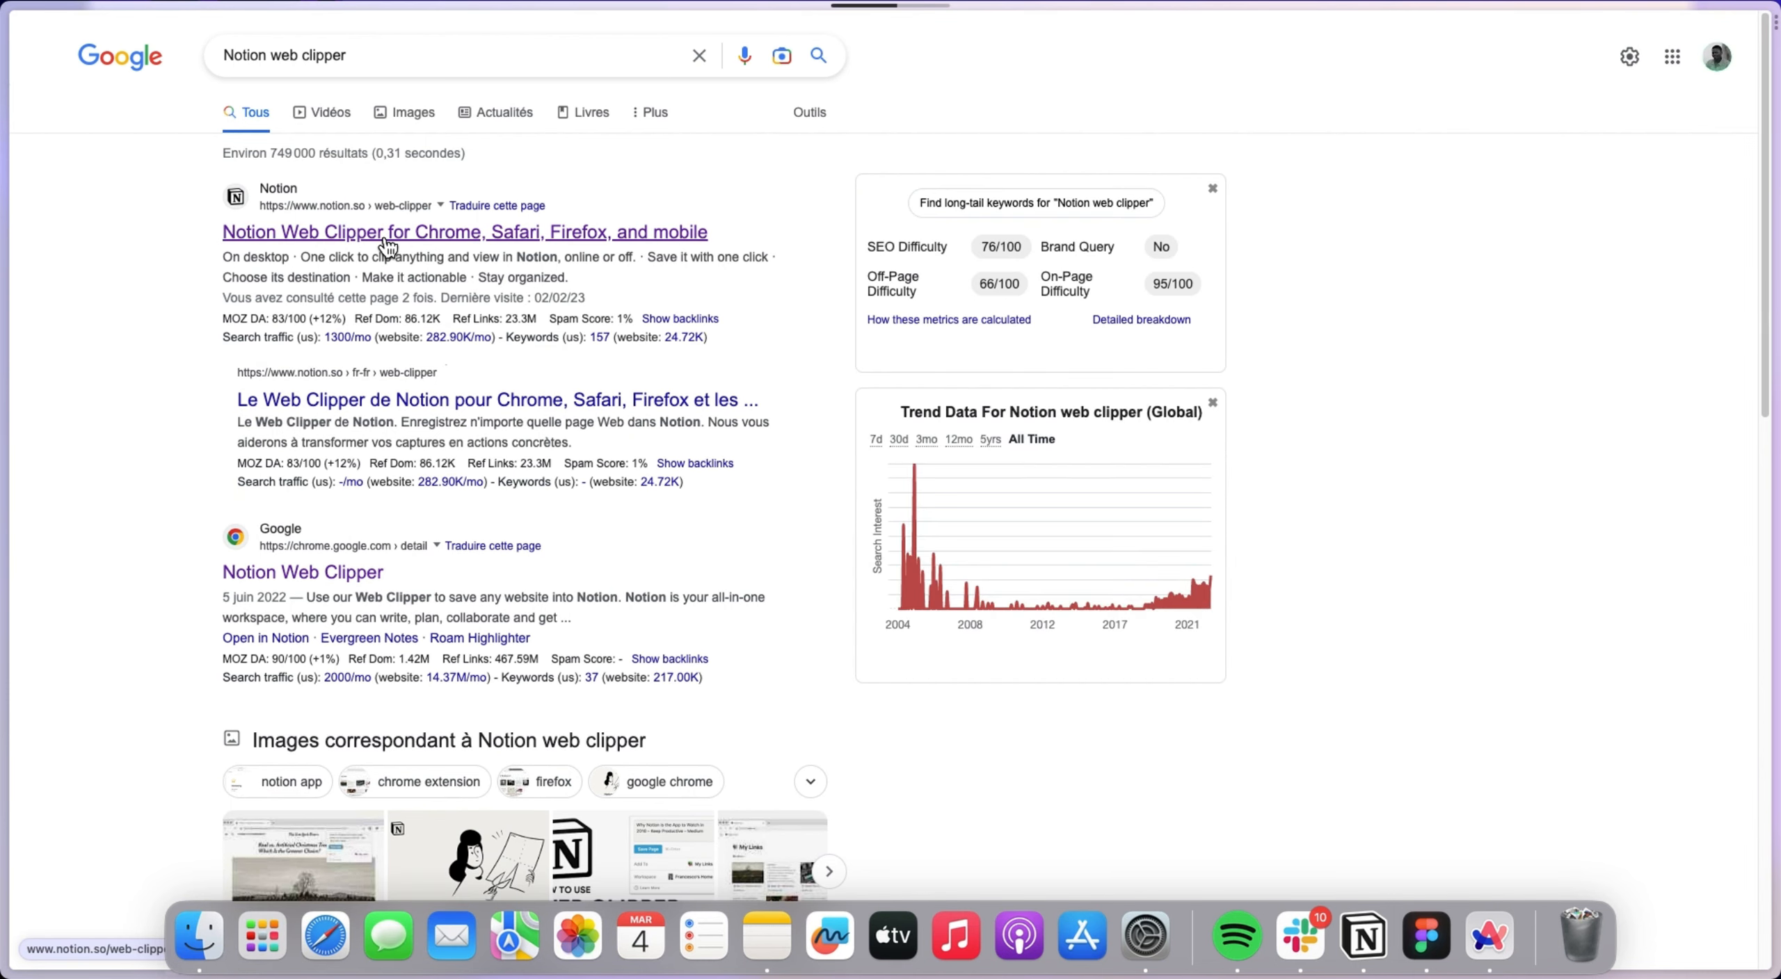
left_click(384, 239)
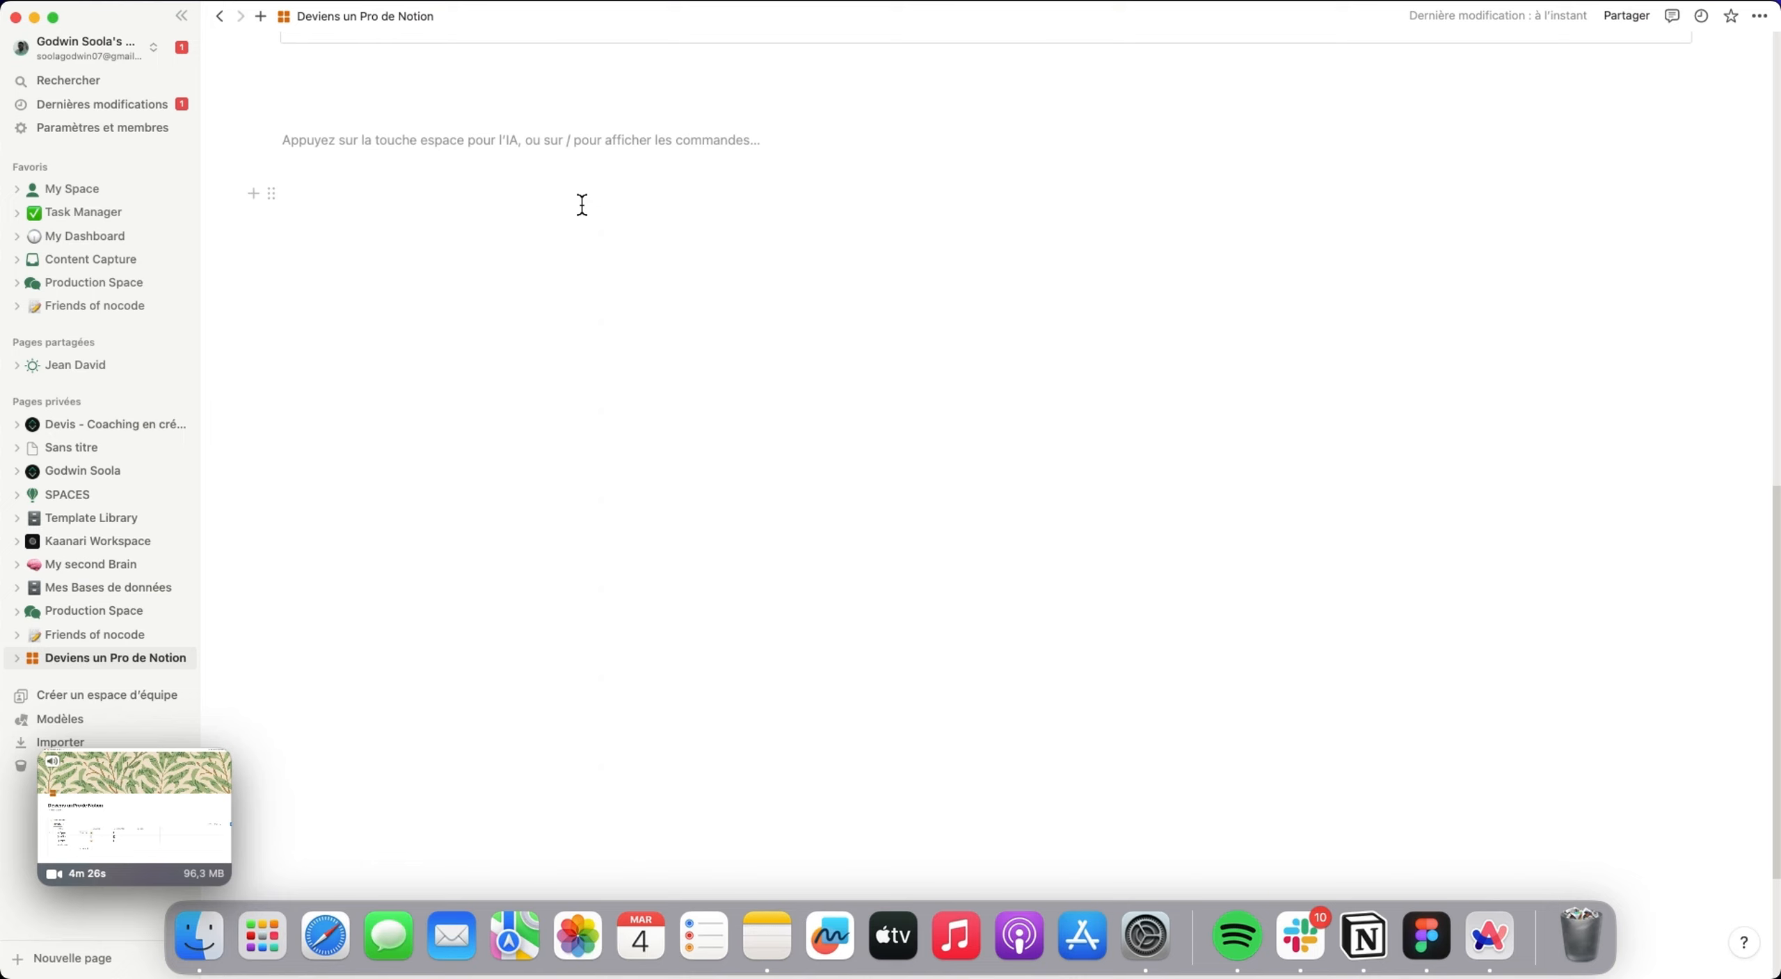
Insert a synced block (Bloc synchronisé) below the two databases containing the text "Bonjour tous le monde".
type("/blo")
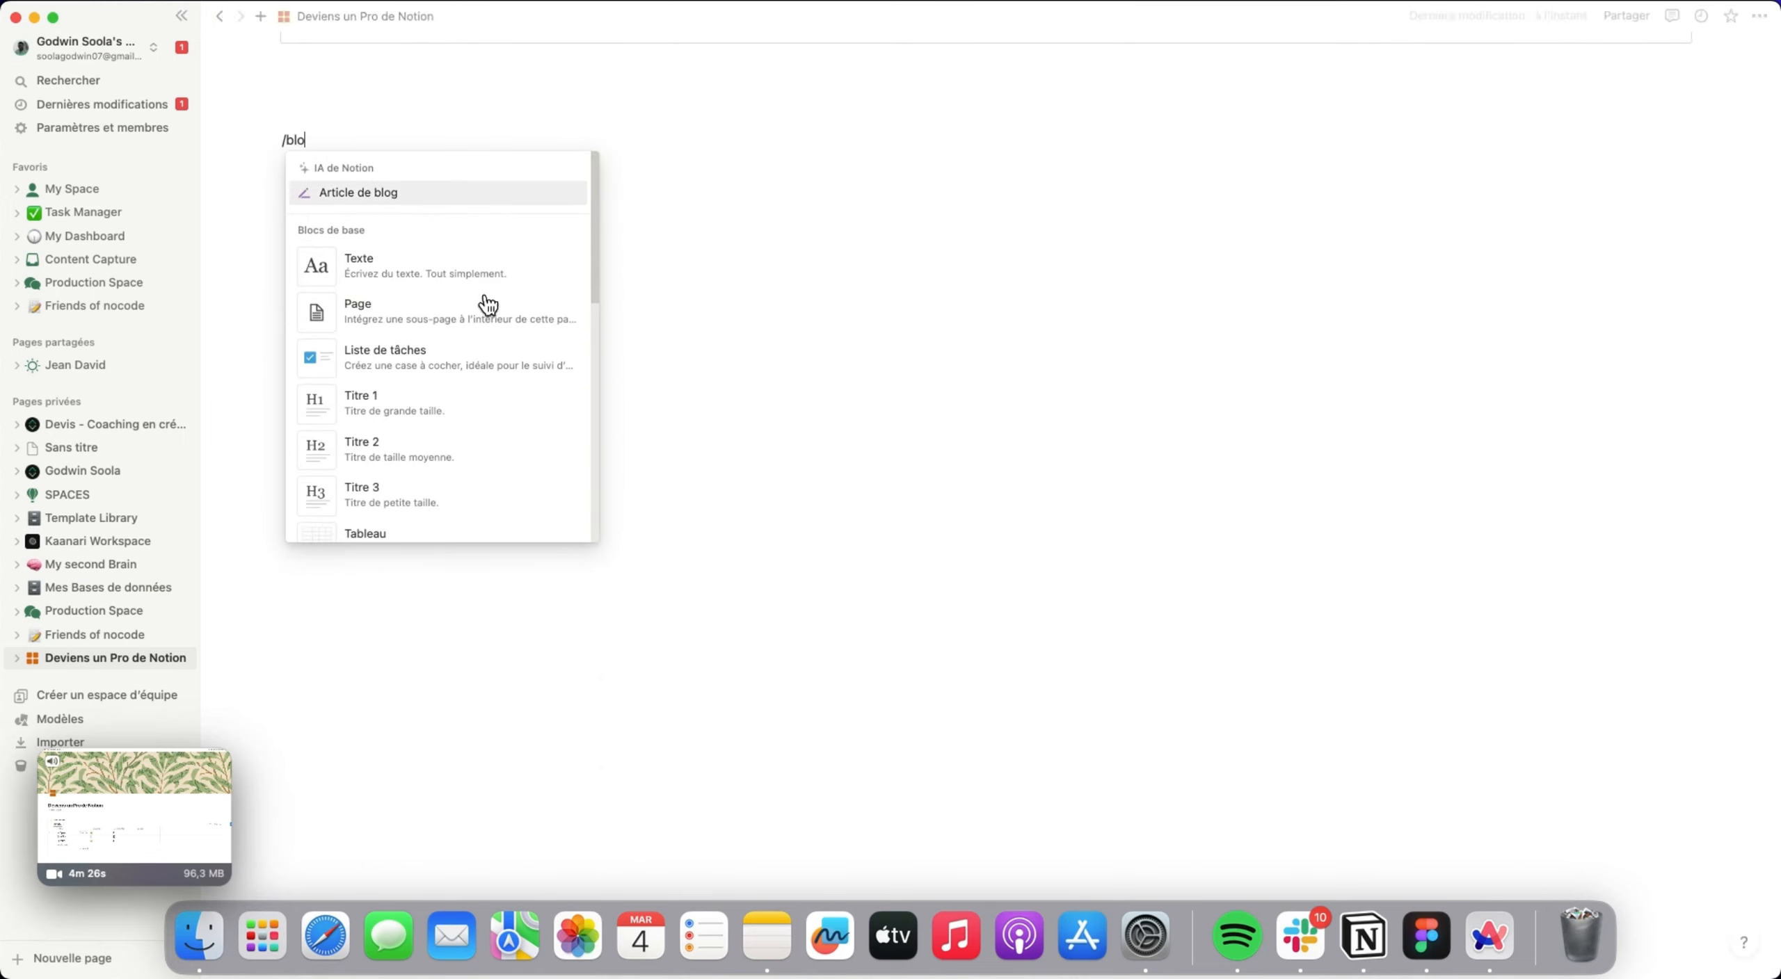
scroll(482, 302, "down", 10)
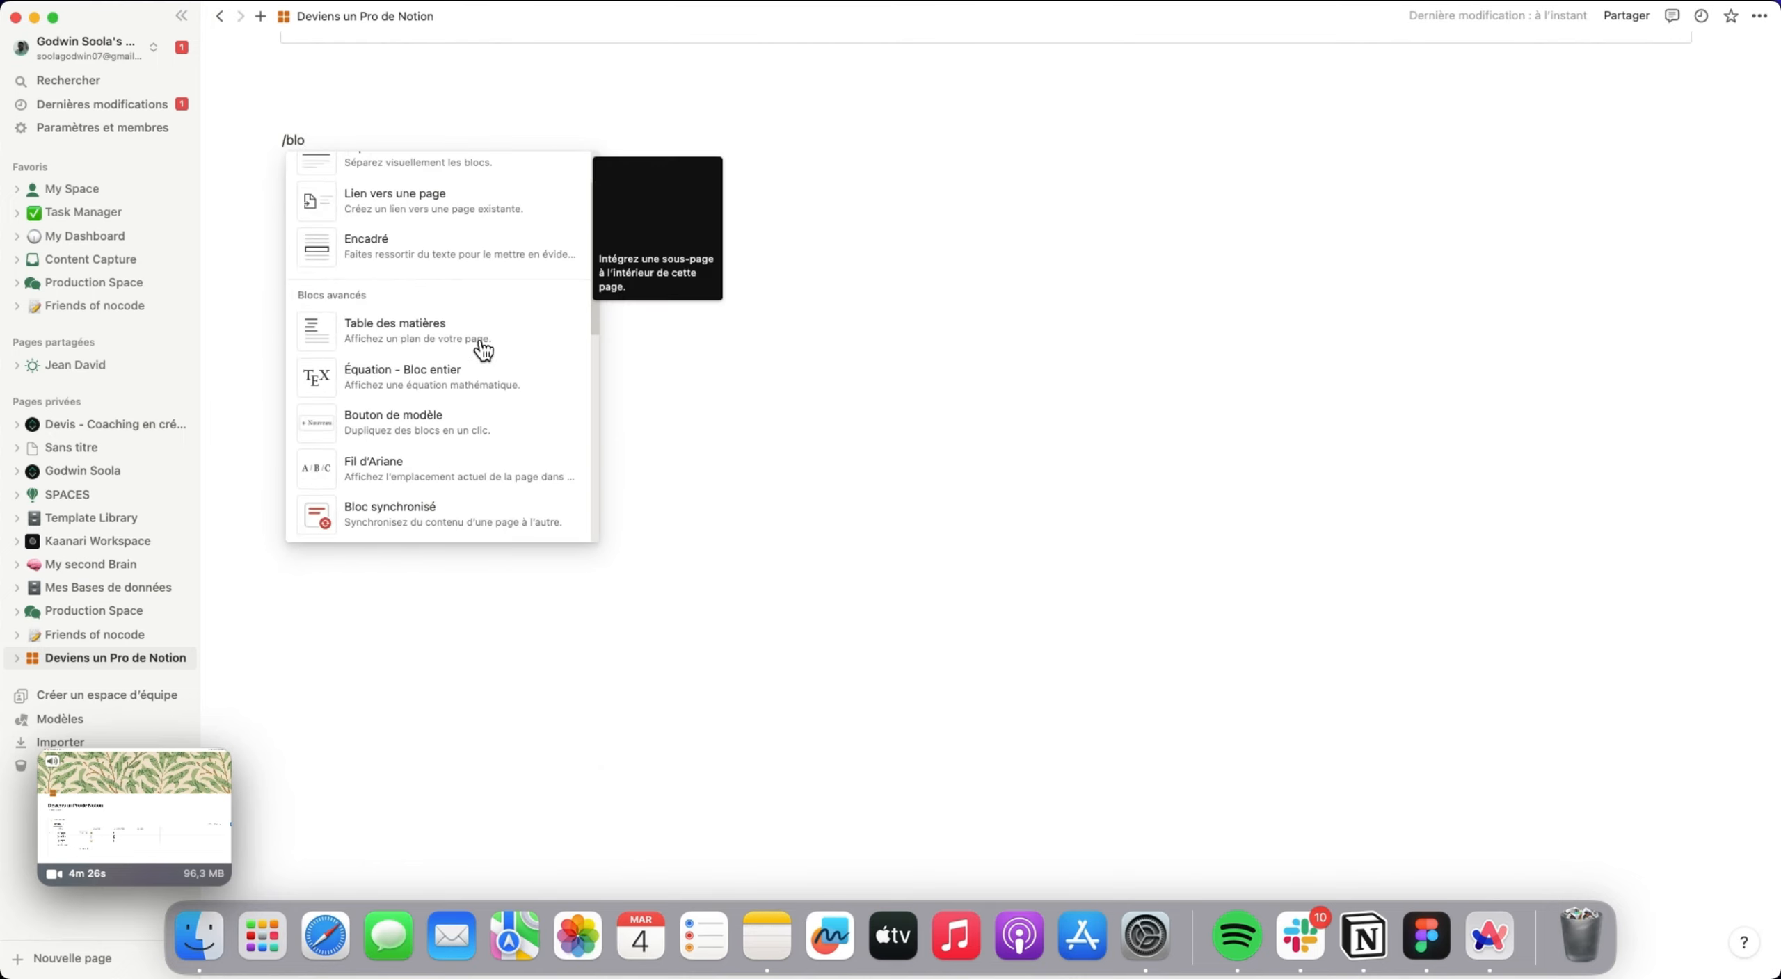
left_click(424, 336)
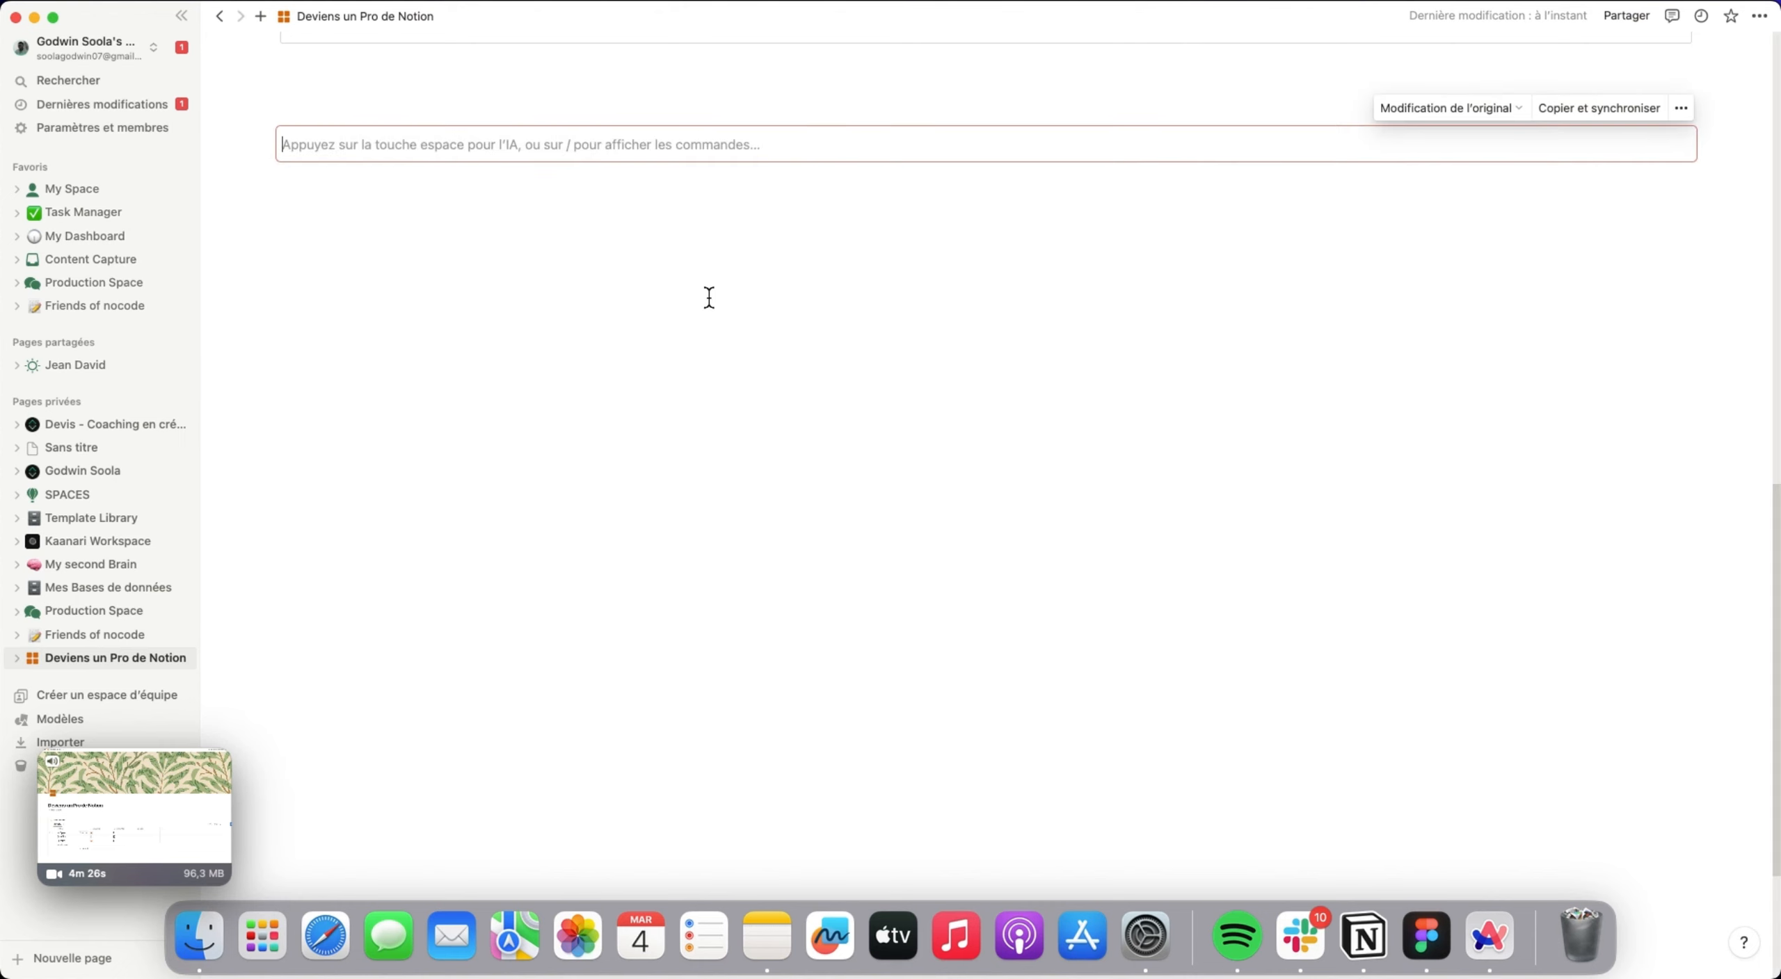
type("Bonjour tous le monde")
left_click(624, 367)
Copy the synced block and paste the synchronized copy into Page A of the proNotion database, below the PAge B mention.
left_click(402, 151)
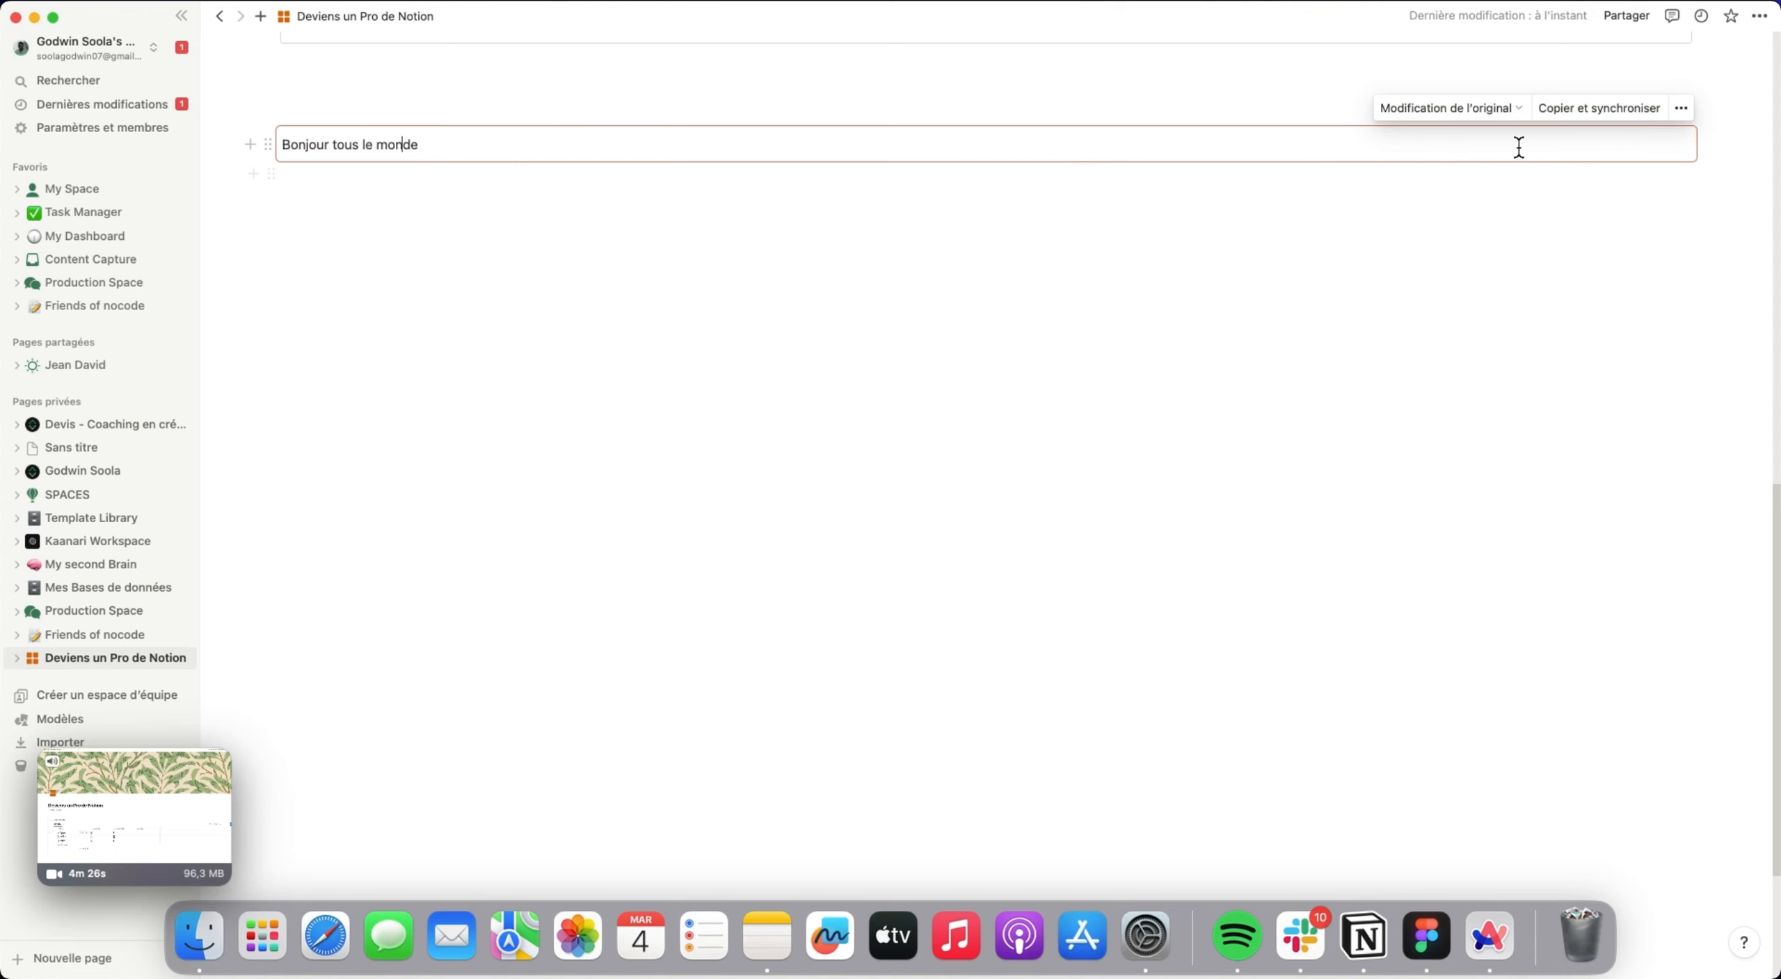
left_click(1630, 110)
scroll(1220, 407, "up", 10)
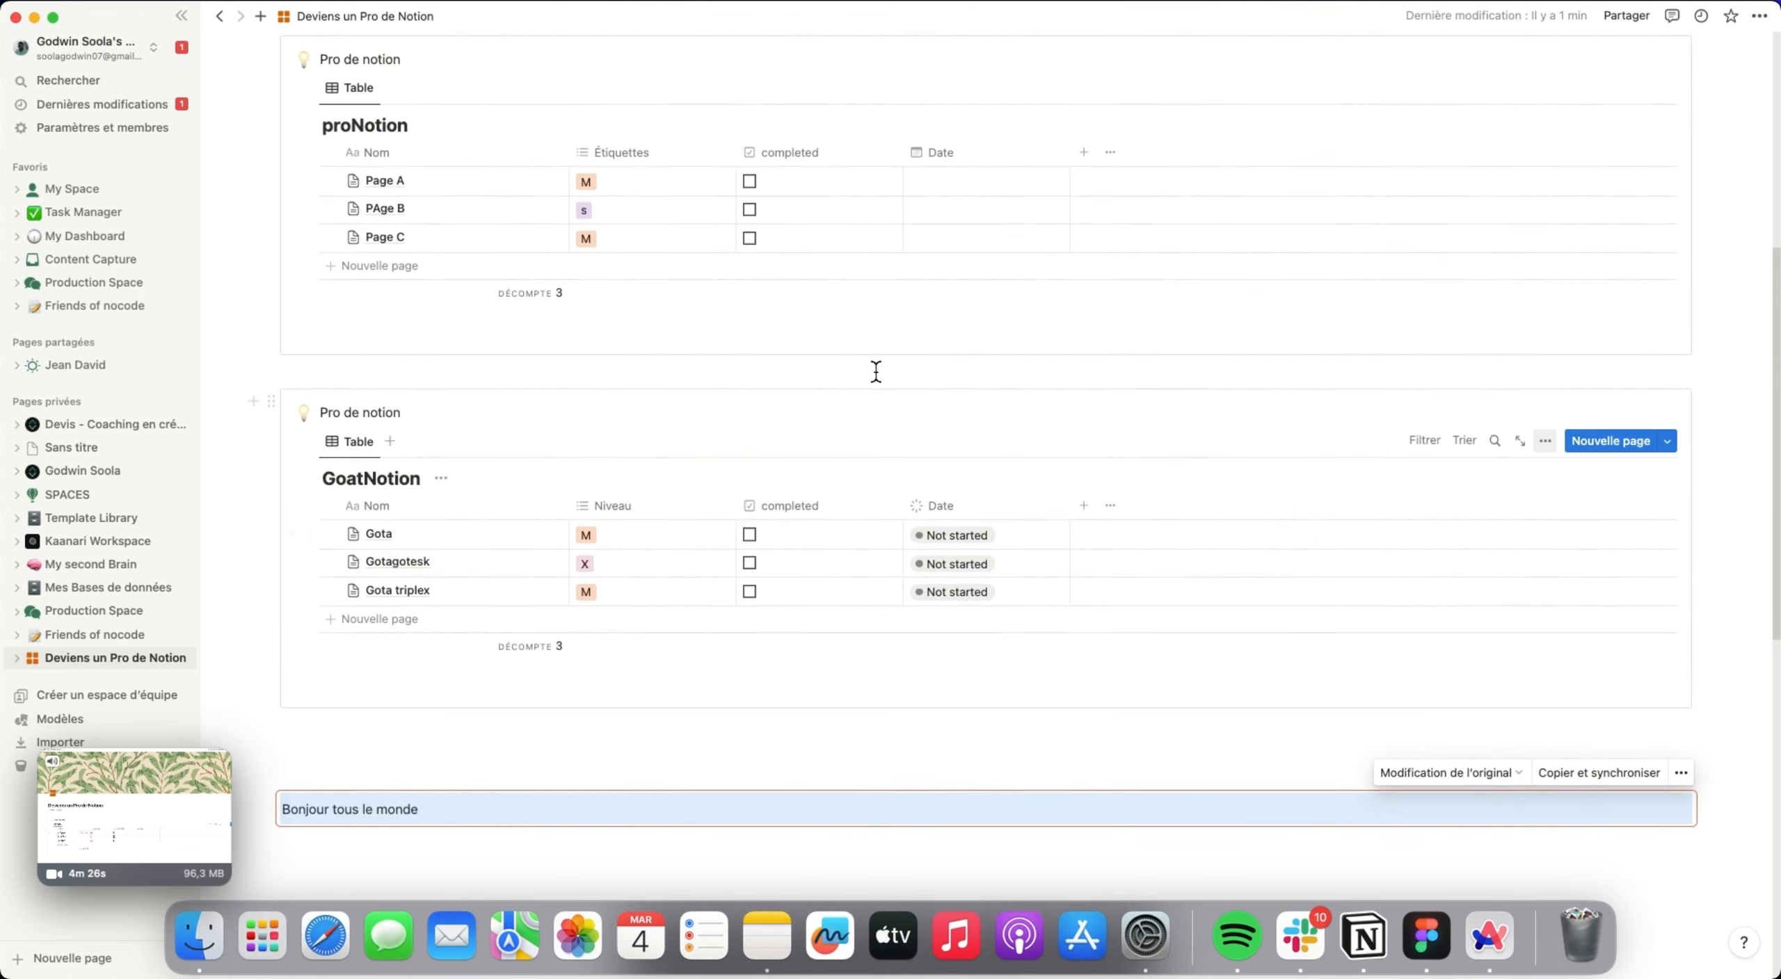
scroll(876, 371, "up", 2)
left_click(414, 260)
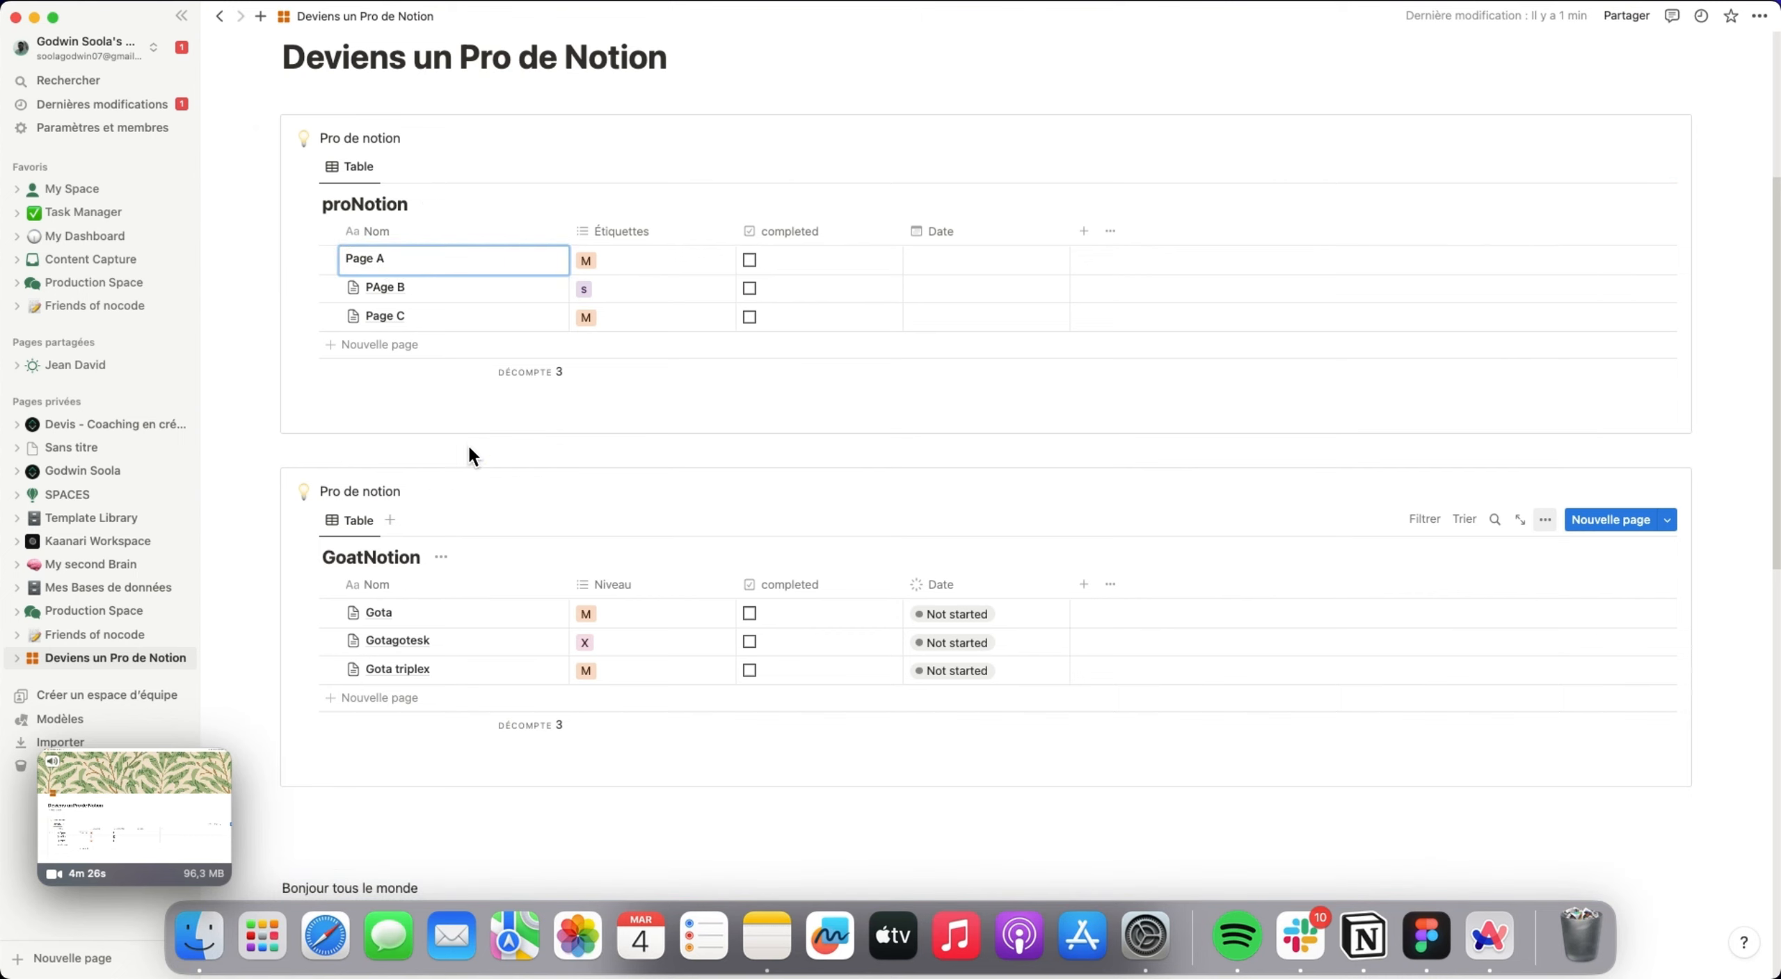
left_click(542, 260)
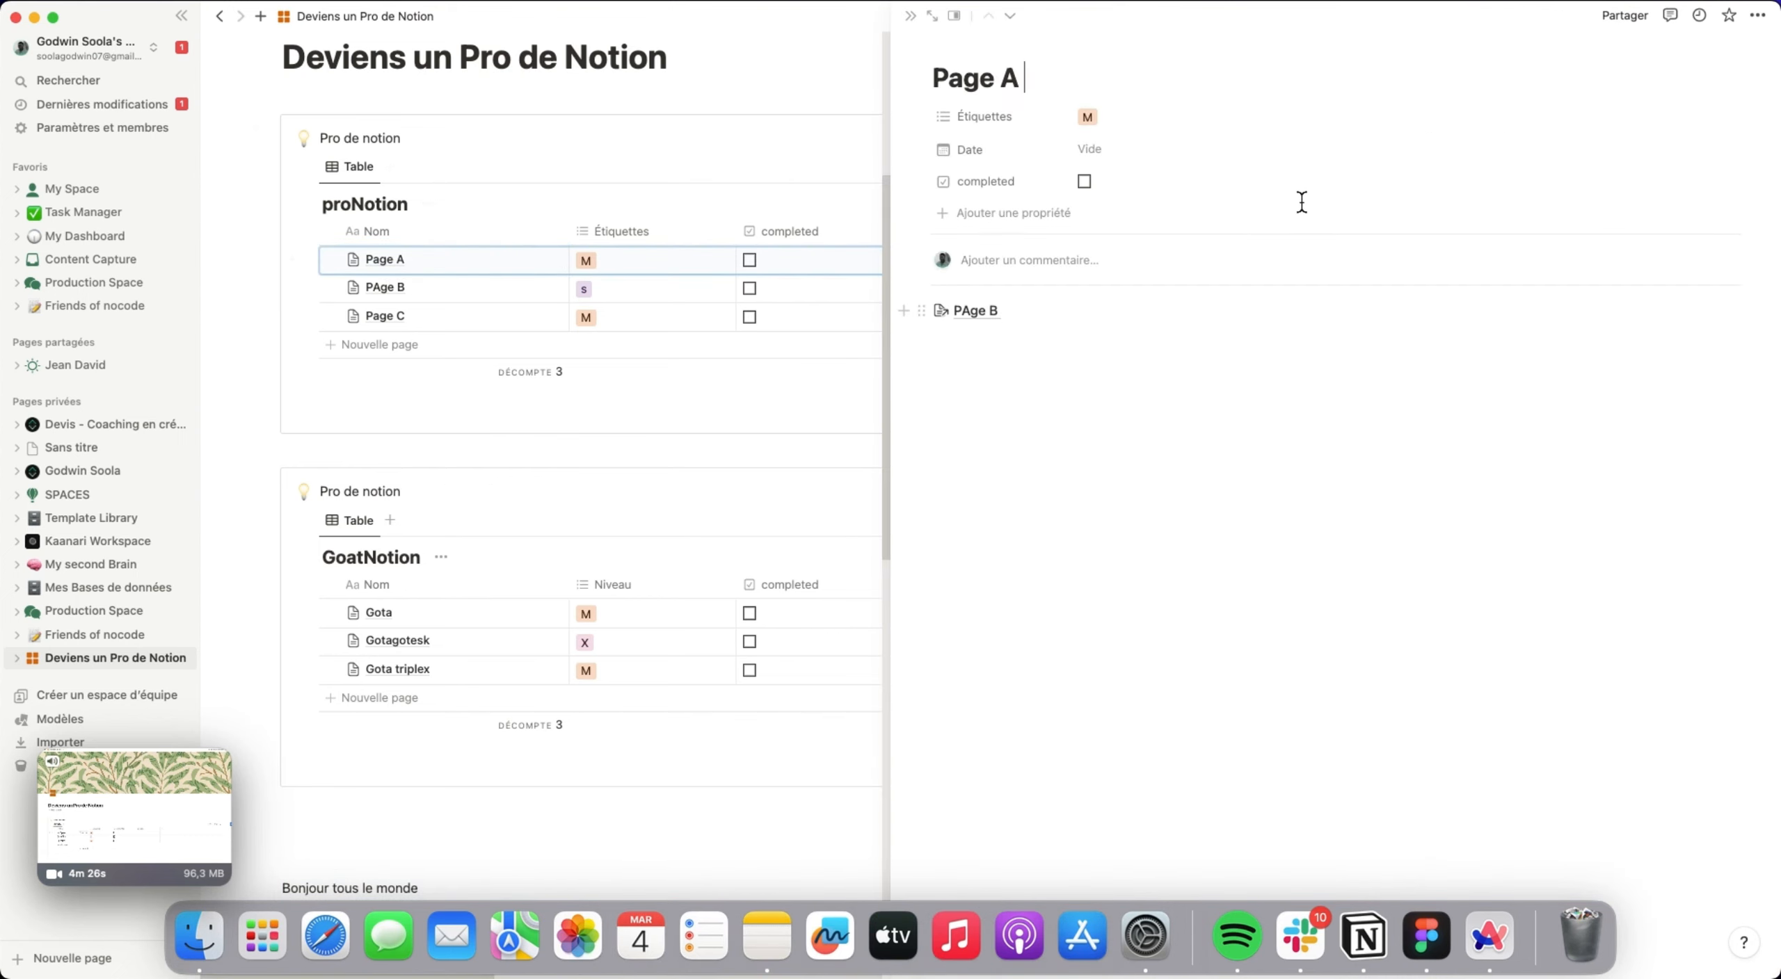
left_click(1104, 359)
type("Bonjour tous le monde")
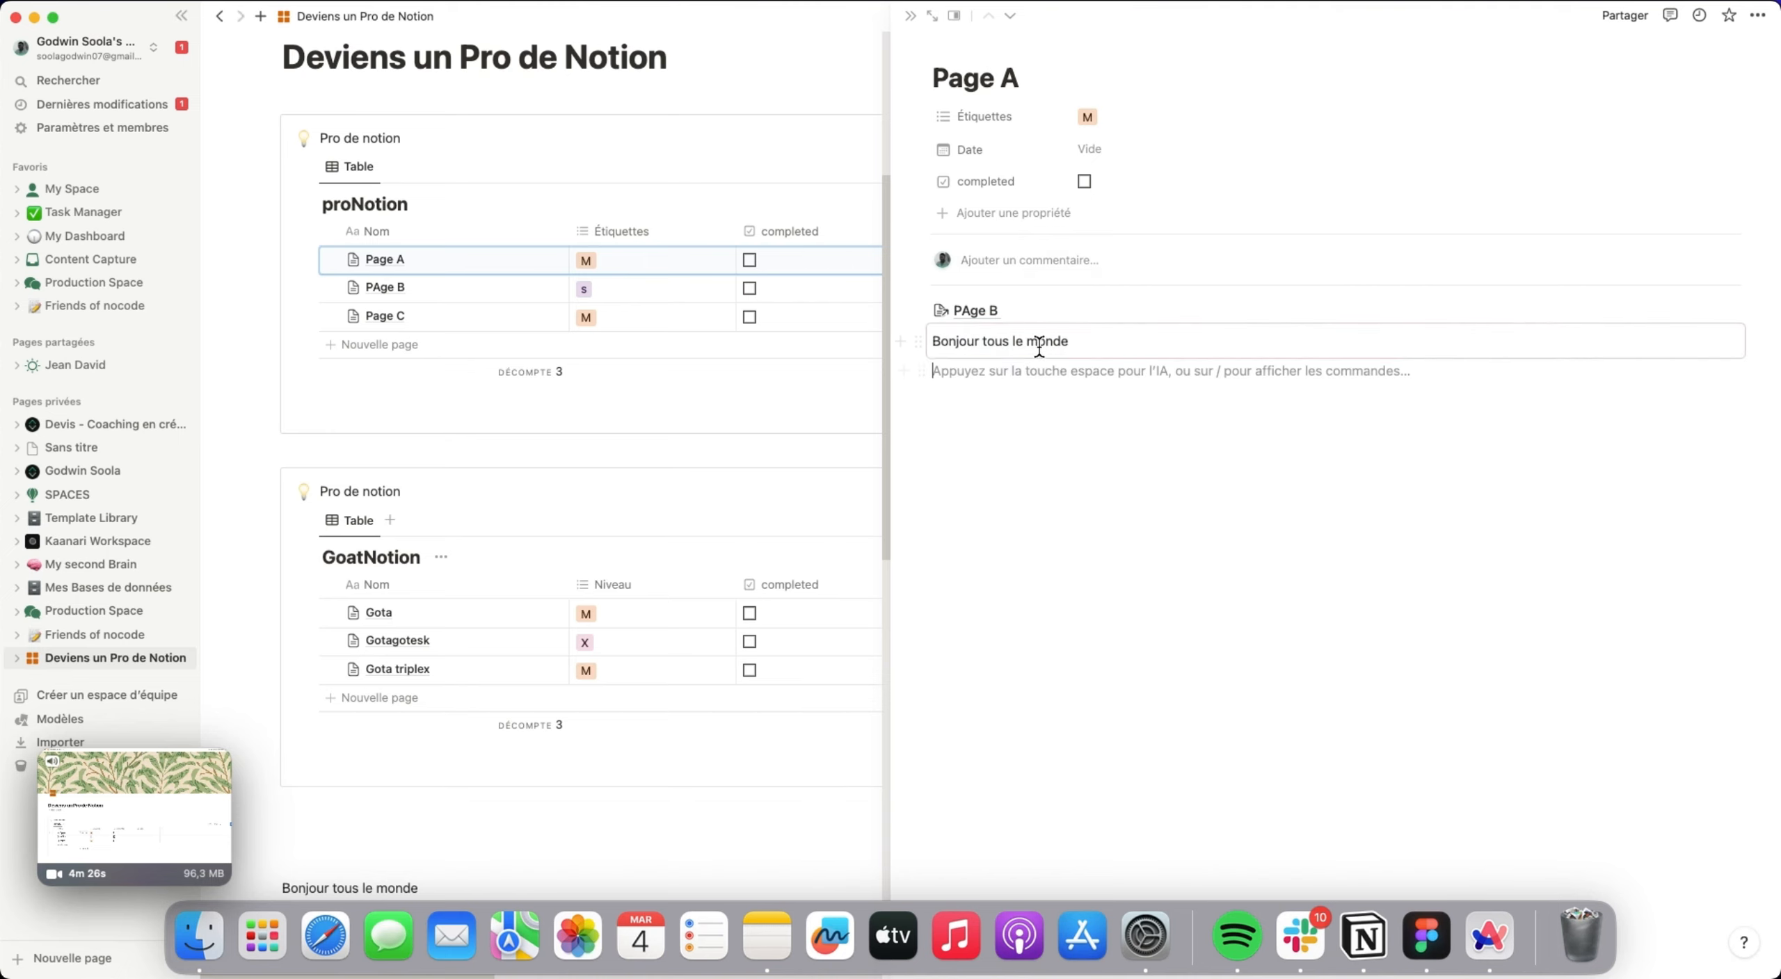
Close Page A and change the original synced block's text to "Bonjour les gars".
left_click(912, 16)
scroll(807, 292, "down", 10)
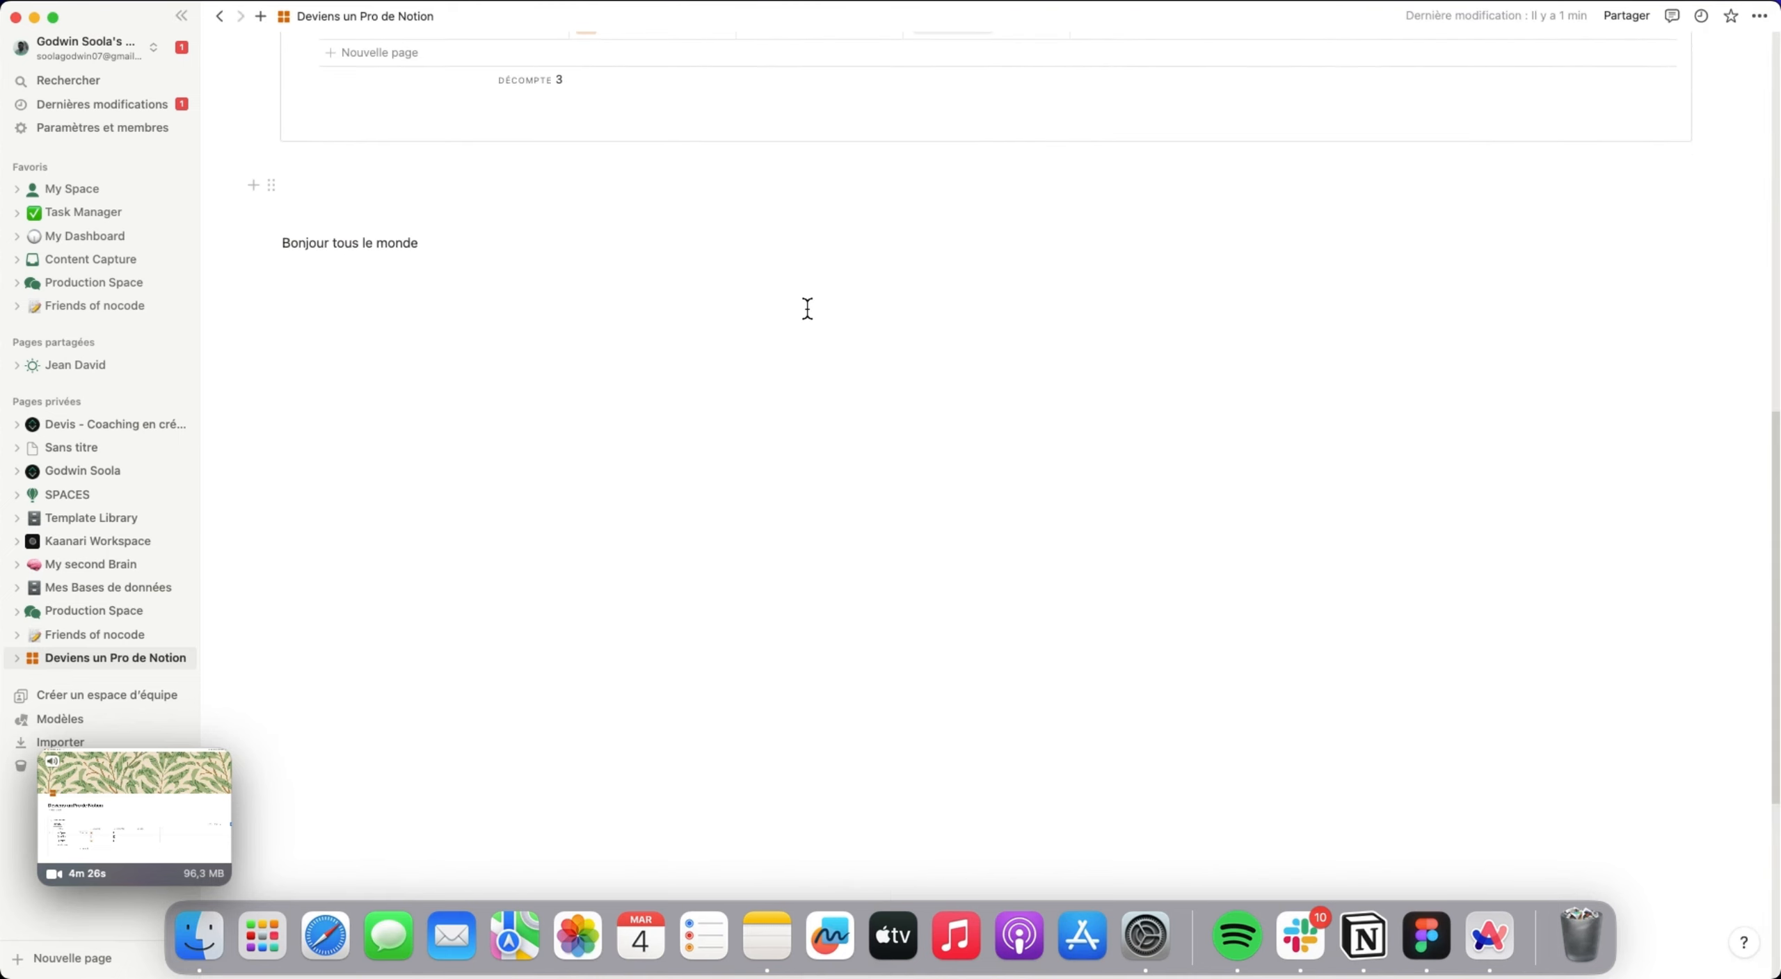
left_click_drag(456, 245, 365, 248)
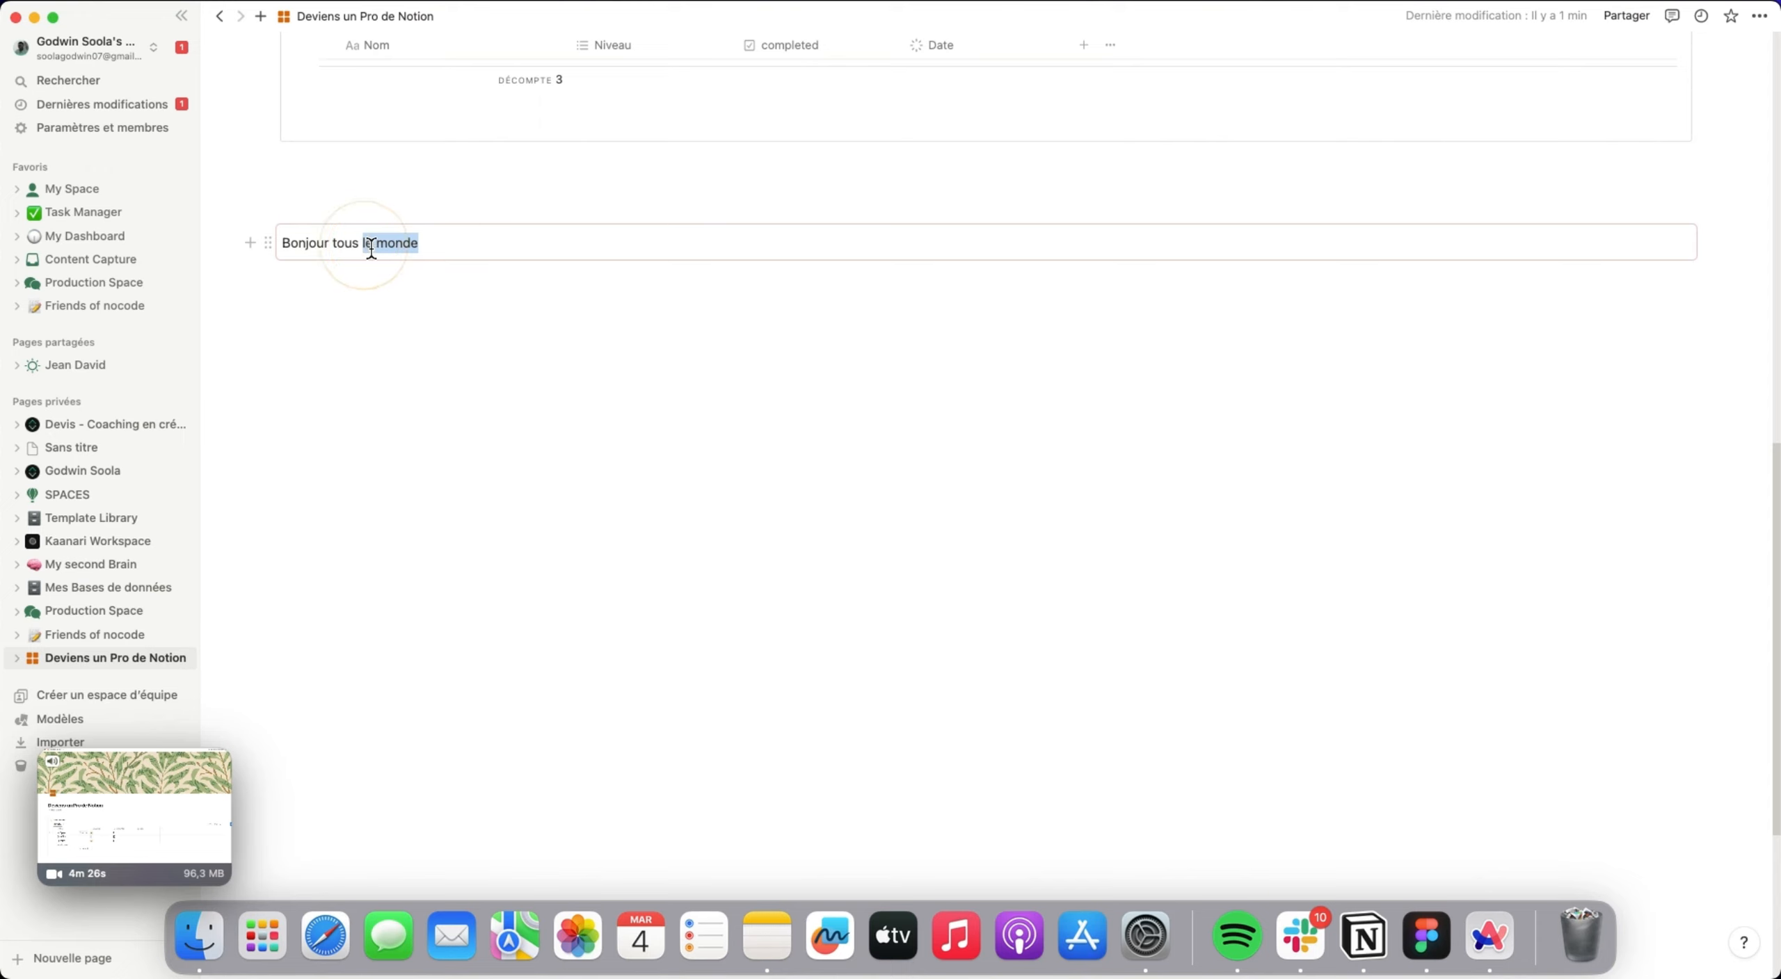
key("BackSpace")
key("BackSpace")
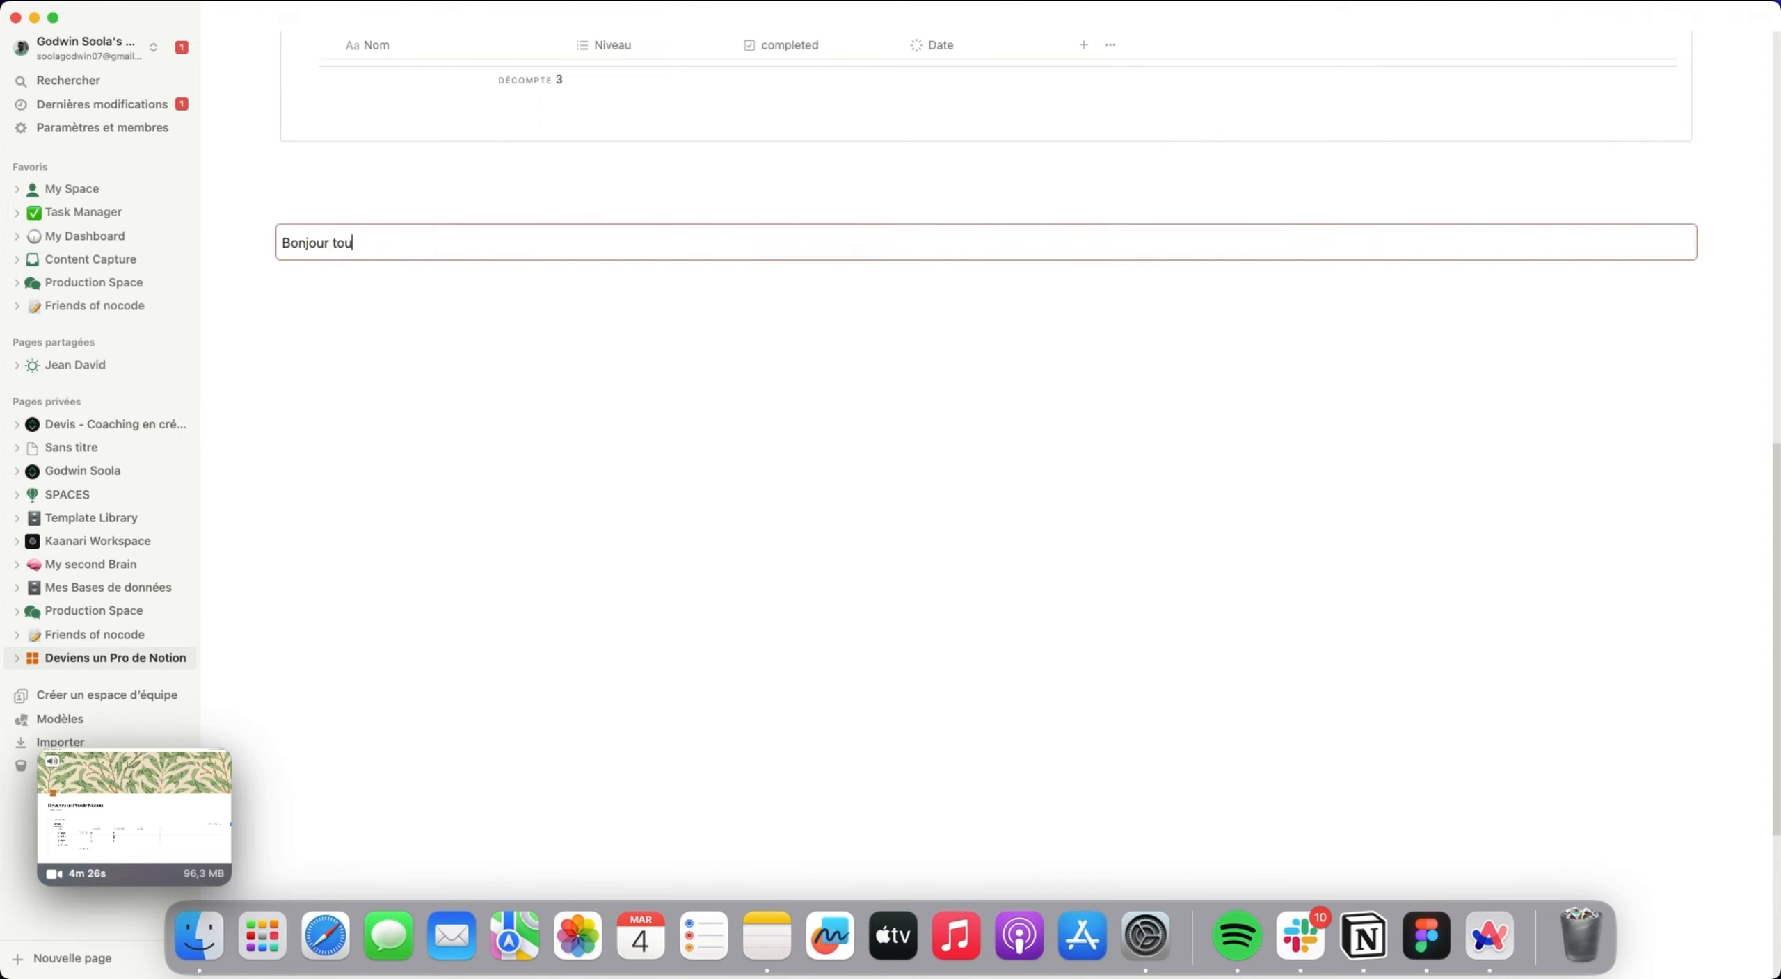
type("garss")
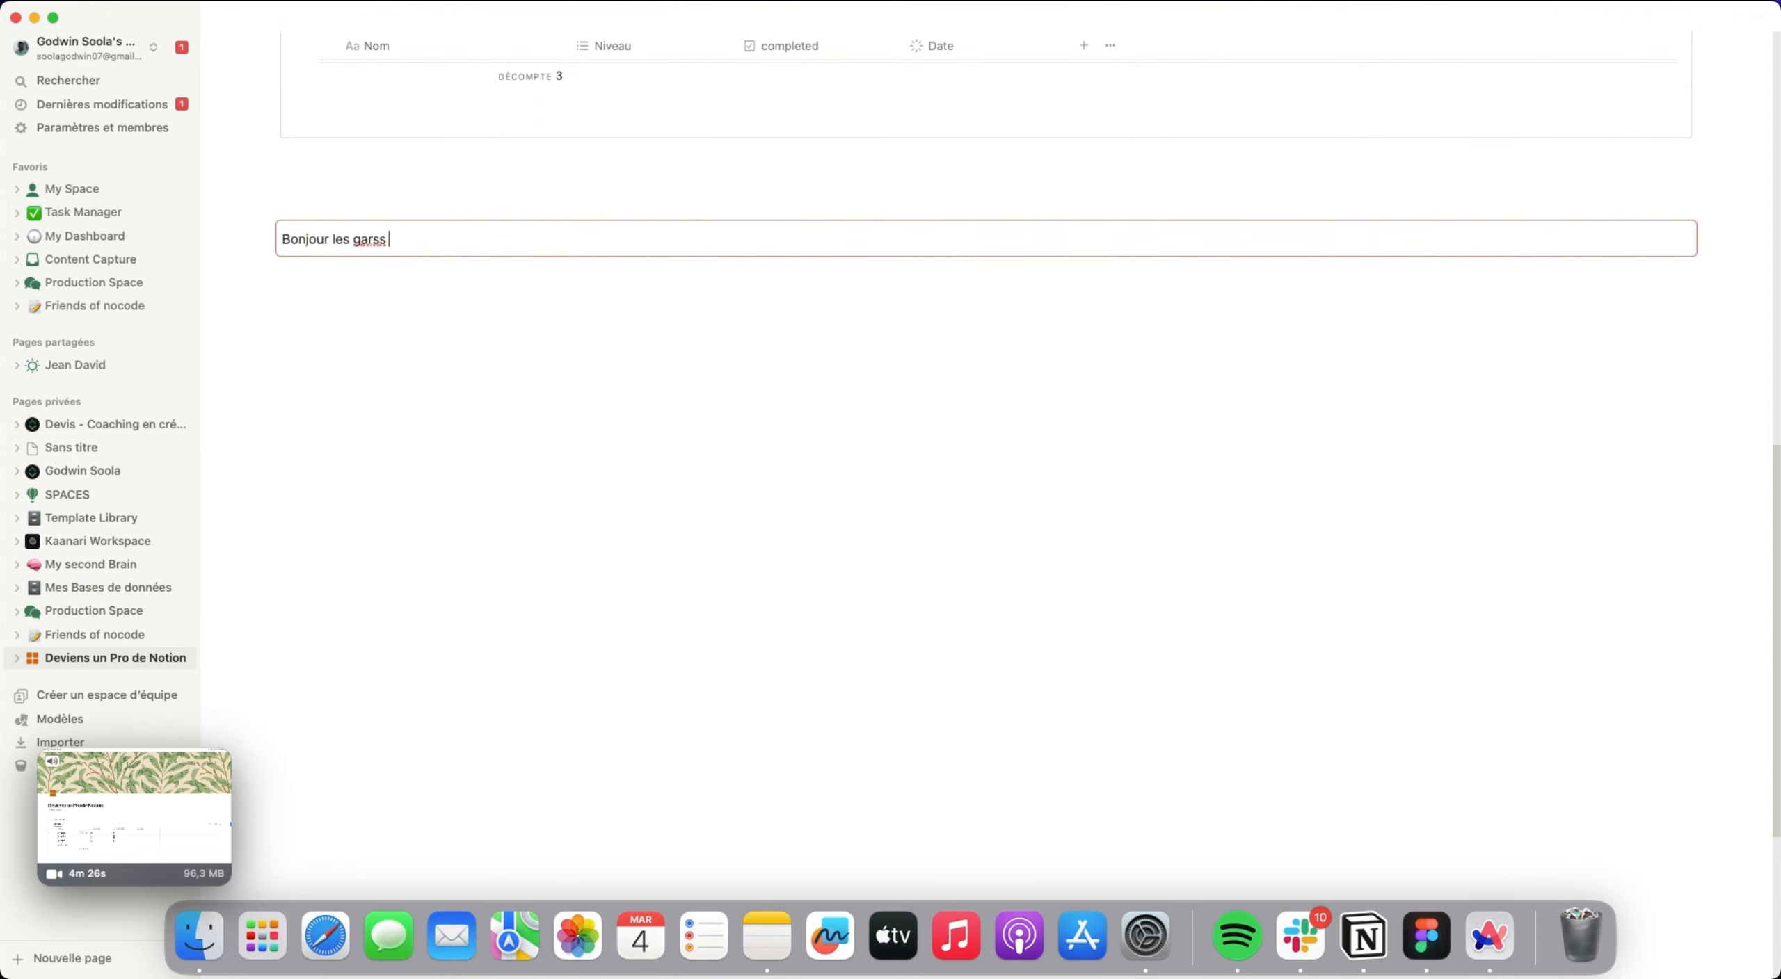
left_click(731, 452)
Reopen Page A to examine the synced copy, its list of linked pages and its block actions, and close the page.
scroll(768, 339, "up", 12)
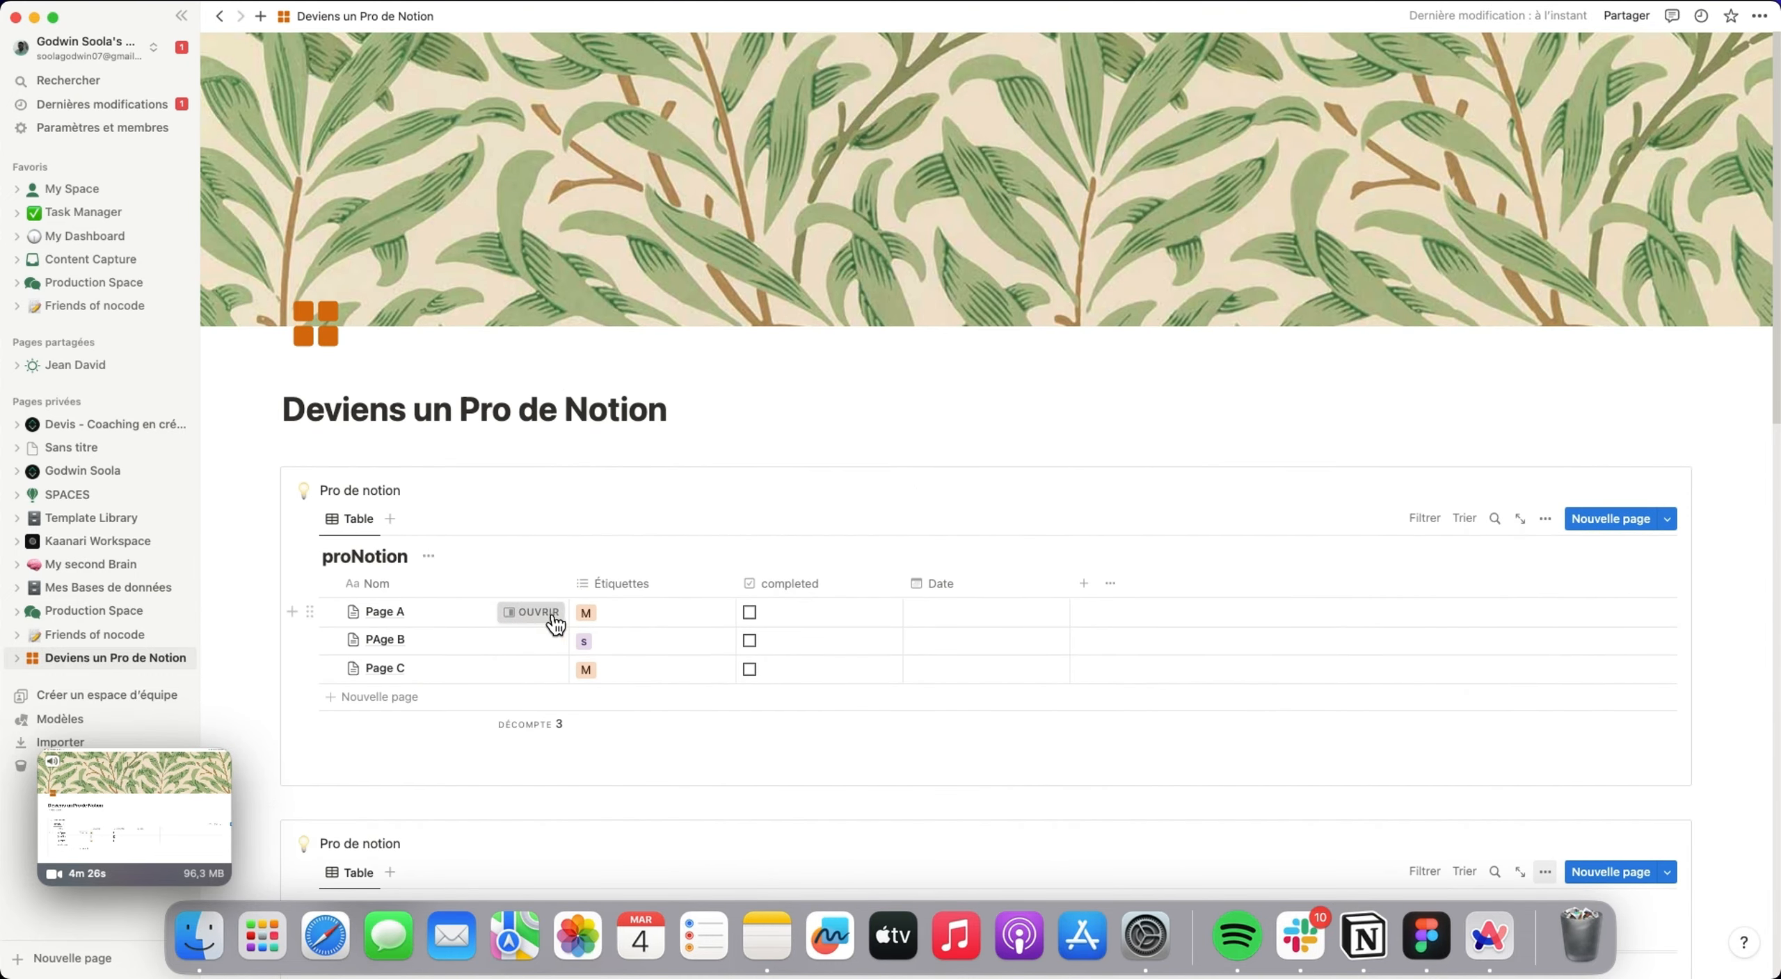
left_click(551, 615)
left_click(1041, 370)
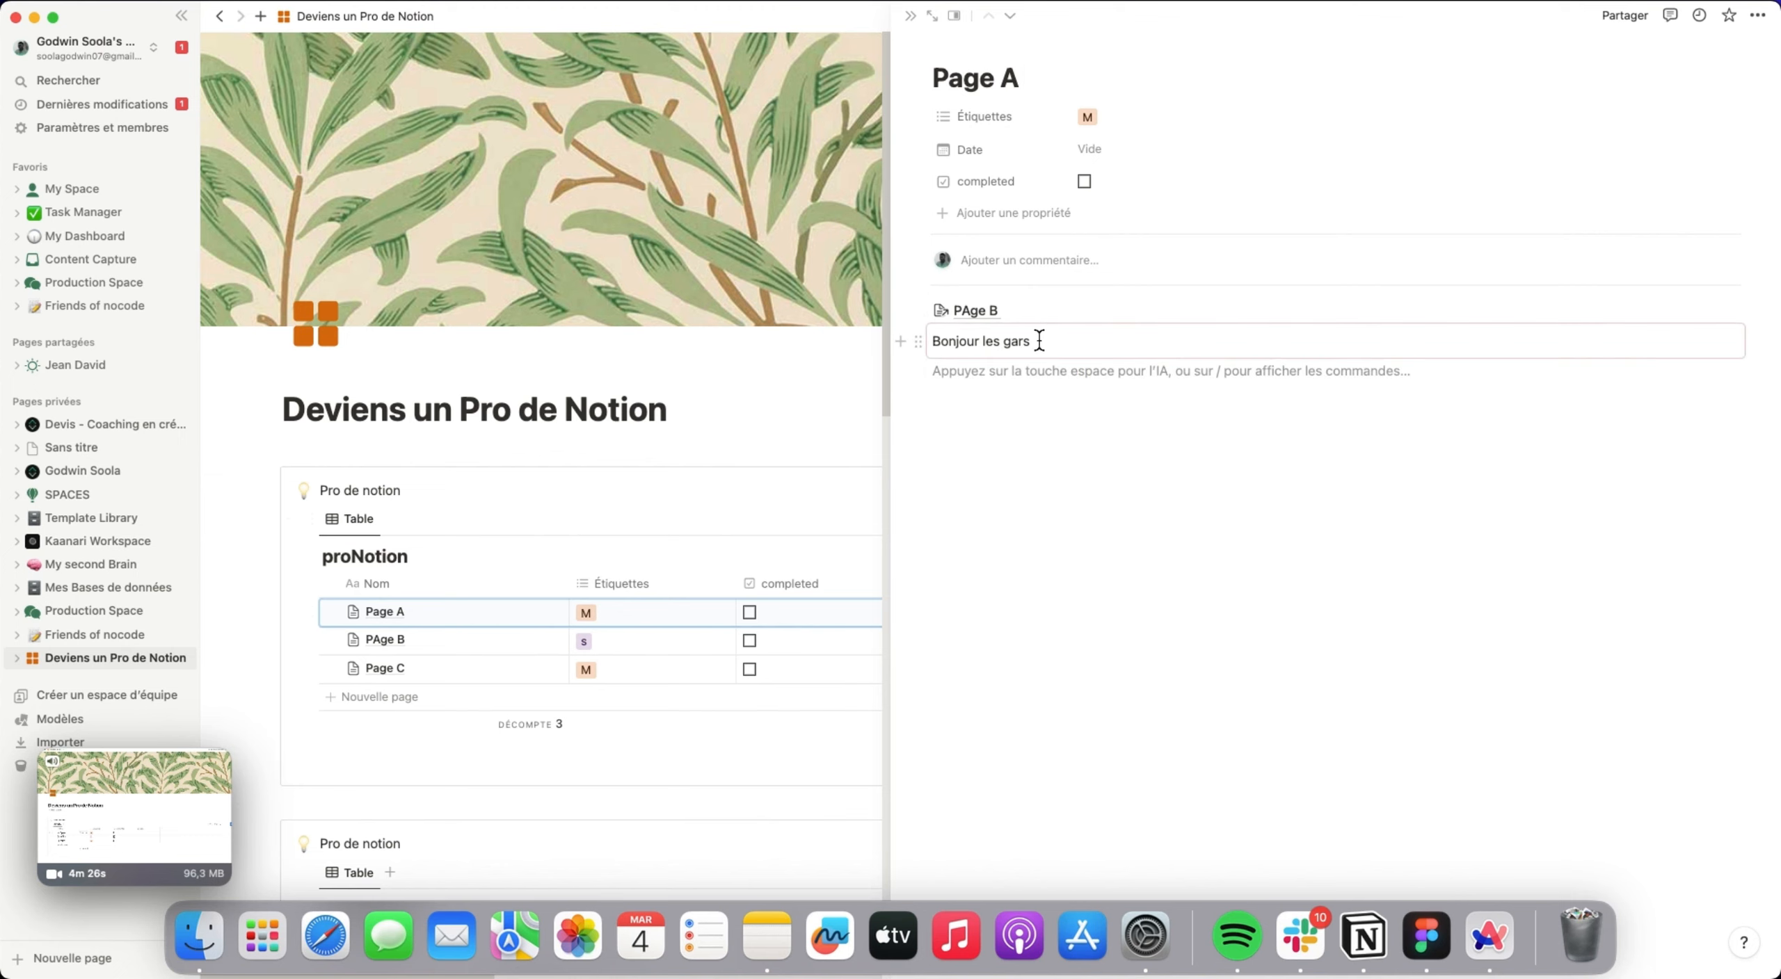
left_click(1042, 343)
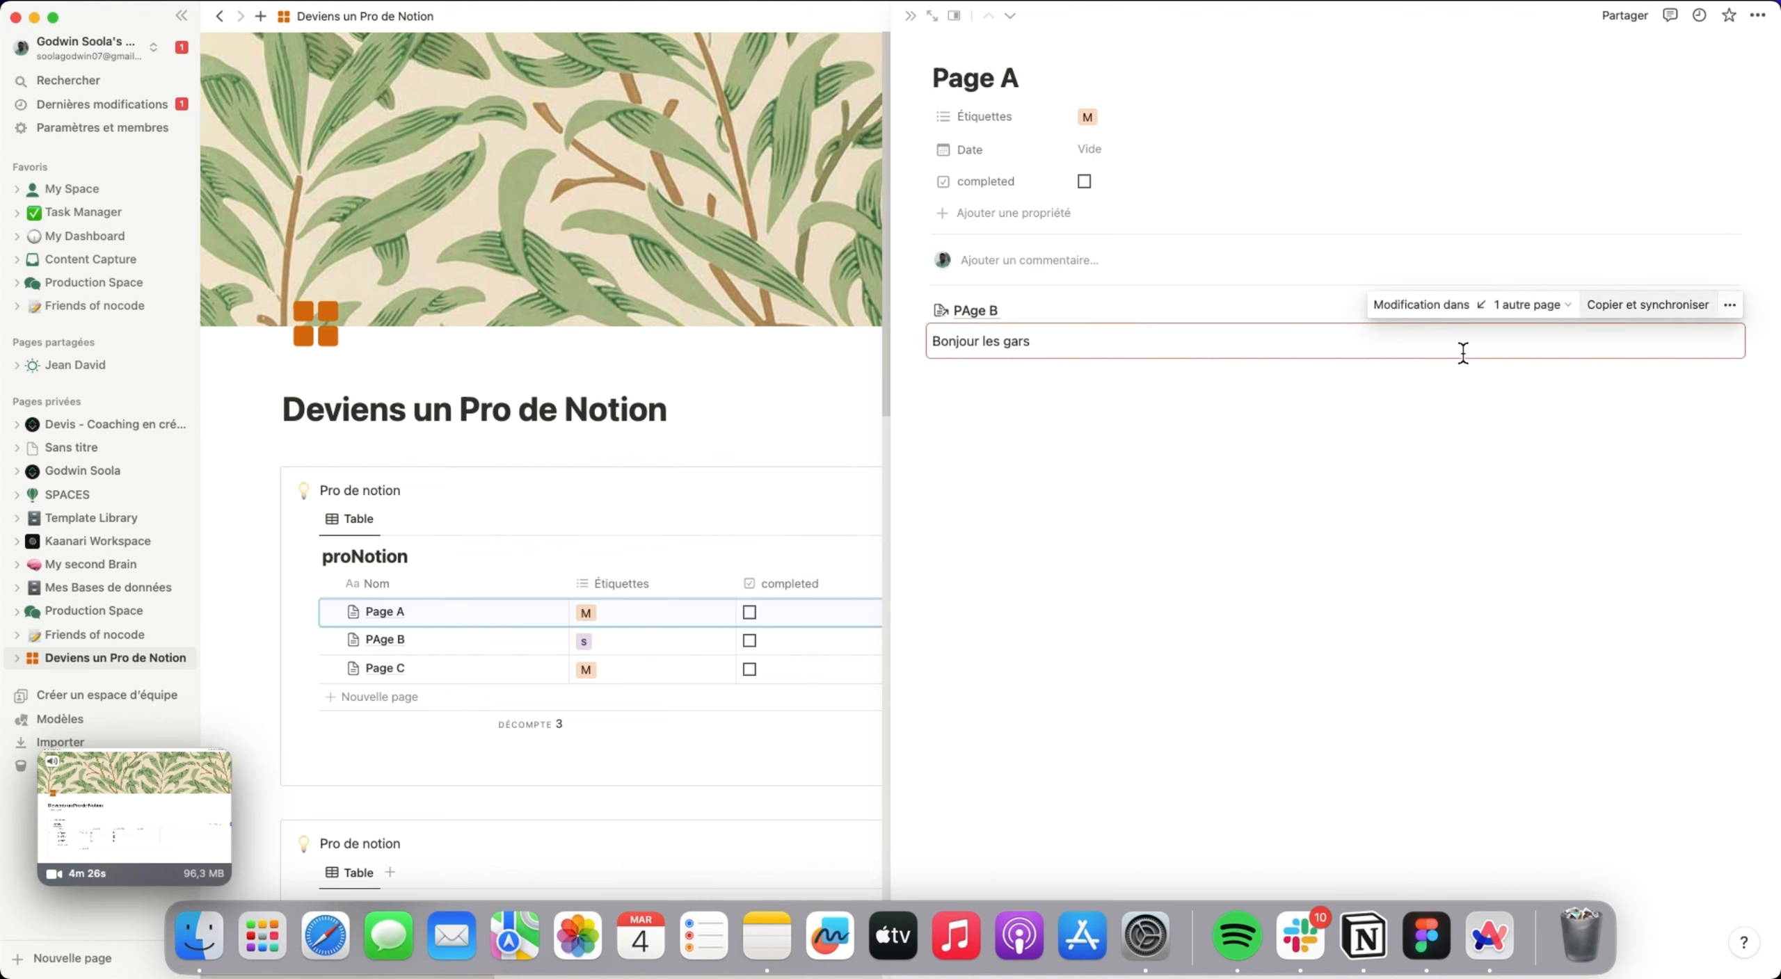
left_click(1503, 305)
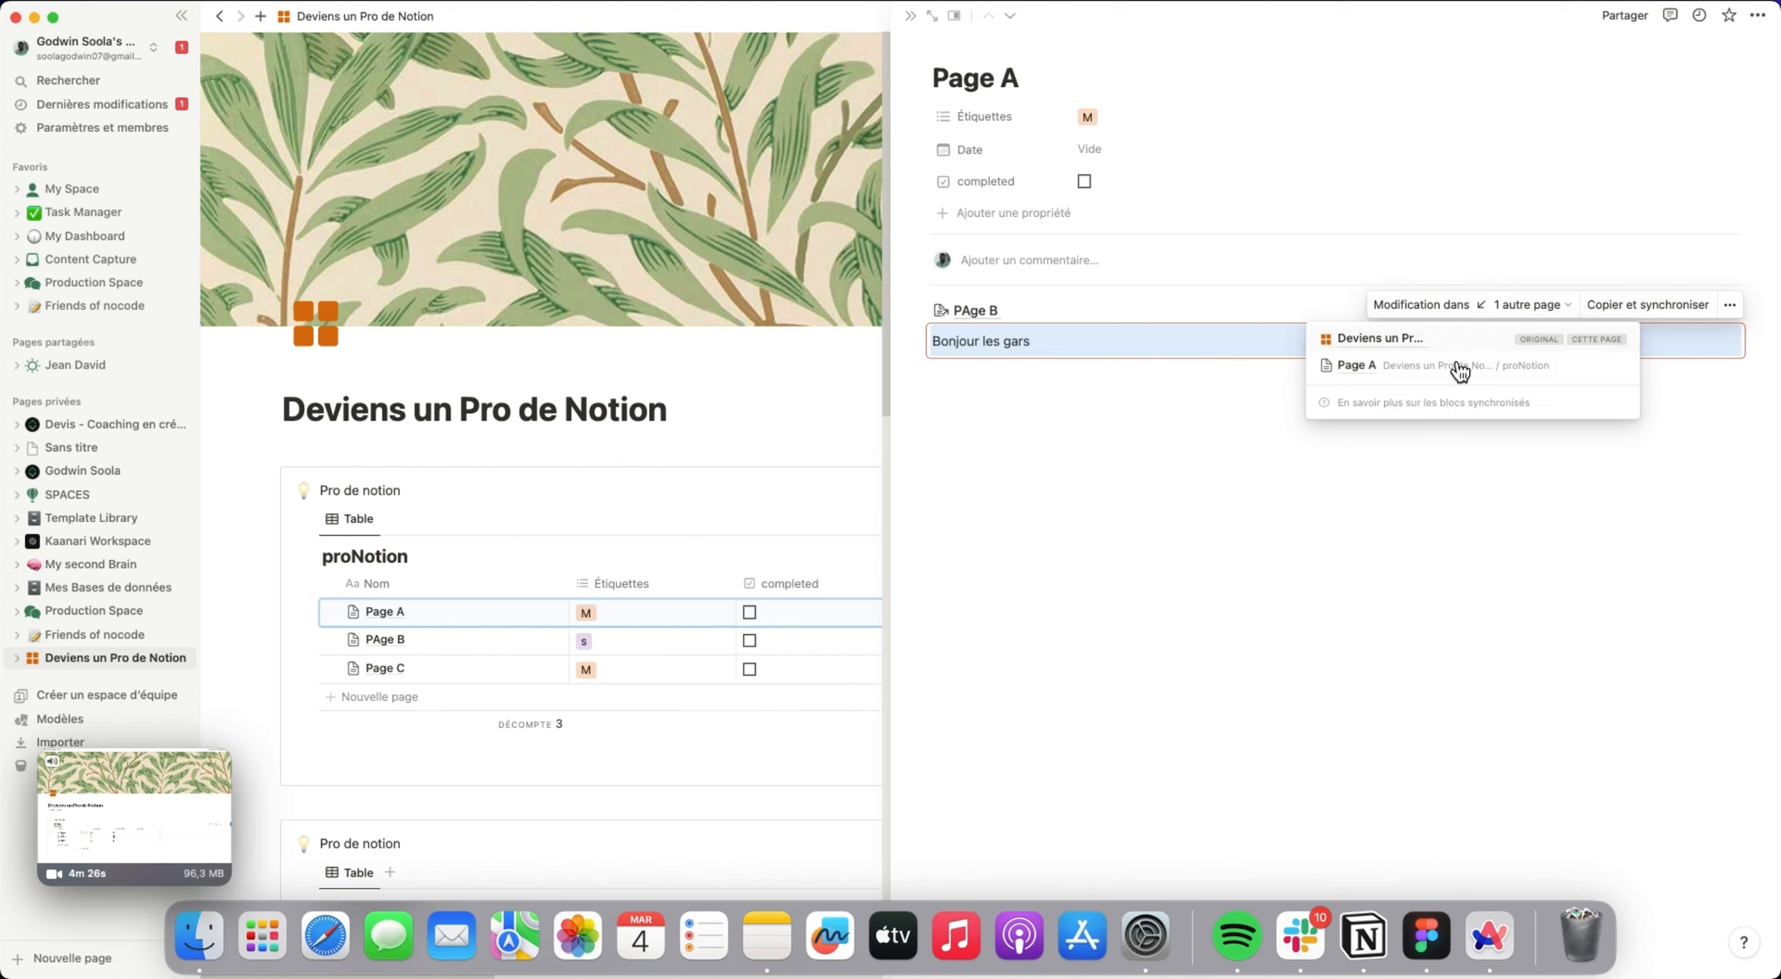
left_click(997, 383)
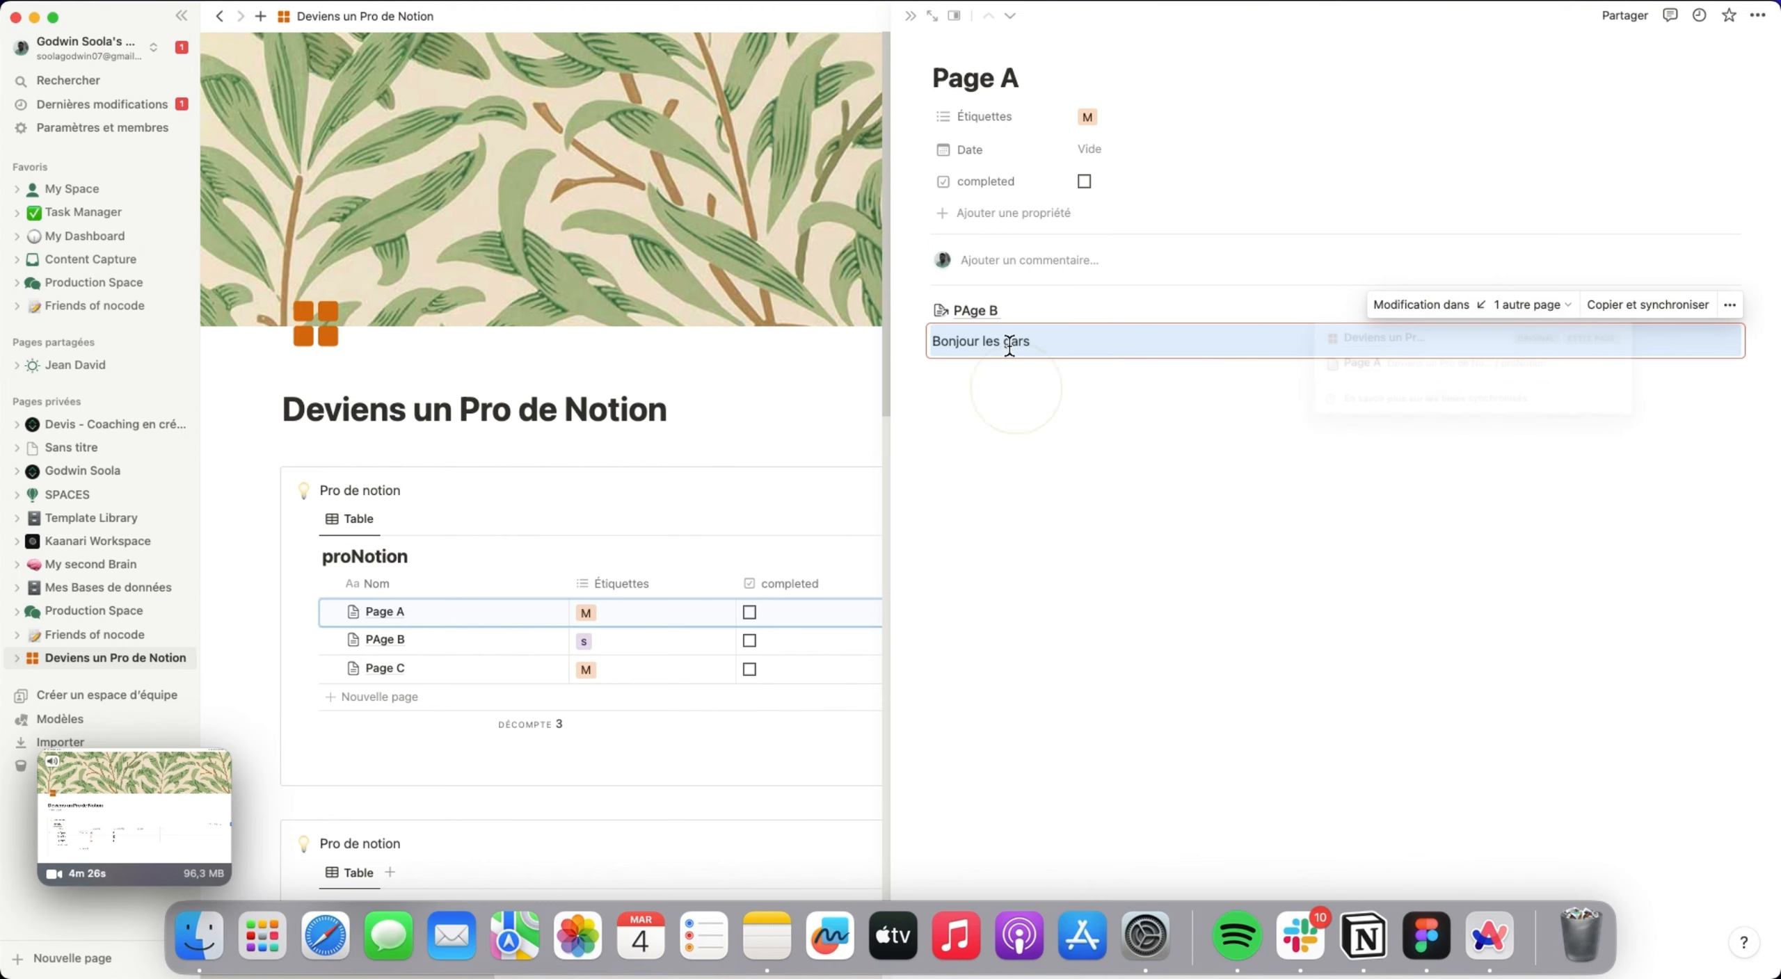
left_click(1729, 305)
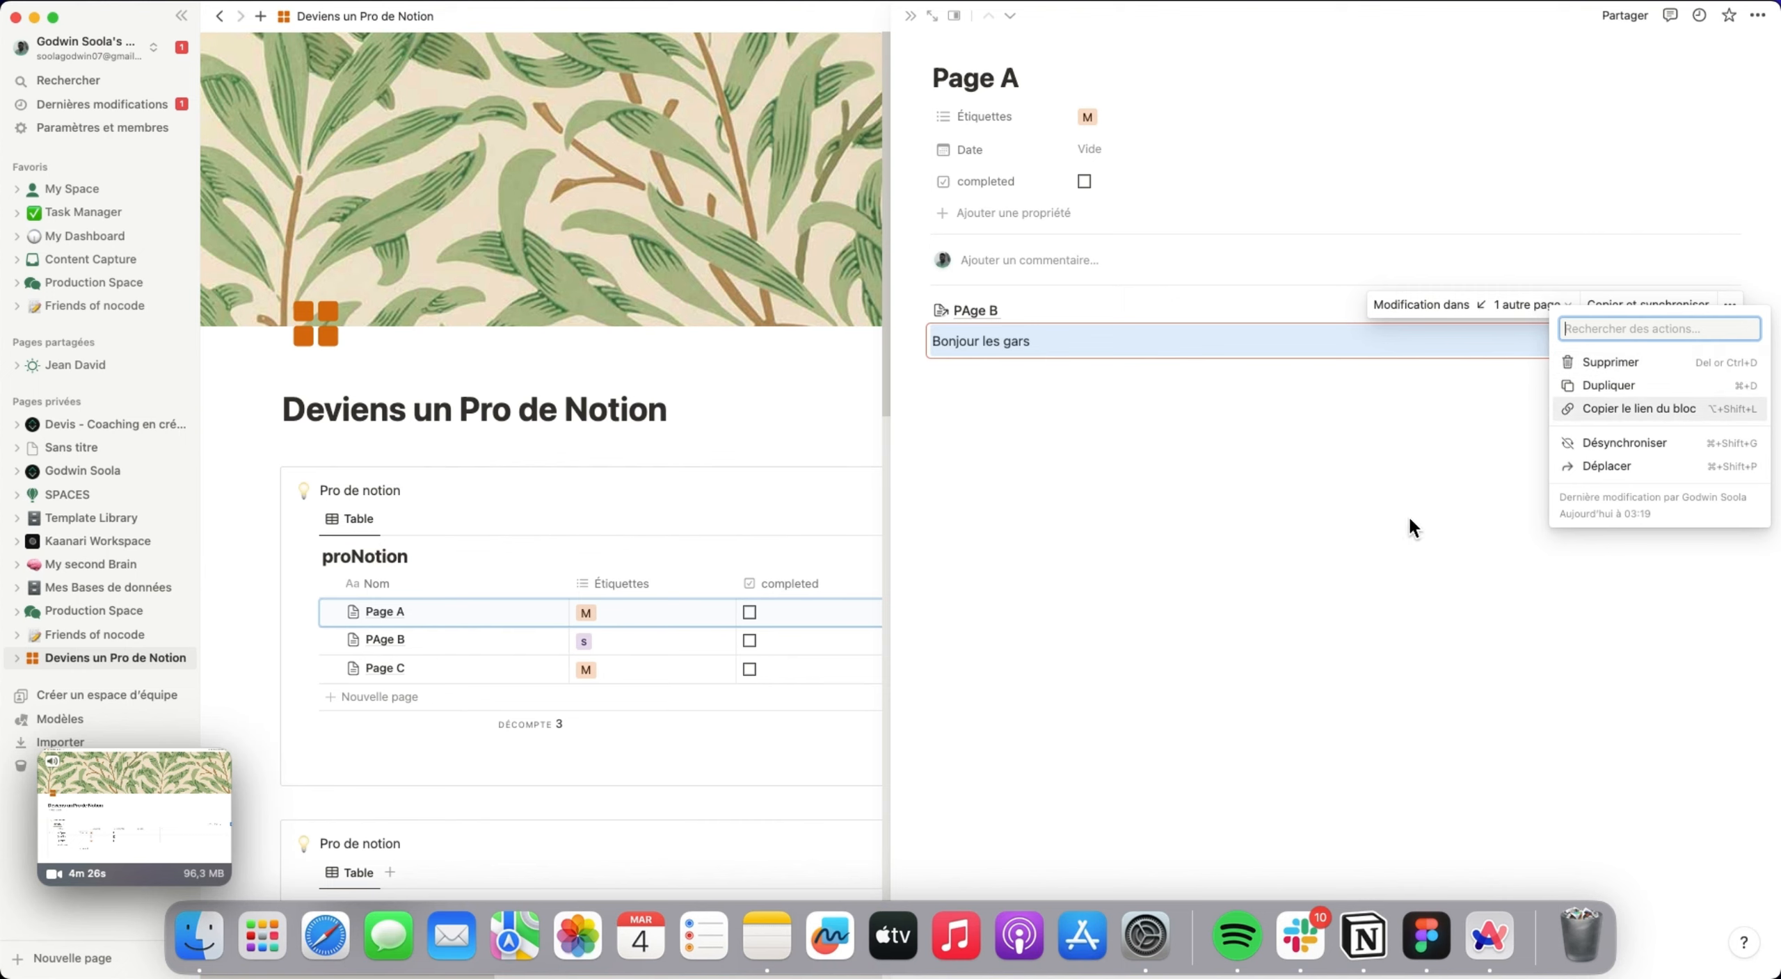
left_click(1293, 503)
left_click(911, 16)
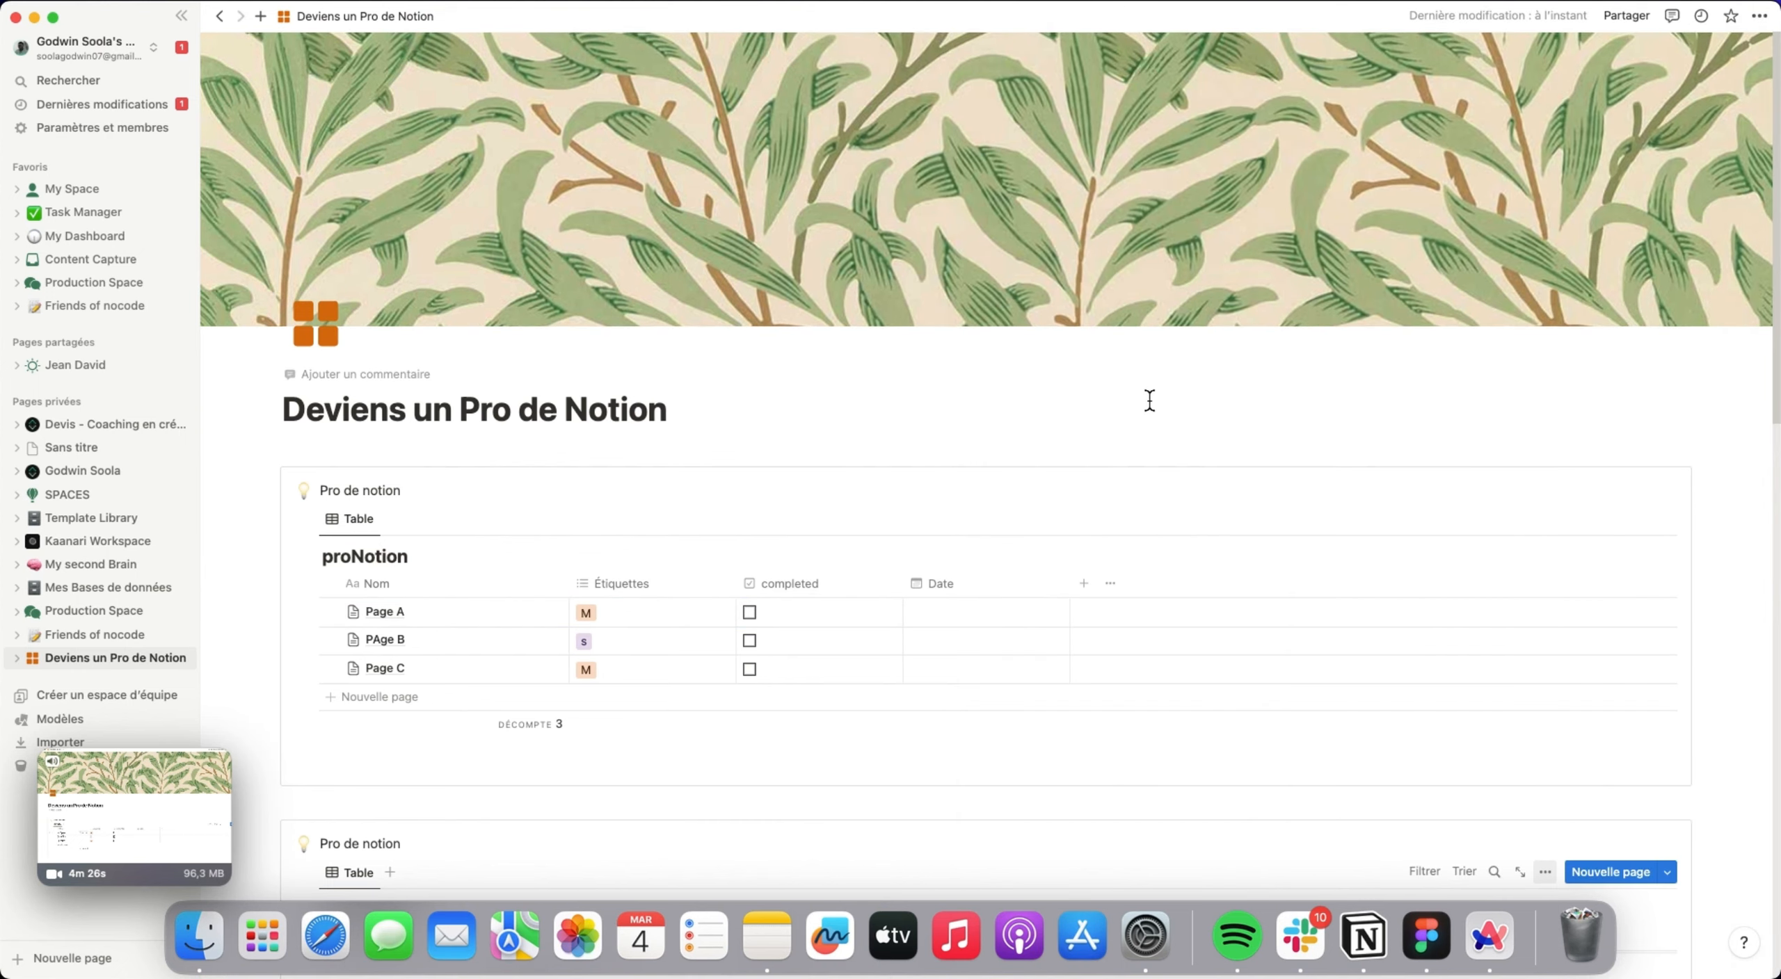
Start a new Relation property in the proNotion database and choose GoatNotion as the linked database.
scroll(1148, 401, "down", 8)
scroll(765, 550, "down", 4)
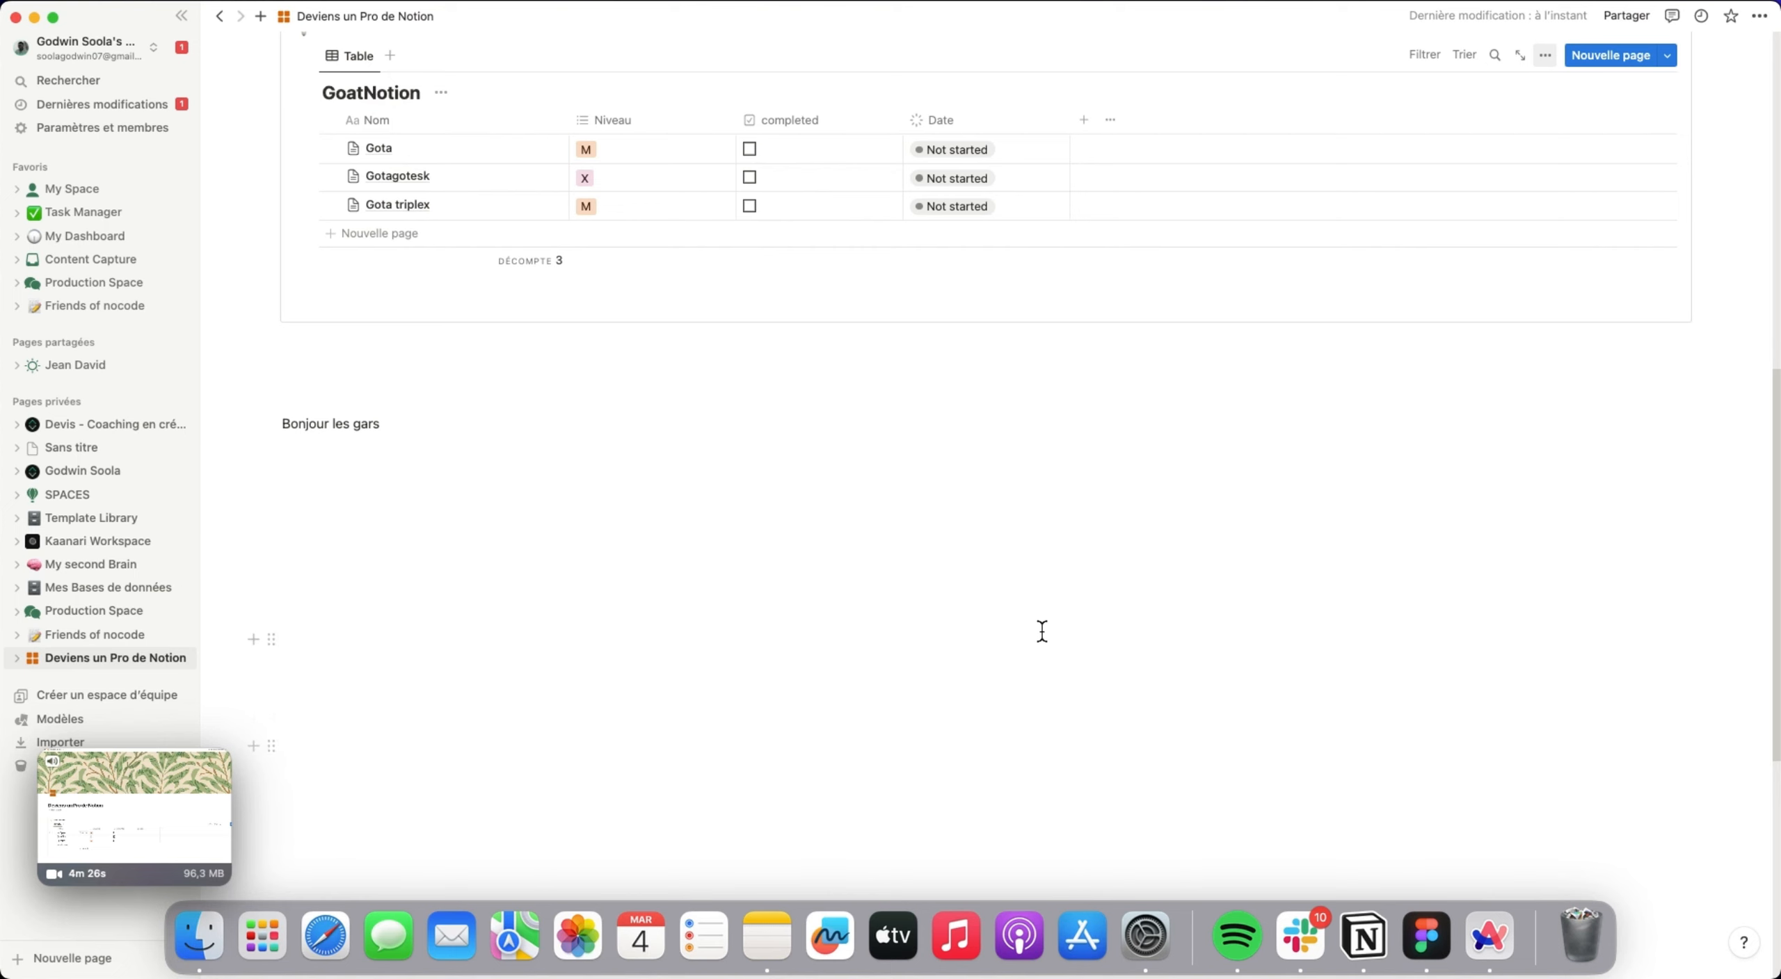
scroll(877, 529, "up", 7)
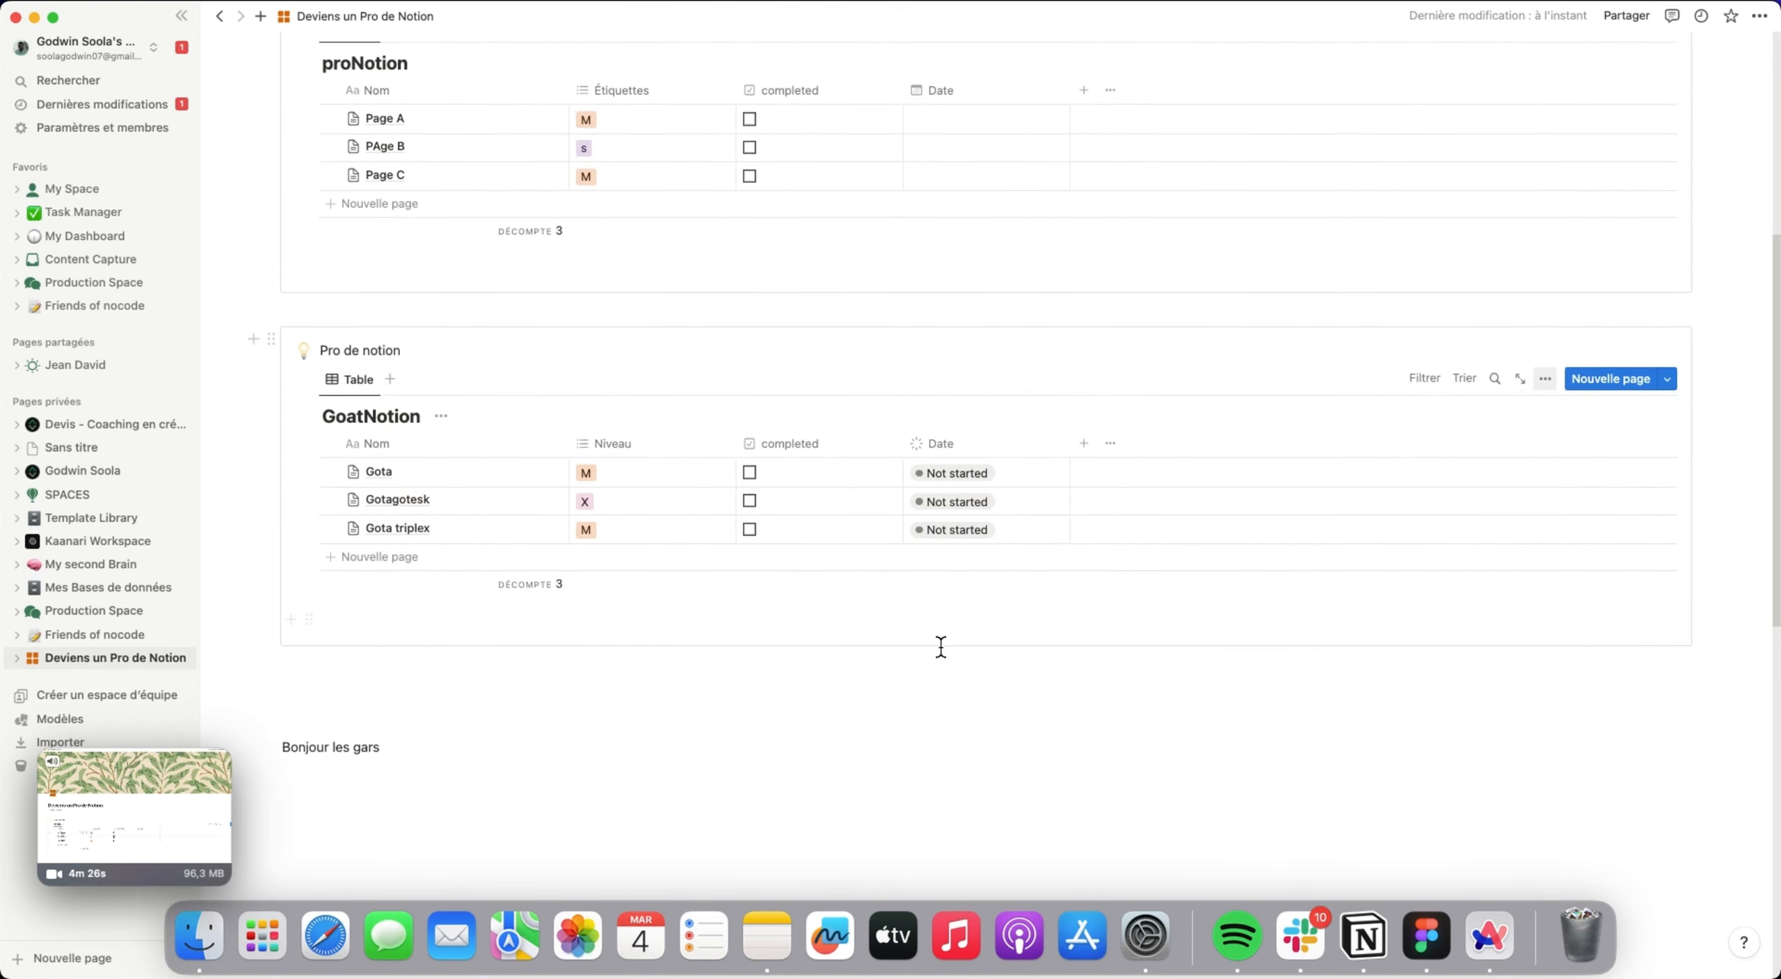
scroll(1156, 530, "up", 1)
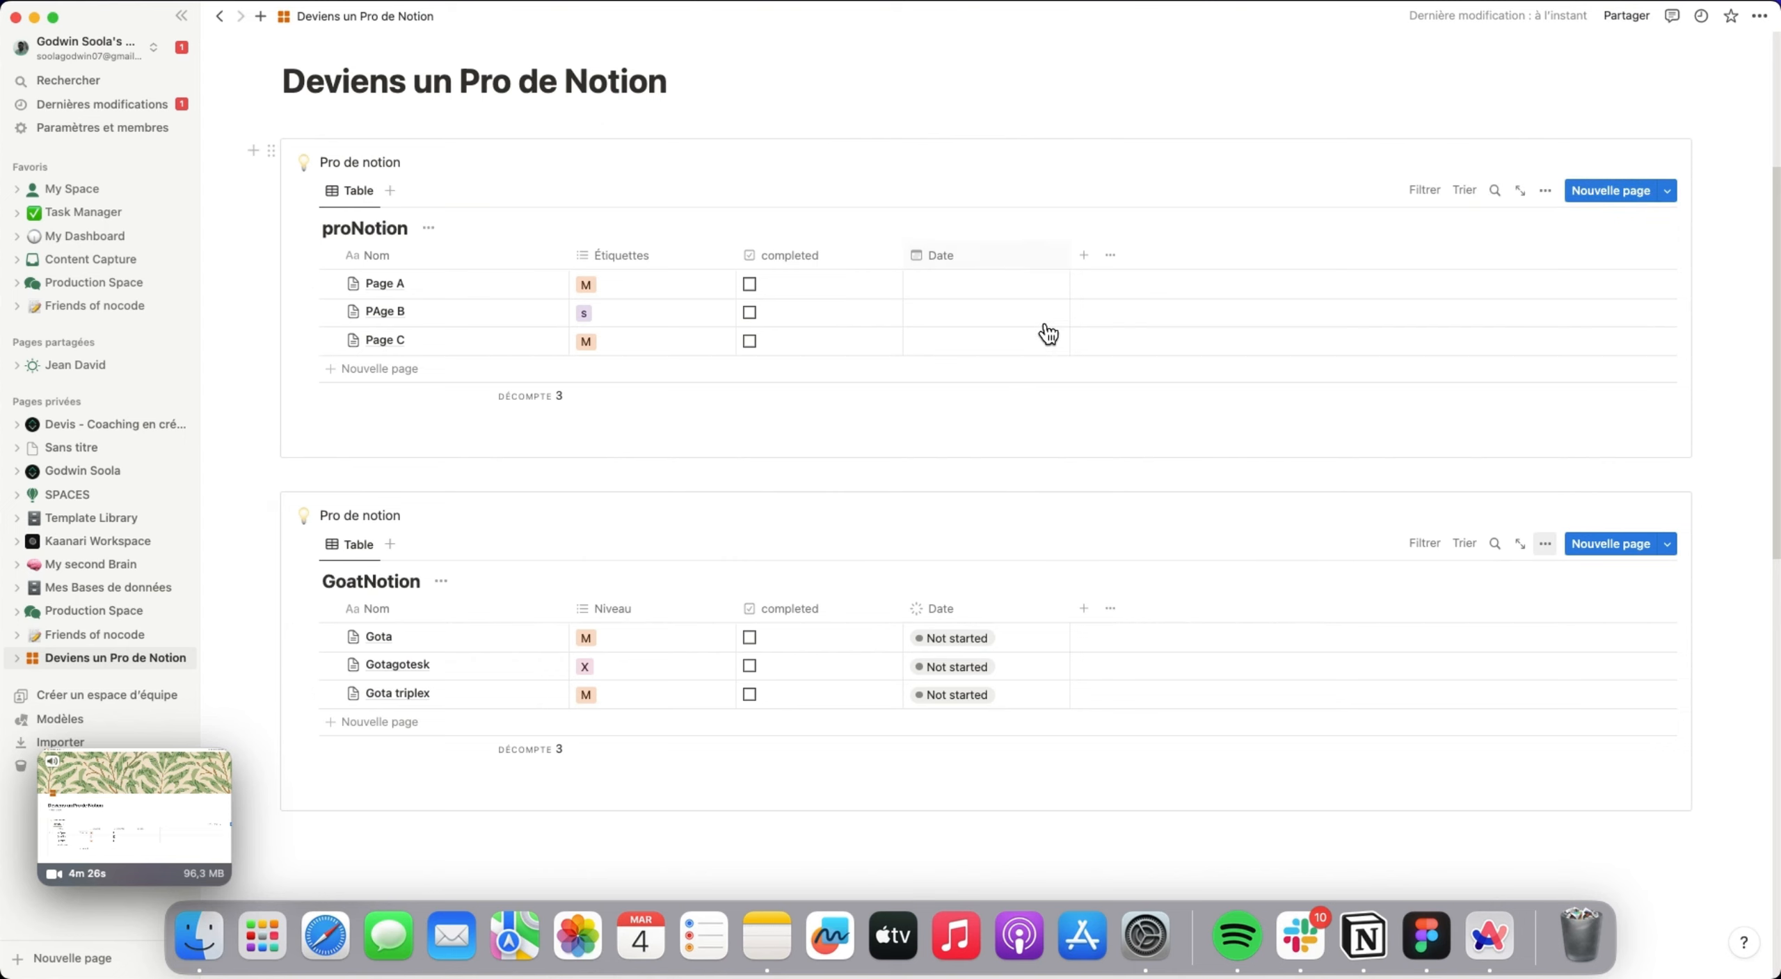
left_click(1086, 259)
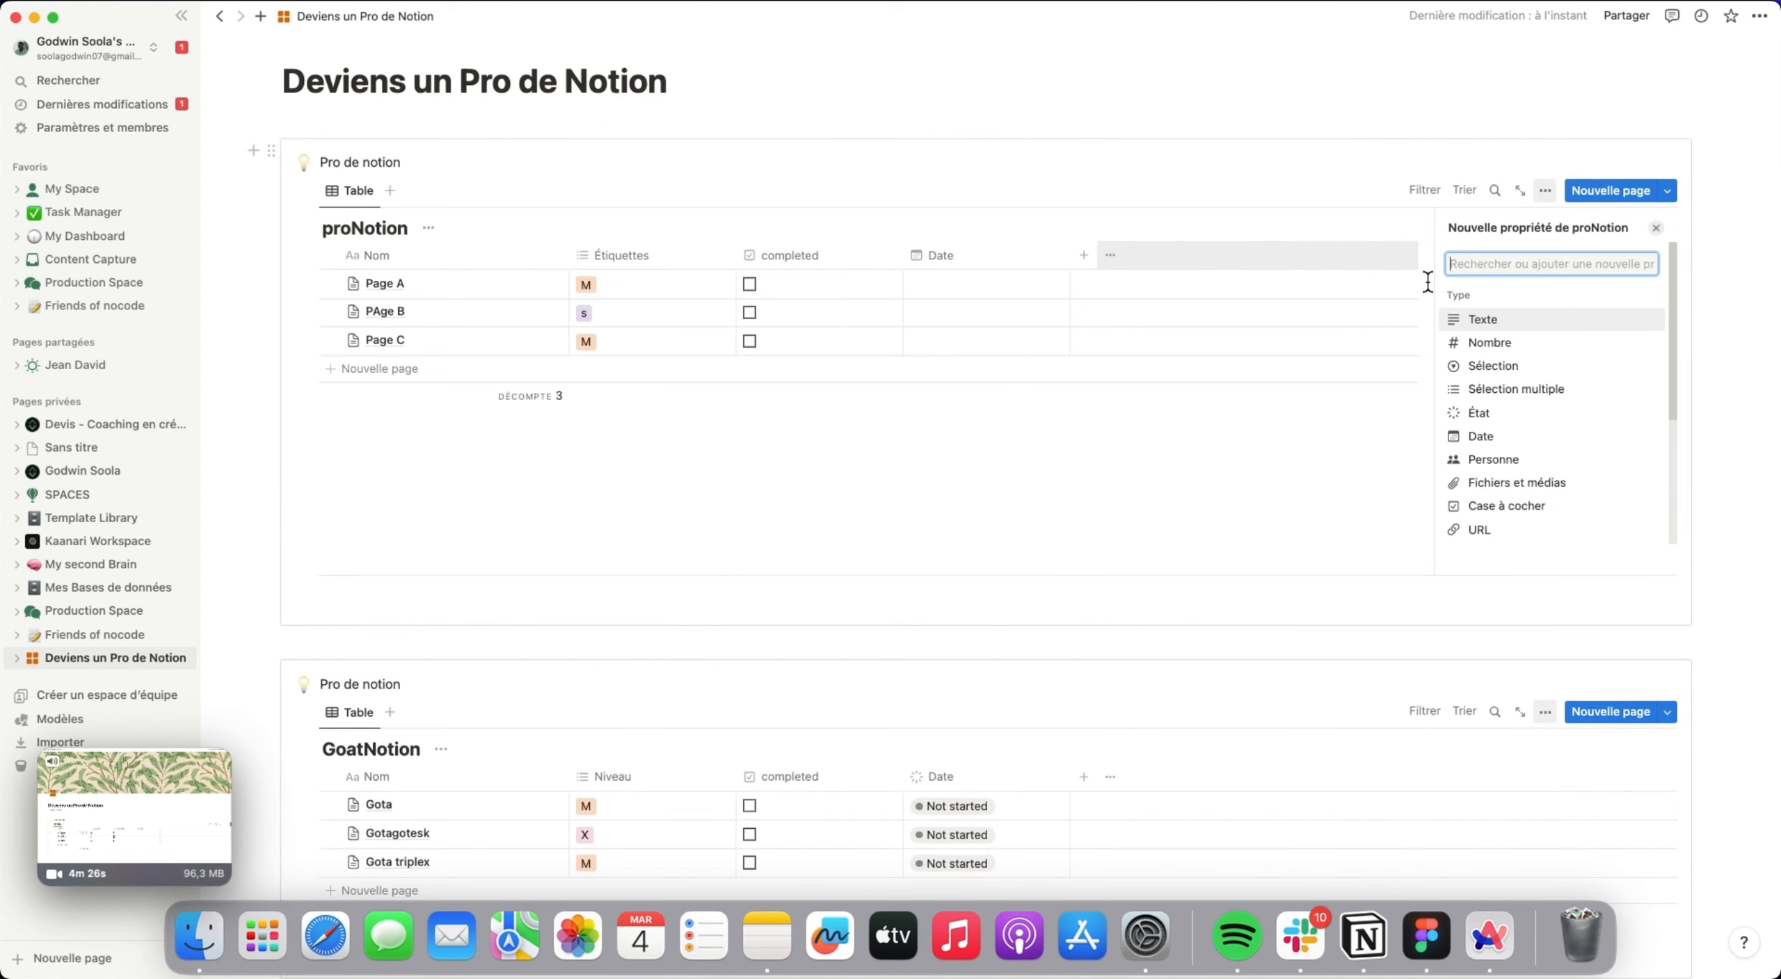
scroll(1533, 421, "down", 1)
scroll(1539, 428, "down", 2)
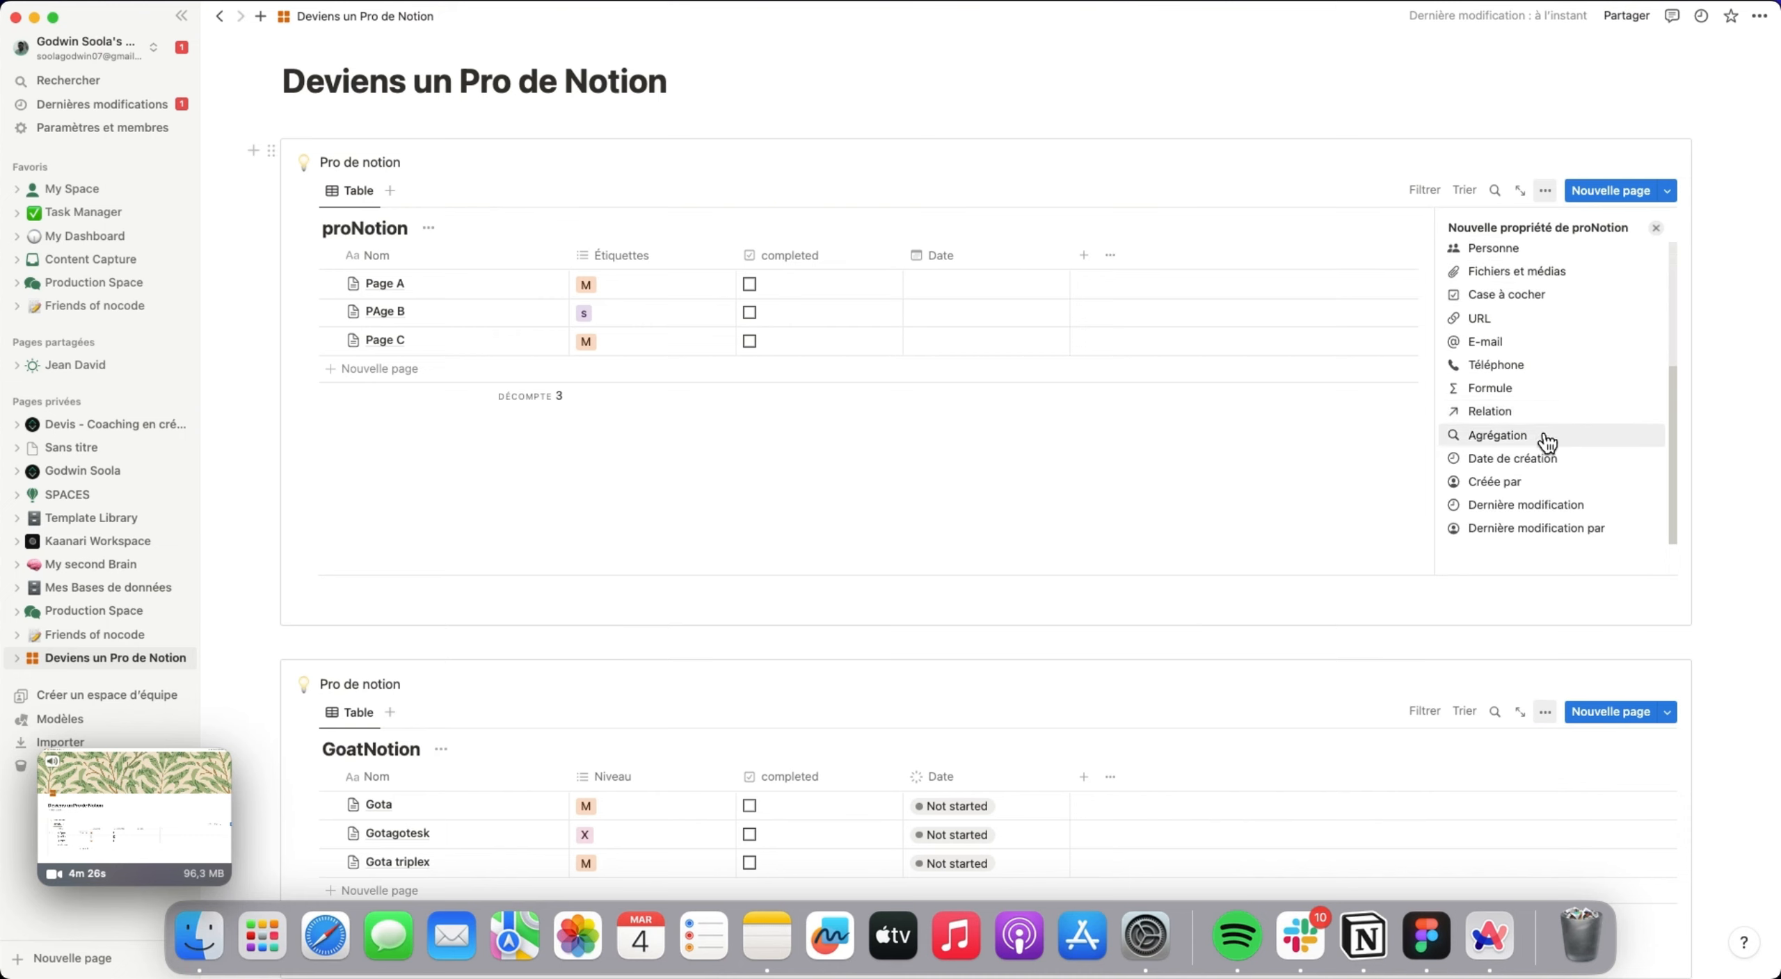
left_click(1535, 407)
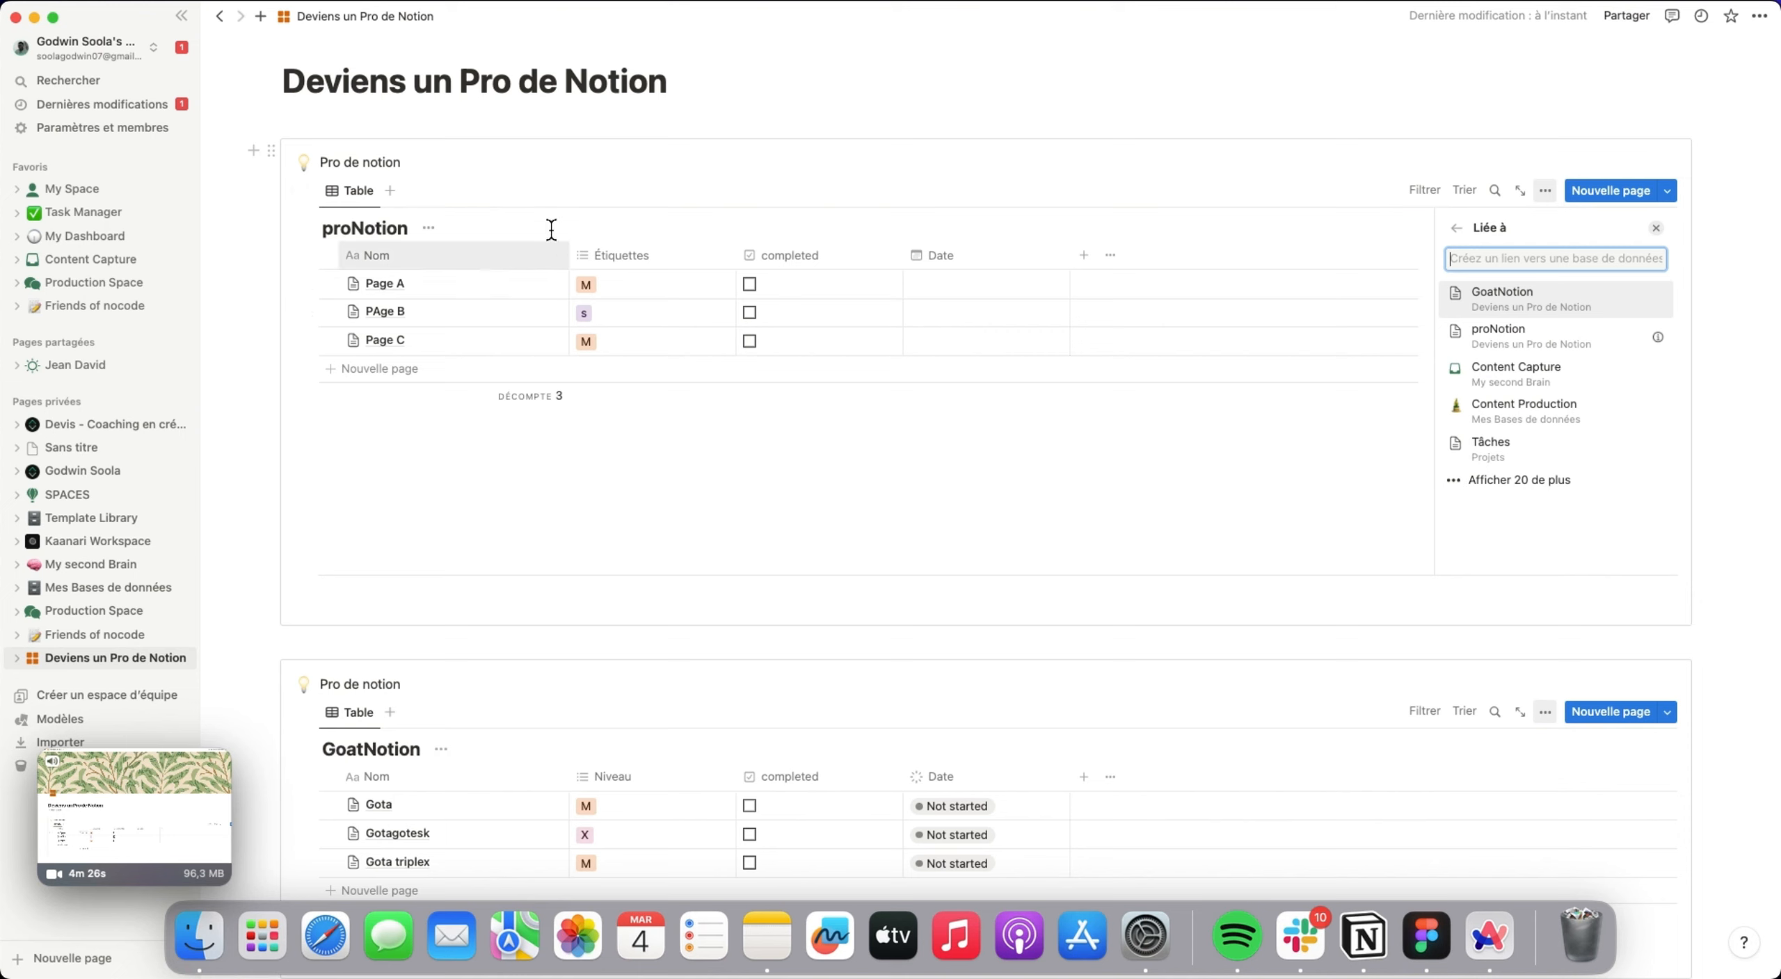
left_click(1554, 344)
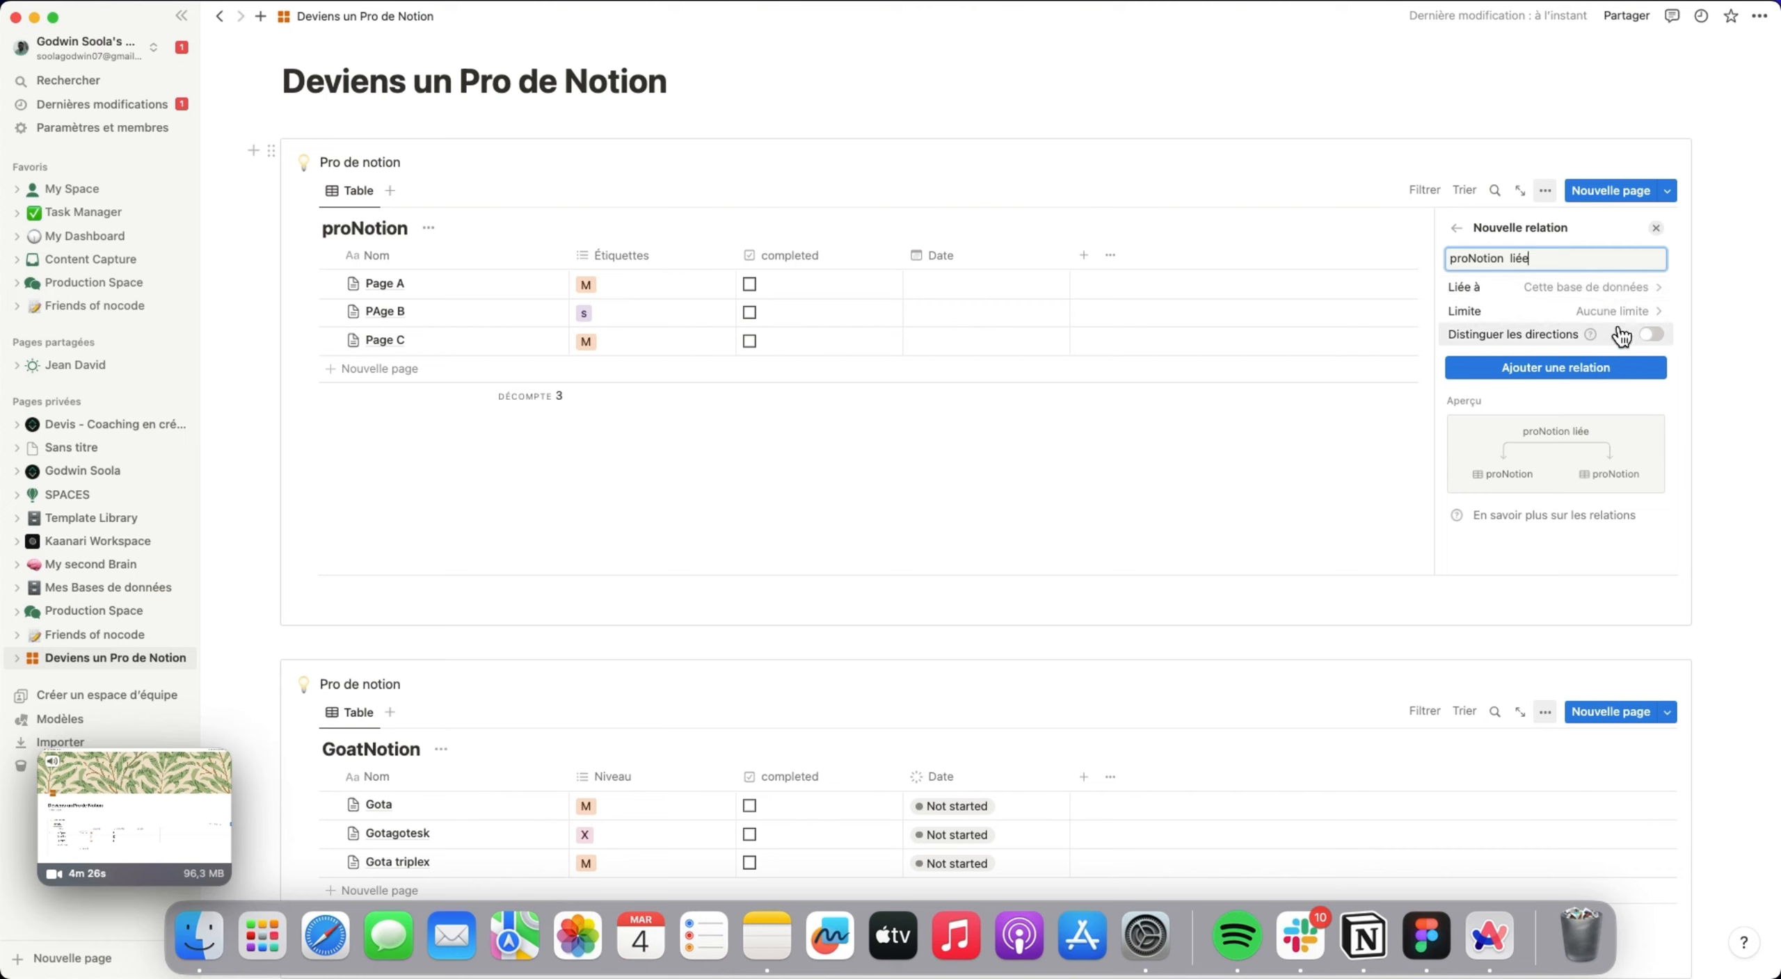
left_click(1592, 287)
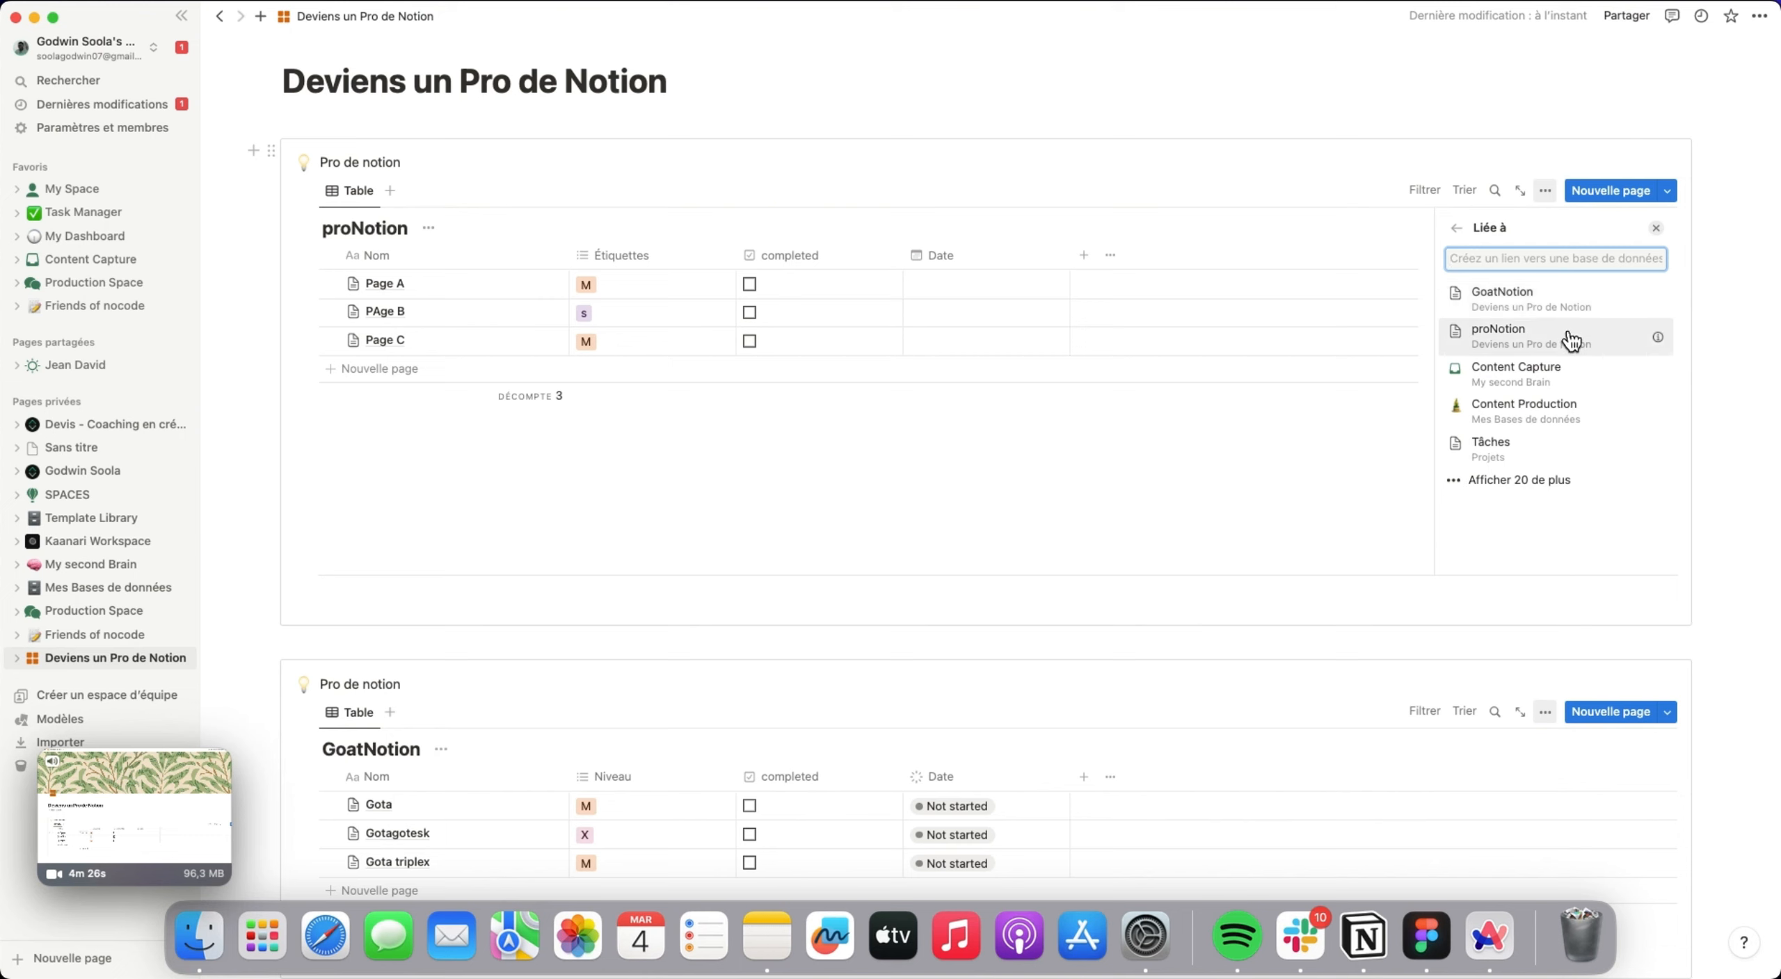
left_click(1558, 295)
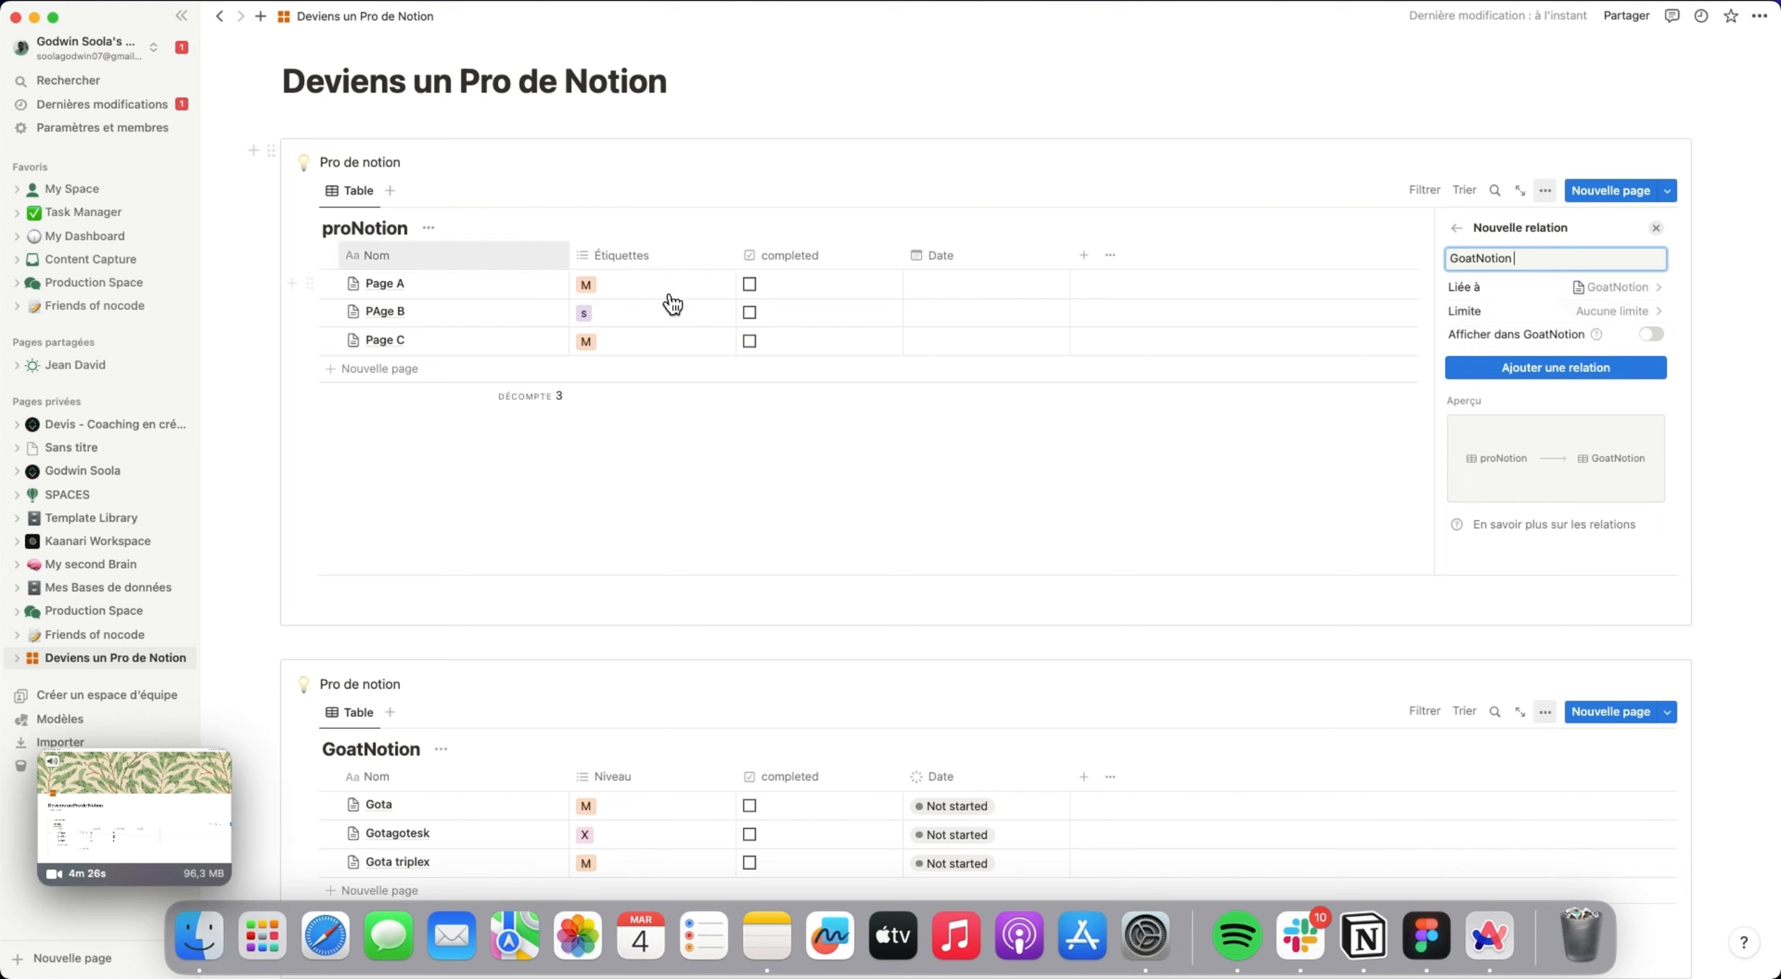
Enable Afficher dans GoatNotion for the new relation, add the relation and close its property settings.
left_click(1661, 342)
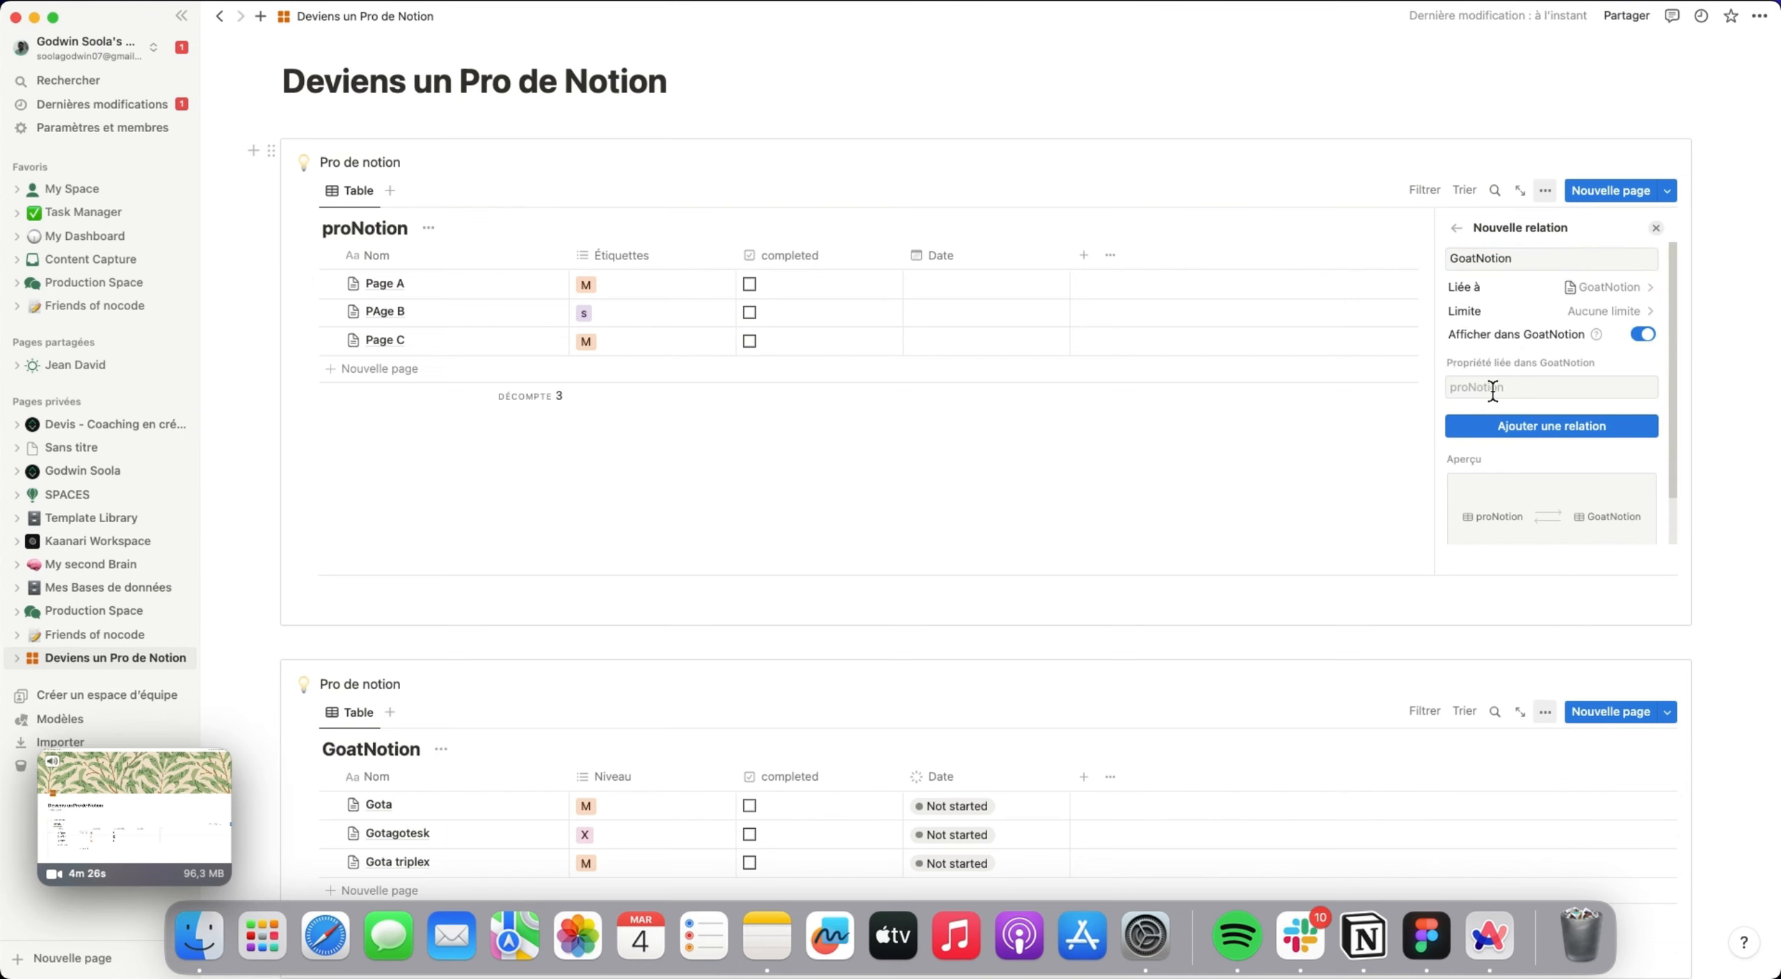
left_click(1539, 427)
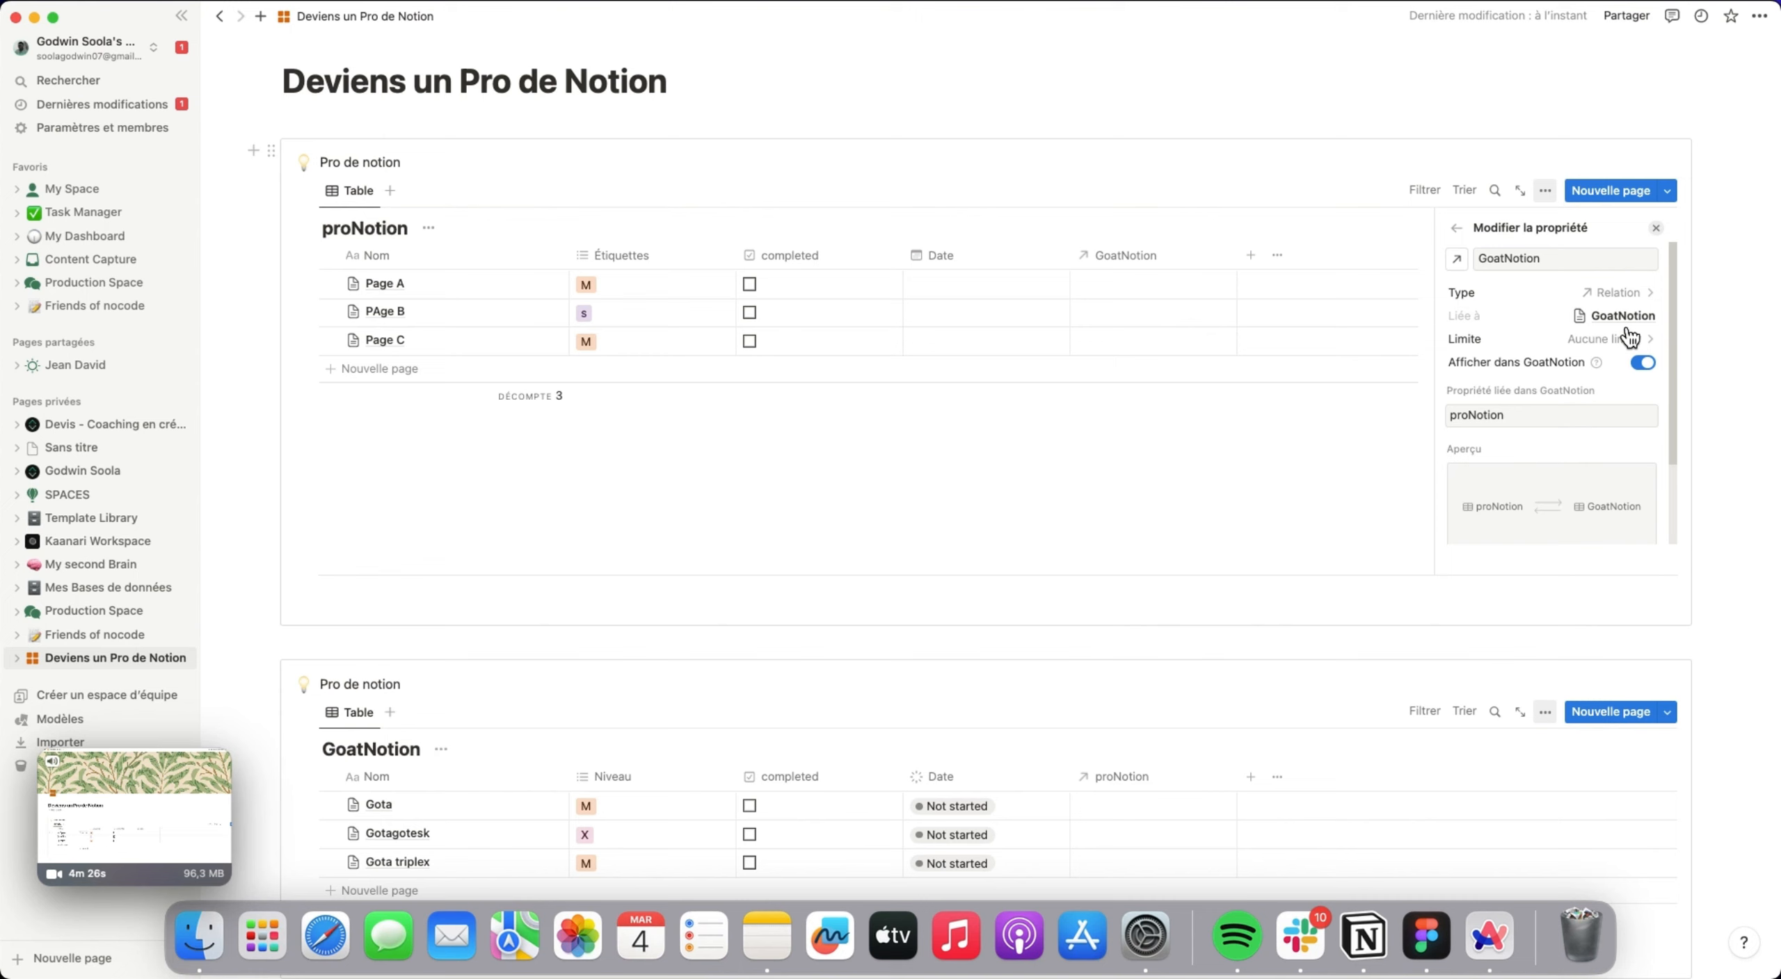
left_click(1658, 231)
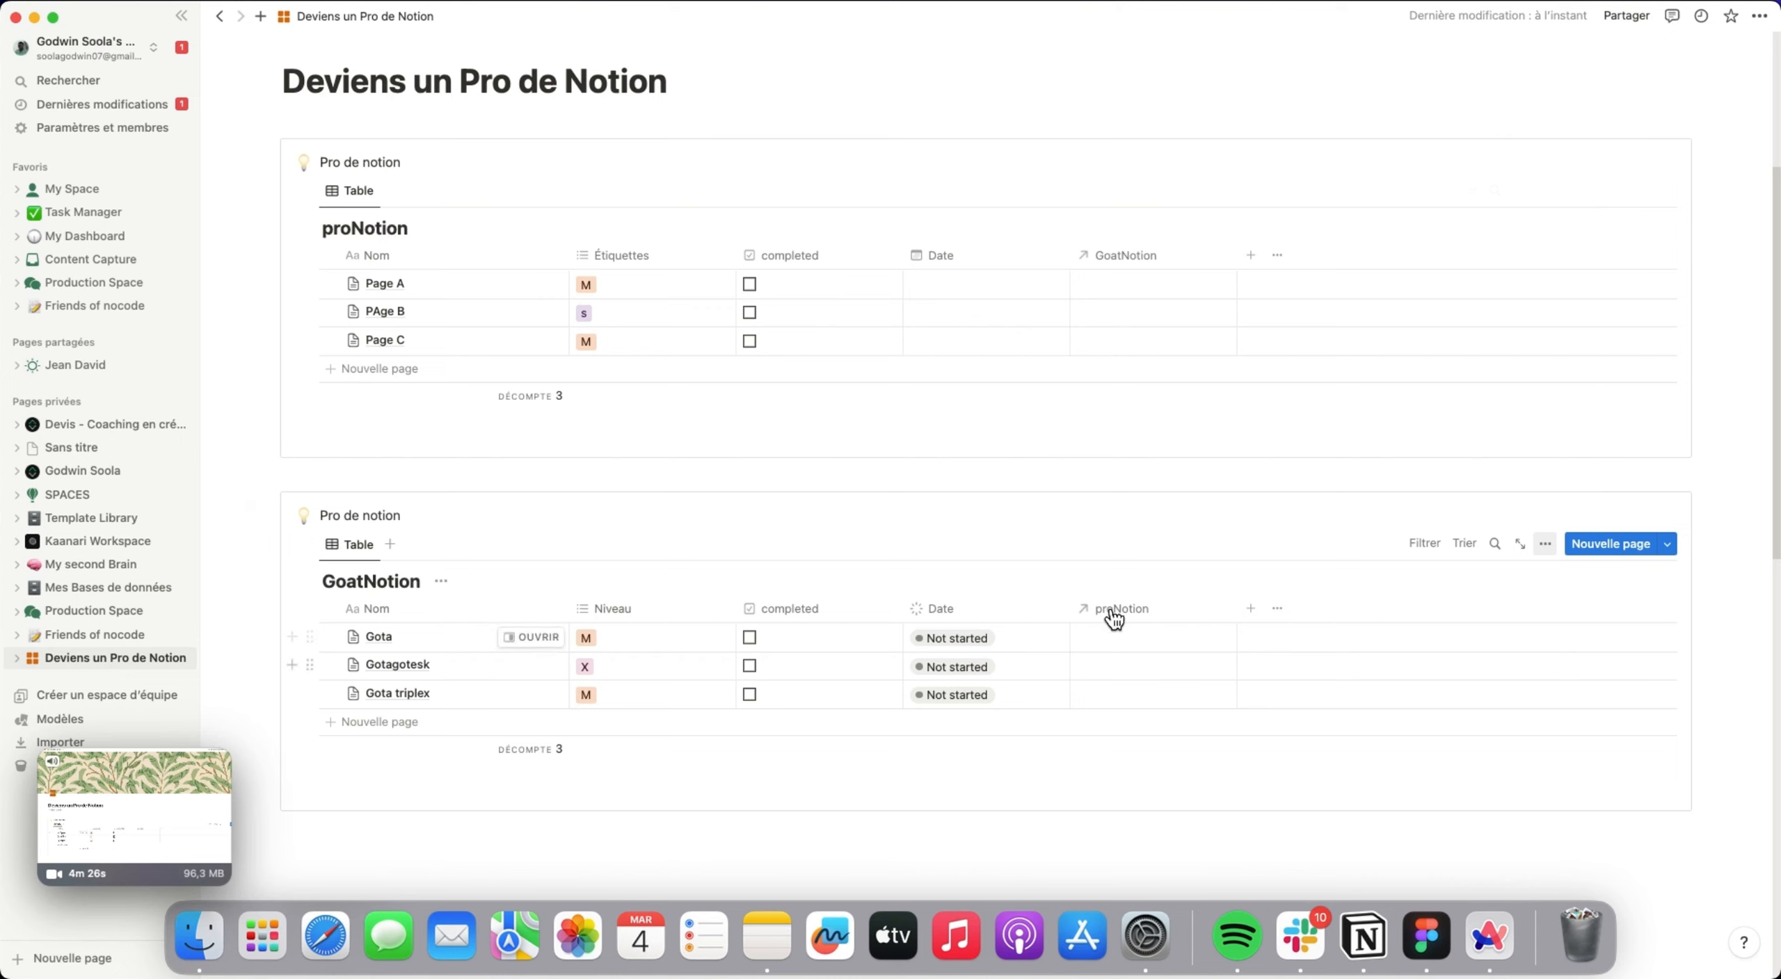
Link Page A to Gota triplex in the GoatNotion relation column of the proNotion table.
left_click(1145, 287)
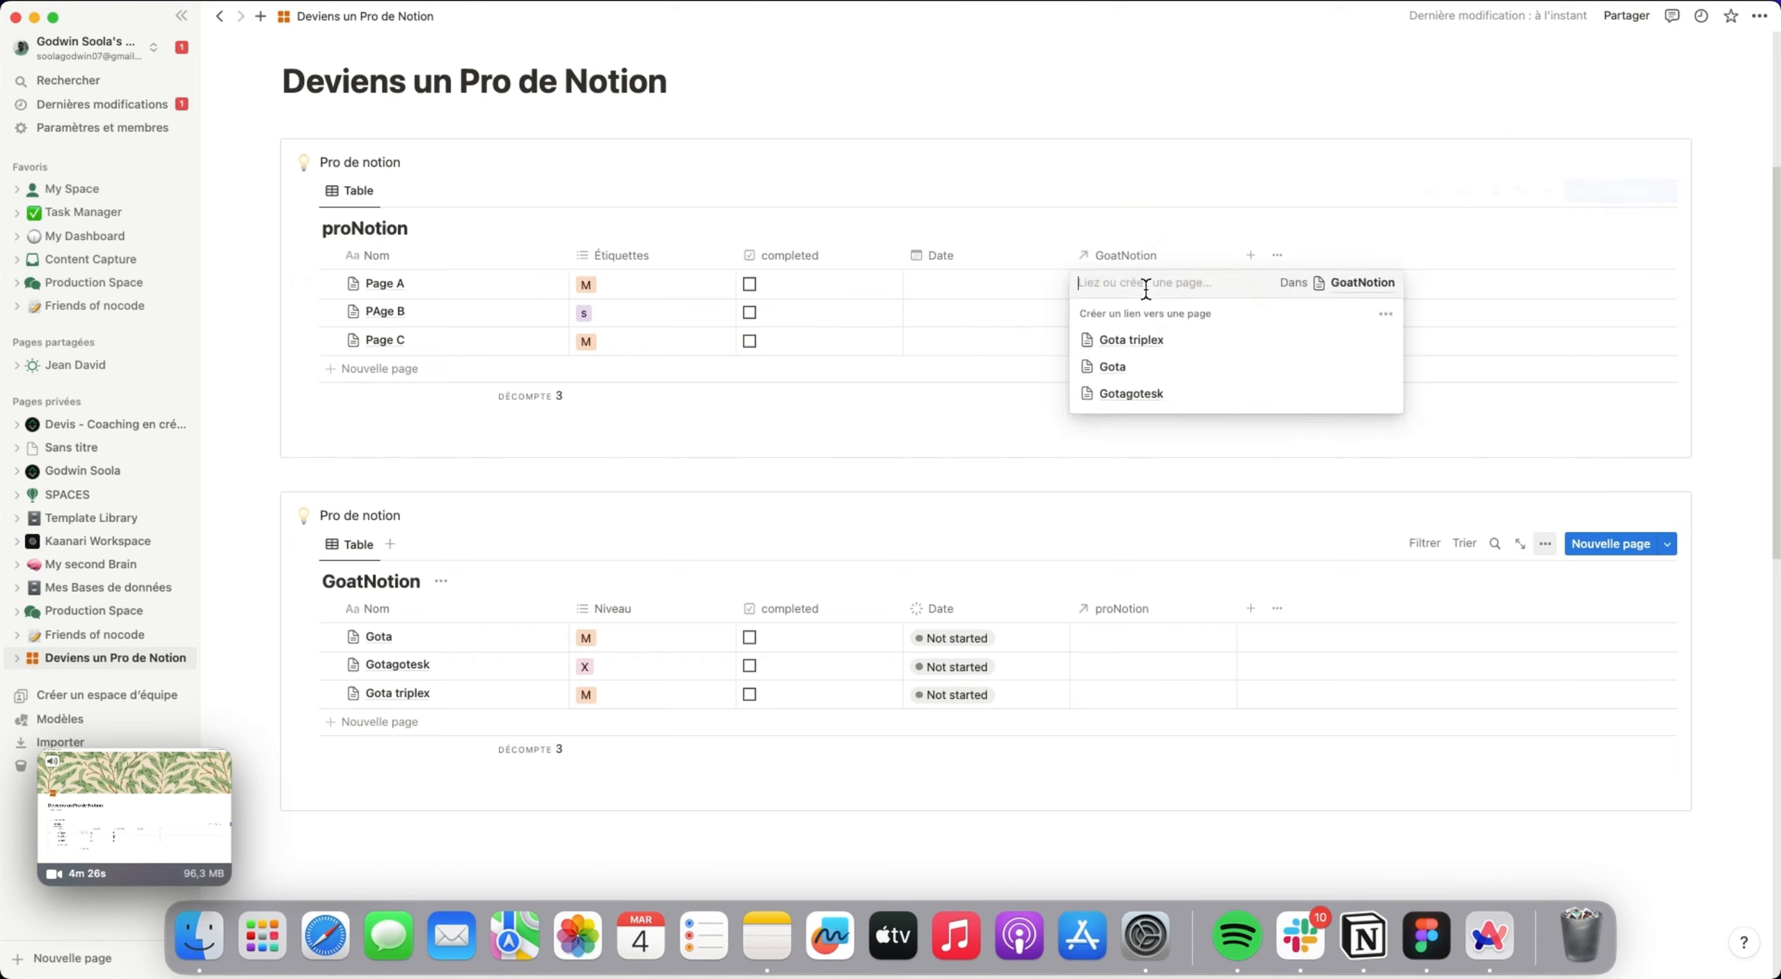
left_click(1149, 342)
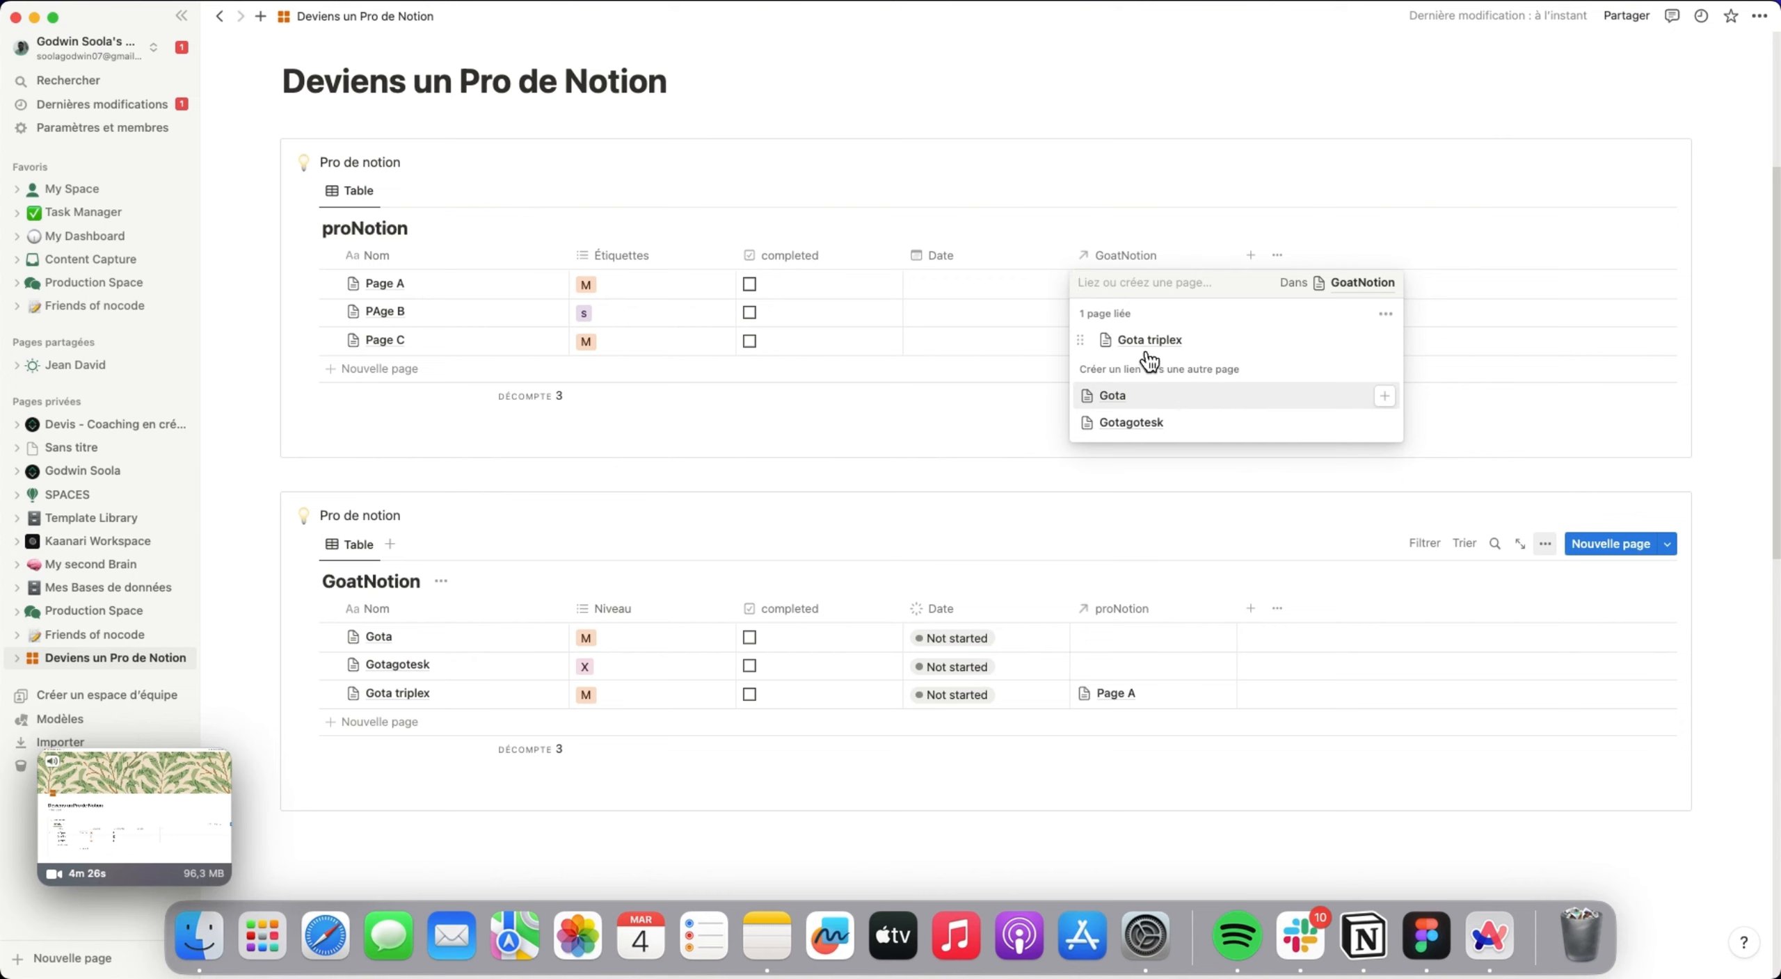
key("Escape")
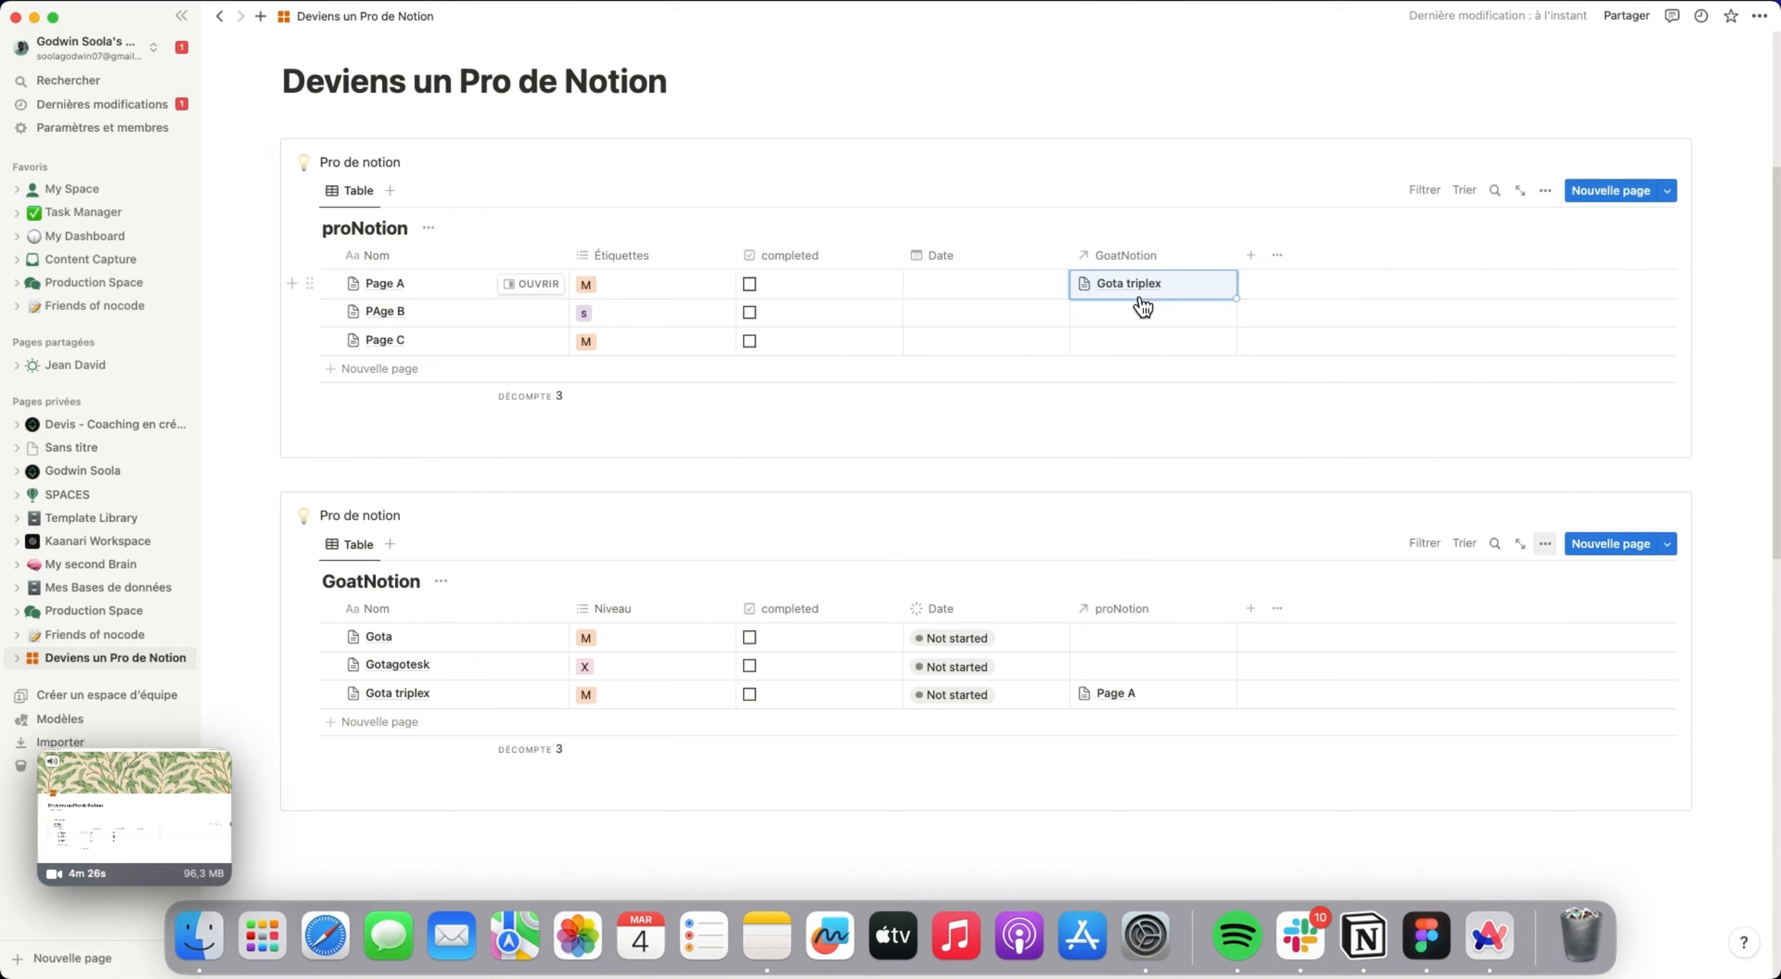
Link PAge B to Gotagotesk and Page C to Gota triplex in the GoatNotion relation column of the proNotion table.
left_click(1147, 324)
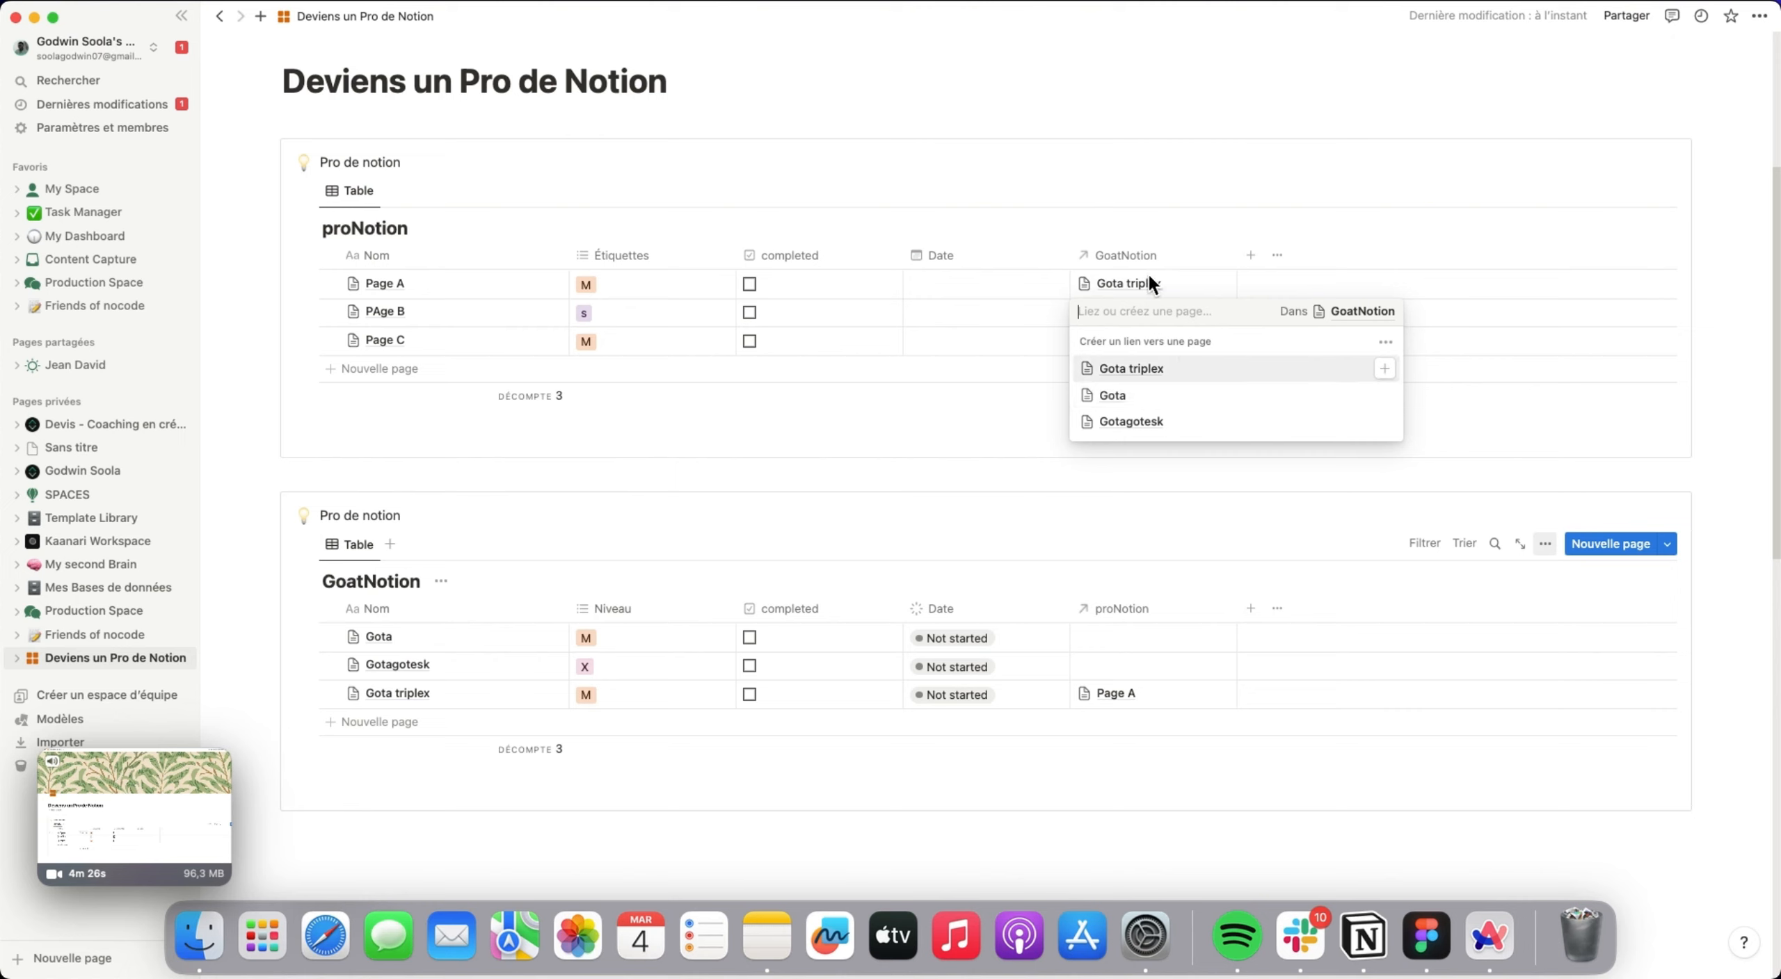
left_click(1141, 422)
left_click(1407, 445)
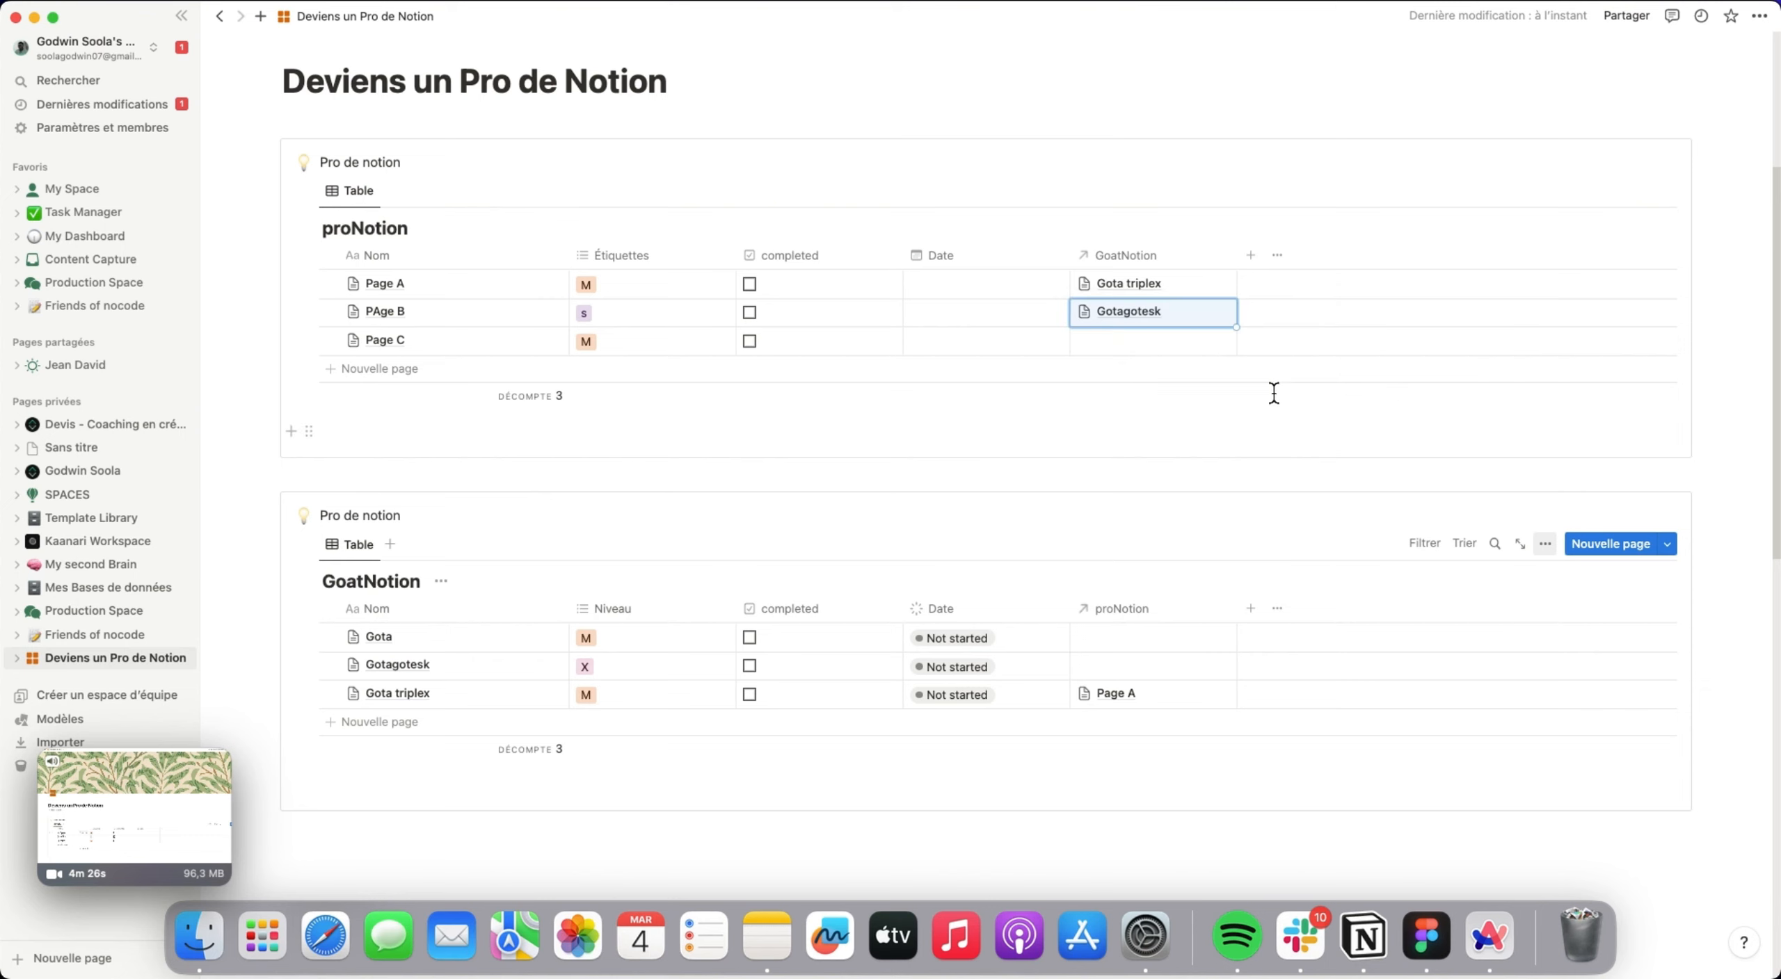
left_click(1174, 345)
left_click(1192, 406)
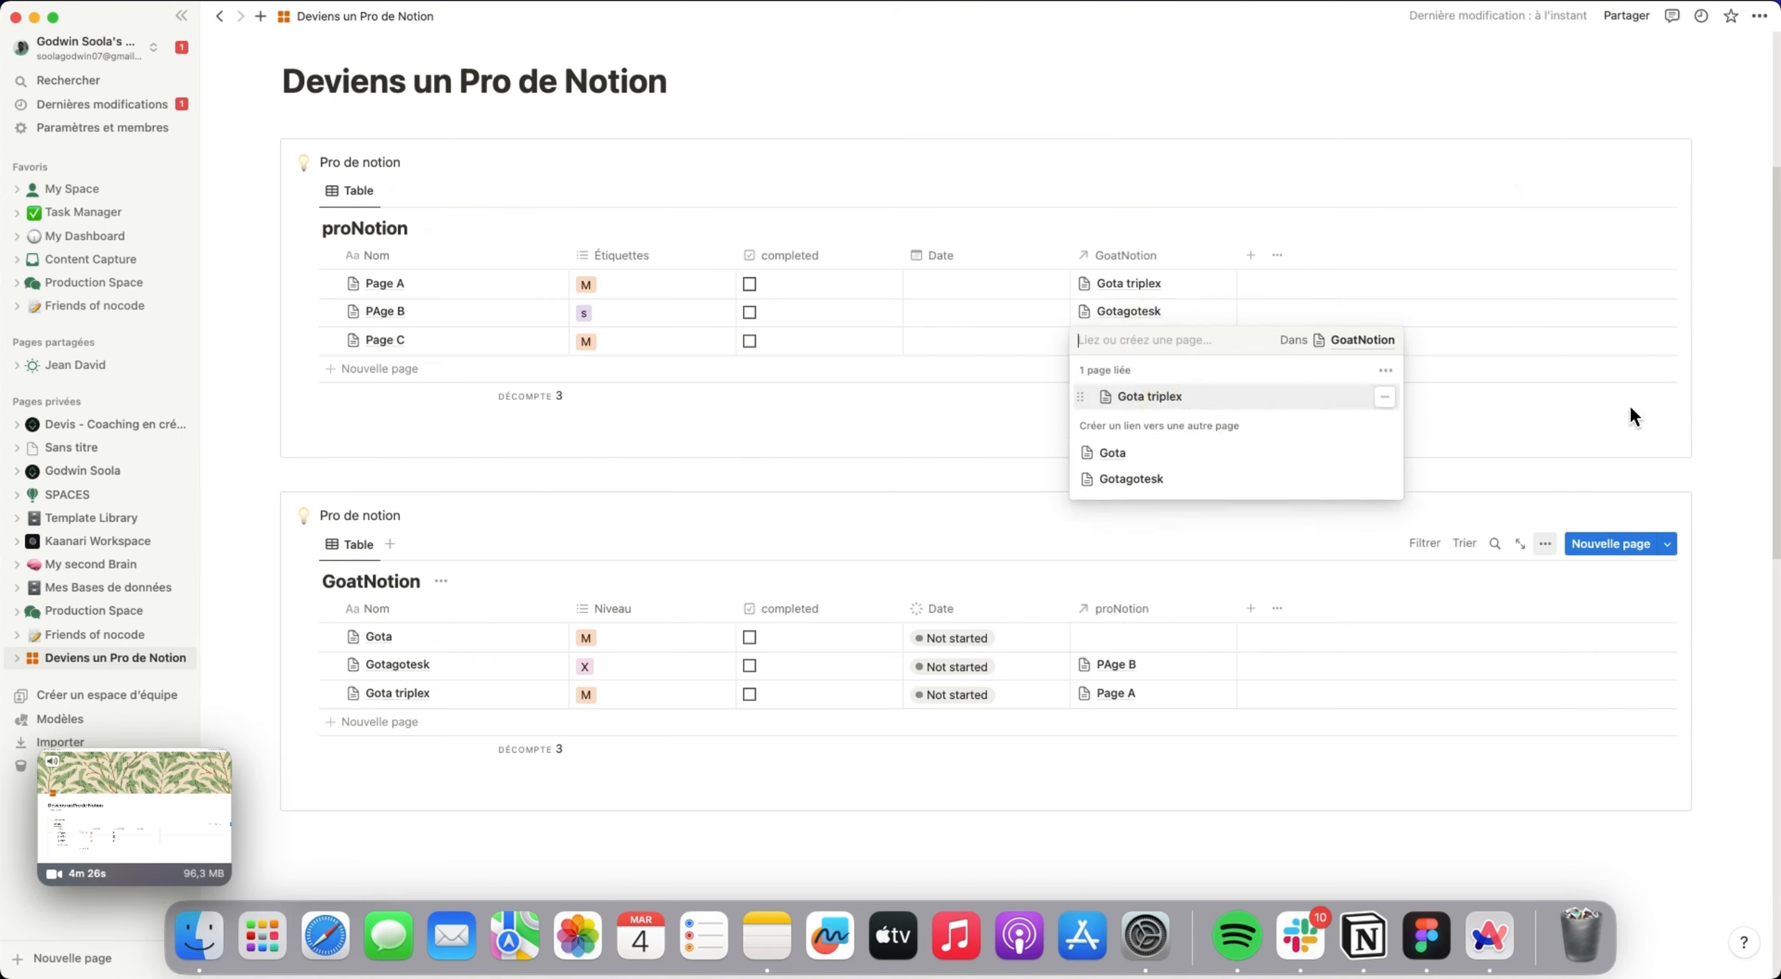
left_click(1577, 442)
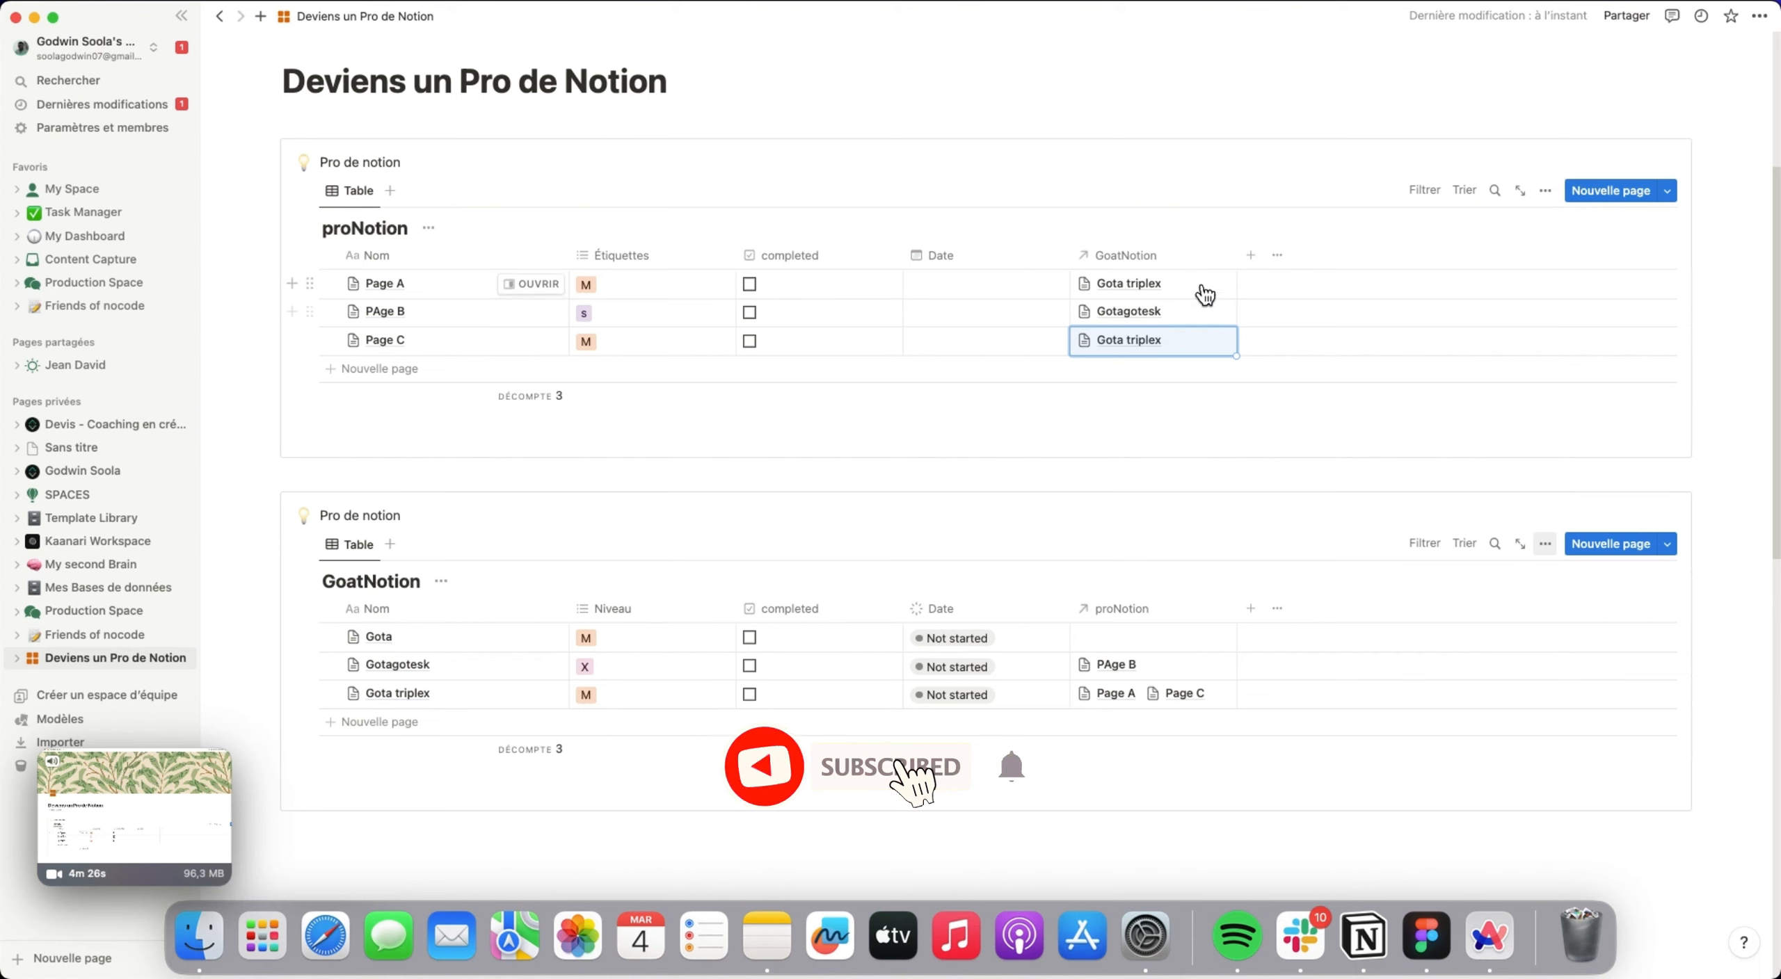
Add Gota as a second linked page in Page A's GoatNotion relation.
left_click(1201, 287)
left_click(1259, 398)
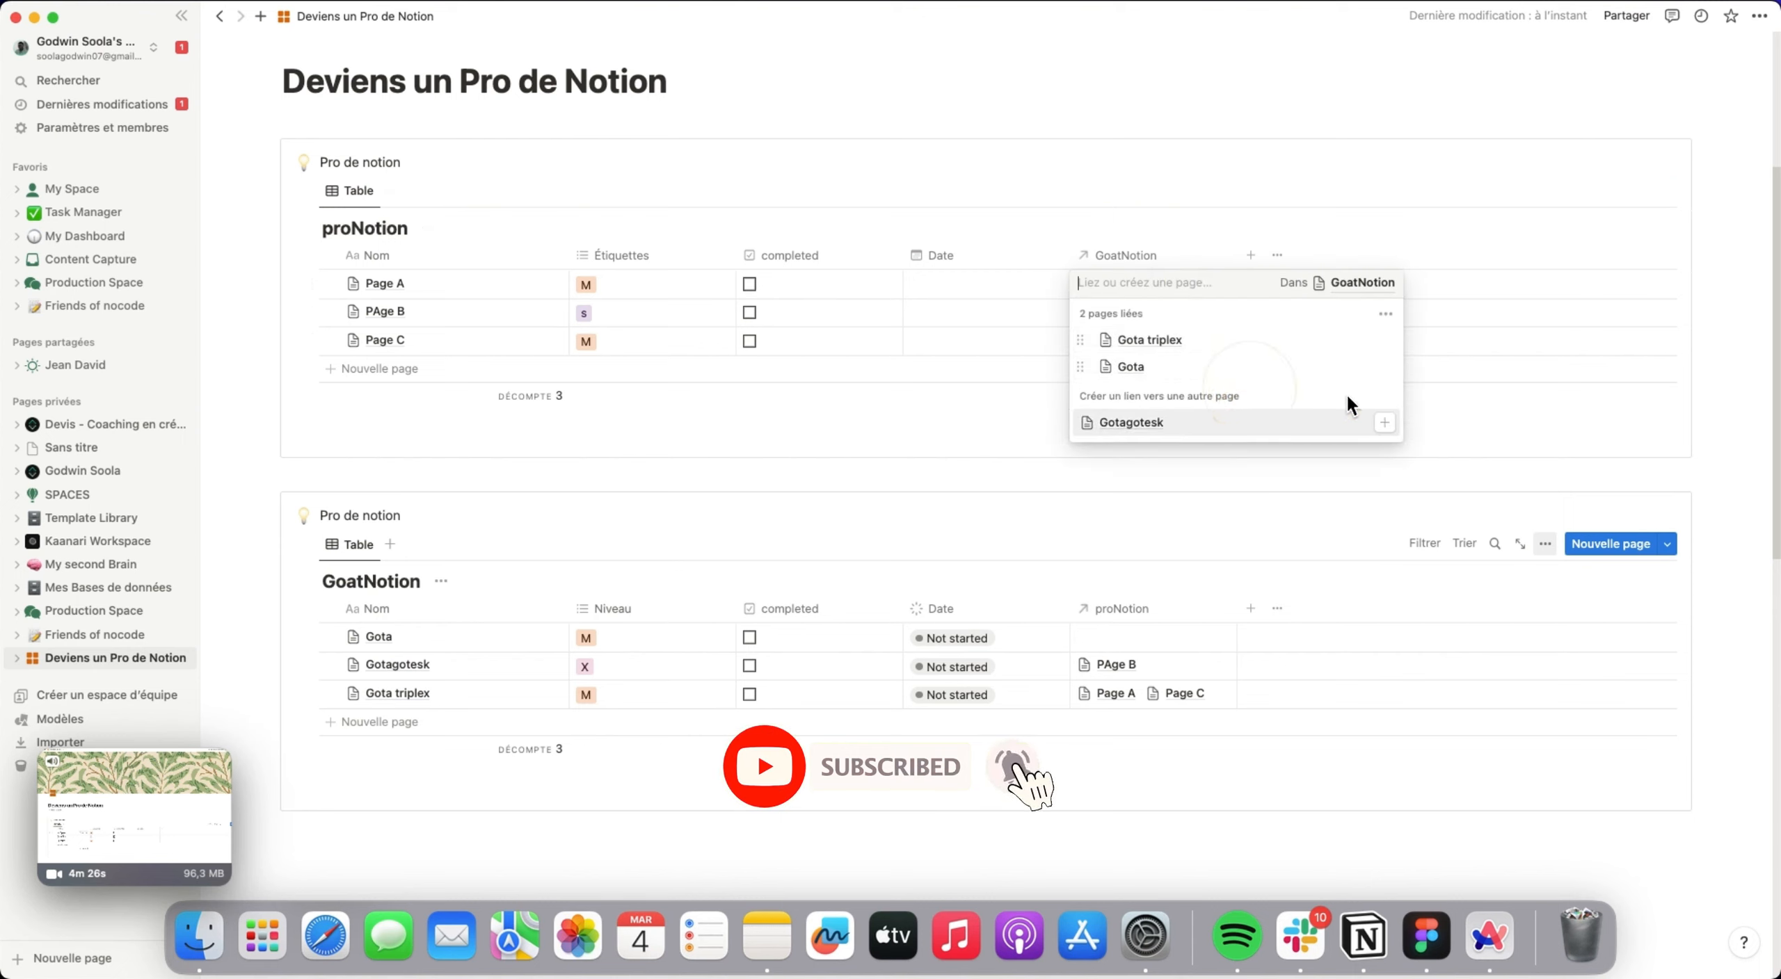
left_click(1731, 317)
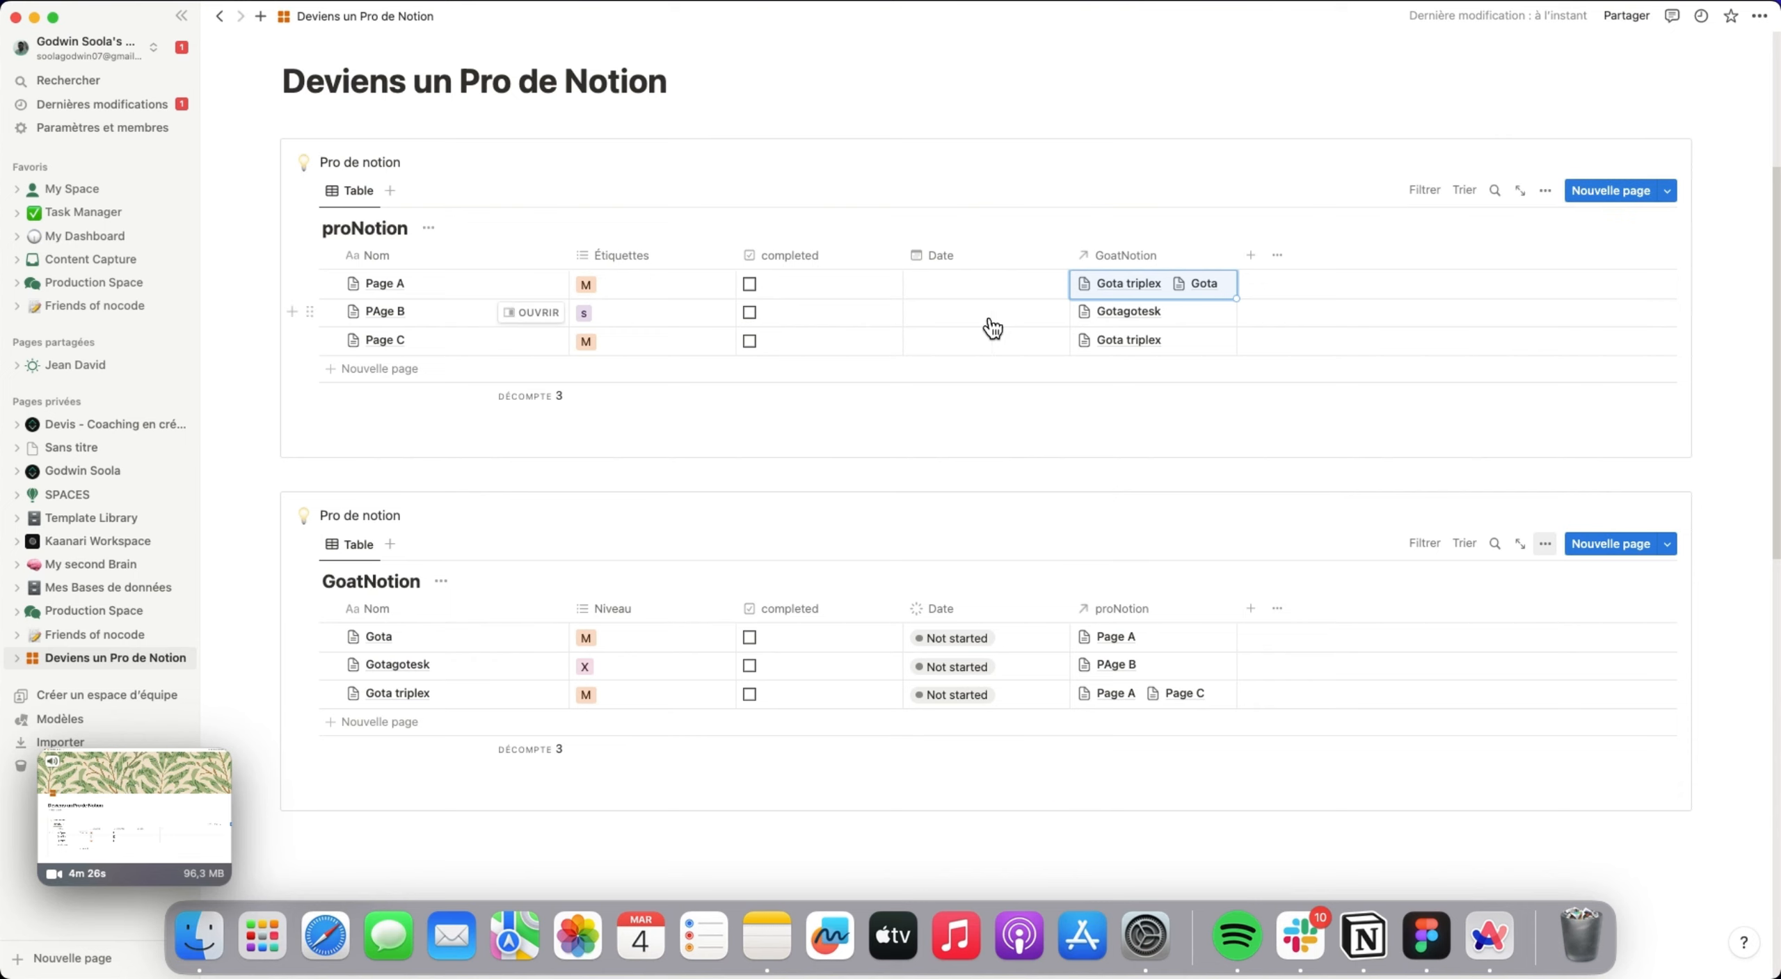
left_click(1287, 240)
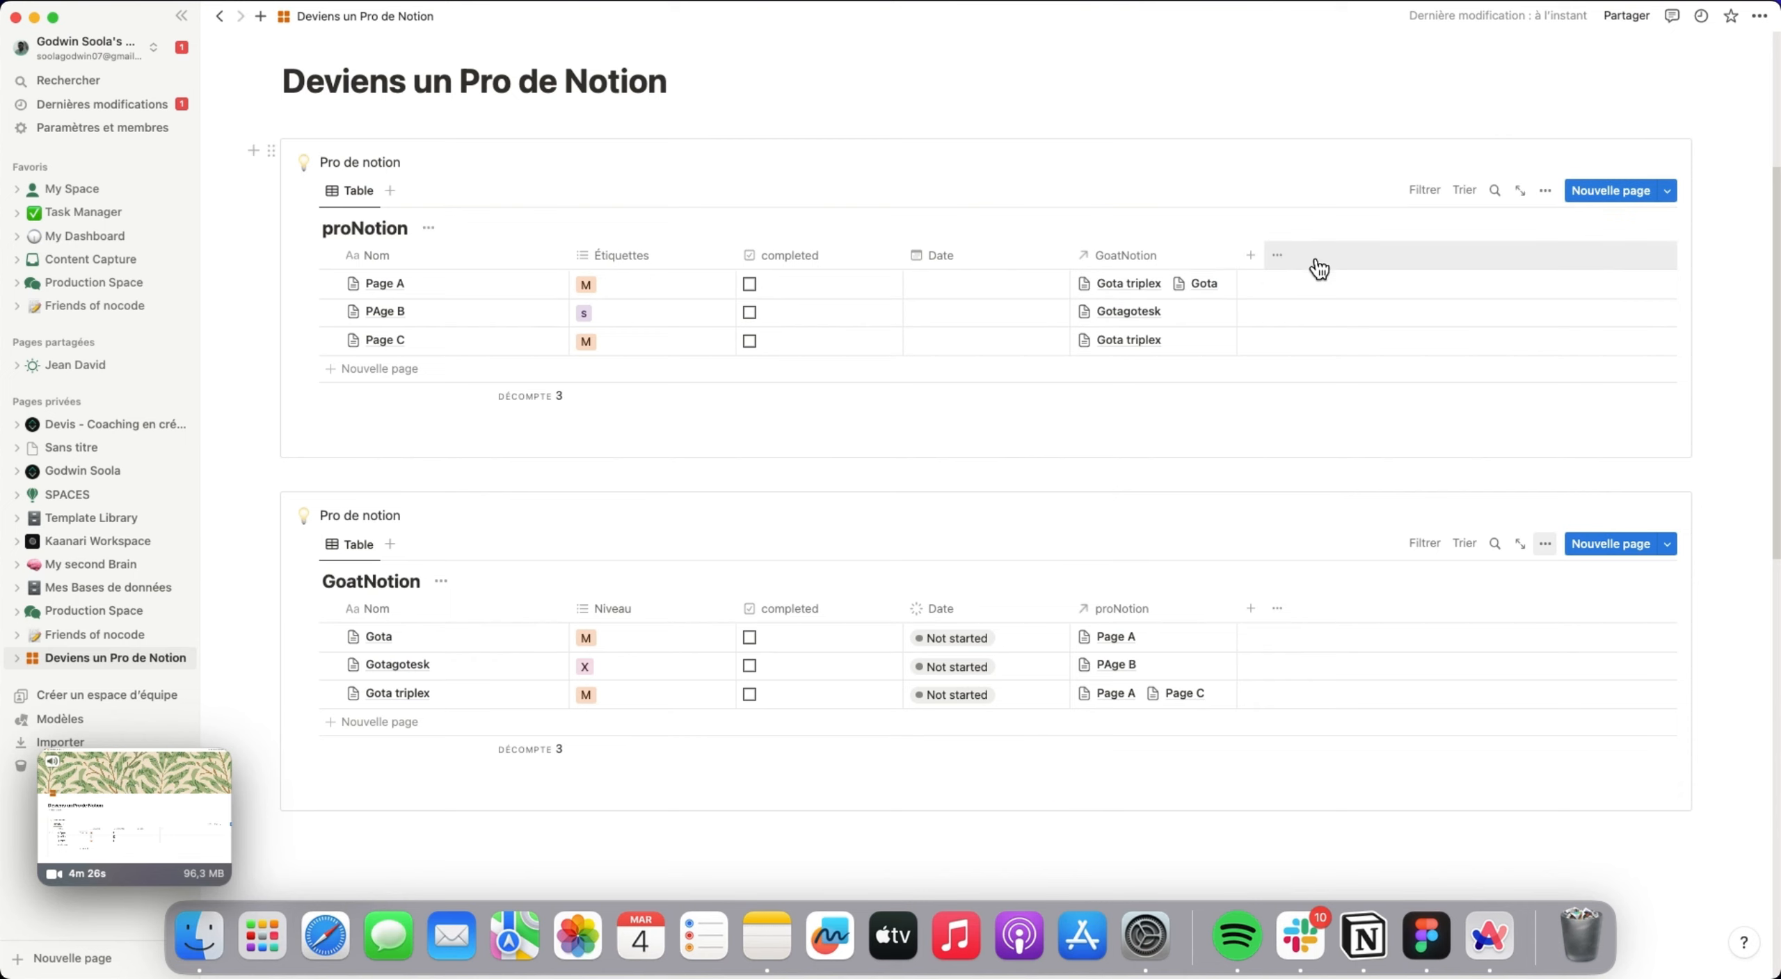
Add an Agrégation property to the proNotion database and base it on the GoatNotion relation.
left_click(1250, 257)
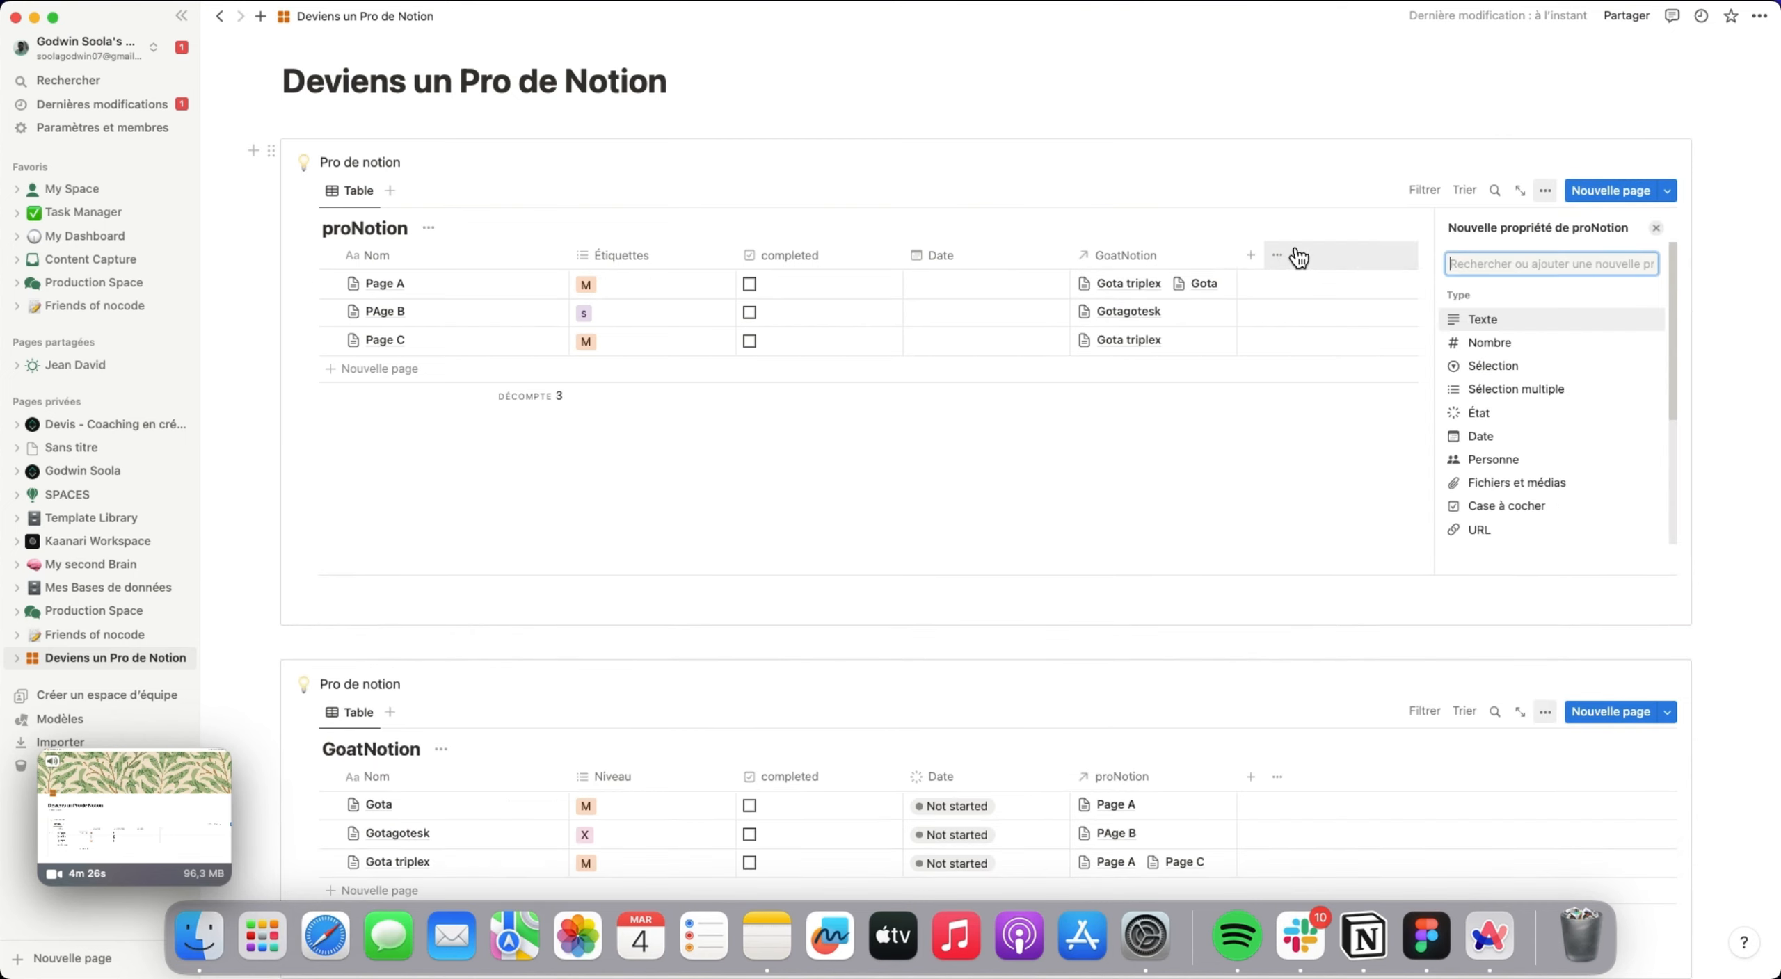
scroll(1525, 409, "down", 5)
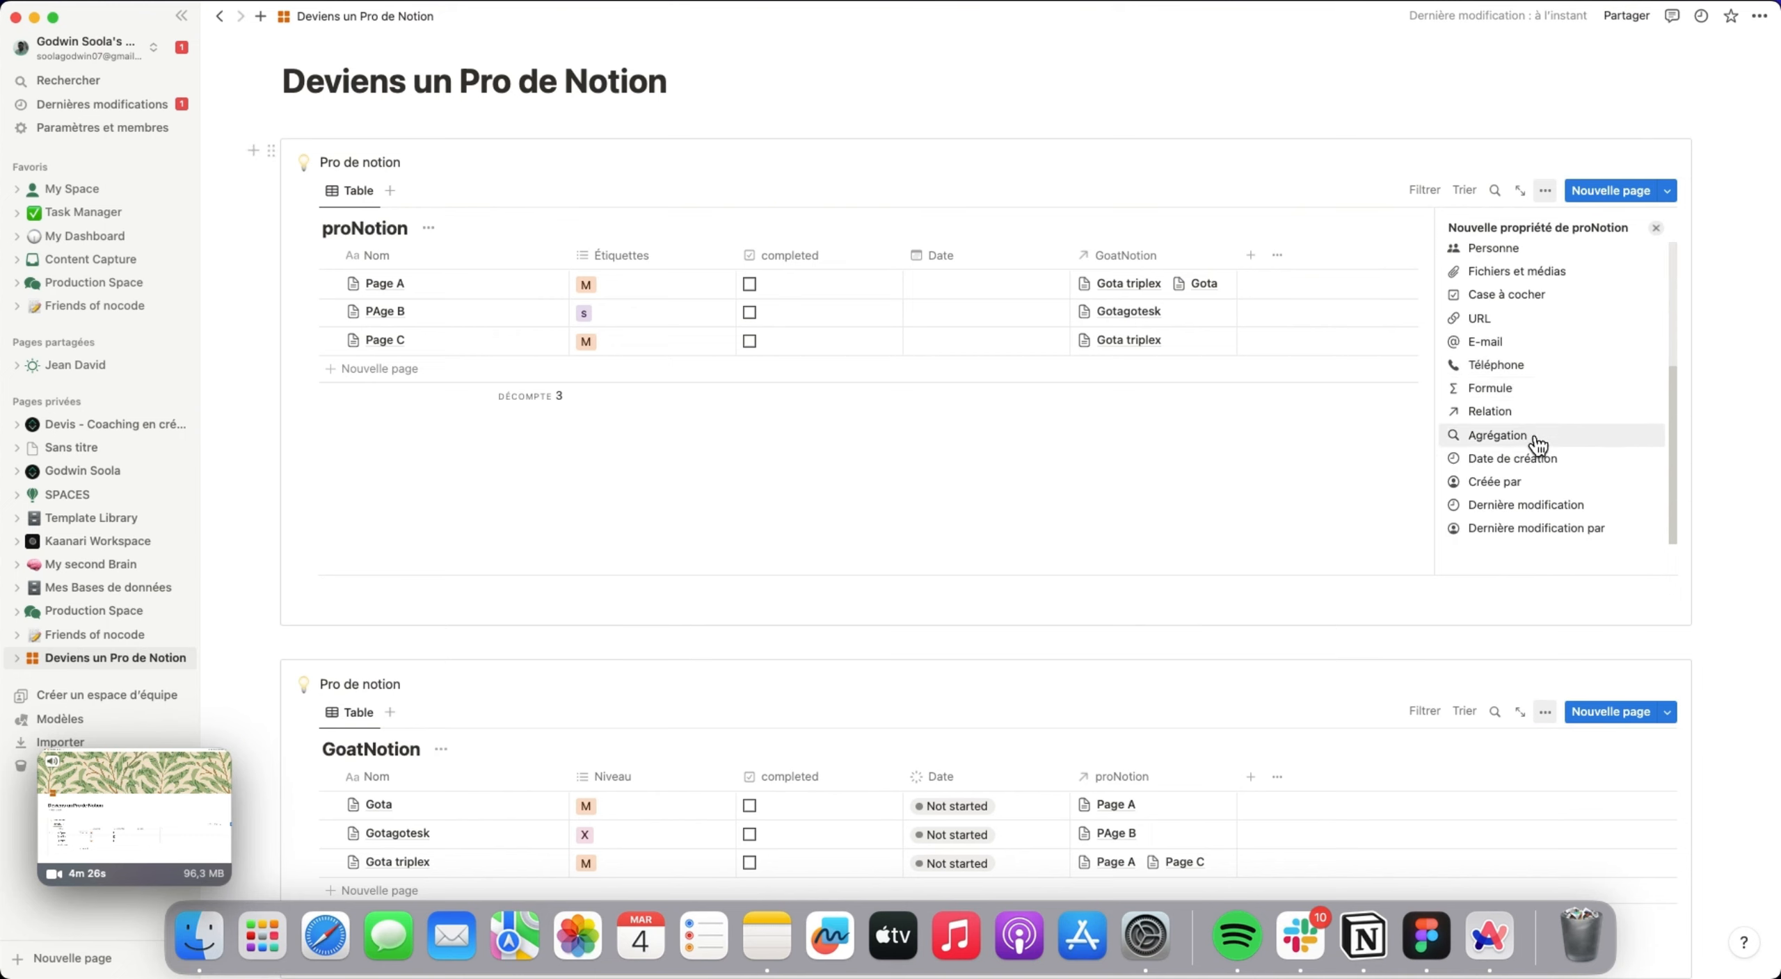
left_click(1533, 437)
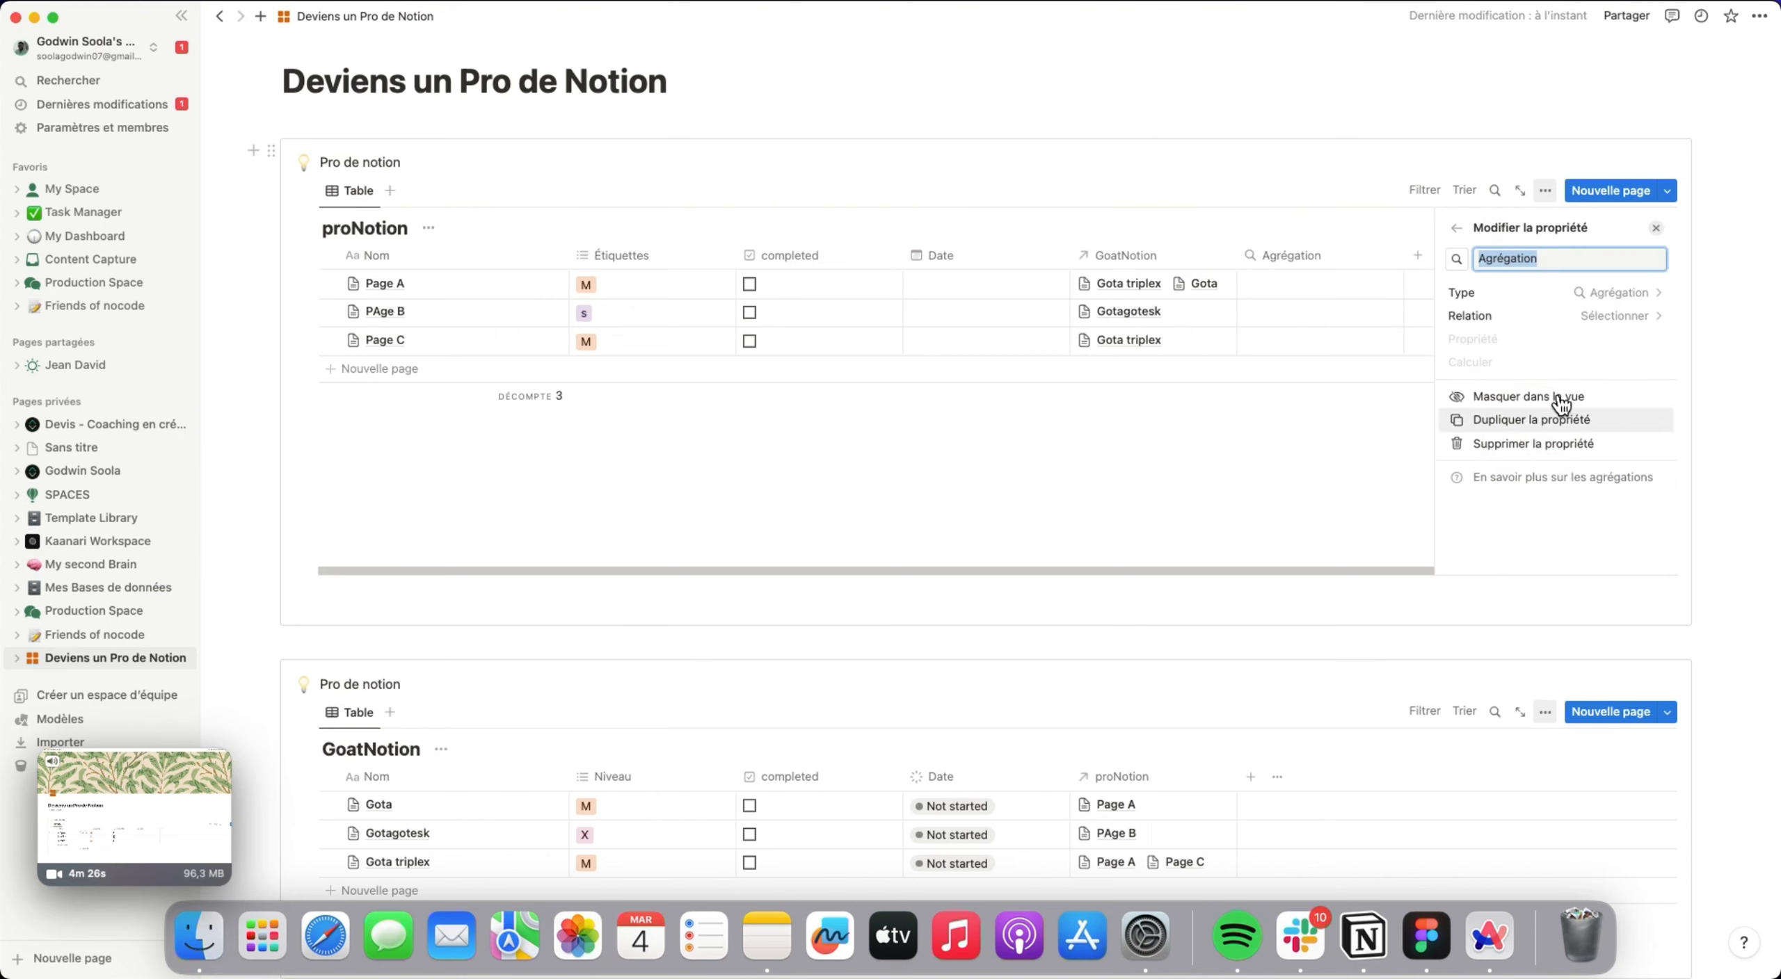
left_click(1613, 316)
left_click(1511, 384)
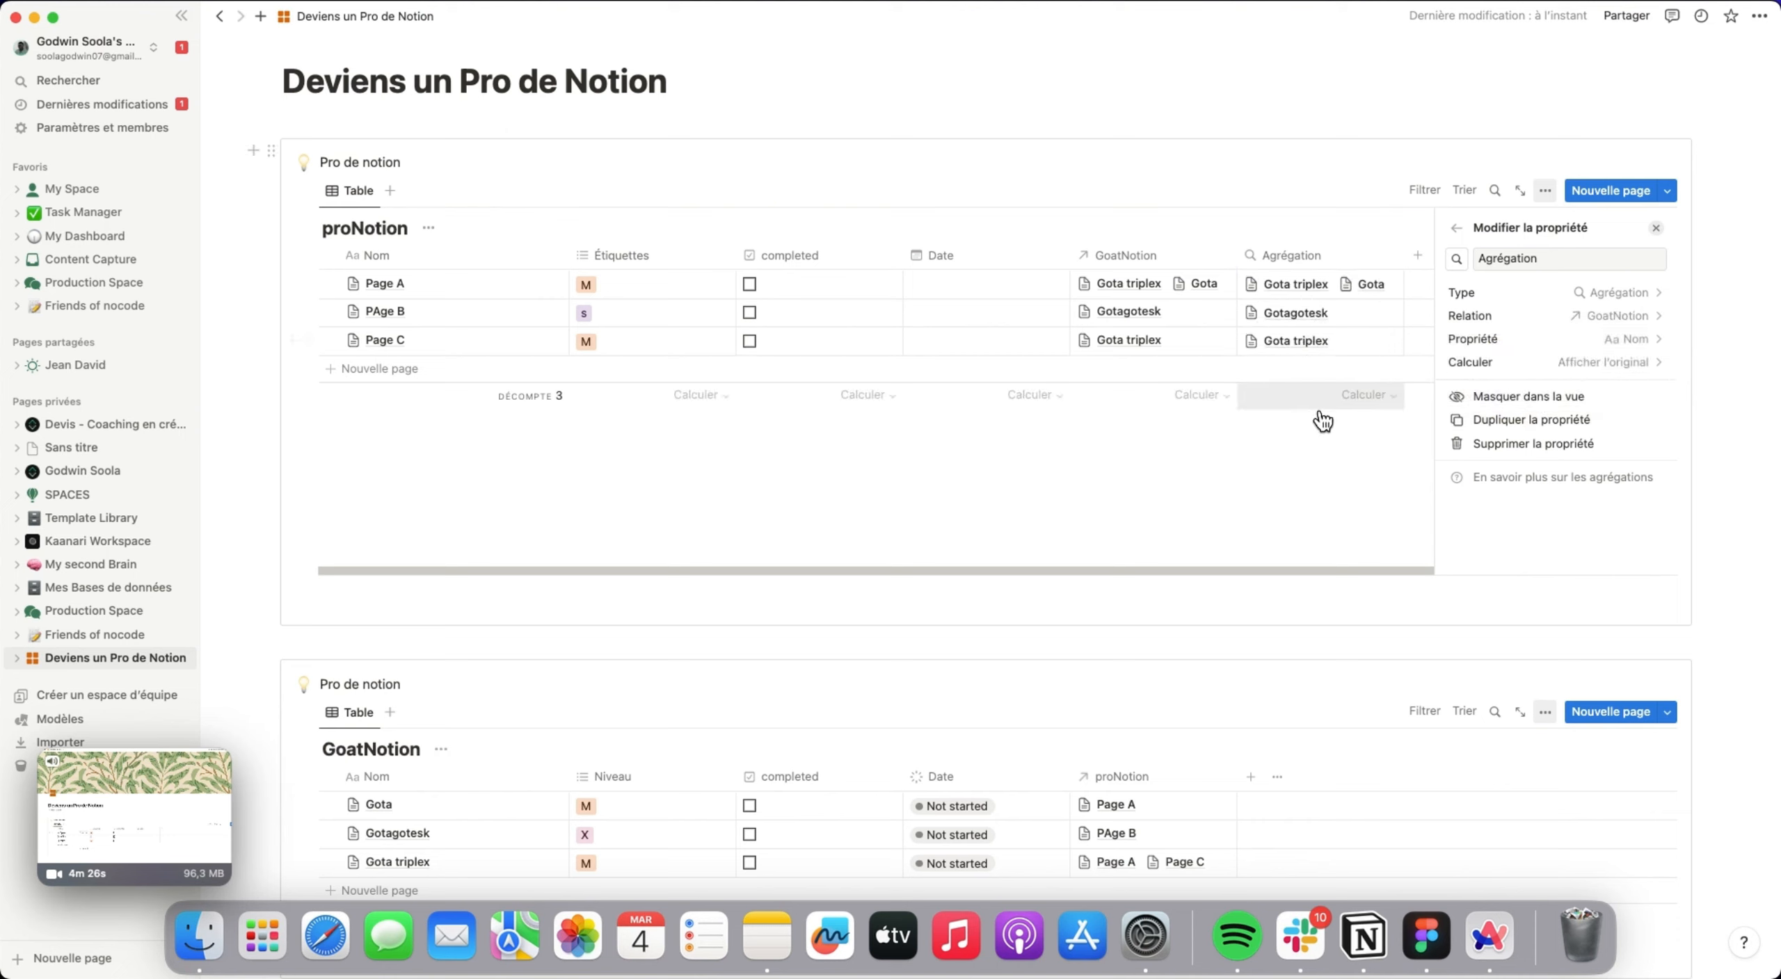
Make the Agrégation property pull Niveau with the Afficher l'original calculation, and close its settings.
left_click(1642, 340)
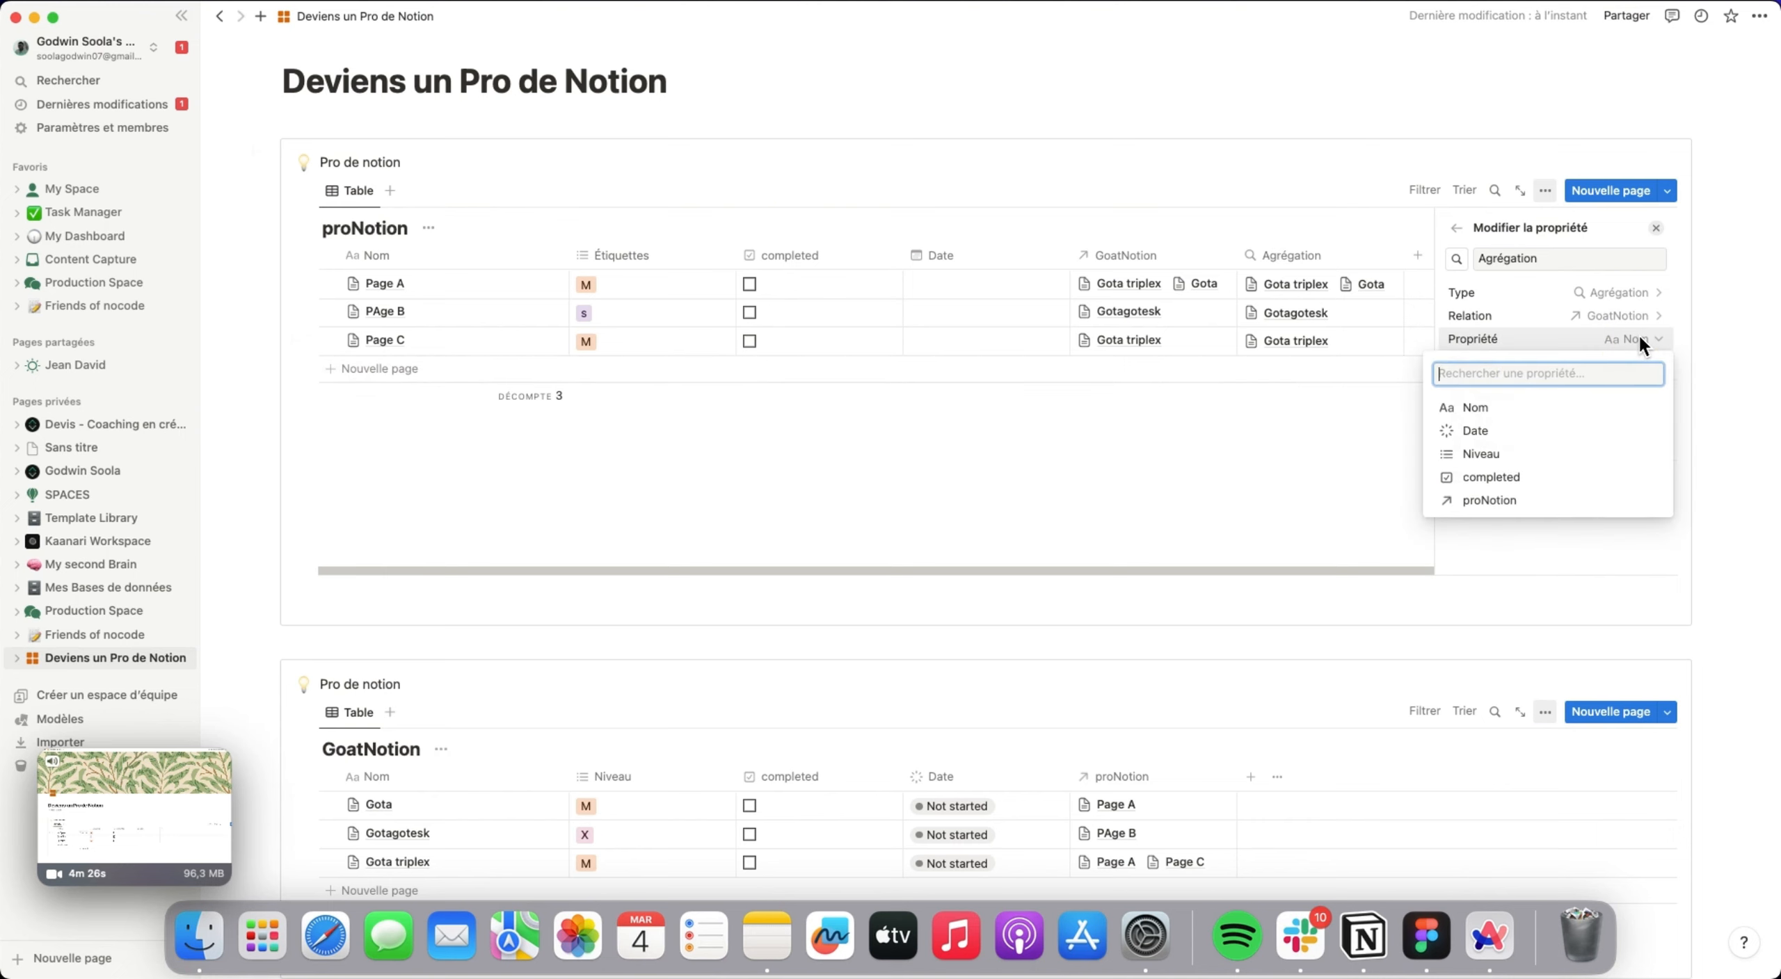
left_click(1557, 457)
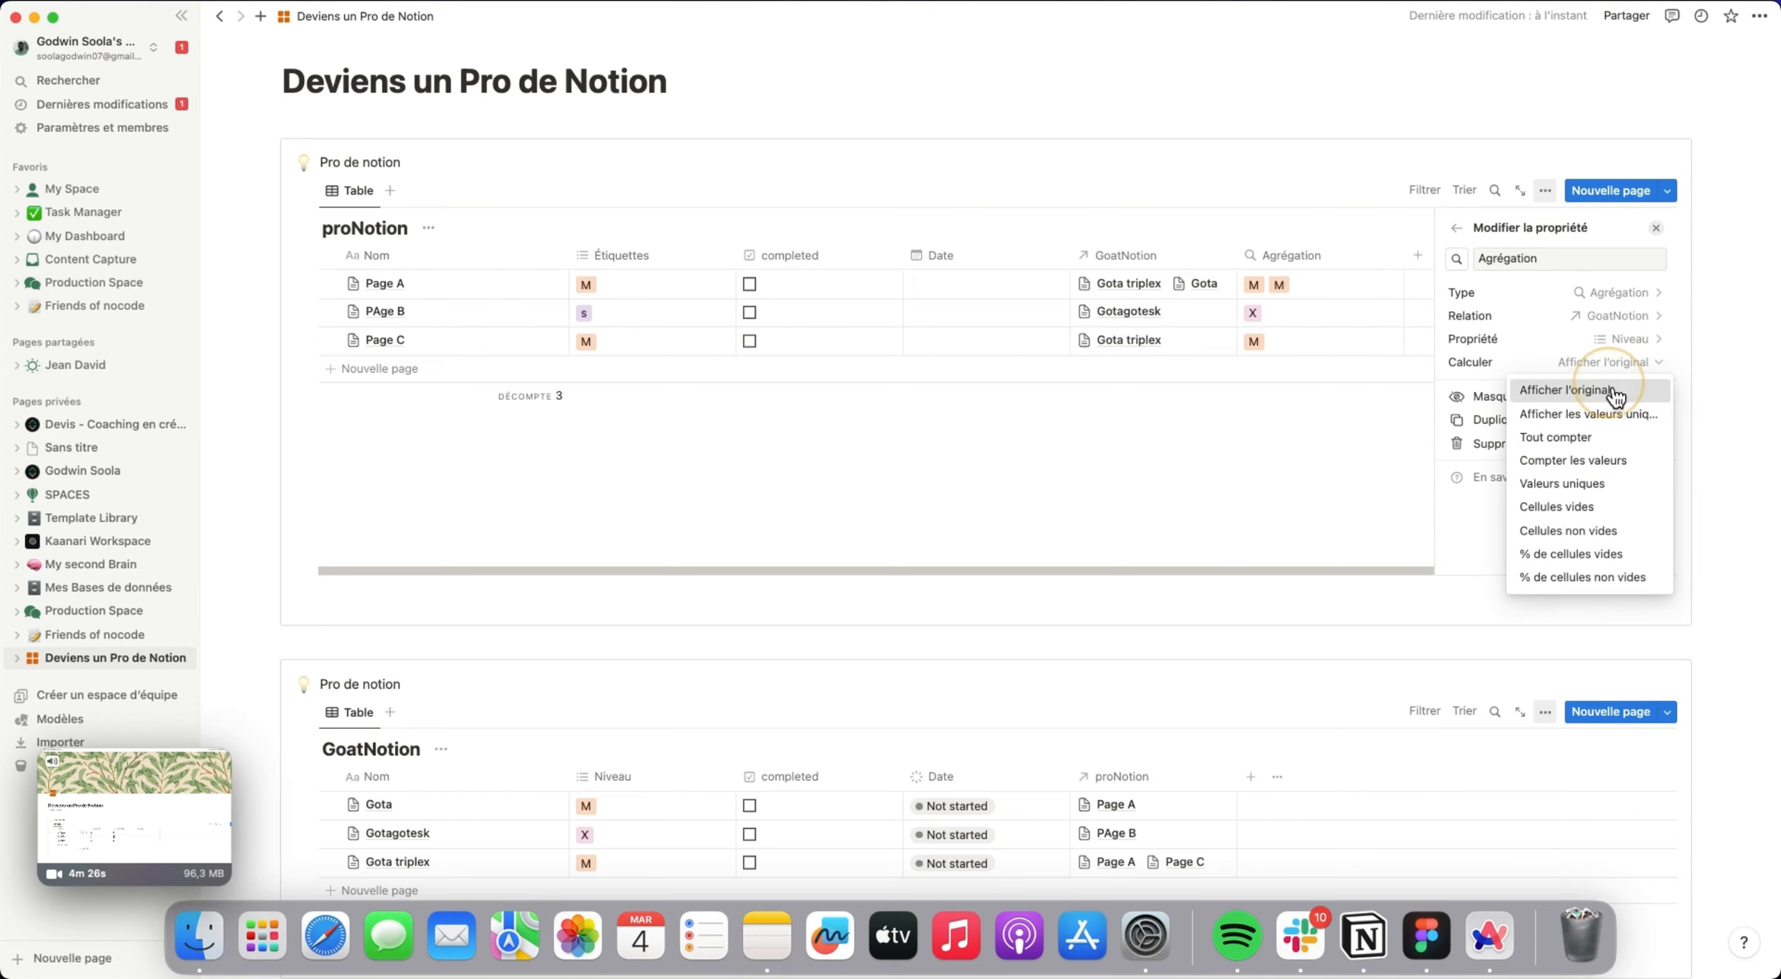
left_click(1614, 391)
left_click(1657, 230)
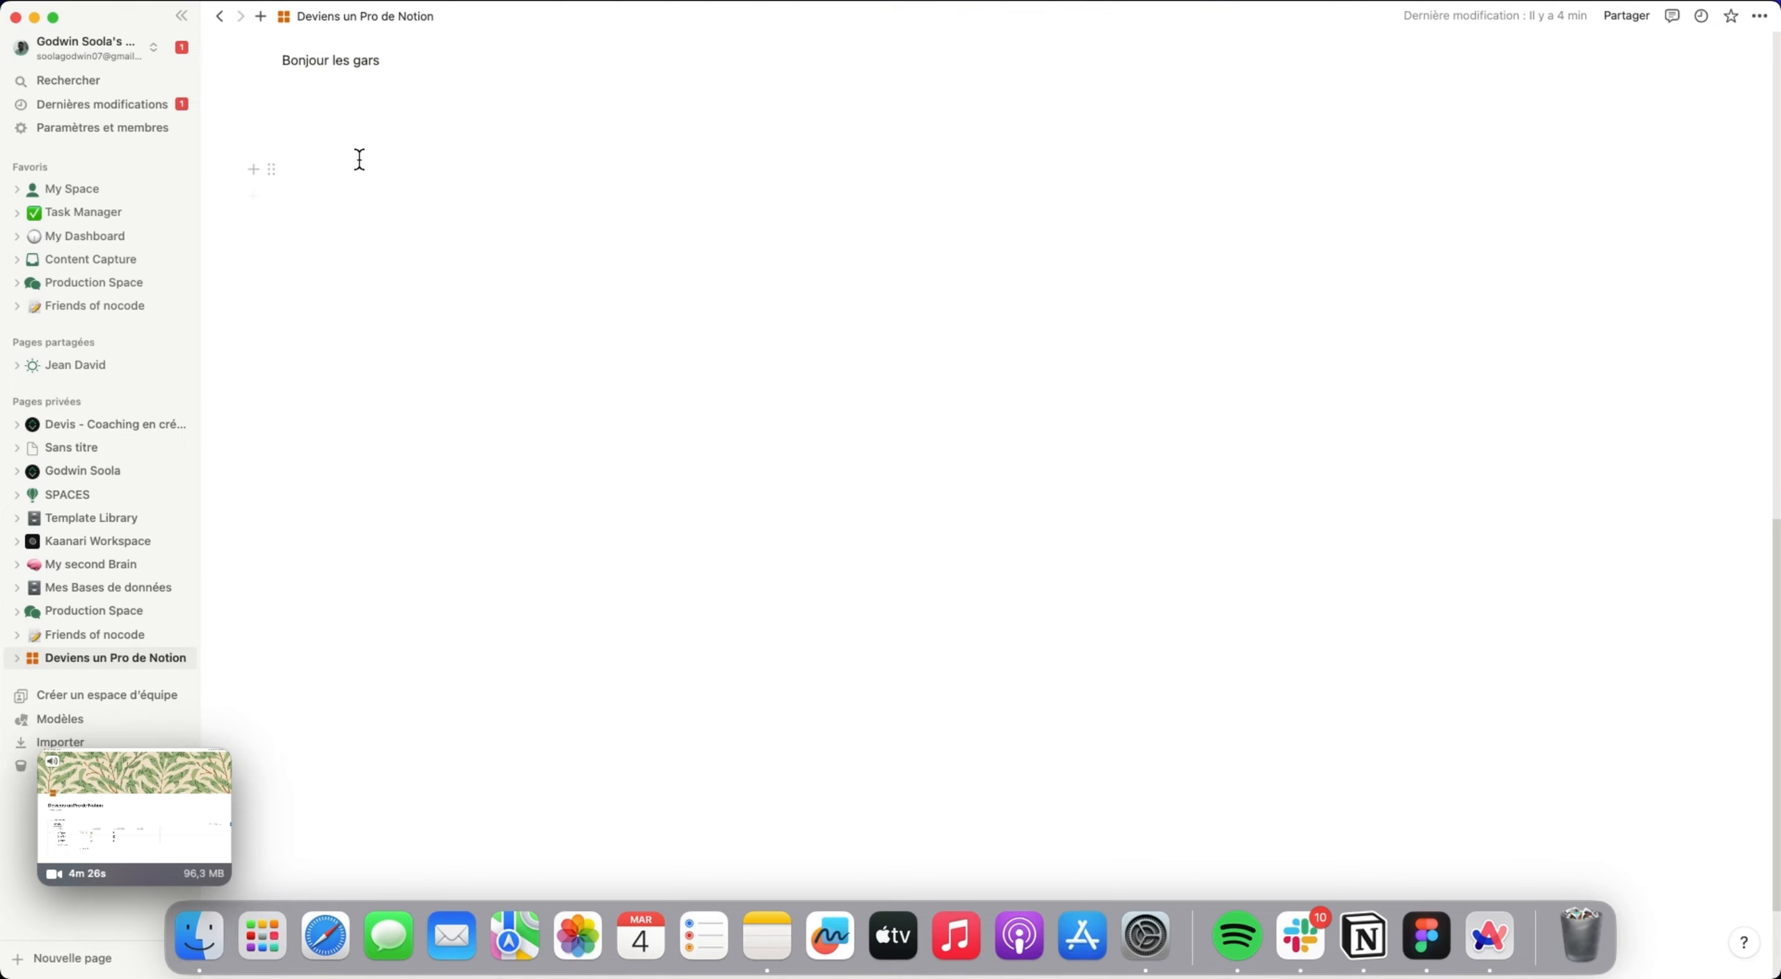
Insert a table view below "Bonjour les gars" with proNotion as its data source, and close the view setup.
left_click(360, 154)
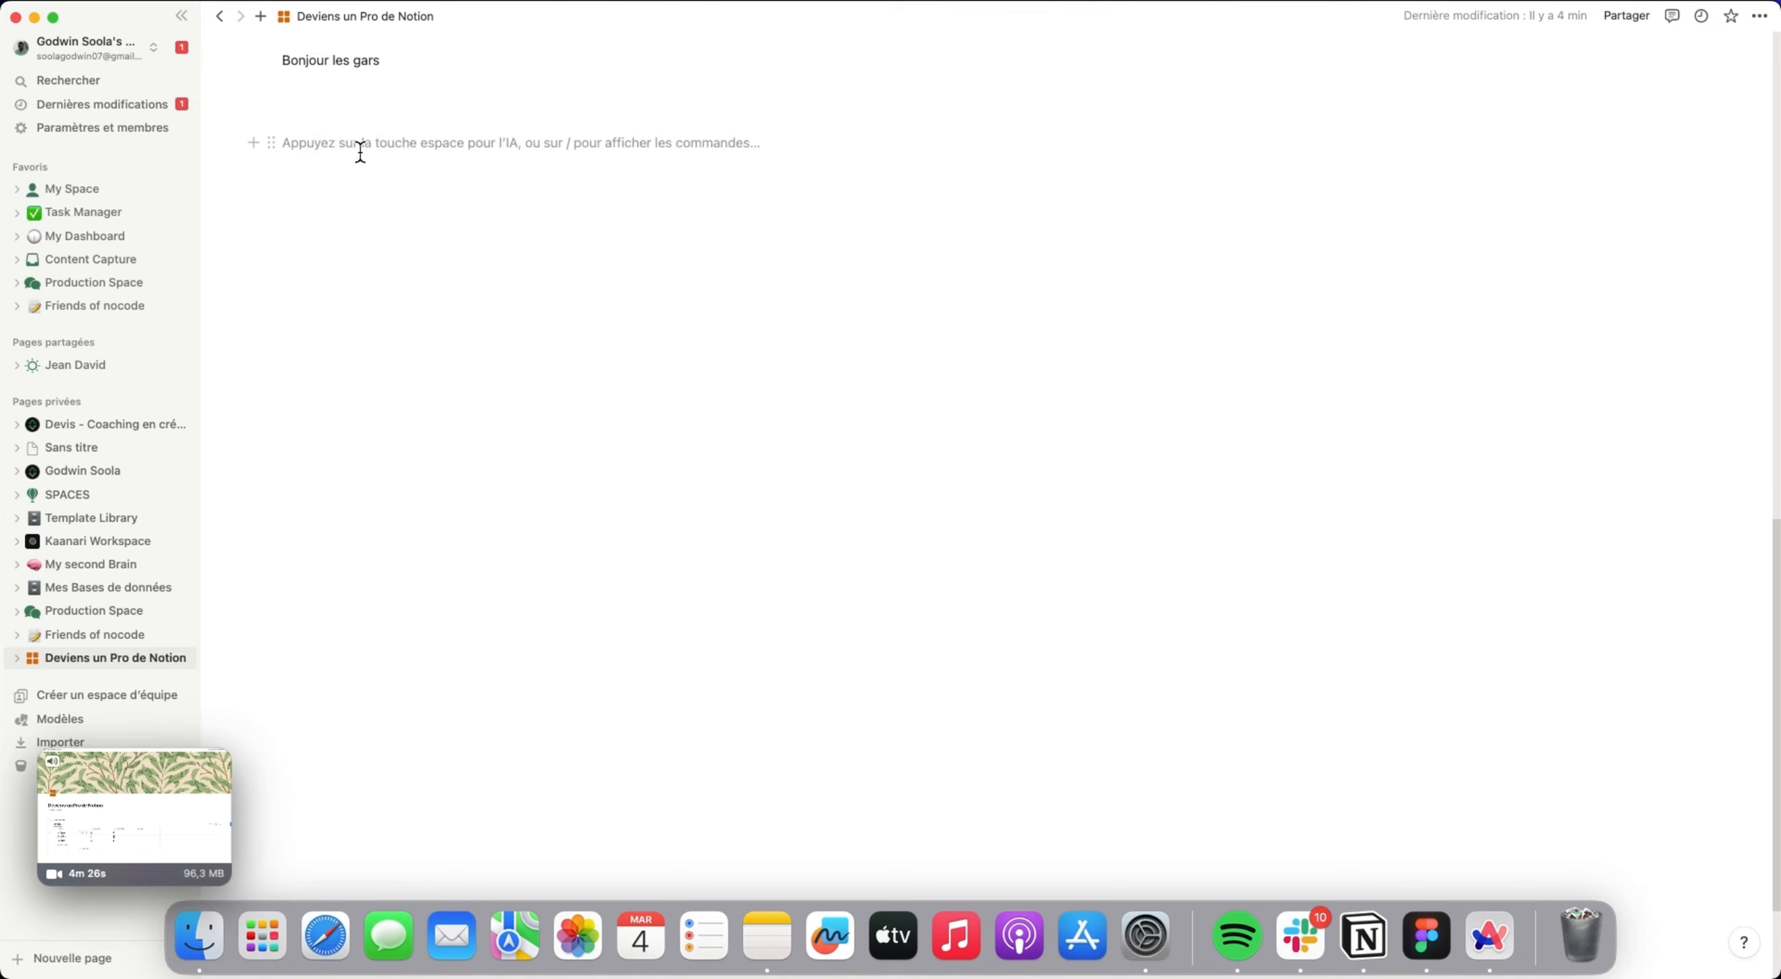
type("/")
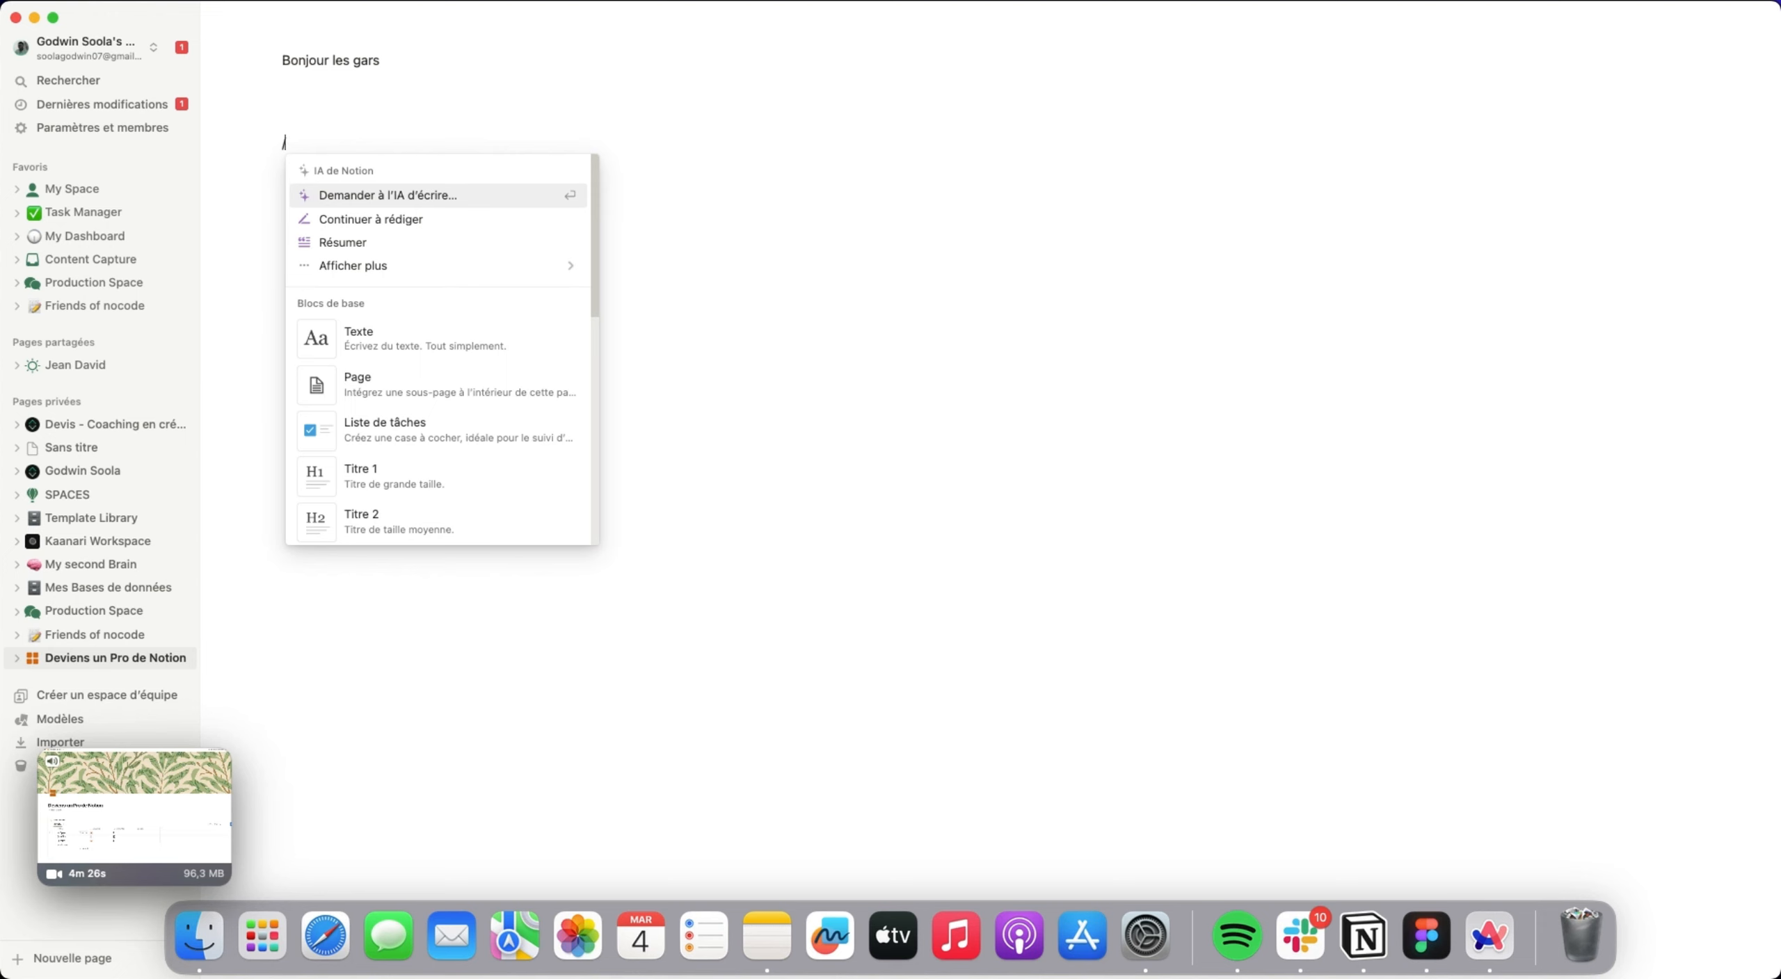
type("vue")
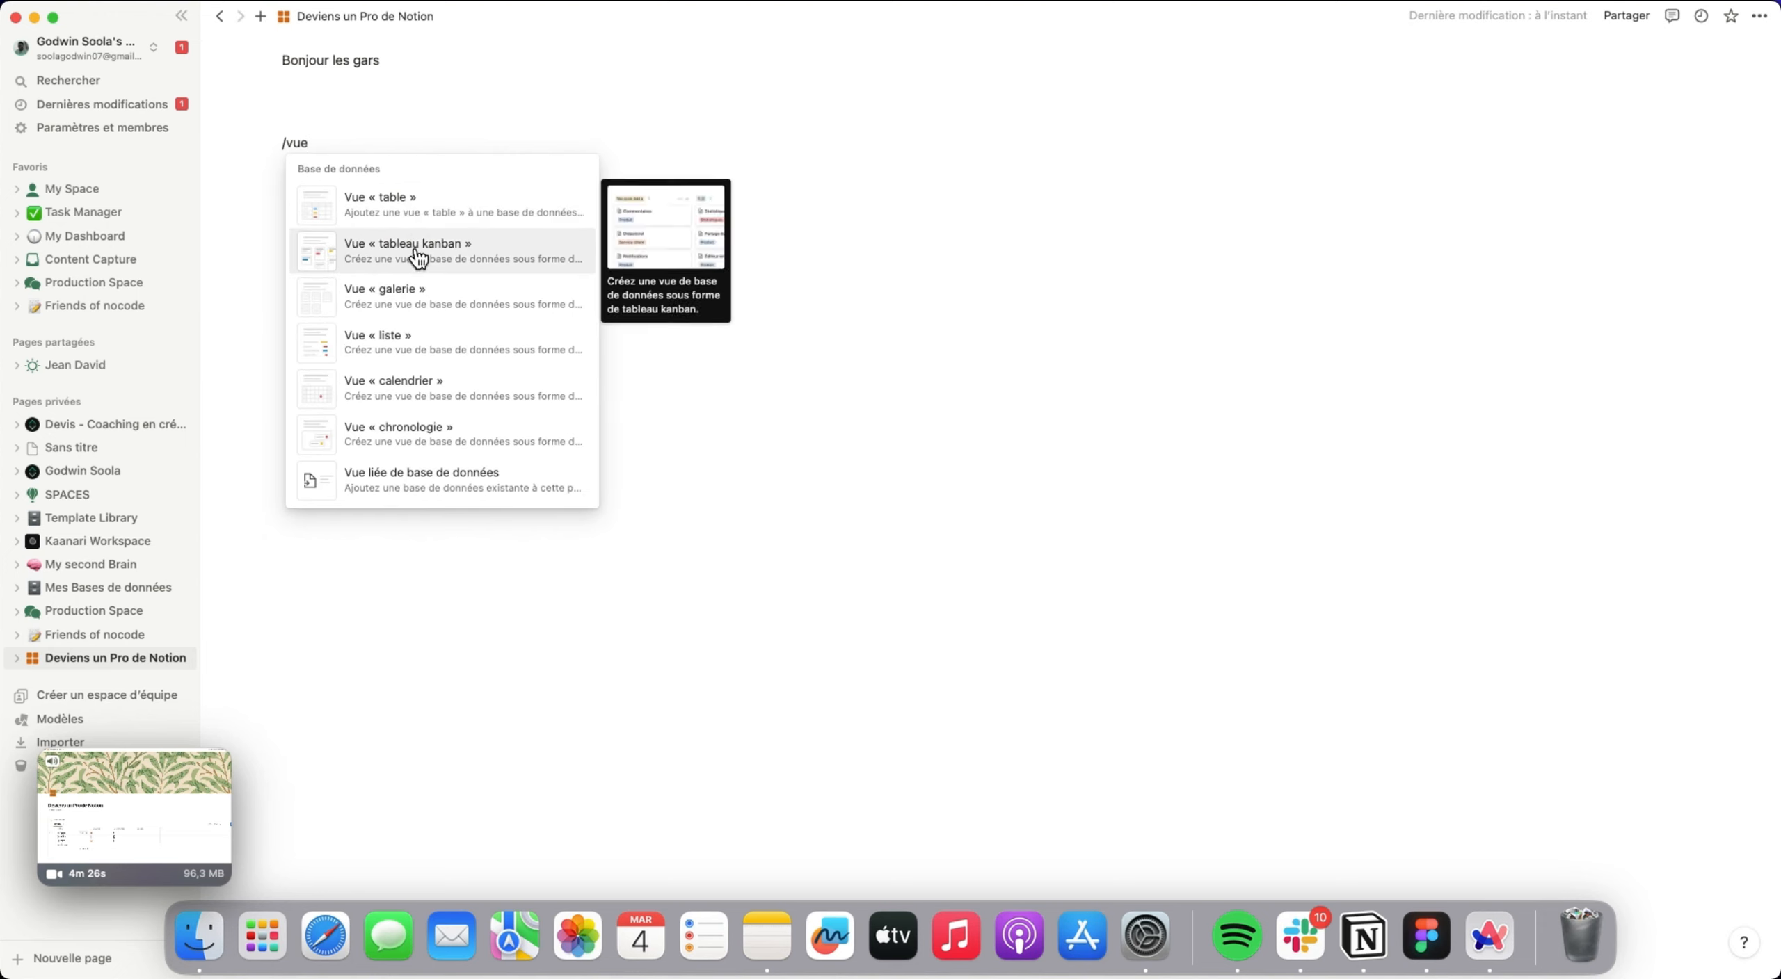
left_click(464, 208)
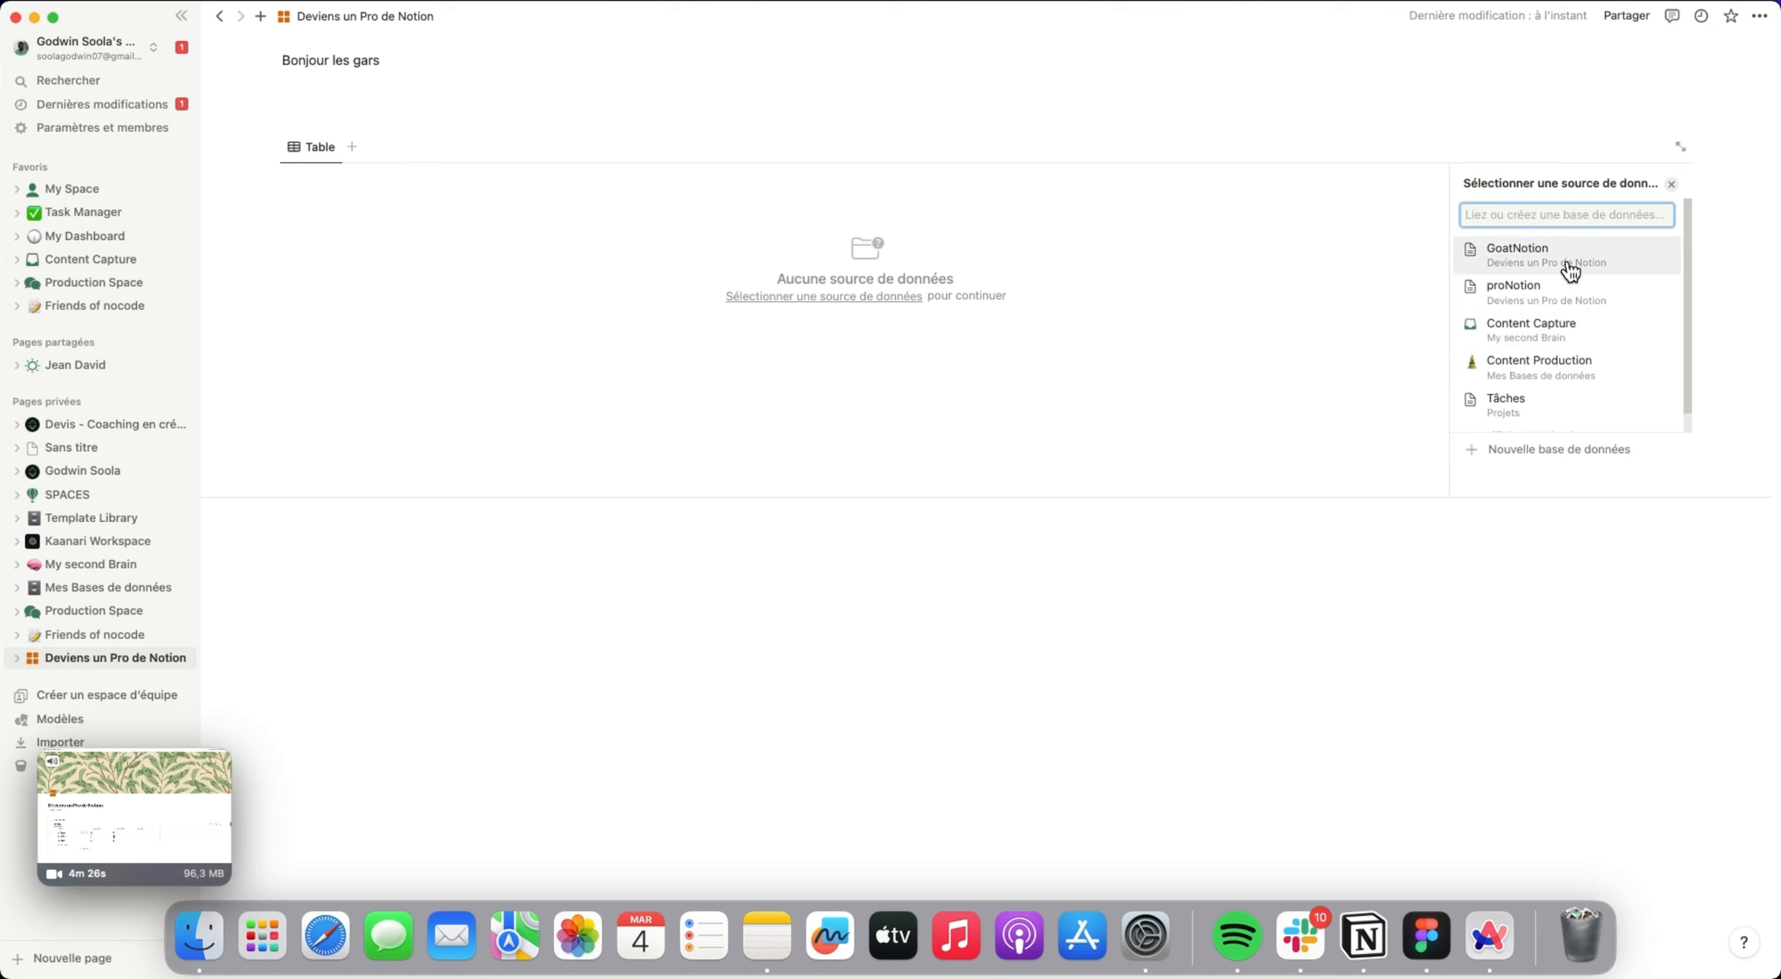
left_click(1589, 291)
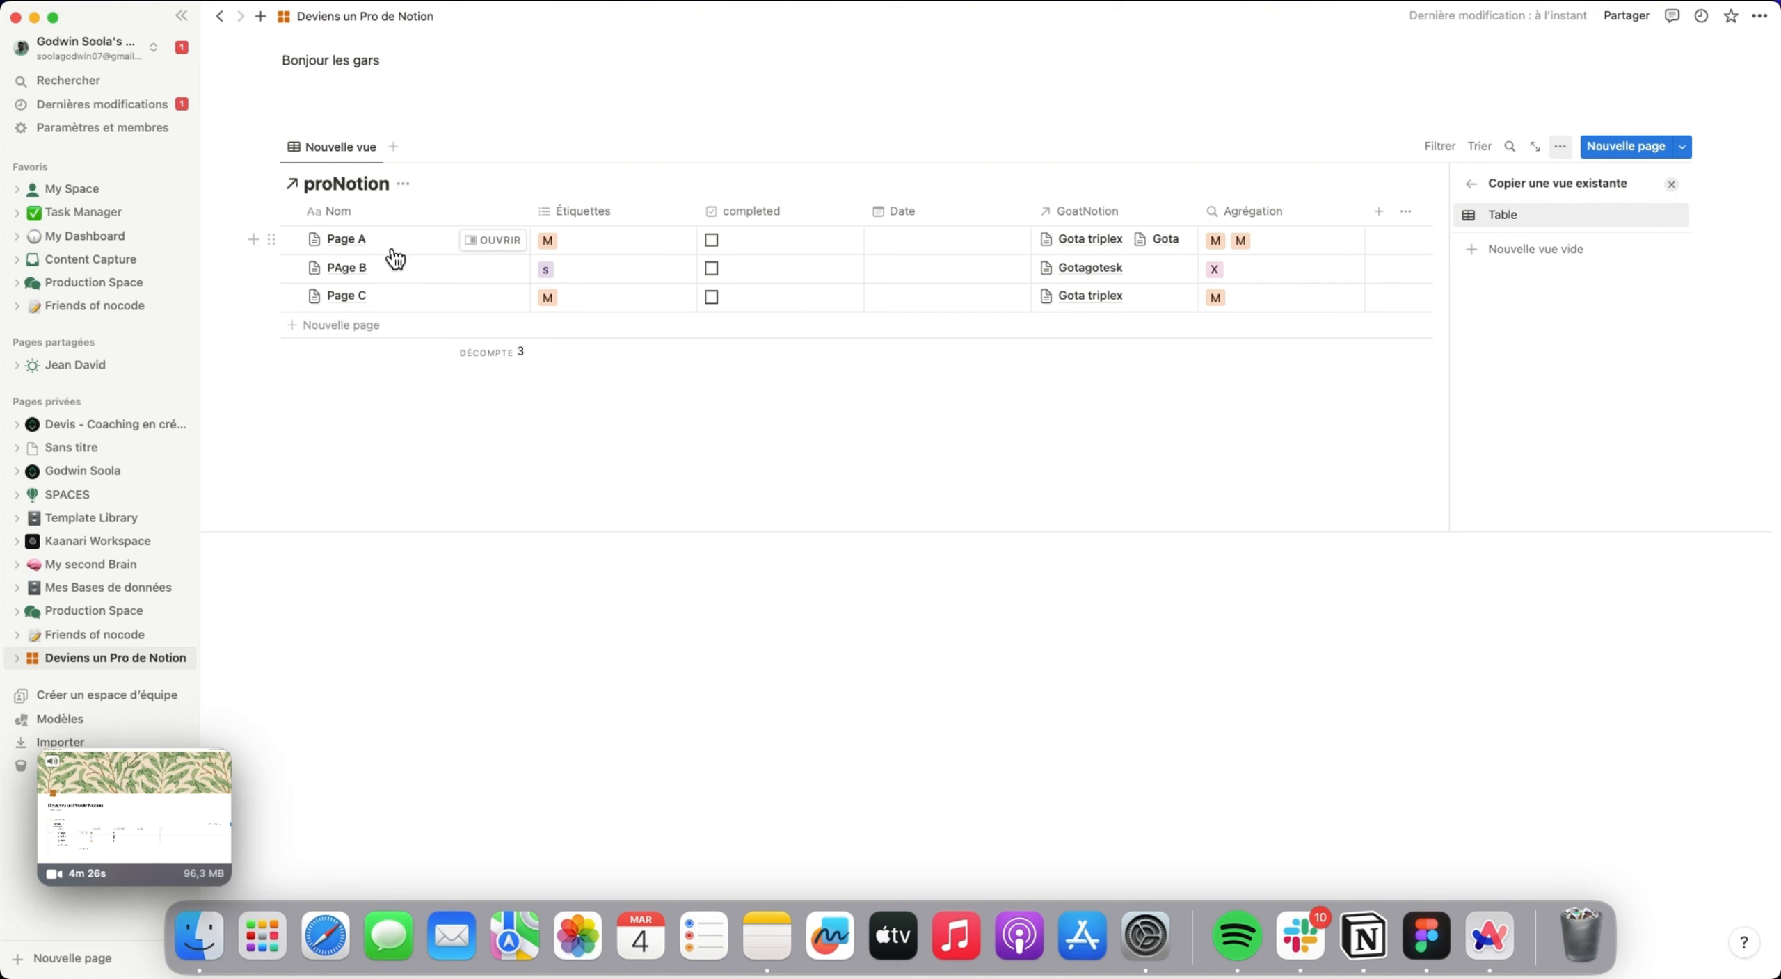
left_click(668, 630)
left_click(1671, 184)
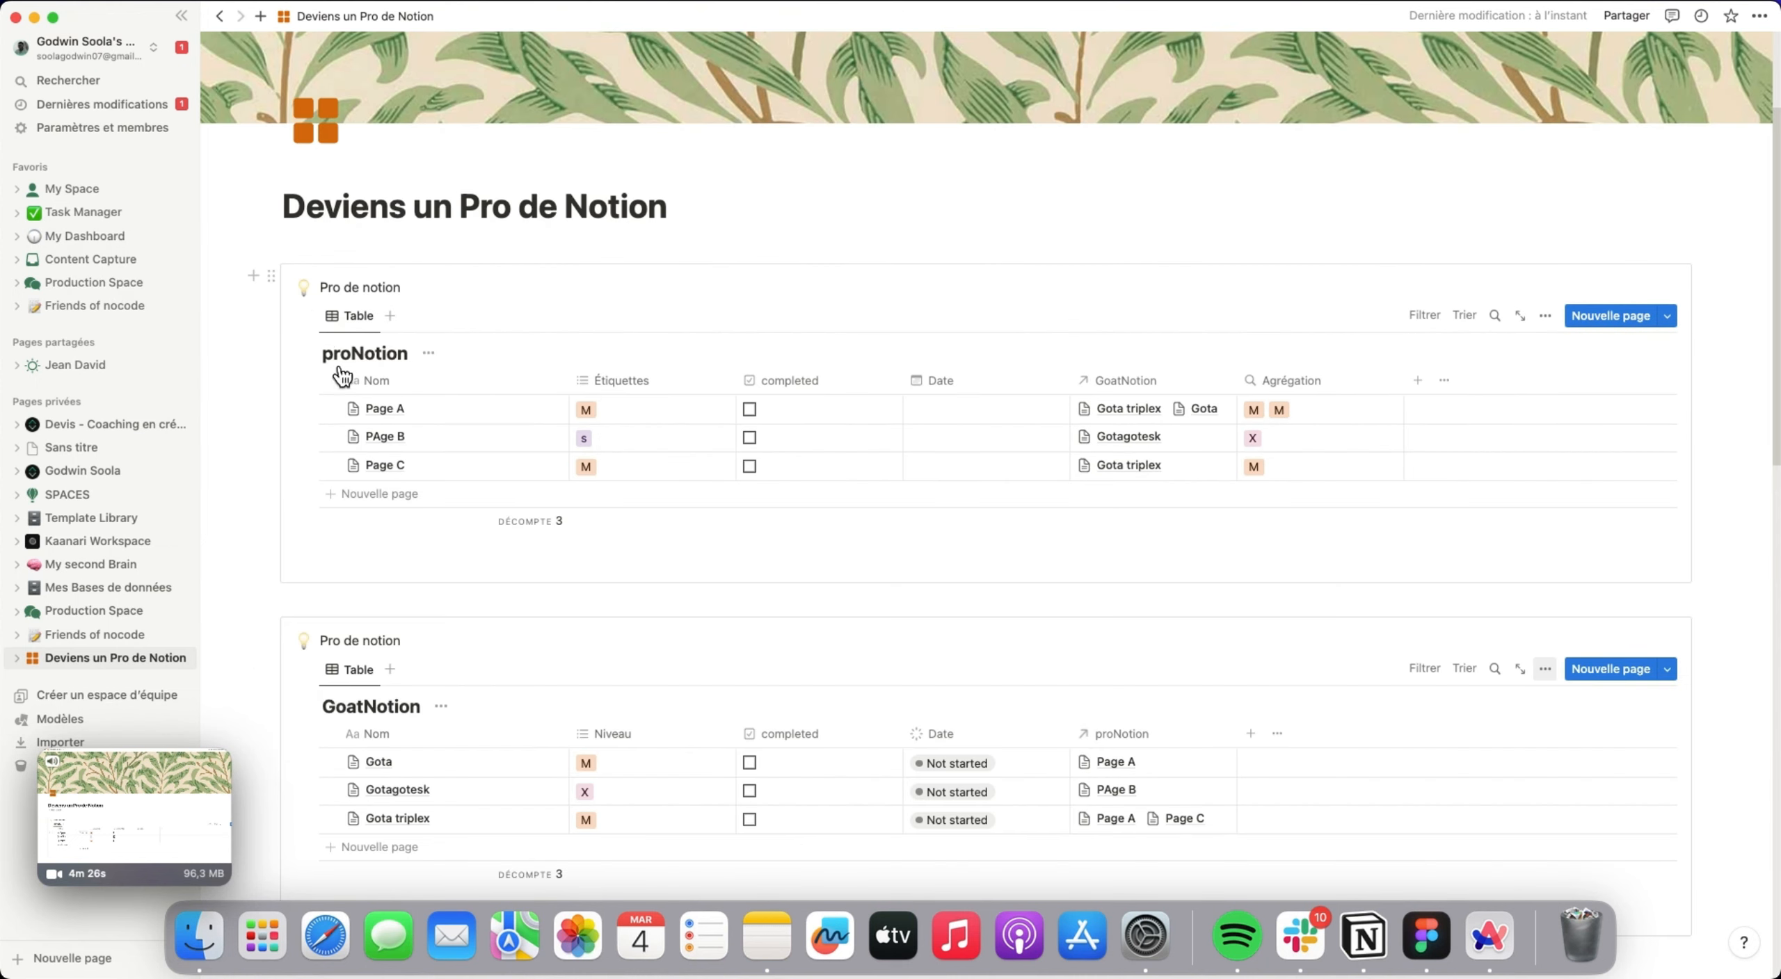
Try the Galerie, Chronologie, Kanban and Calendrier layouts on the linked proNotion view, and keep Galerie.
scroll(429, 461, "down", 16)
scroll(369, 292, "up", 6)
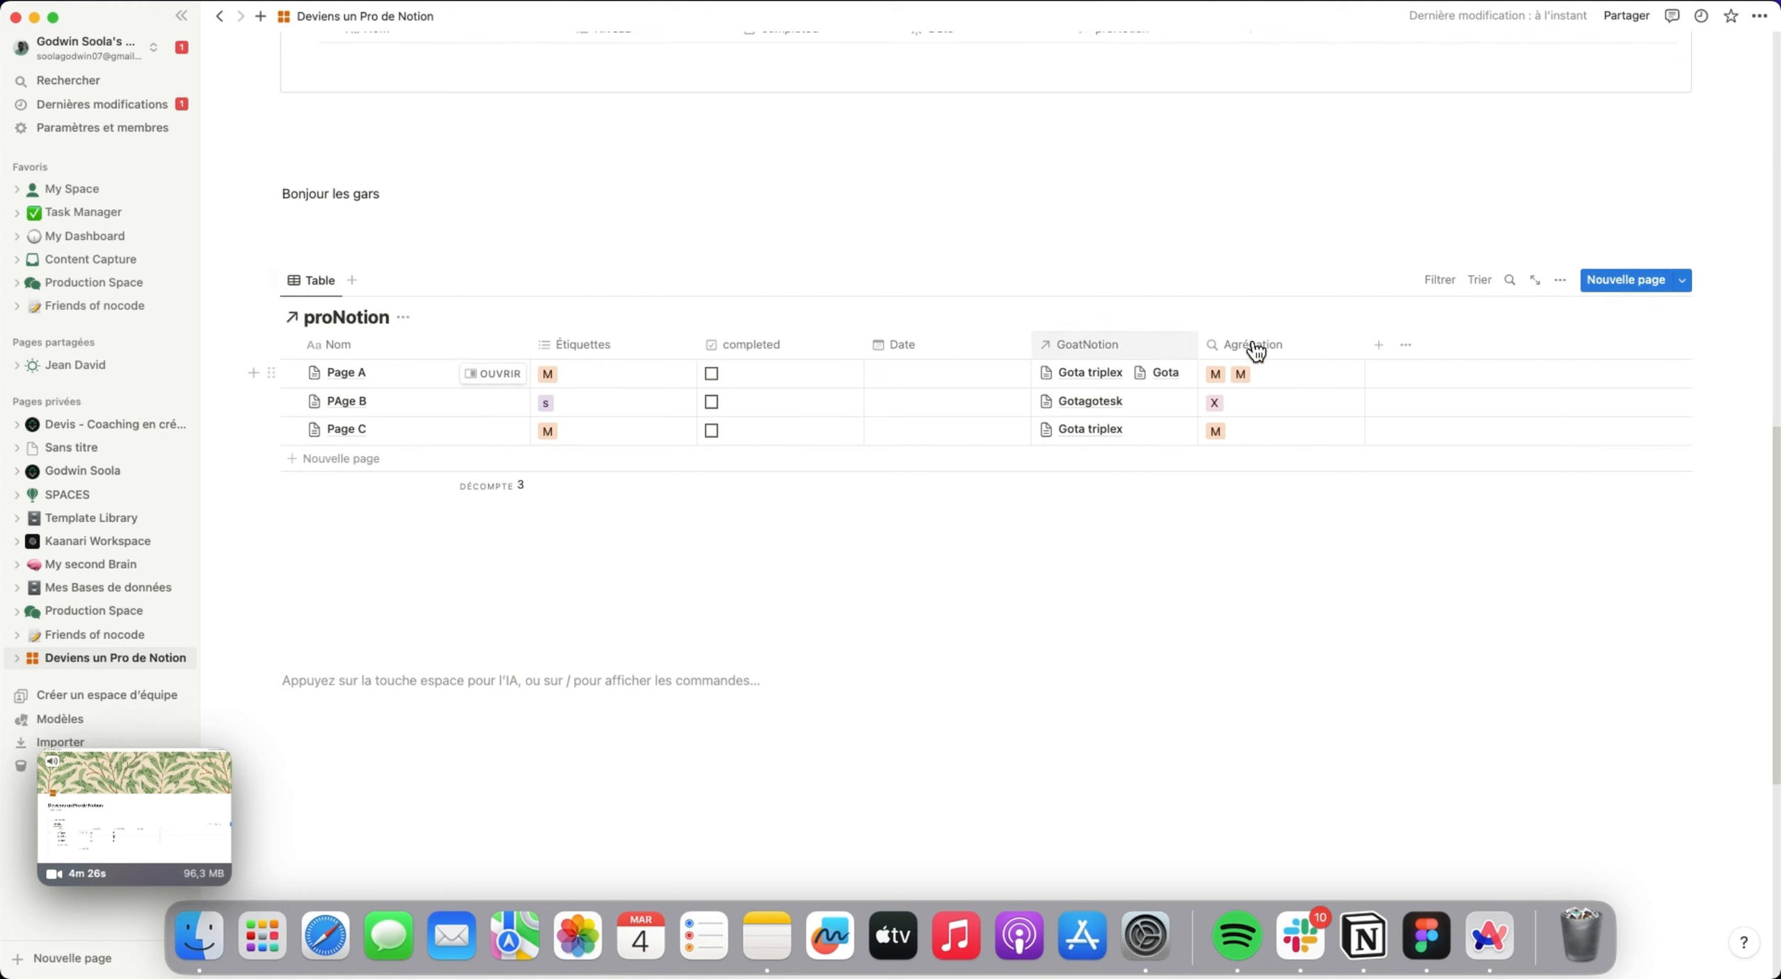
left_click(1560, 282)
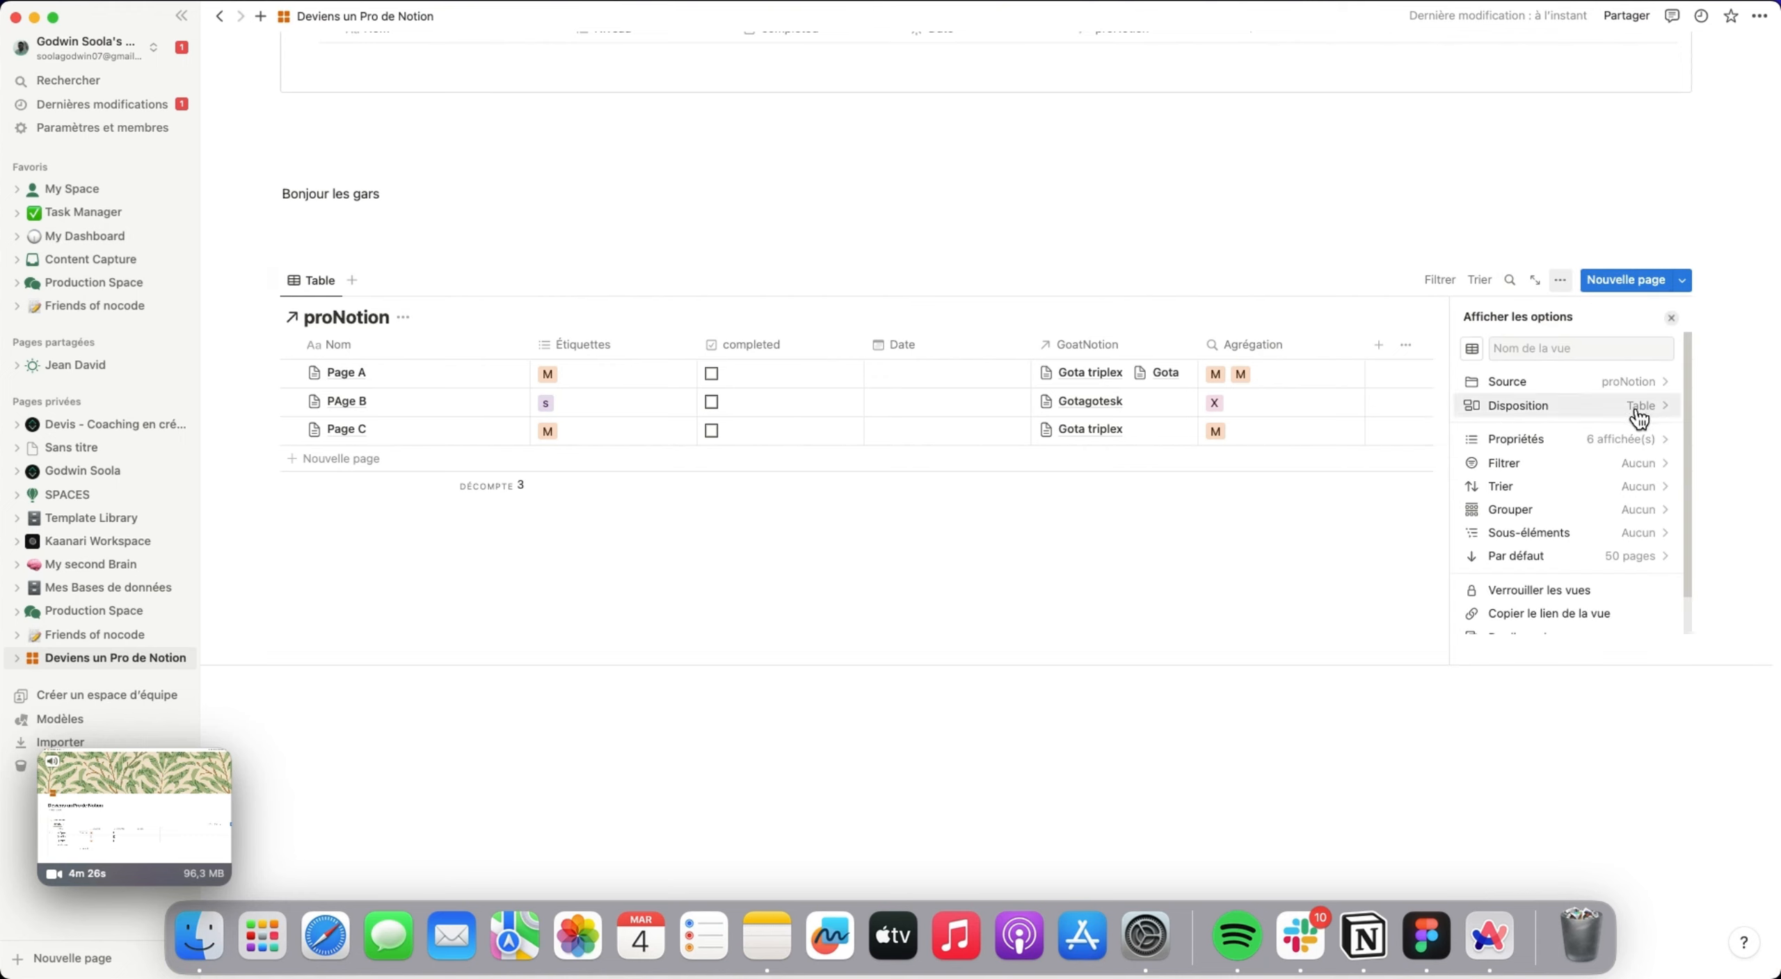
left_click(1638, 408)
left_click(1643, 419)
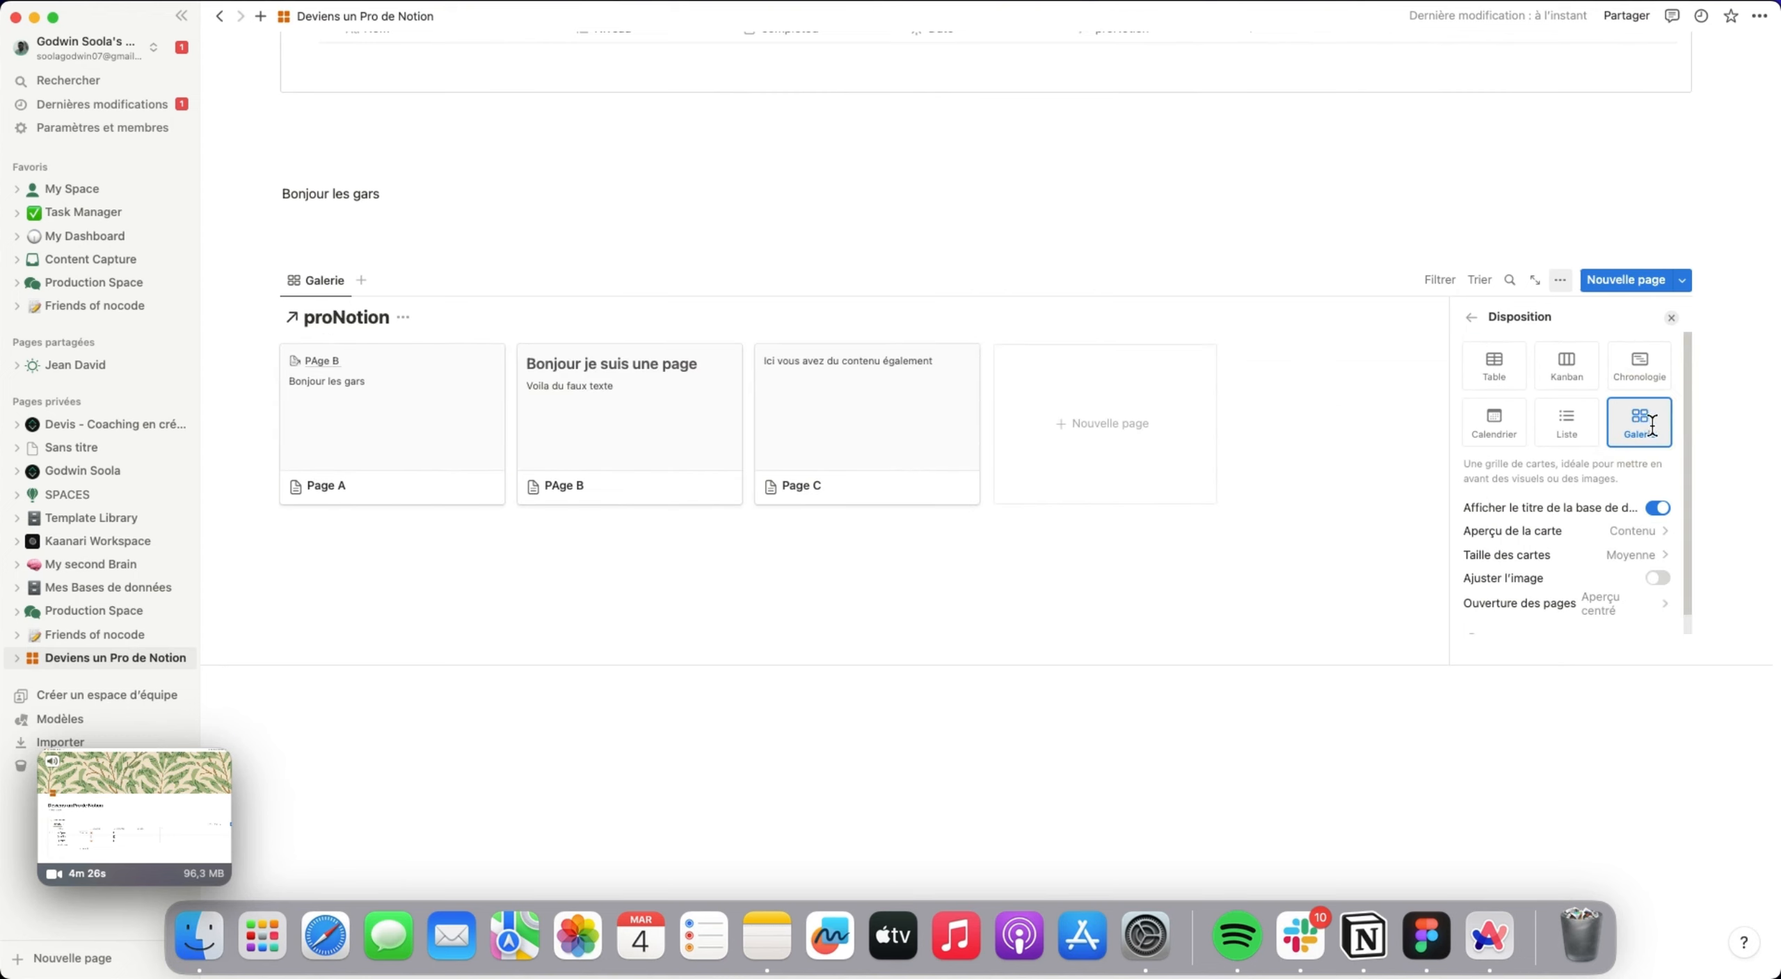
left_click(1646, 381)
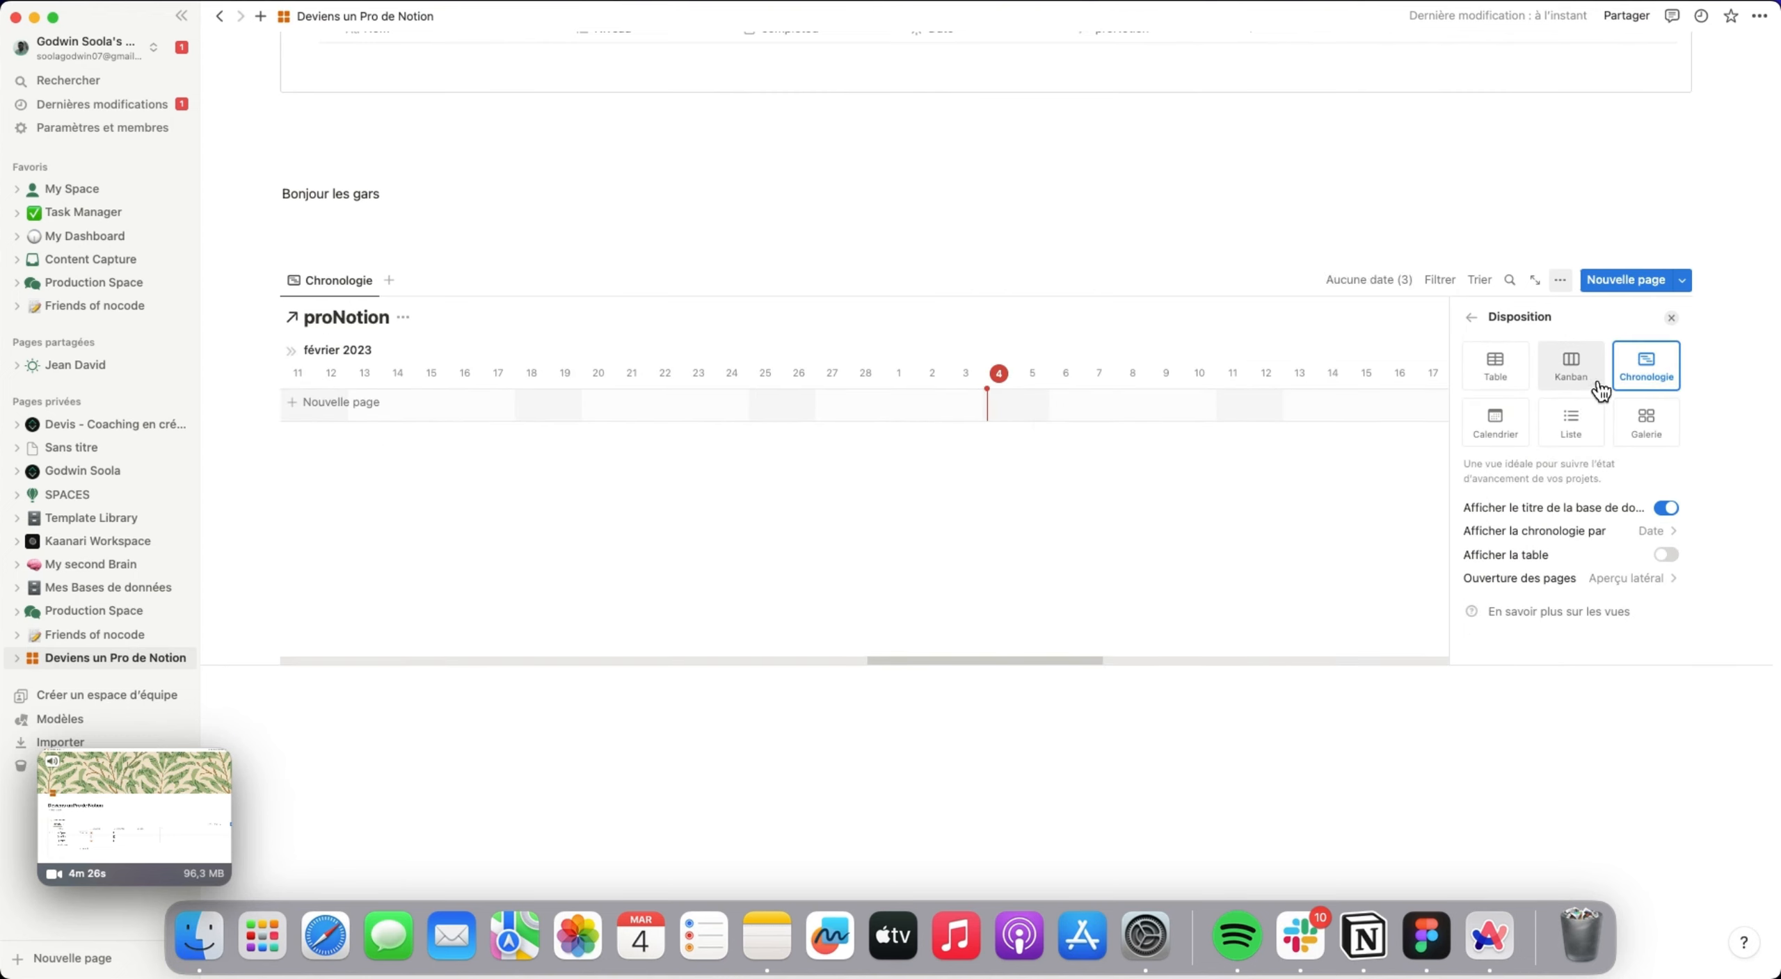
left_click(1586, 370)
left_click(1494, 421)
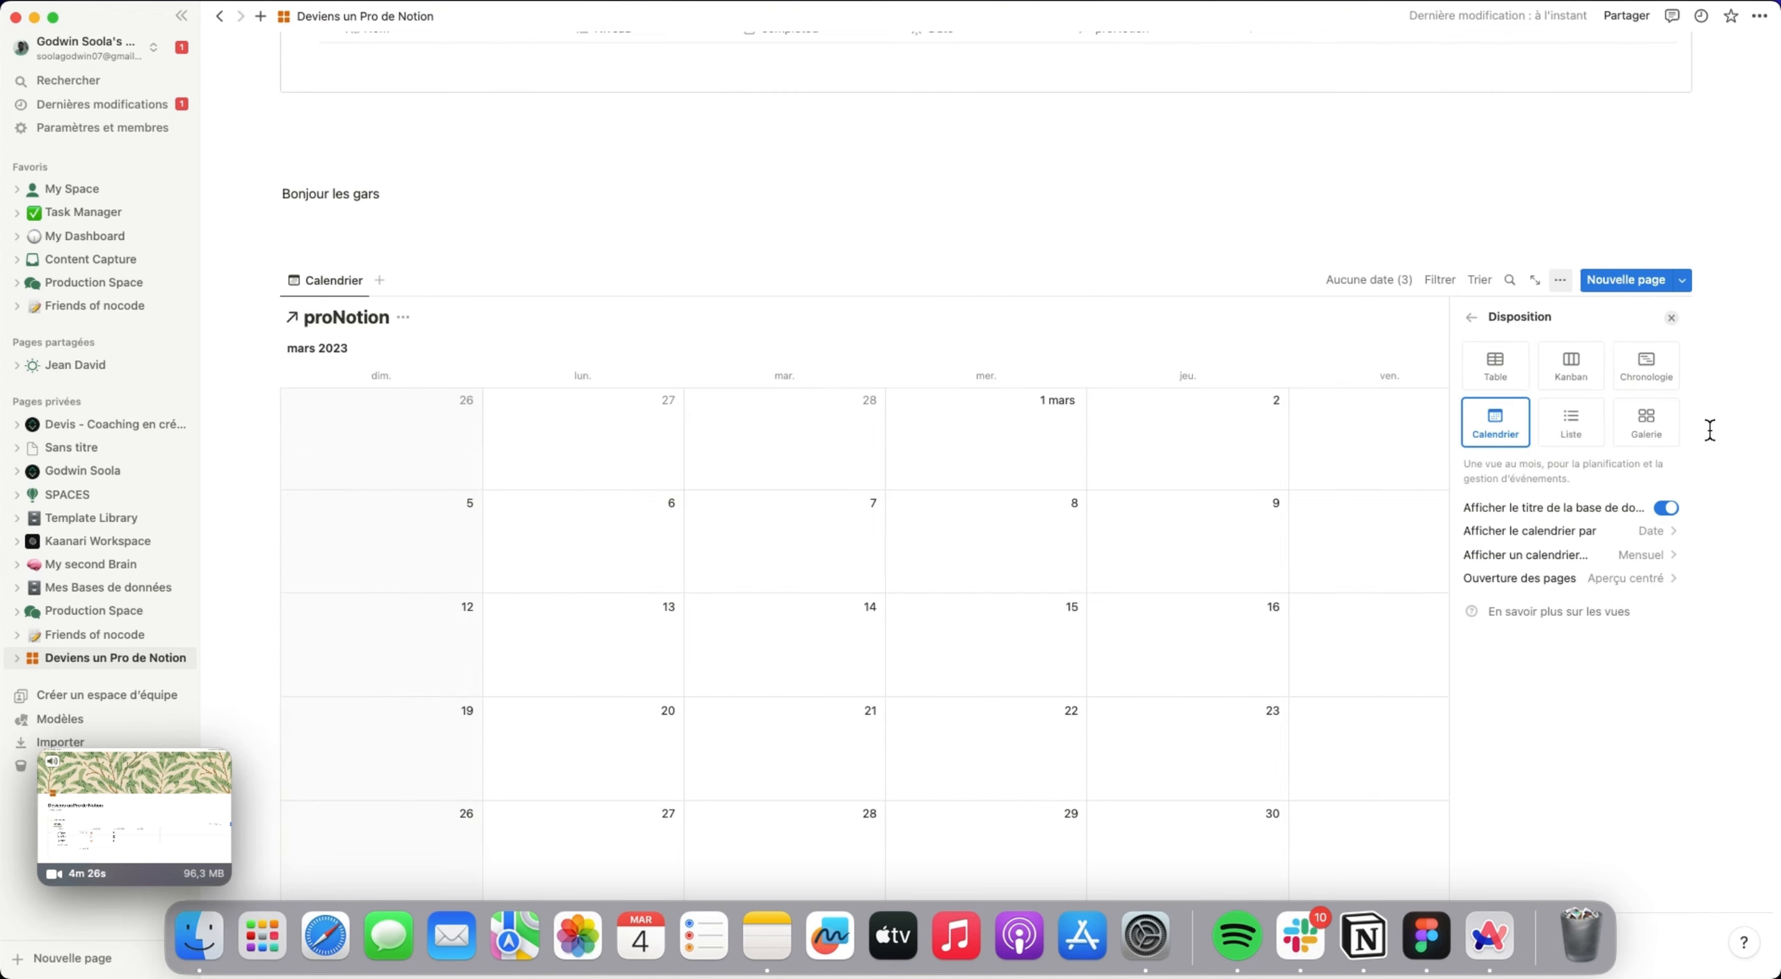
left_click(1646, 421)
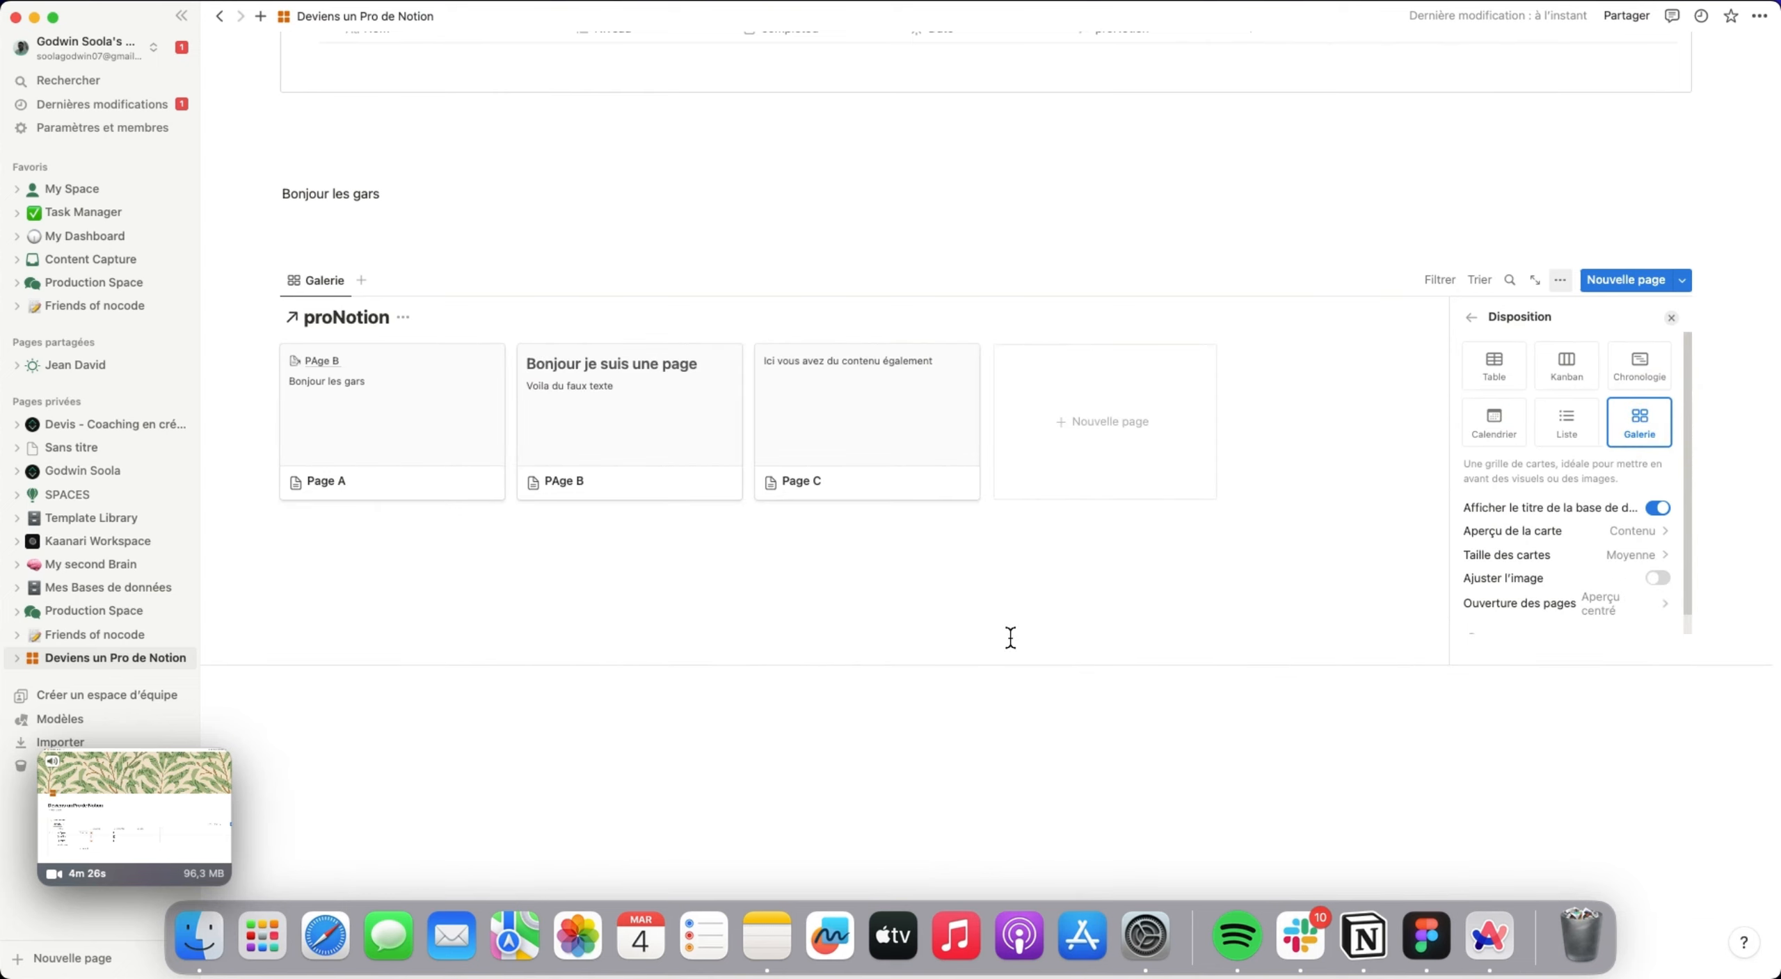
left_click(988, 650)
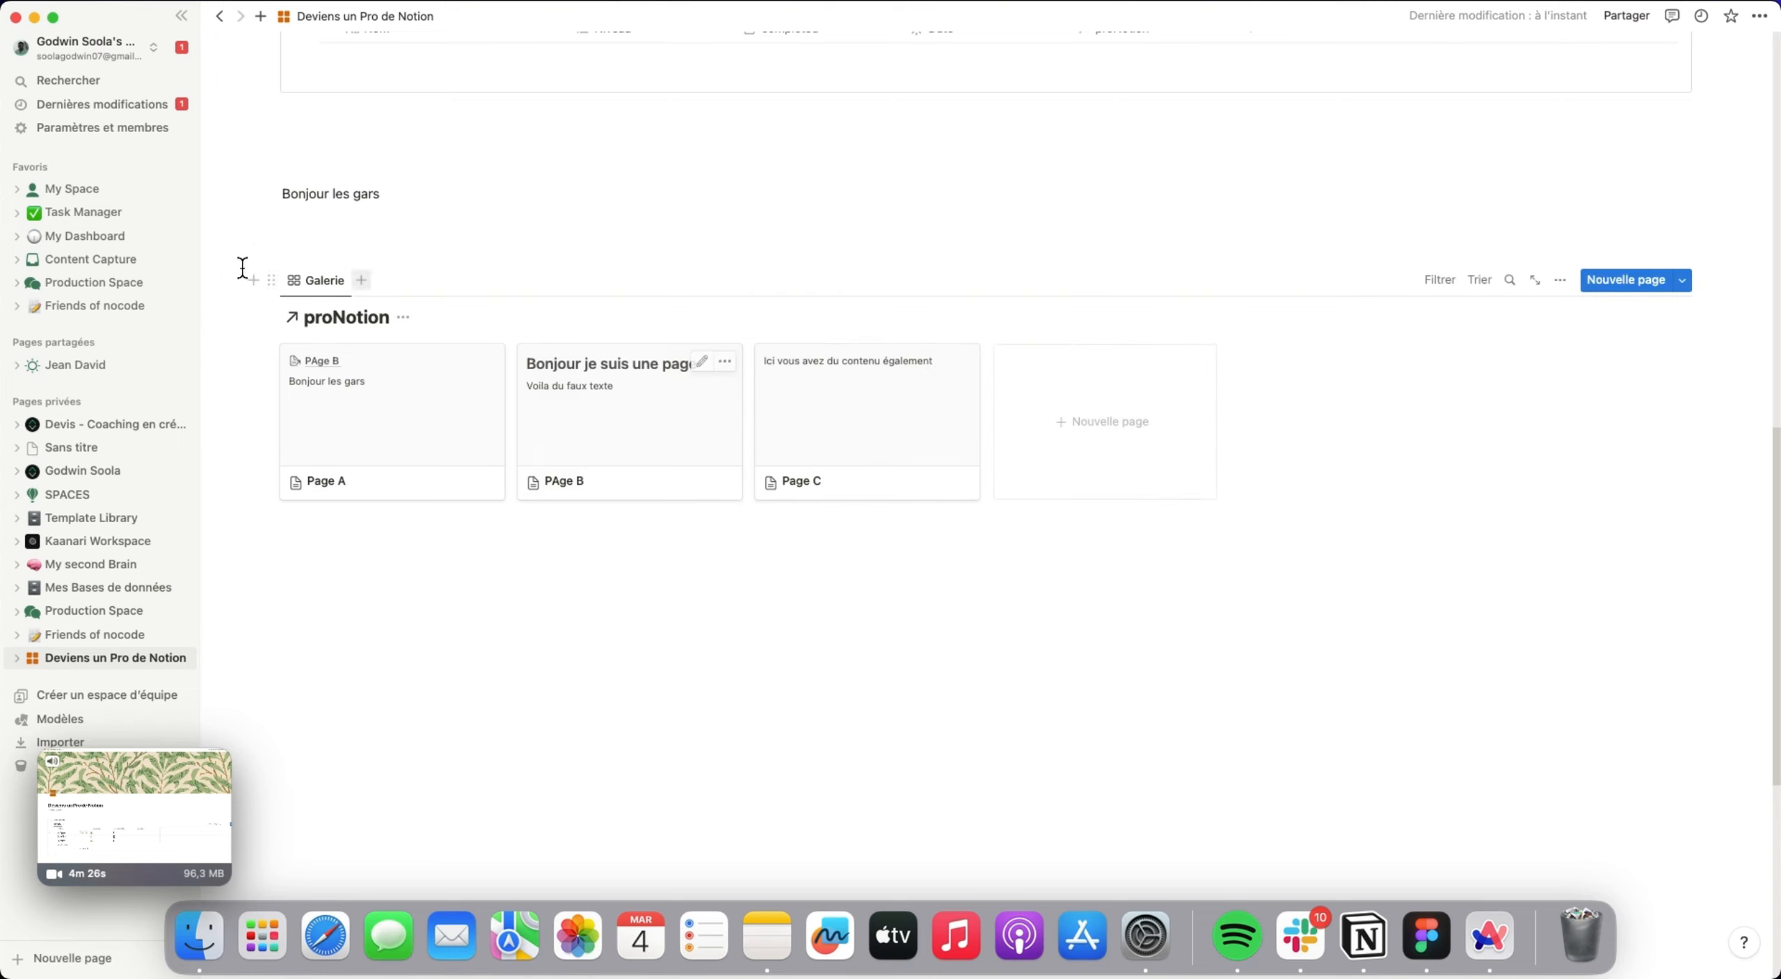
left_click(516, 630)
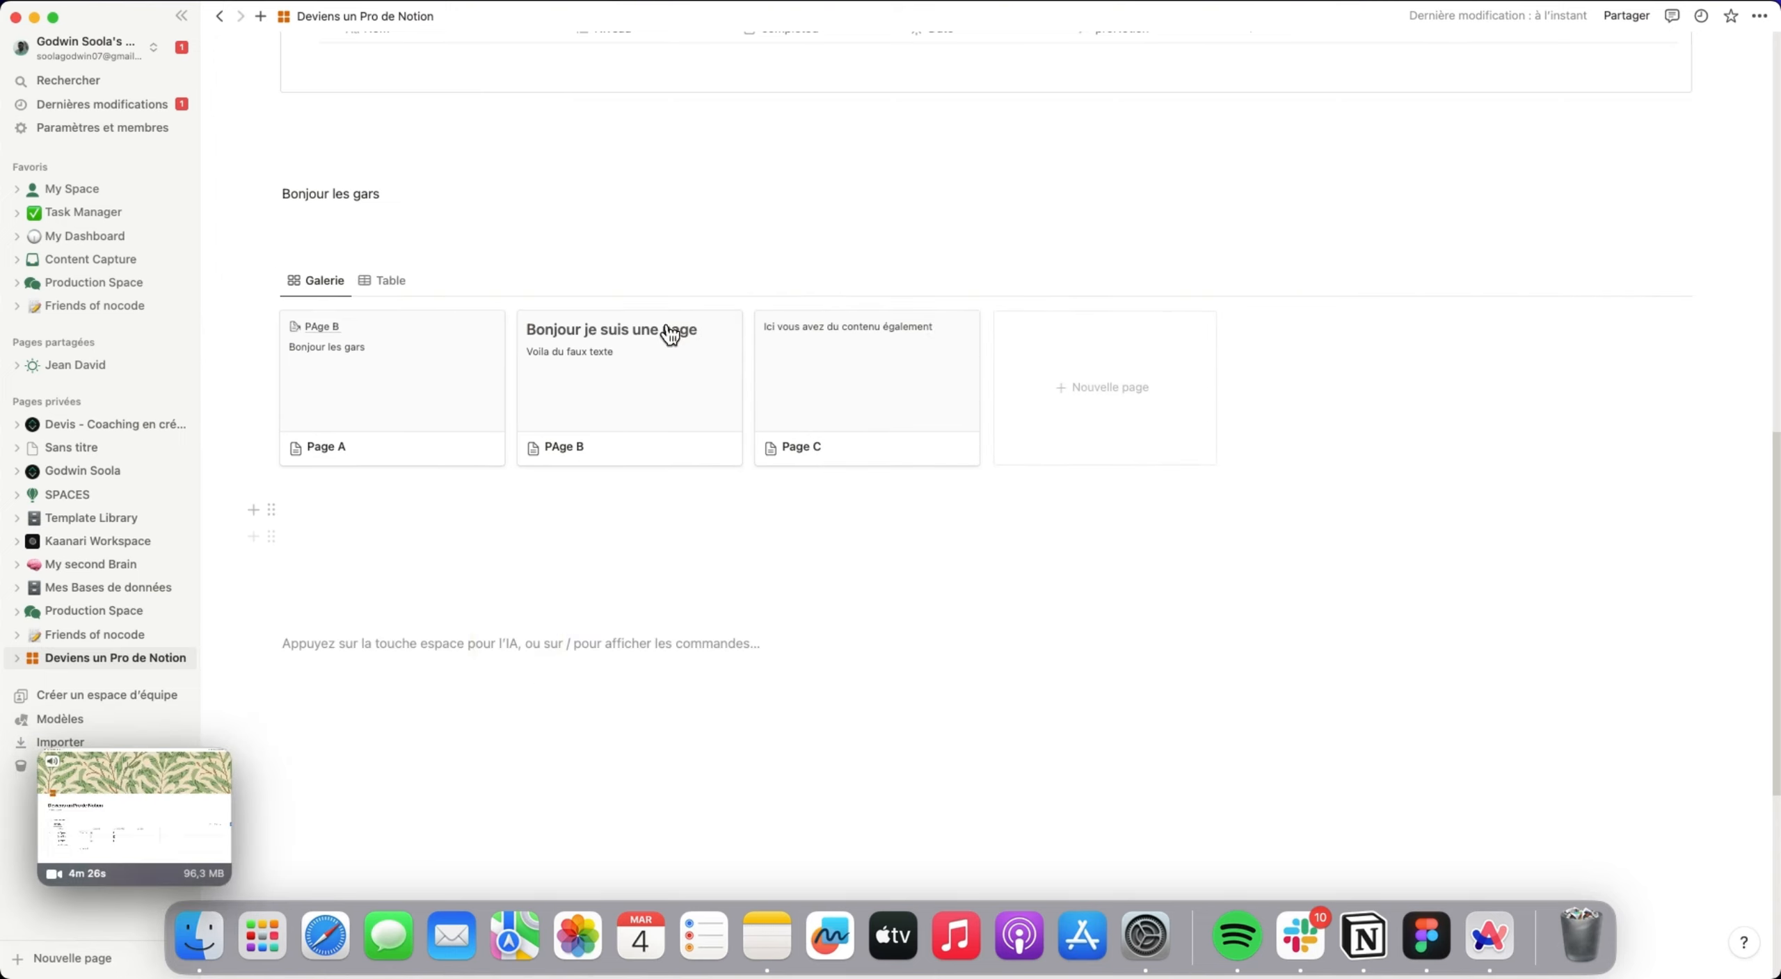
Open the page's options and save the pending screen recording from its floating preview.
left_click(1761, 19)
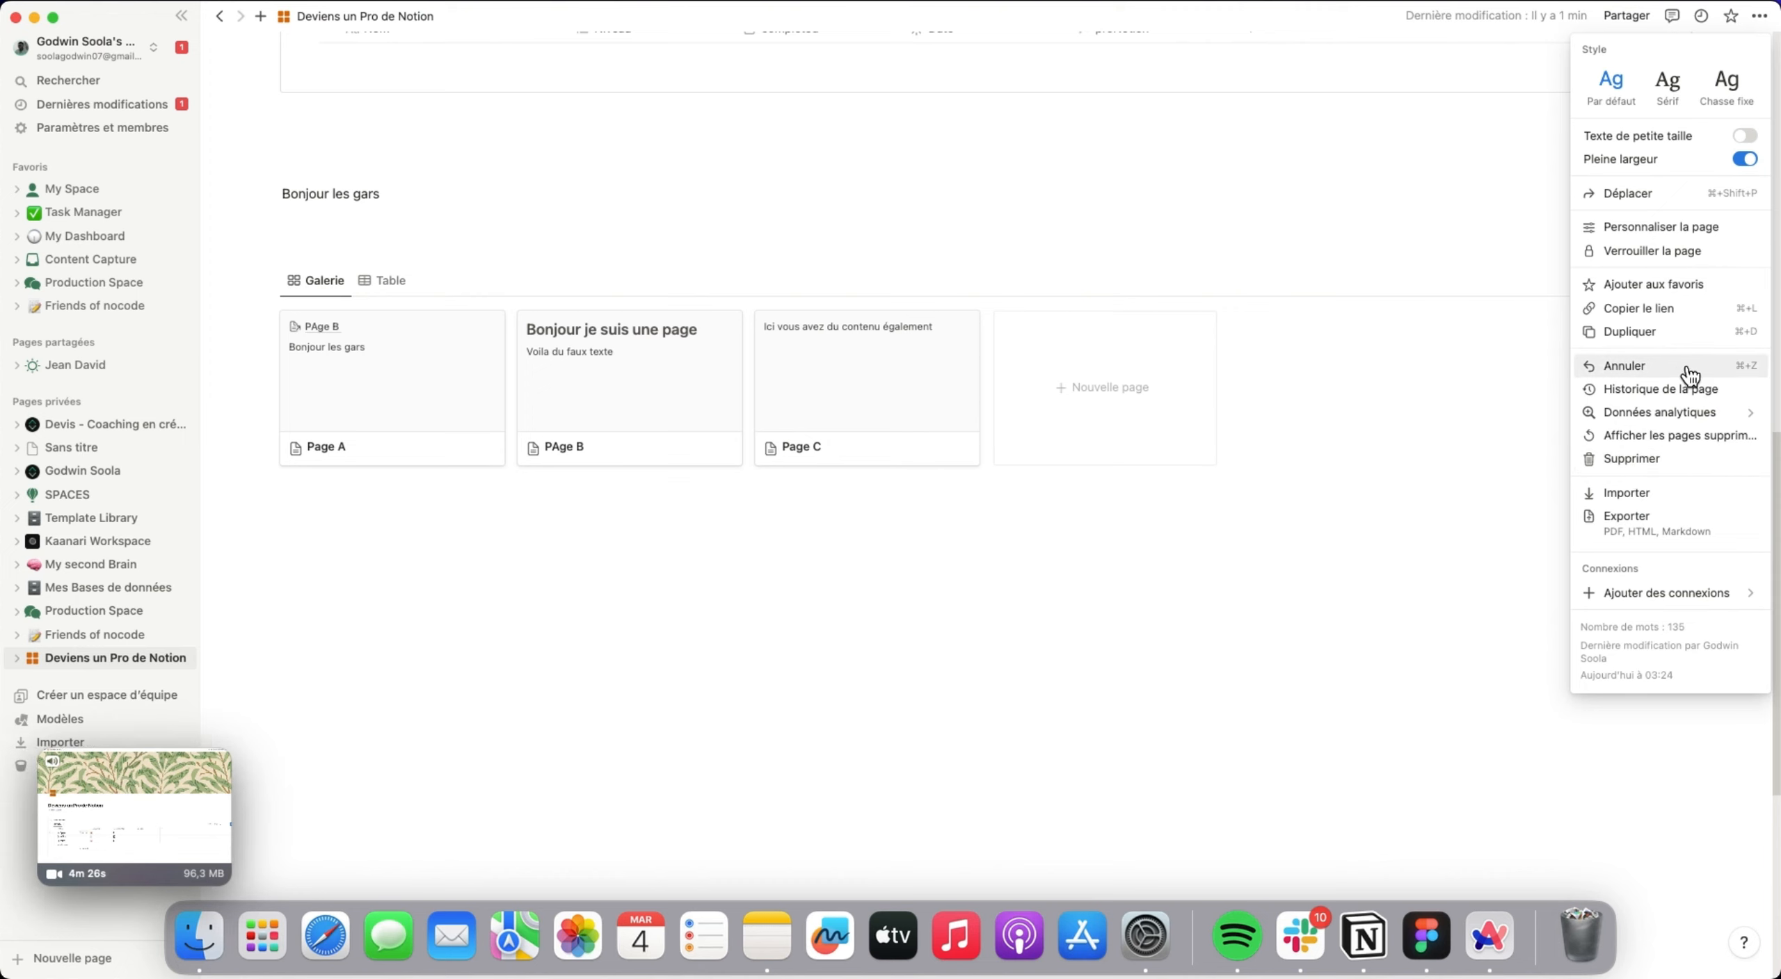
mouse_move(50, 846)
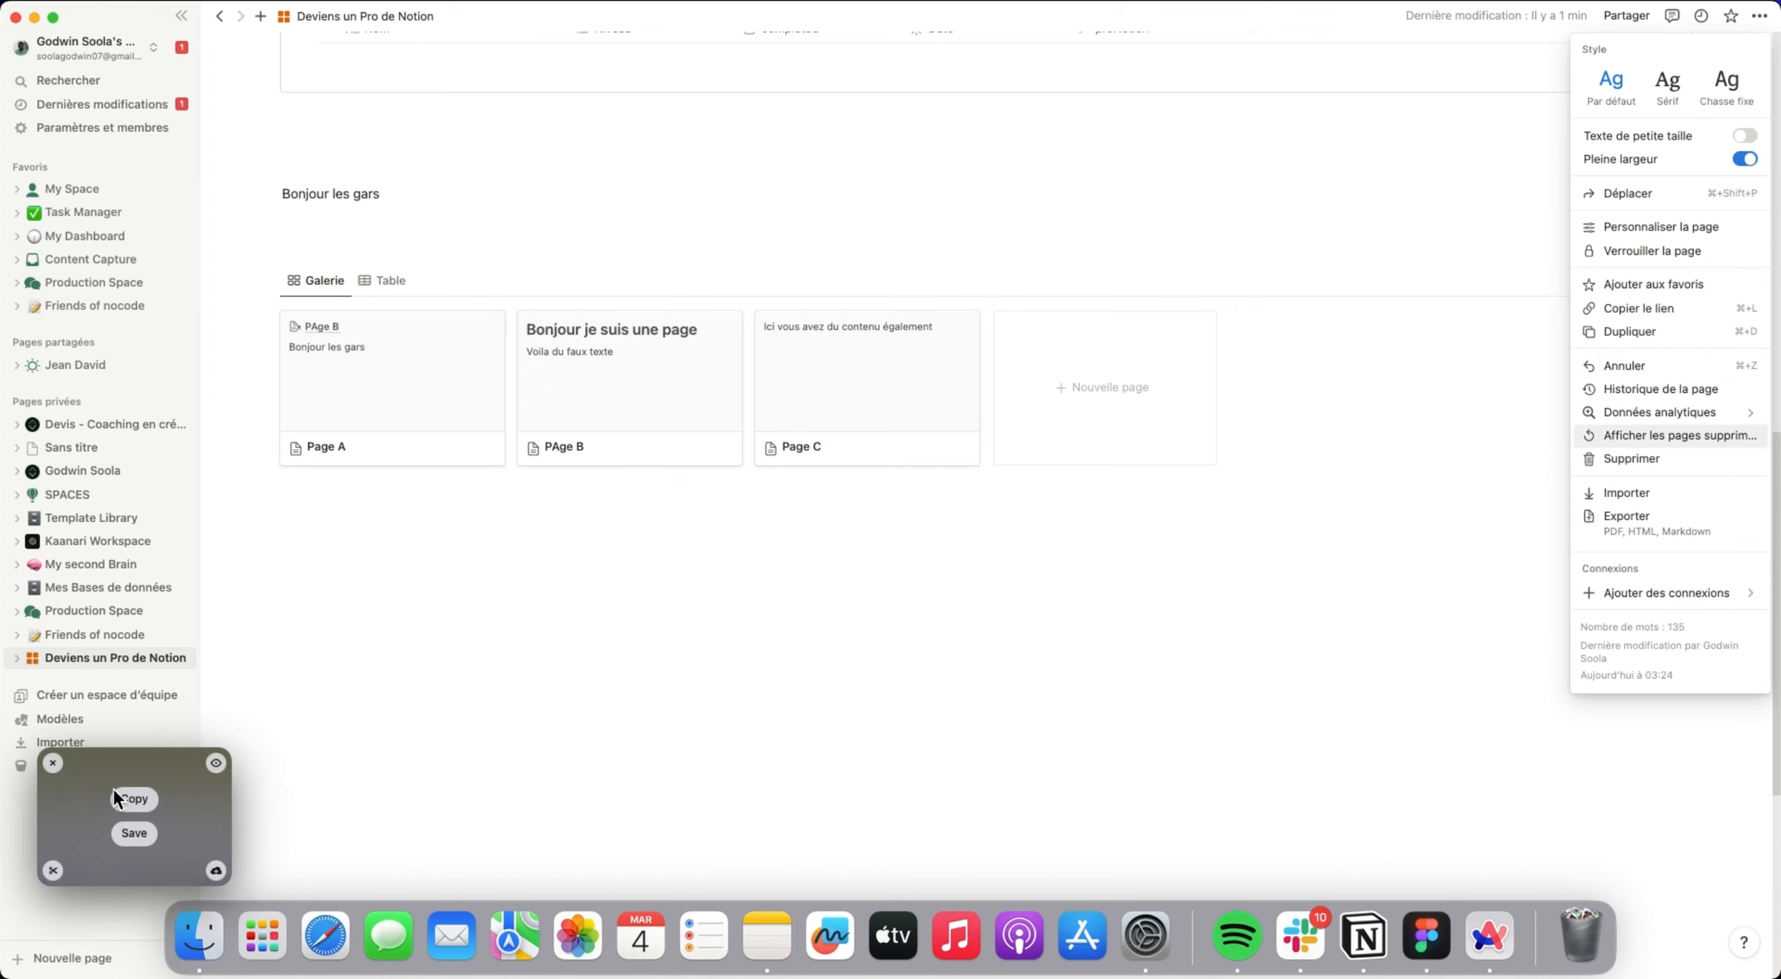
left_click(137, 835)
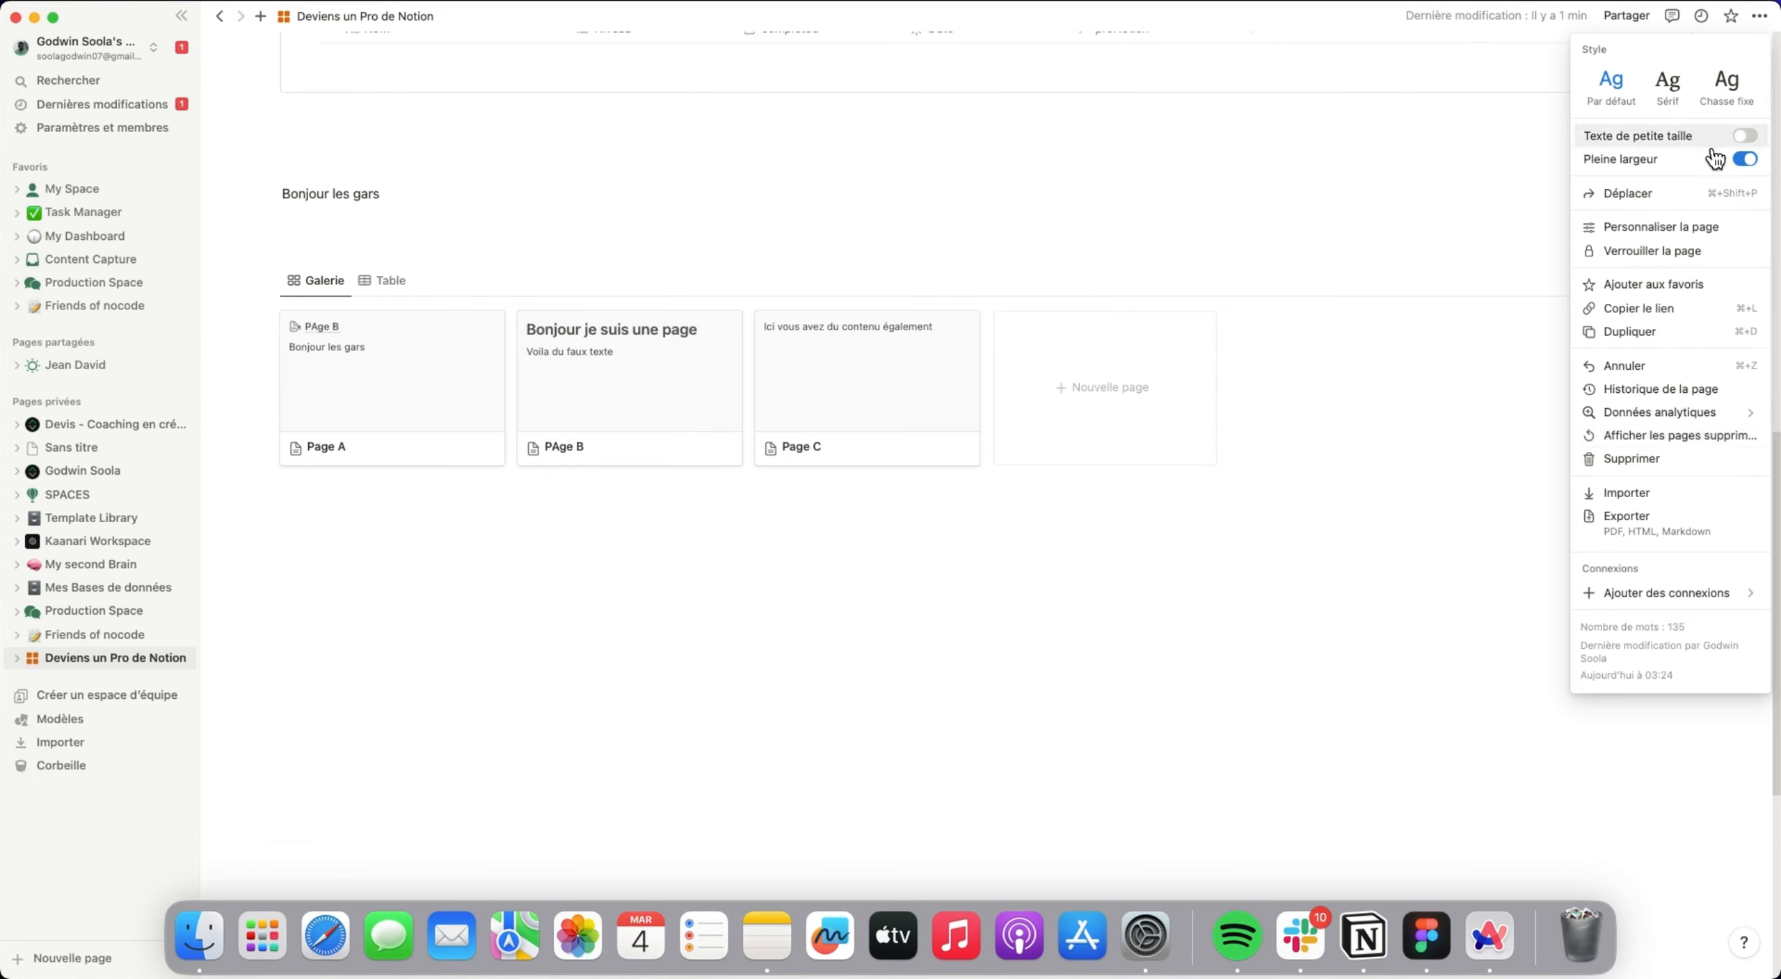
Examine the integrations offered for the page under Ajouter des connexions.
mouse_move(1697, 596)
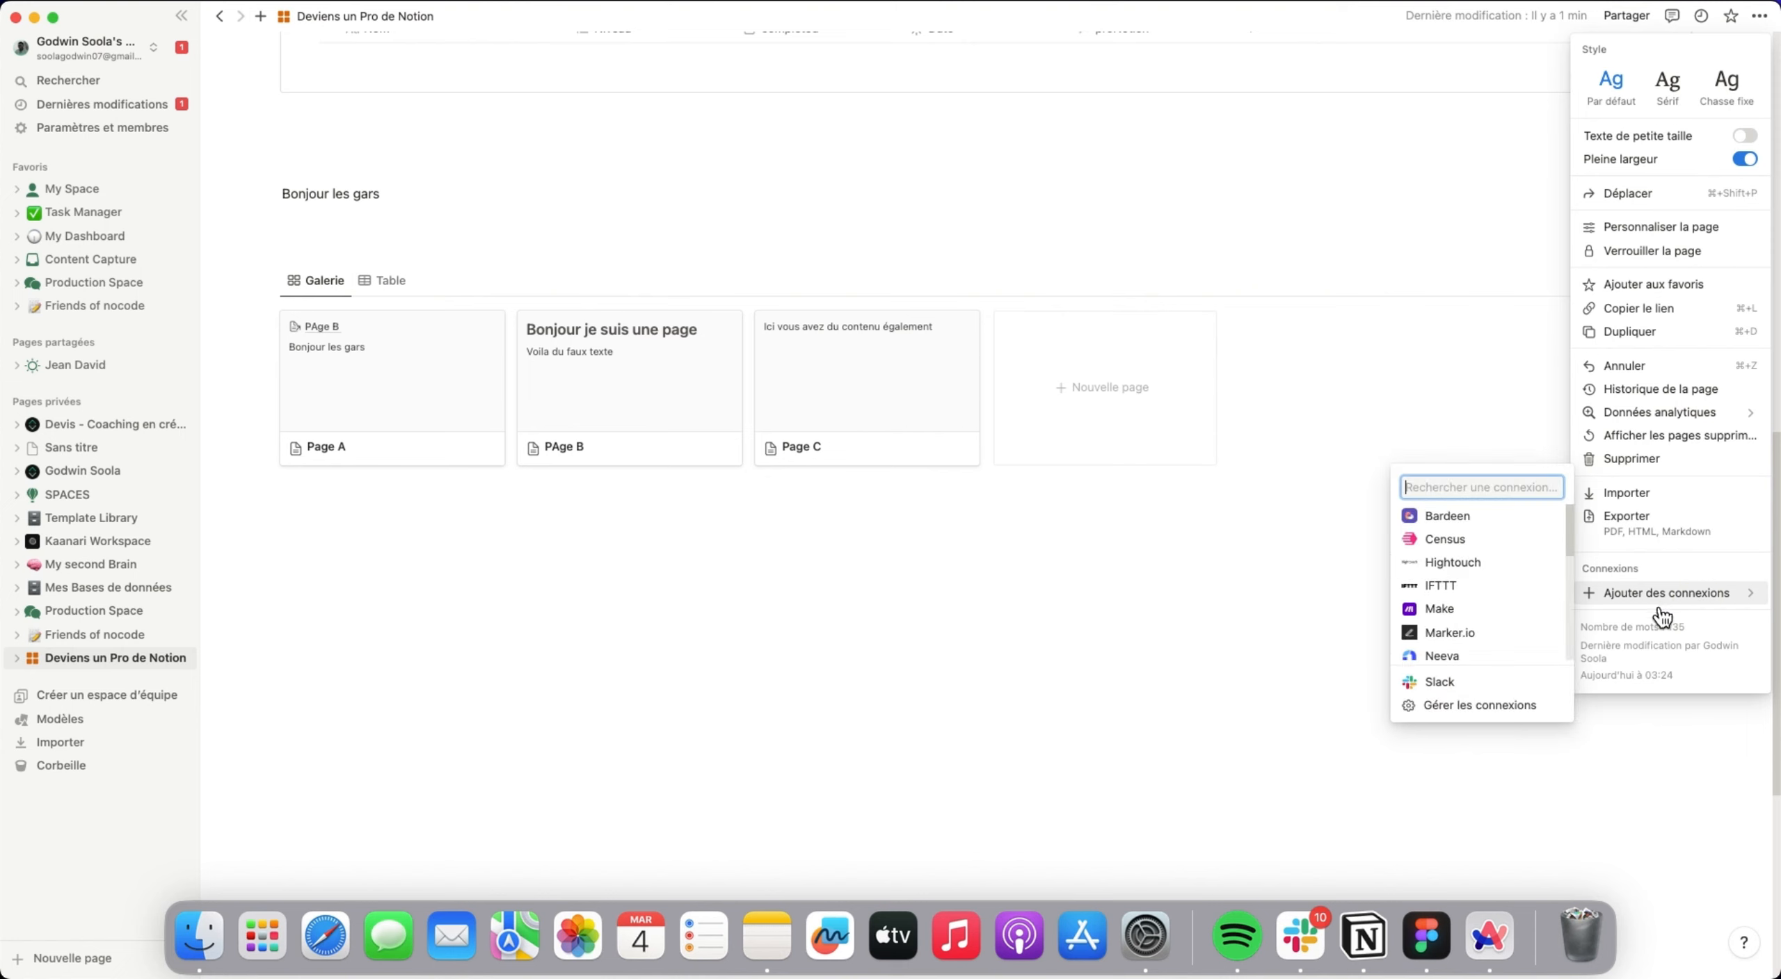
scroll(1489, 592, "down", 5)
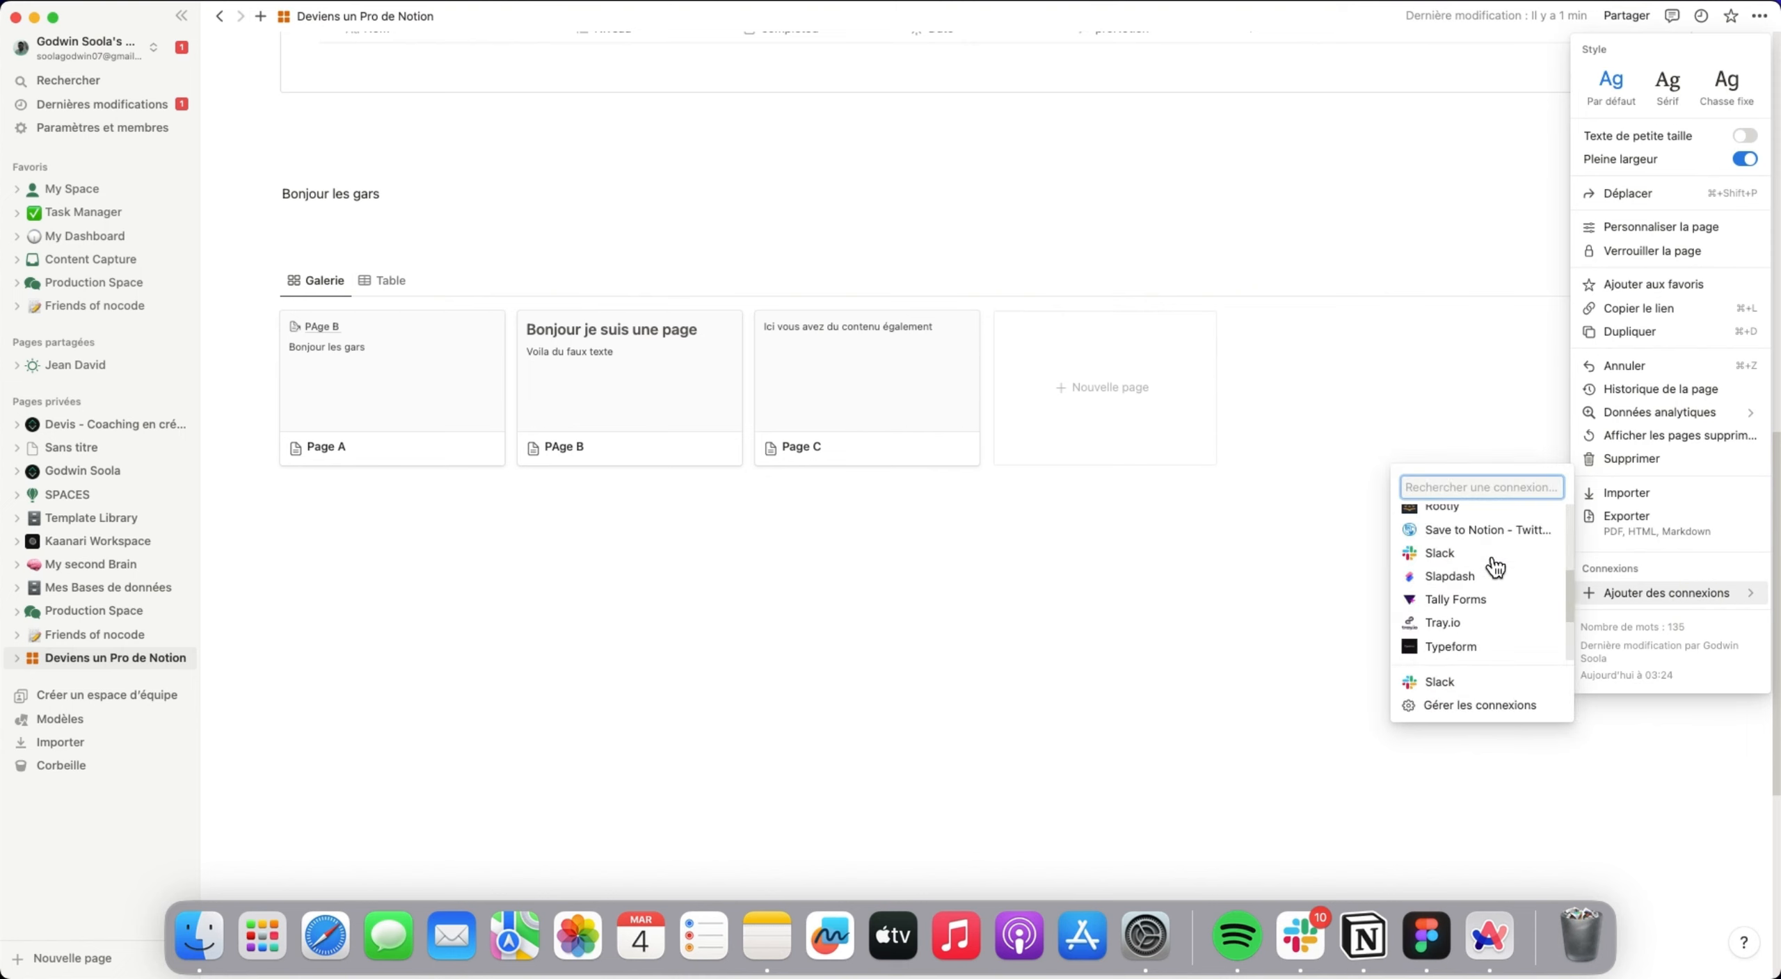
scroll(1494, 578, "up", 3)
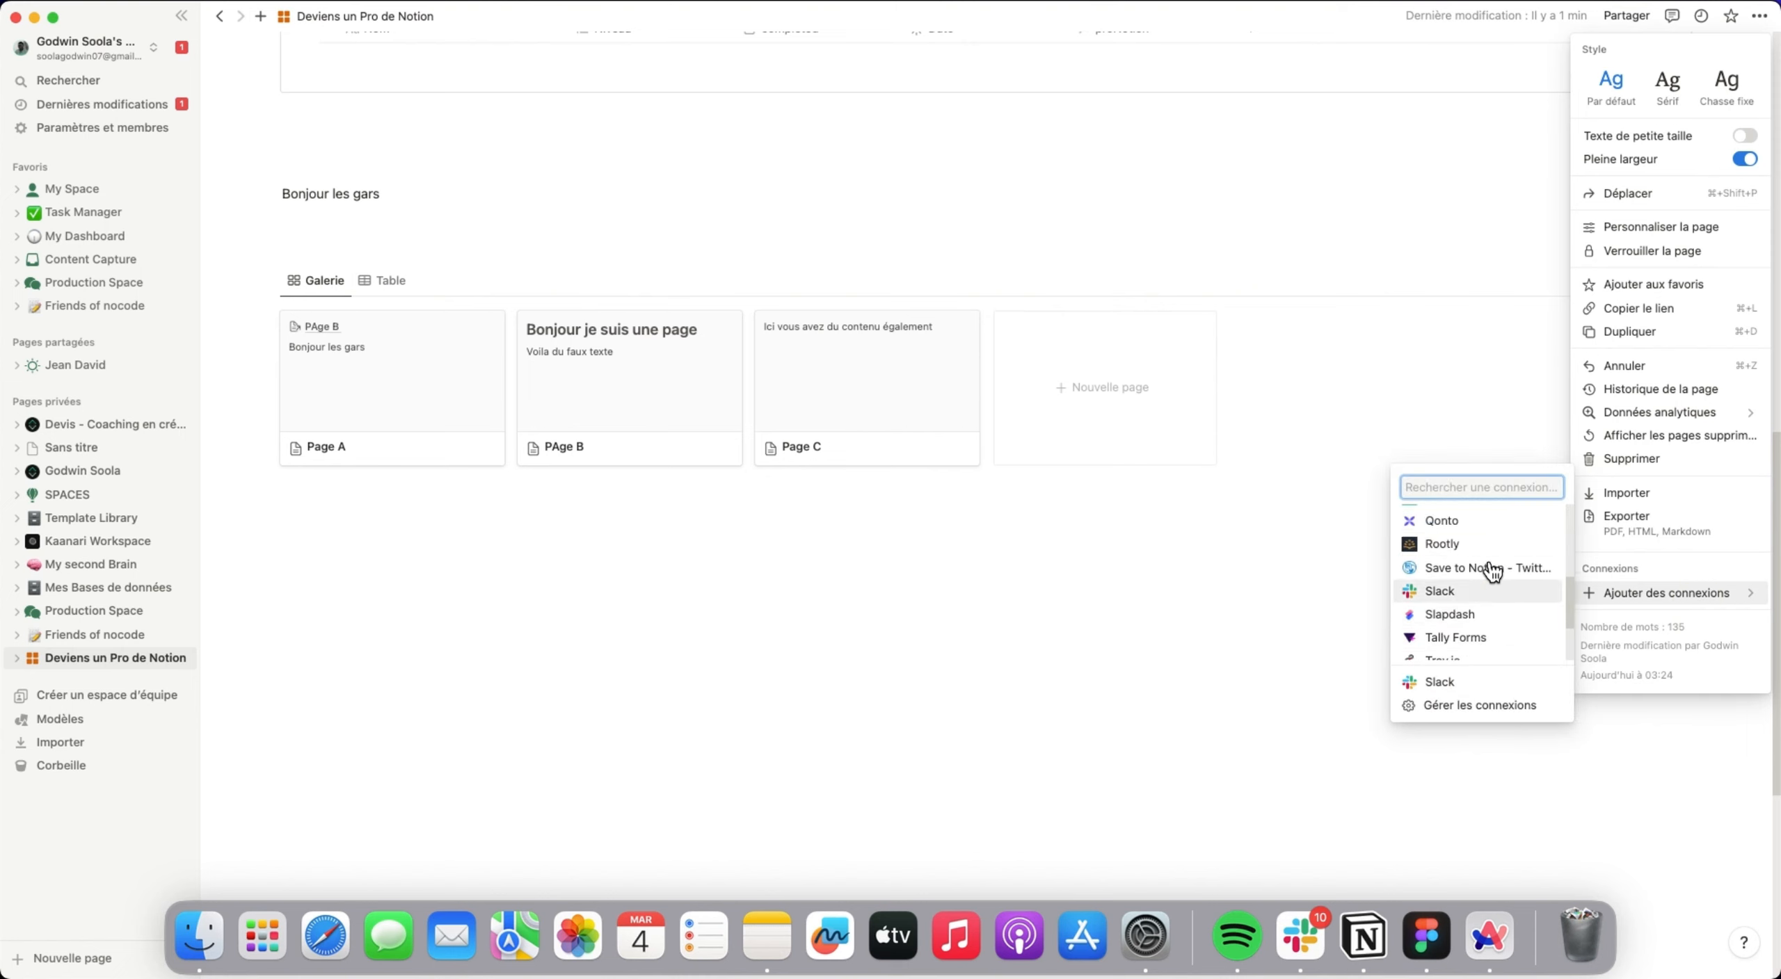
scroll(1494, 556, "down", 5)
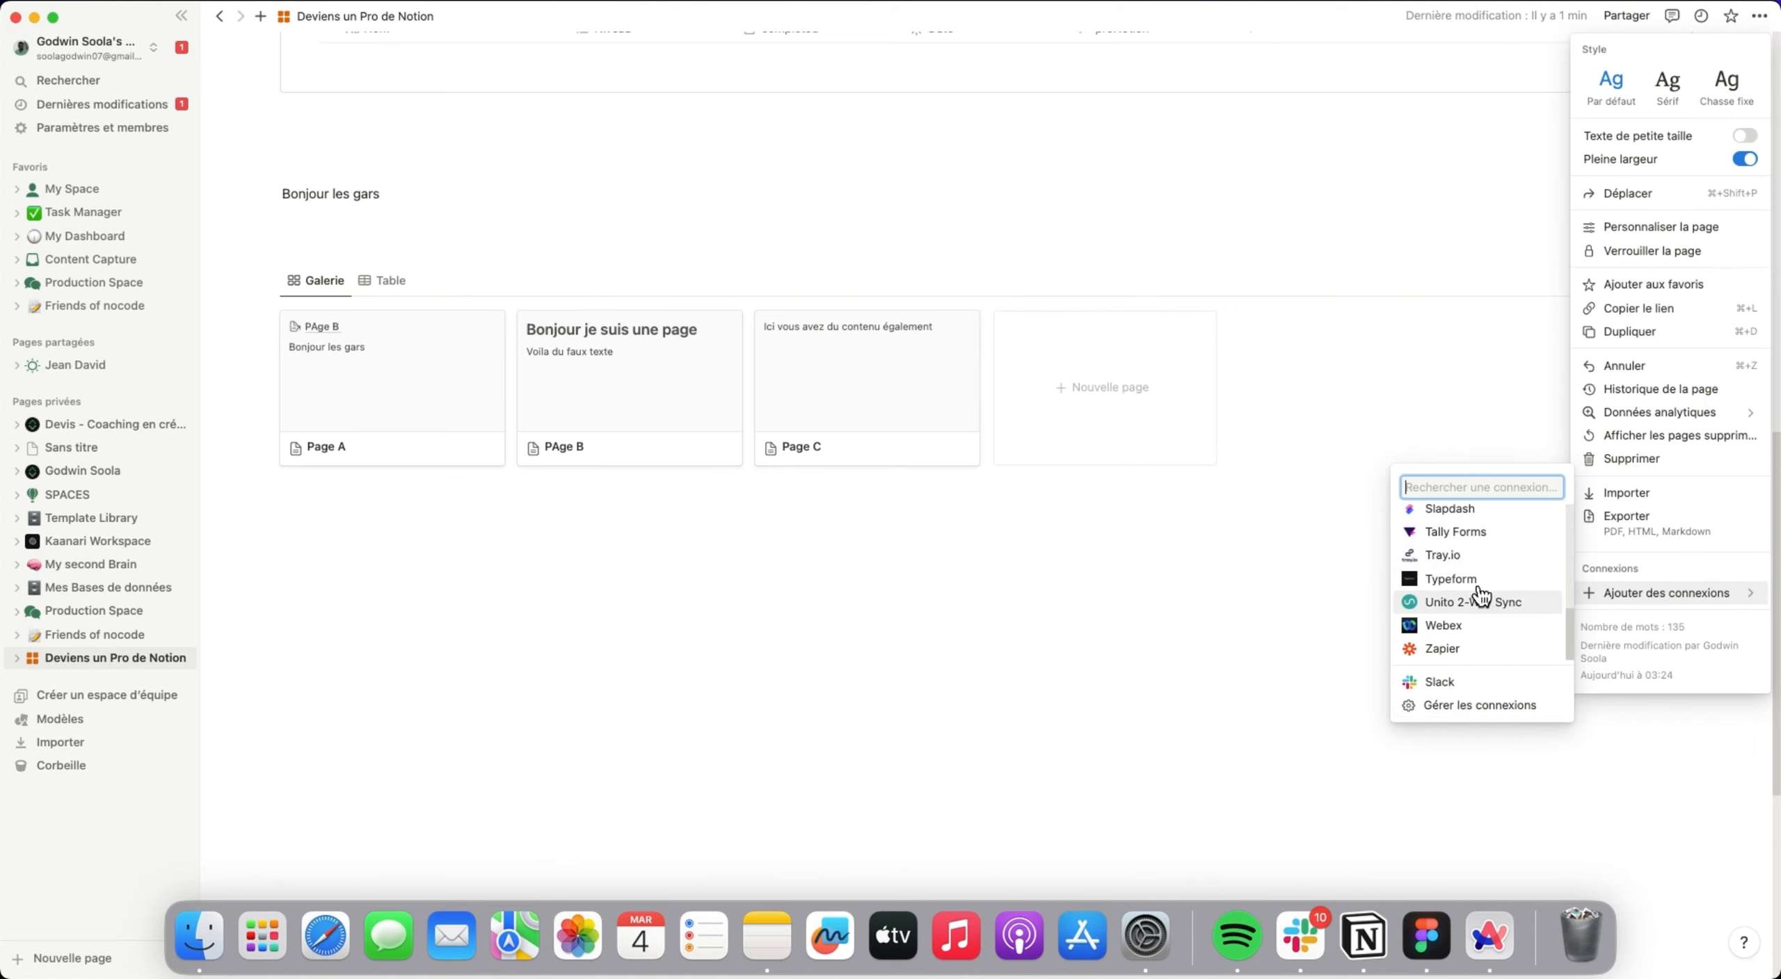
Request the Tally Forms connection for the page and dismiss the access confirmation without granting it.
left_click(1482, 533)
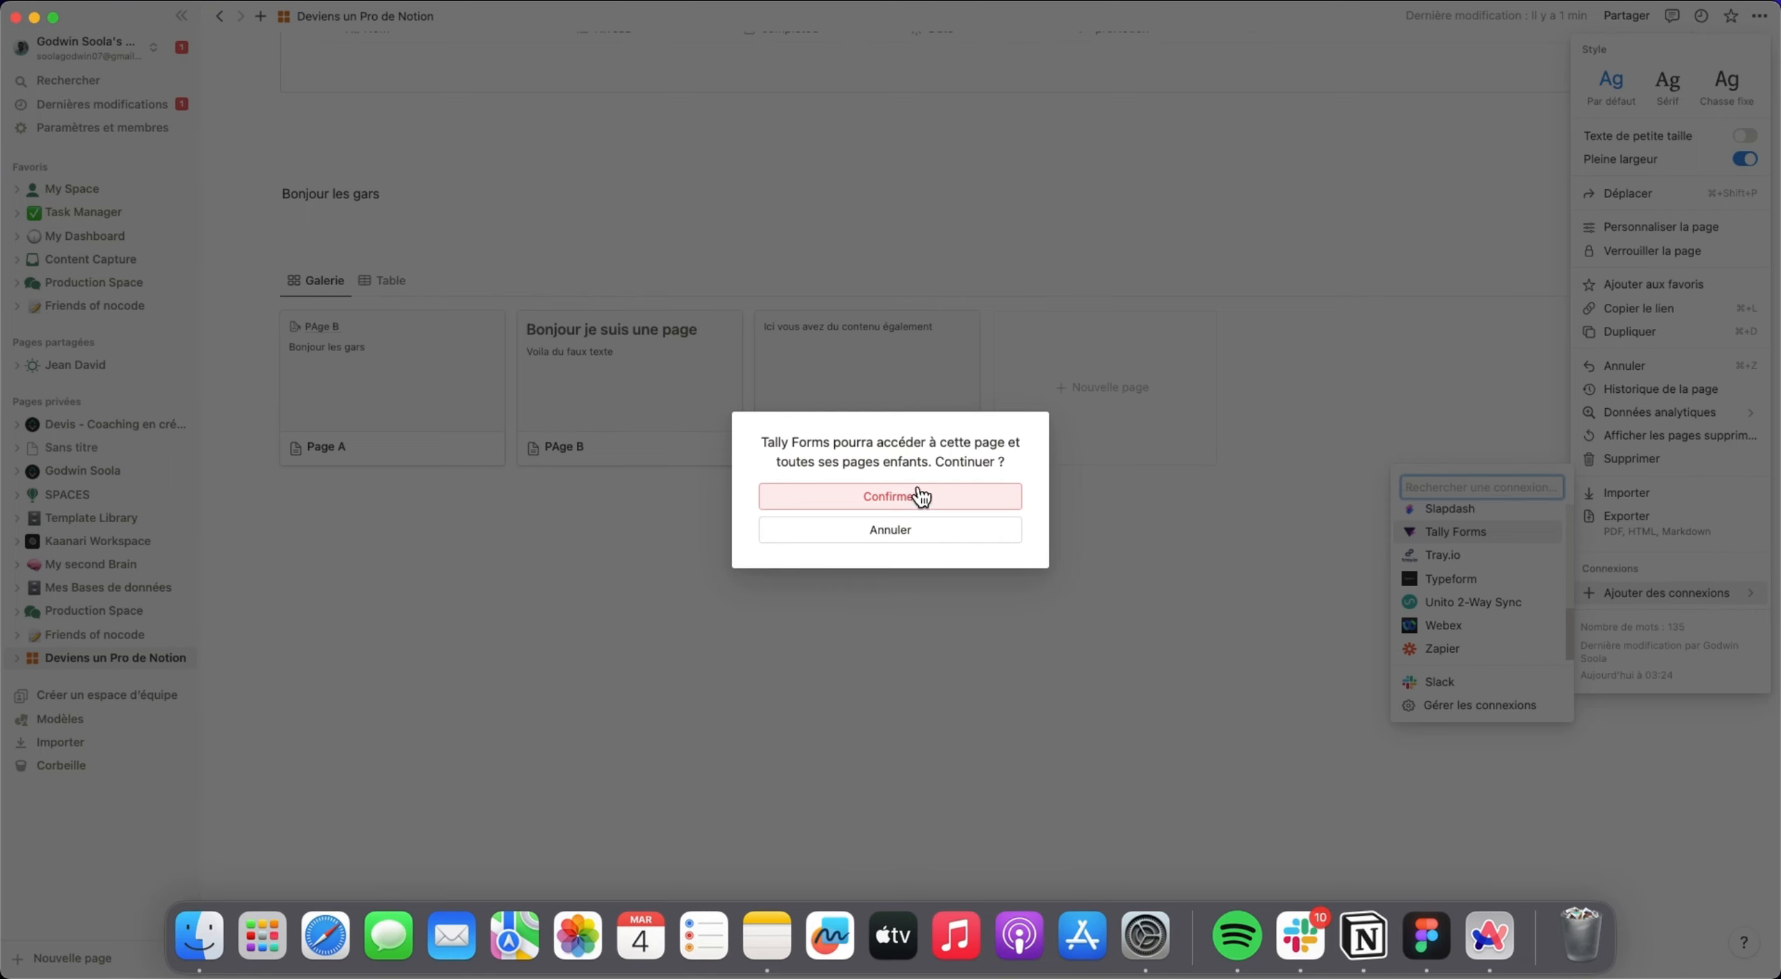
left_click(1131, 550)
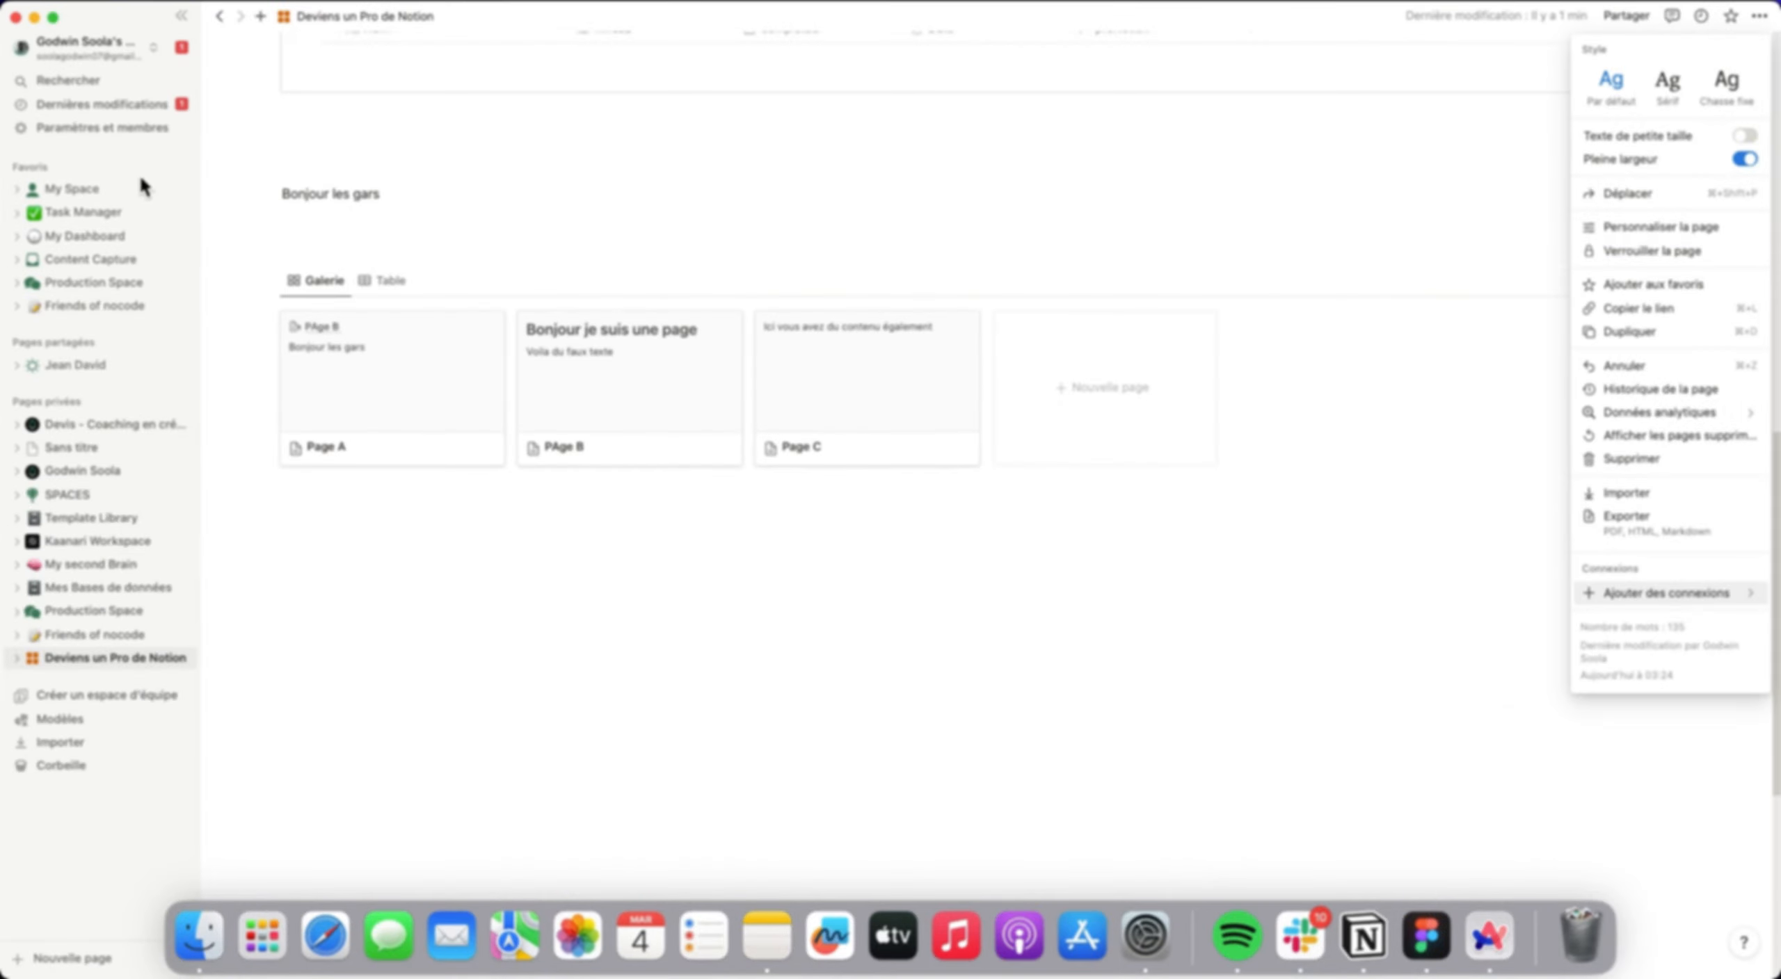
Open the Nocode - Members database from the Friends of nocode page and look through its Galerie view.
left_click(108, 306)
left_click(109, 305)
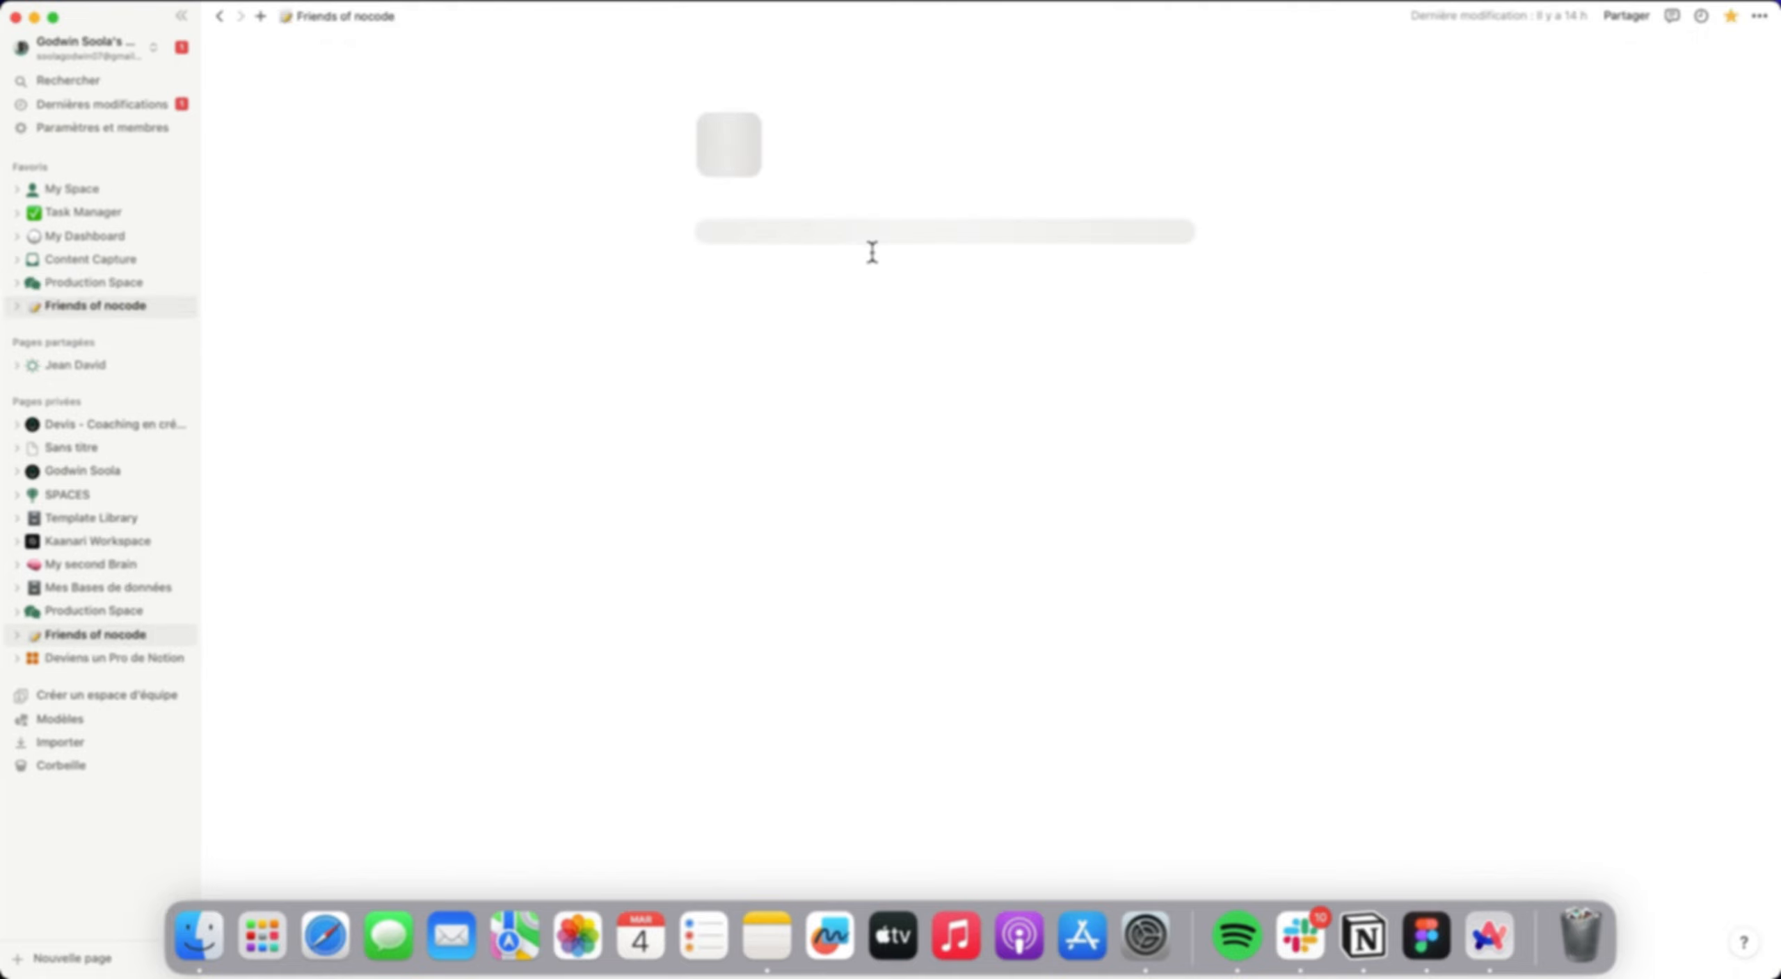
left_click(831, 401)
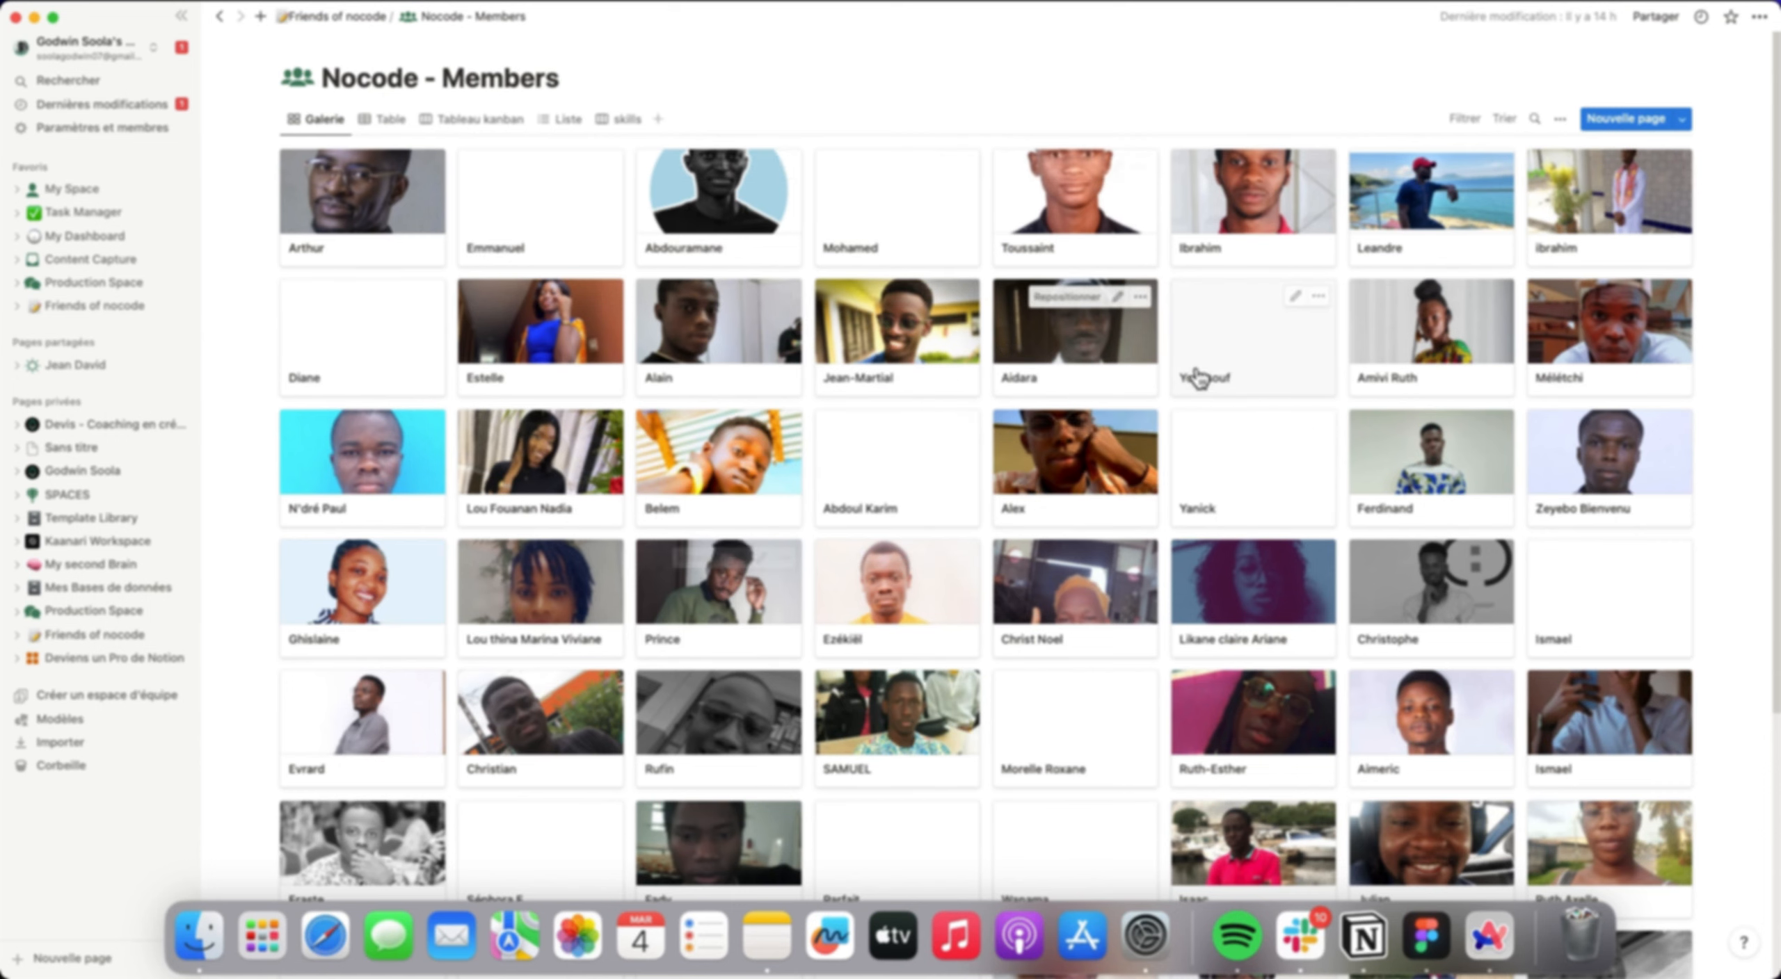
scroll(1182, 402, "down", 5)
scroll(1189, 409, "up", 5)
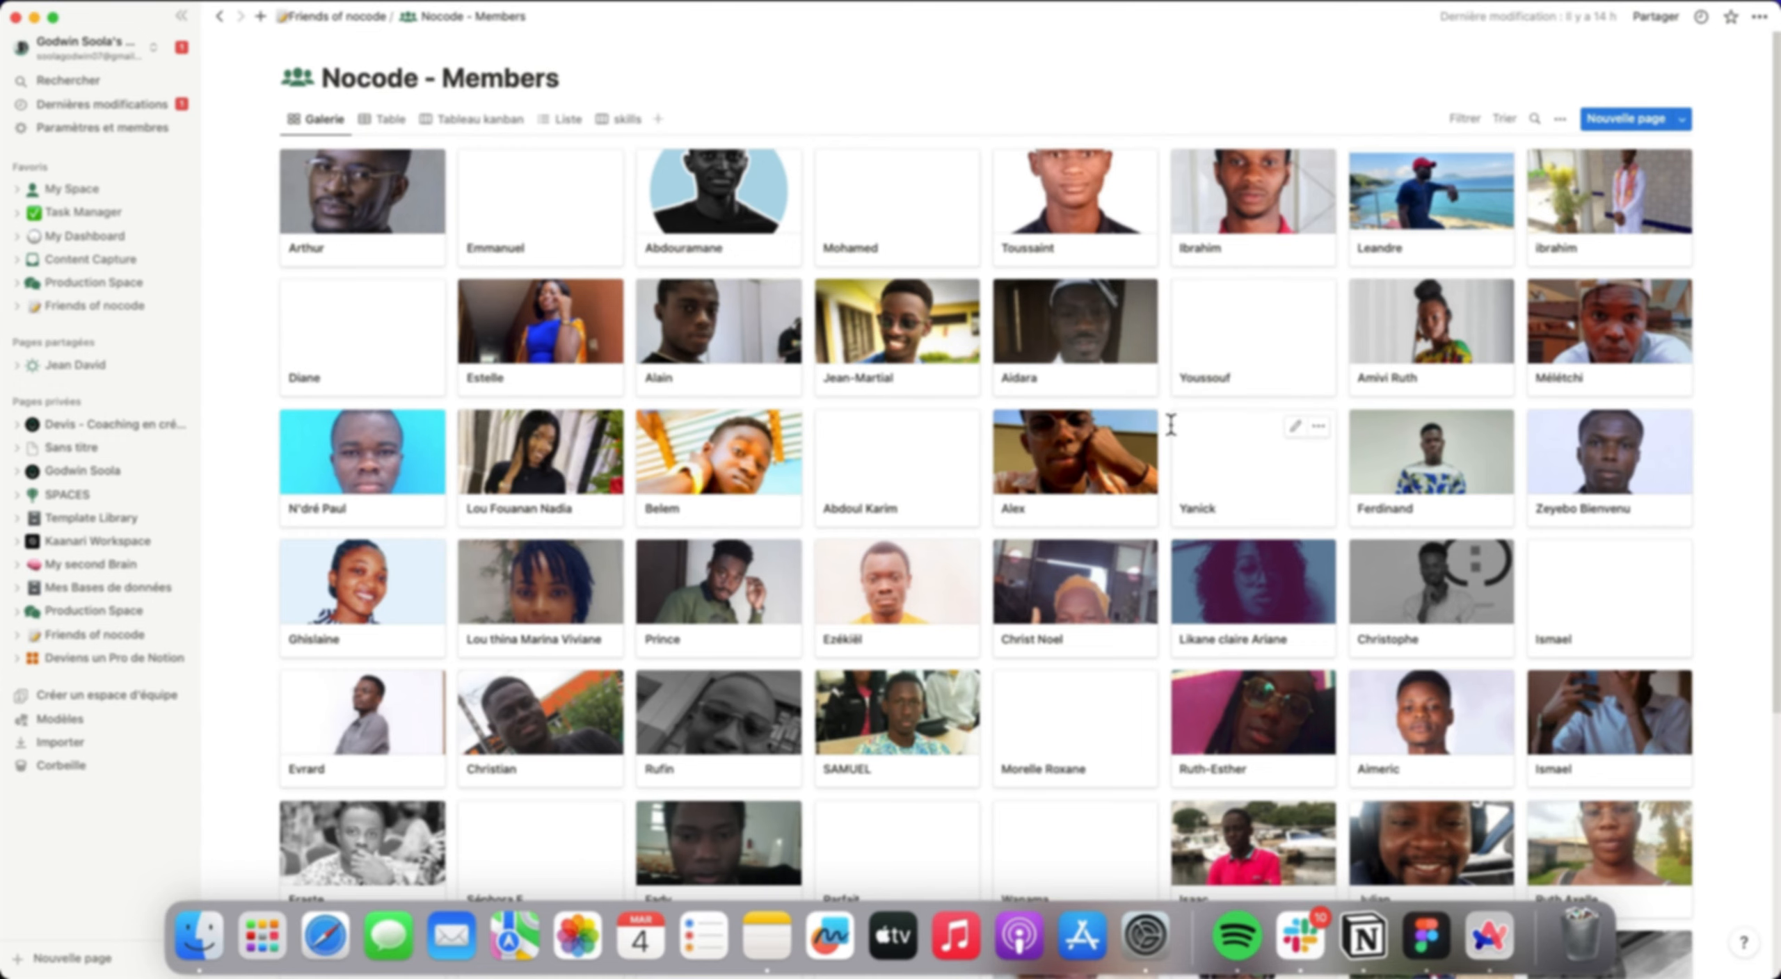
Inspect the Tally Forms connection's permissions on the Nocode - Members database and close the page options.
left_click(1759, 17)
mouse_move(1666, 431)
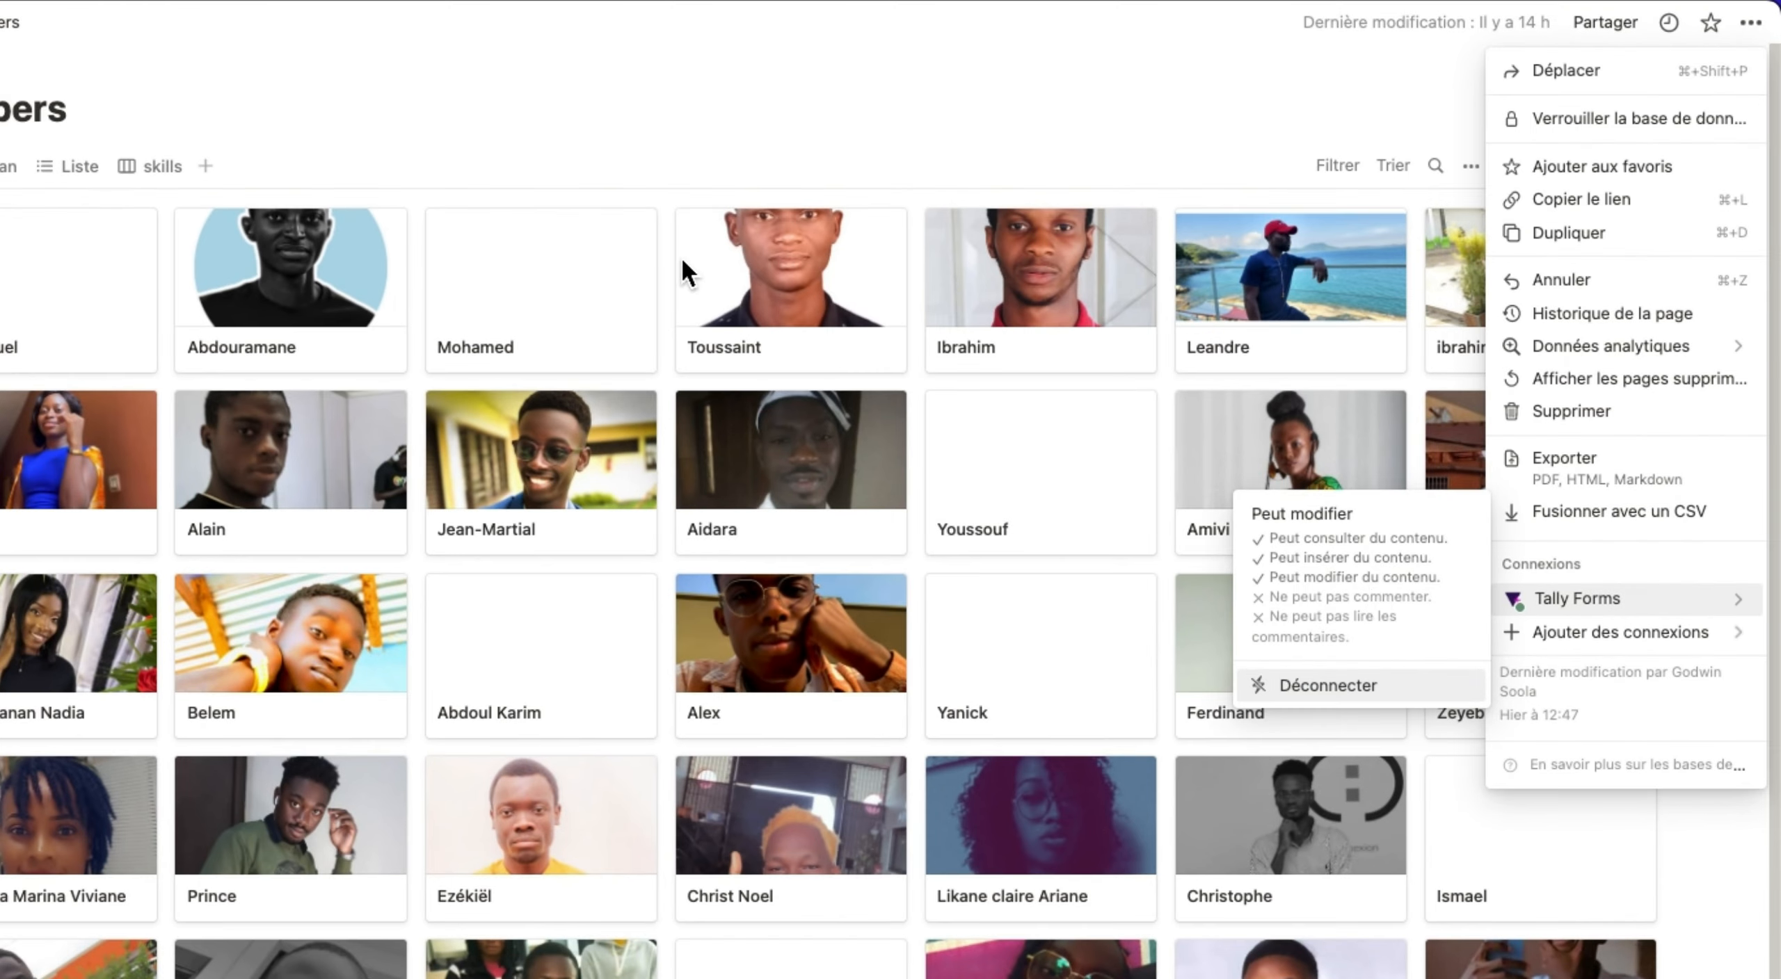
left_click(1082, 75)
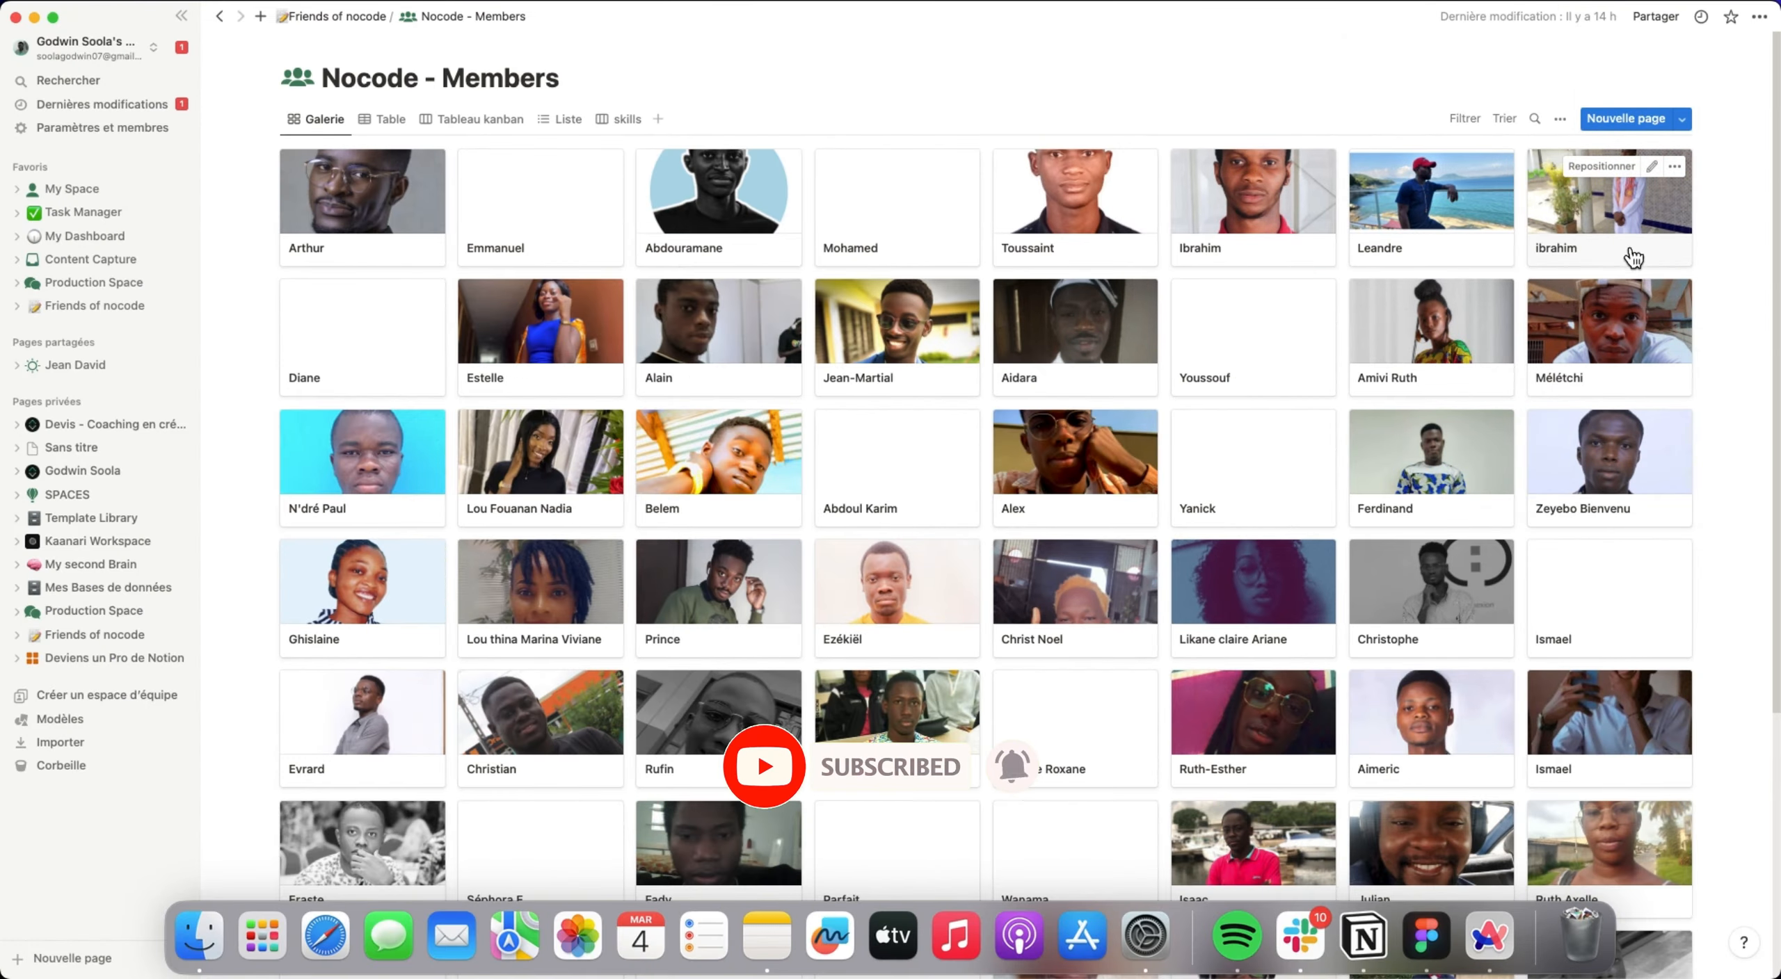
Open the My Space page and look over its habit tracker, tasks, ideas, projects, areas and calendar sections.
left_click(72, 189)
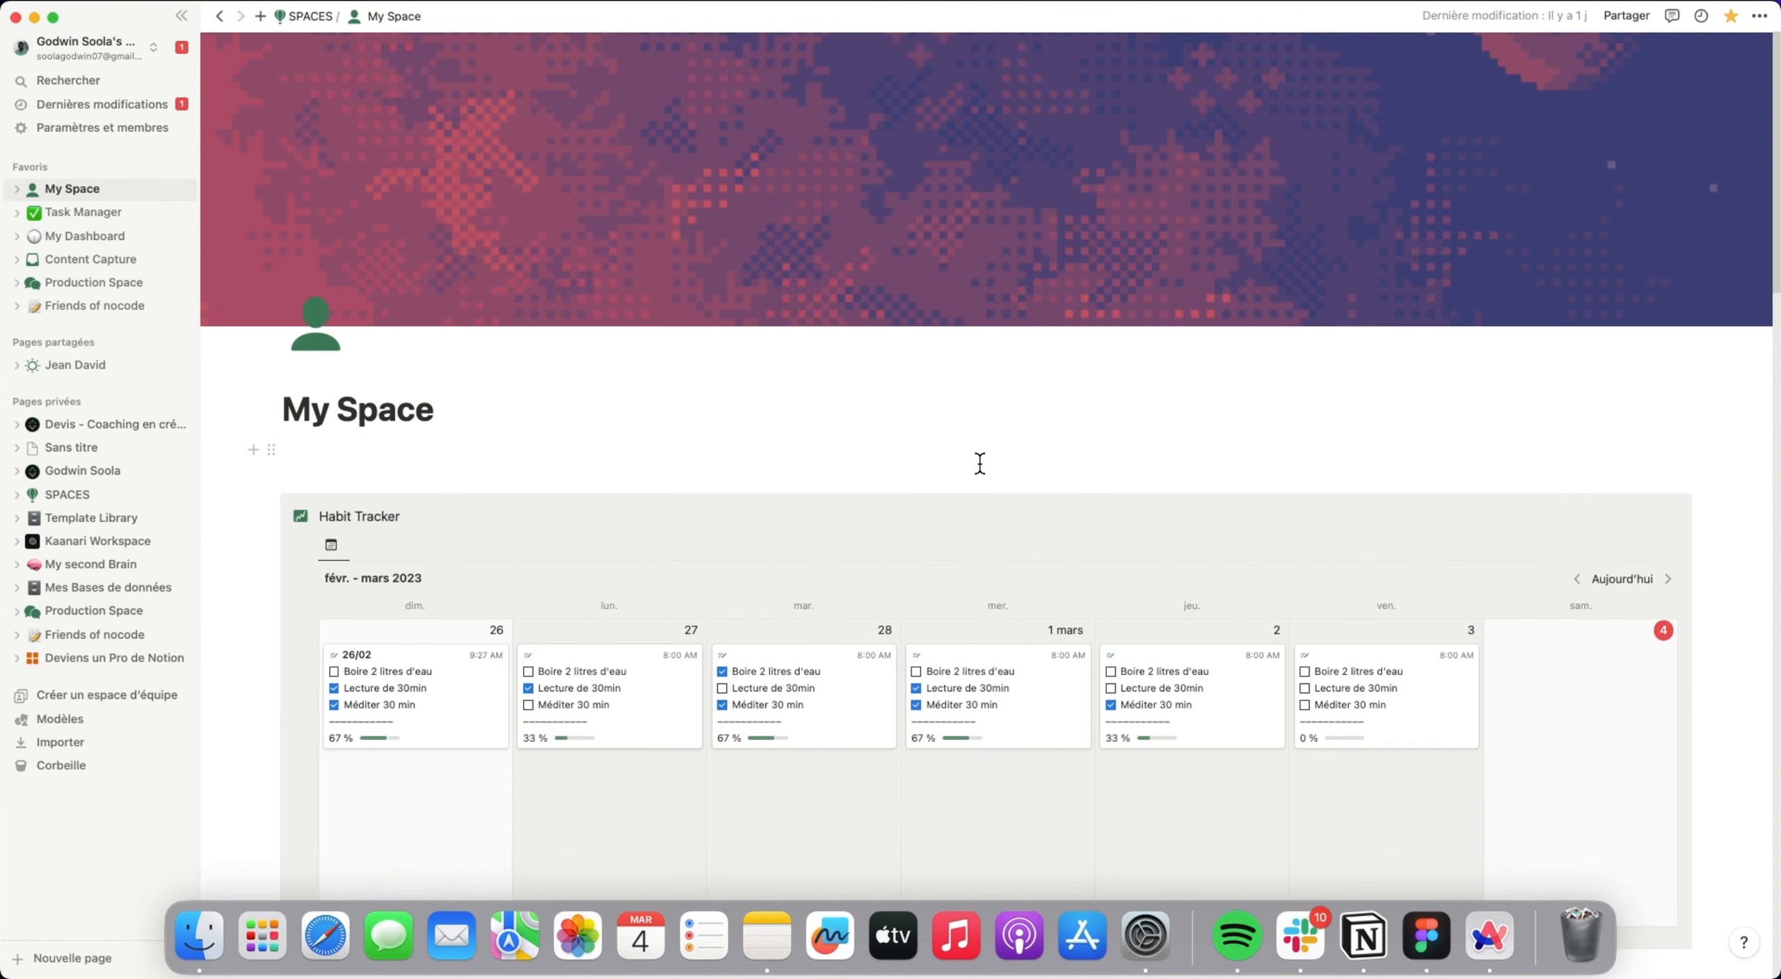
scroll(980, 465, "down", 1)
scroll(899, 421, "down", 15)
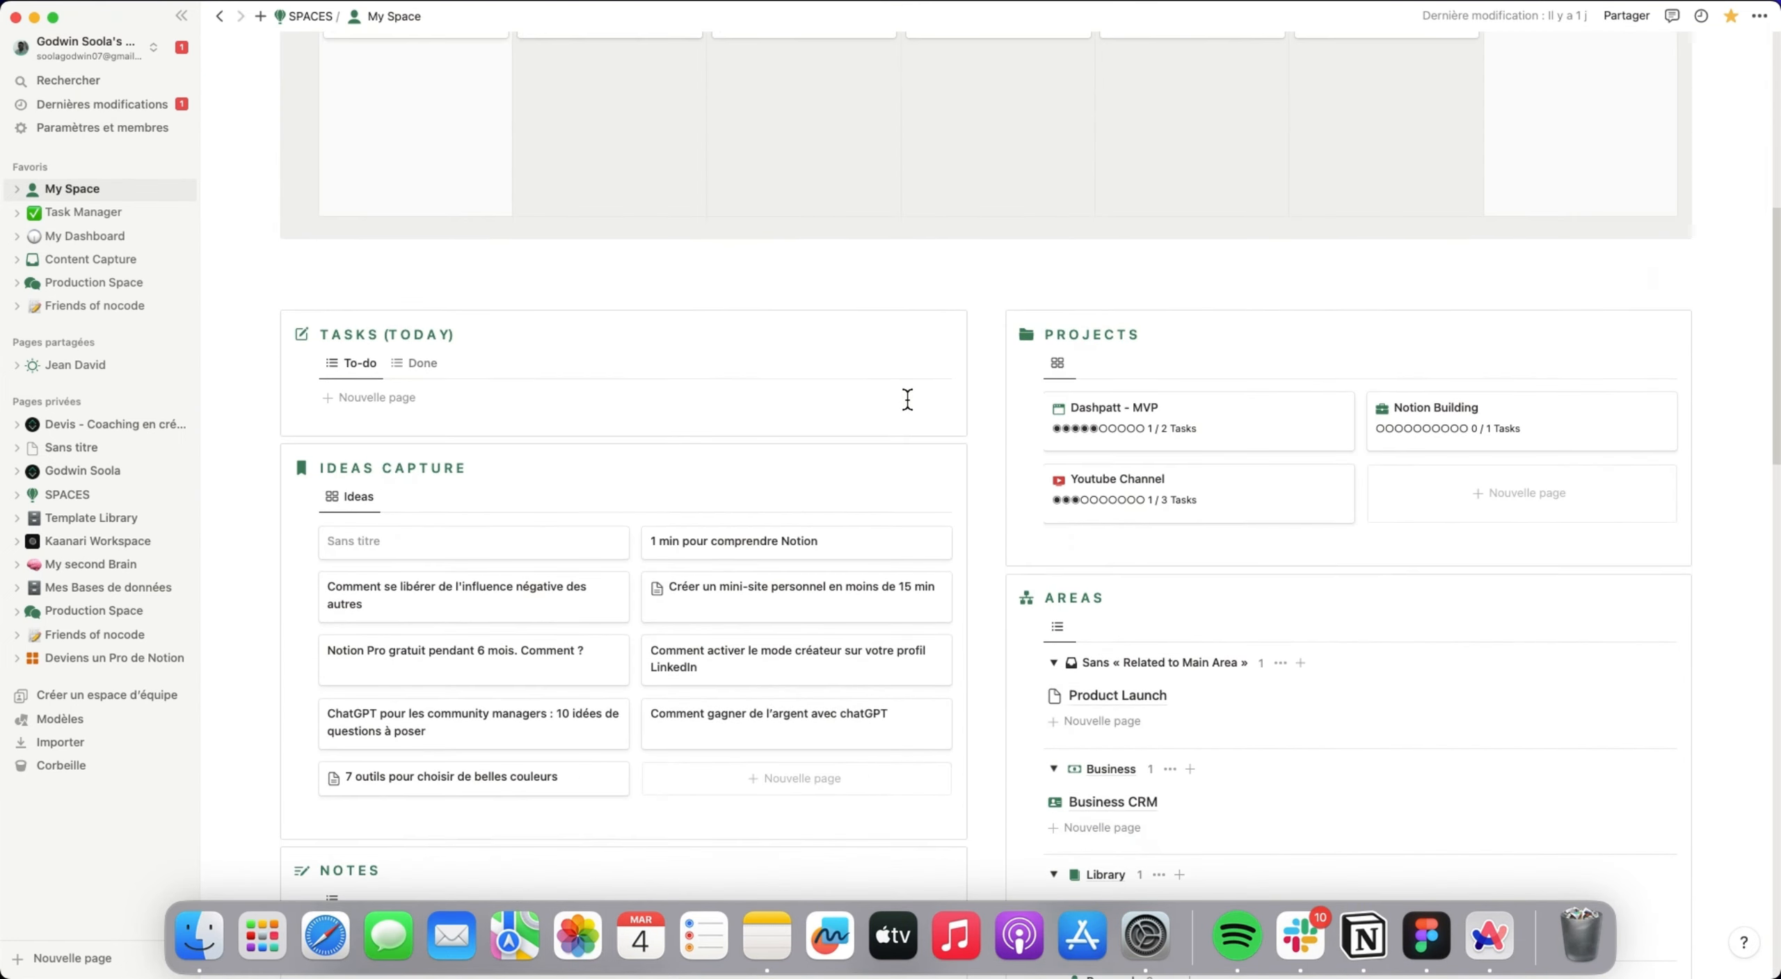
scroll(911, 403, "down", 10)
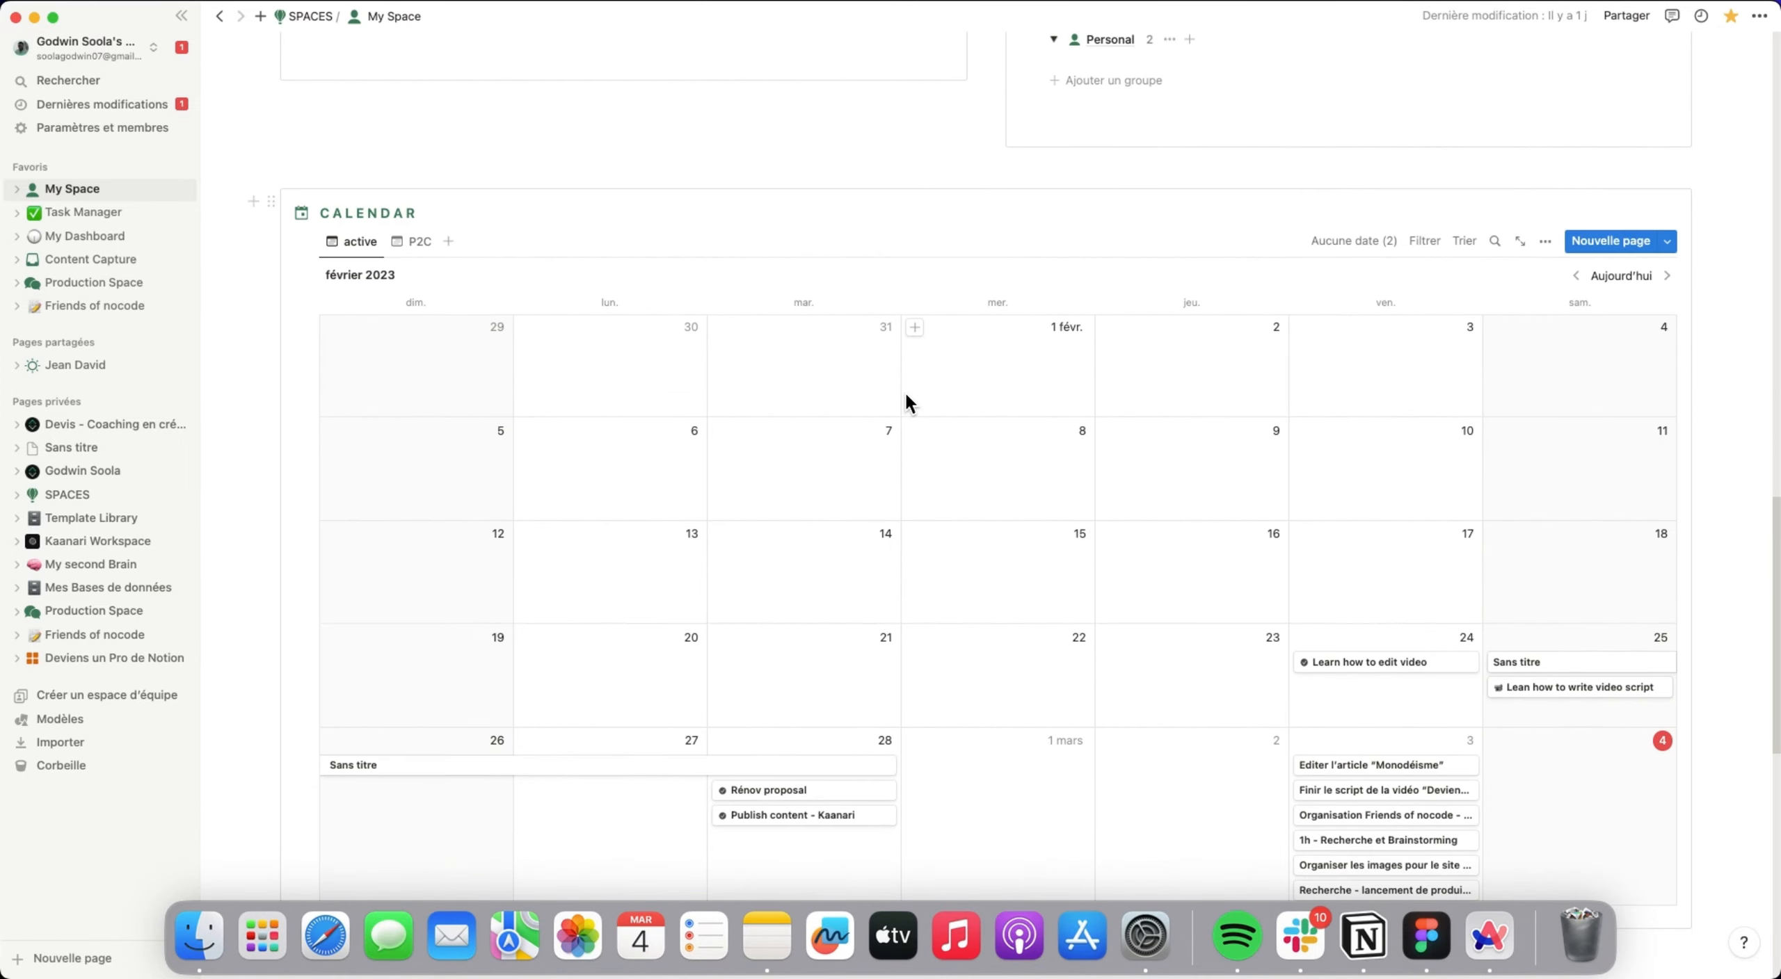
scroll(918, 416, "up", 20)
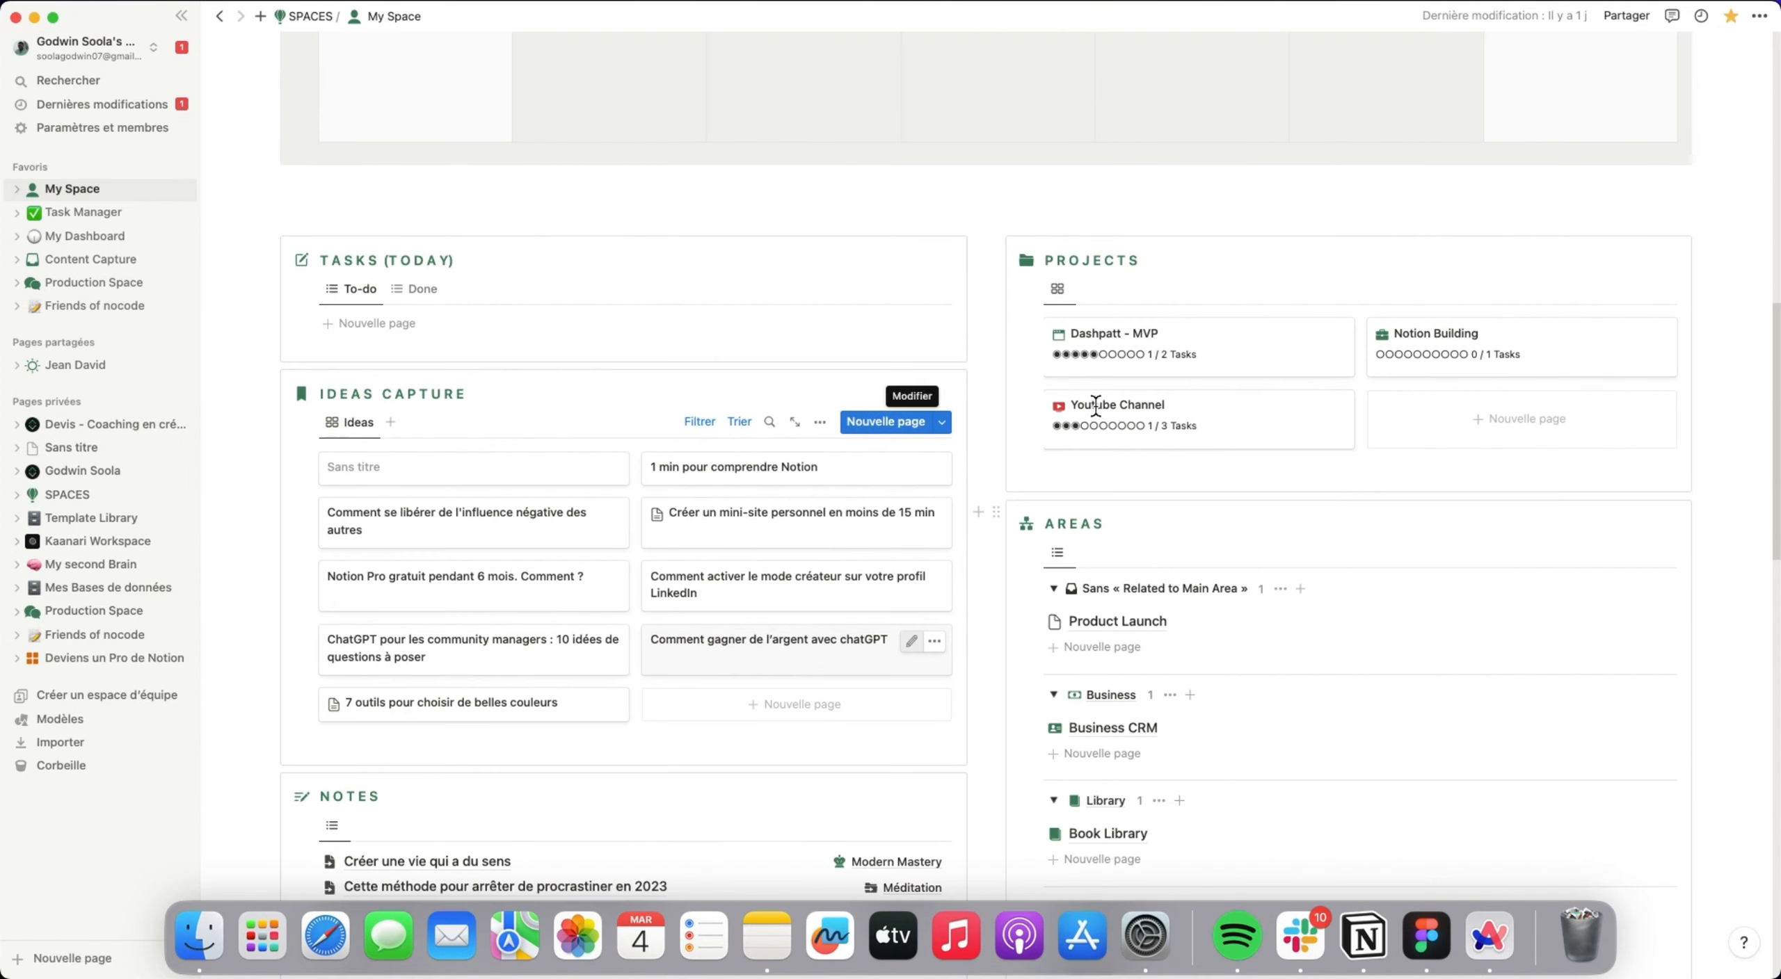